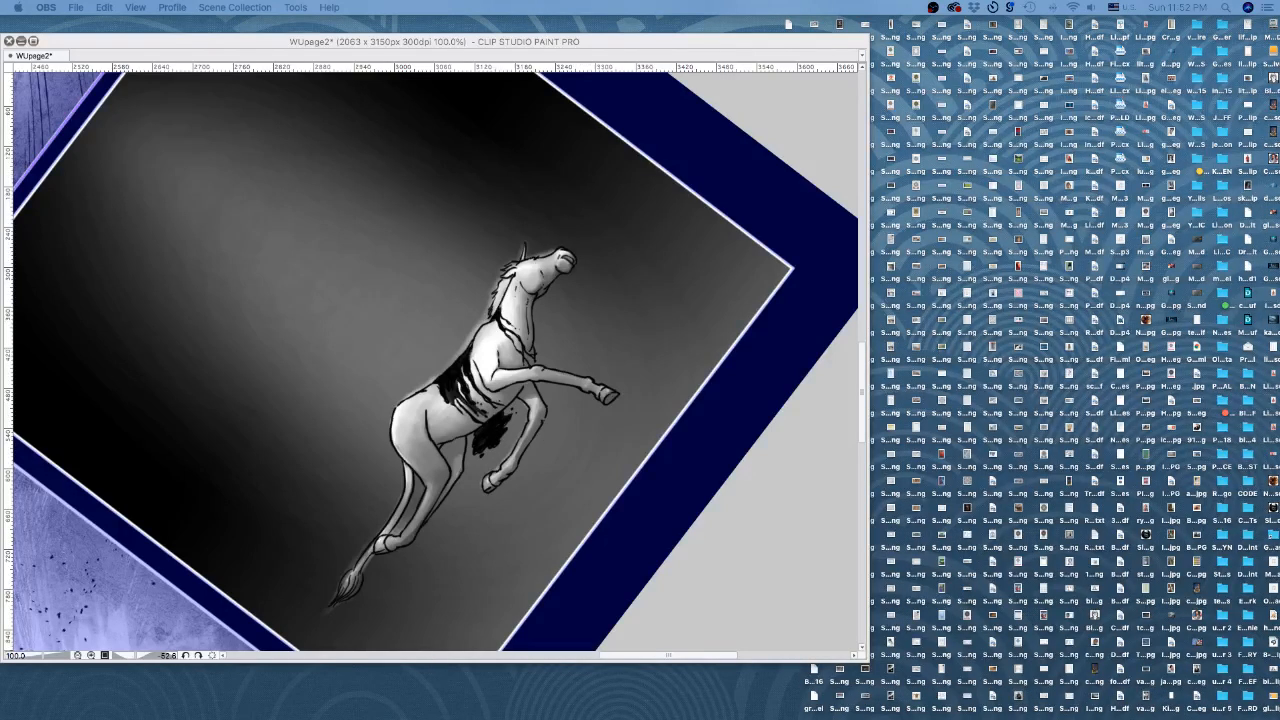
Brighten the horse's rump and thigh on the Multiply layer's mask with the Hard airbrush in transparent colour, and blend the highlights
left_click(466, 356)
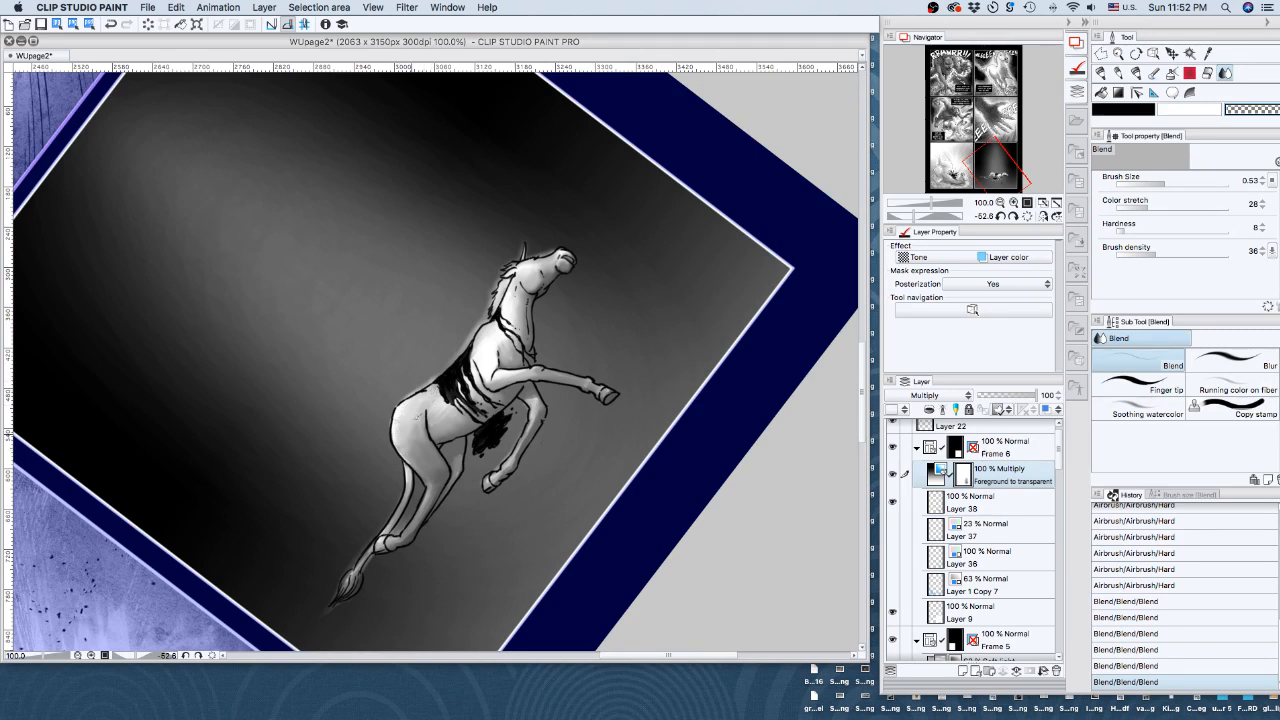
left_click(418, 418)
left_click(1171, 72)
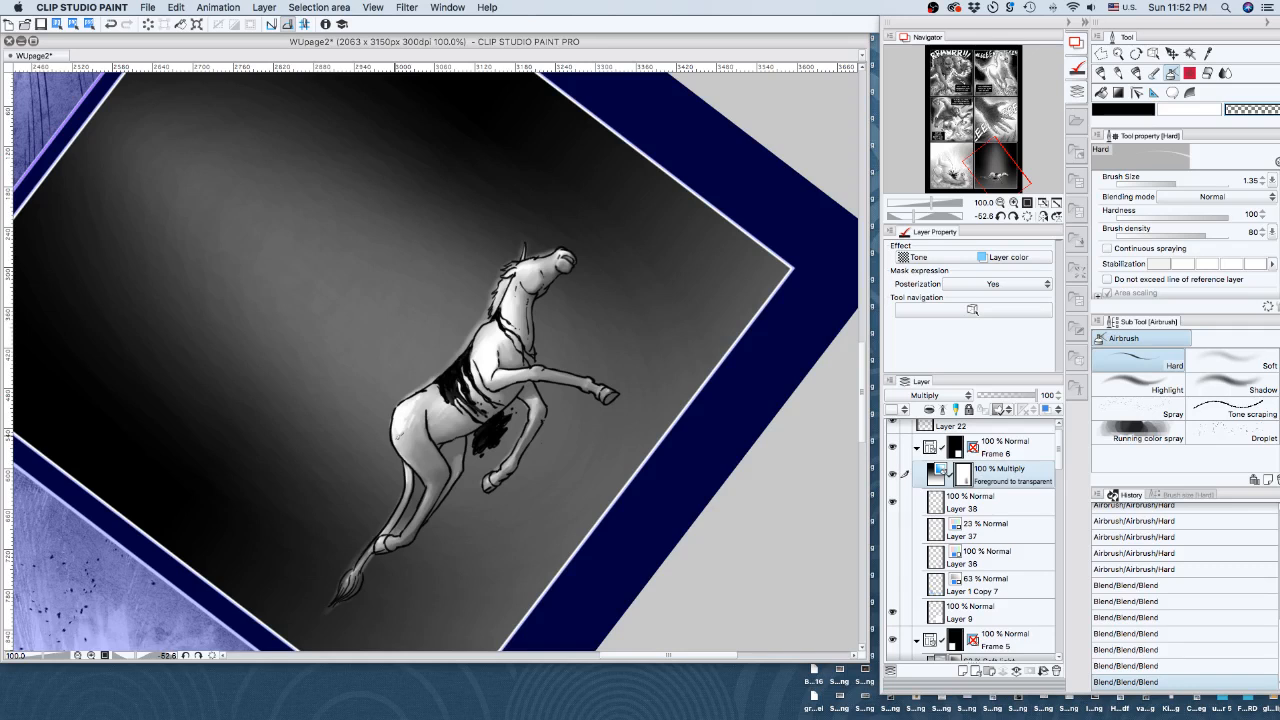
left_click_drag(402, 434, 412, 418)
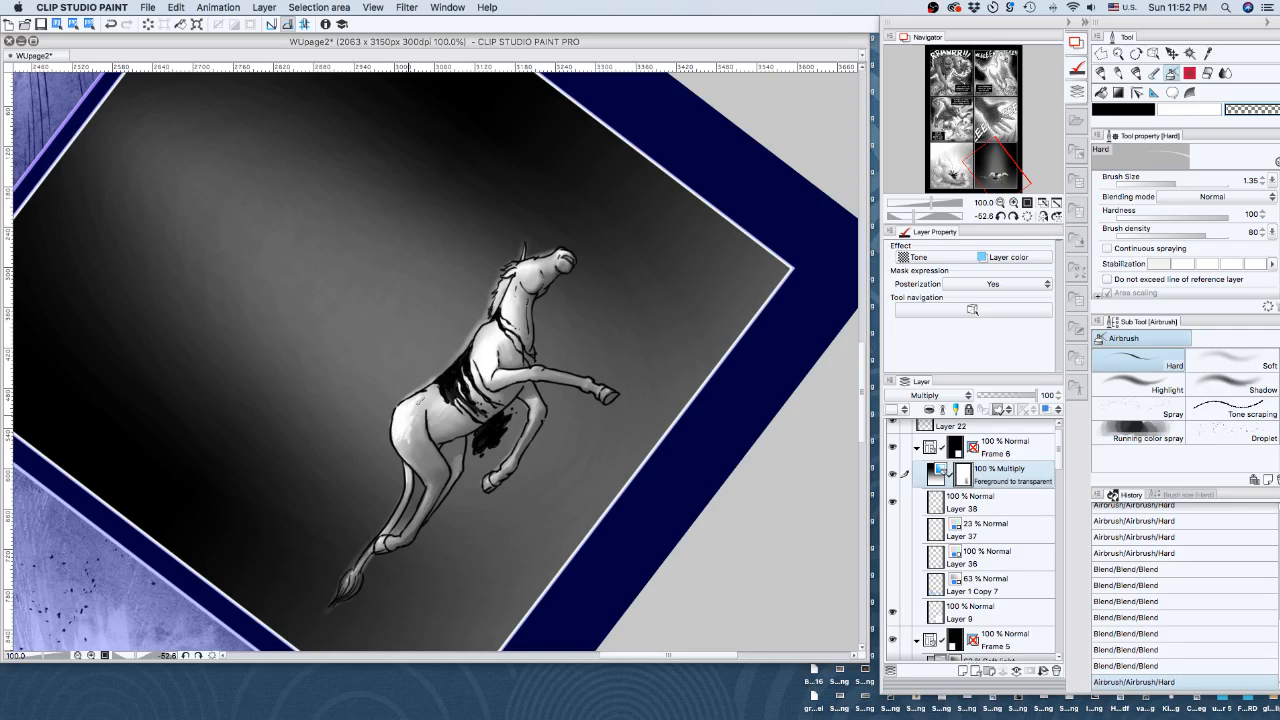
left_click(1225, 72)
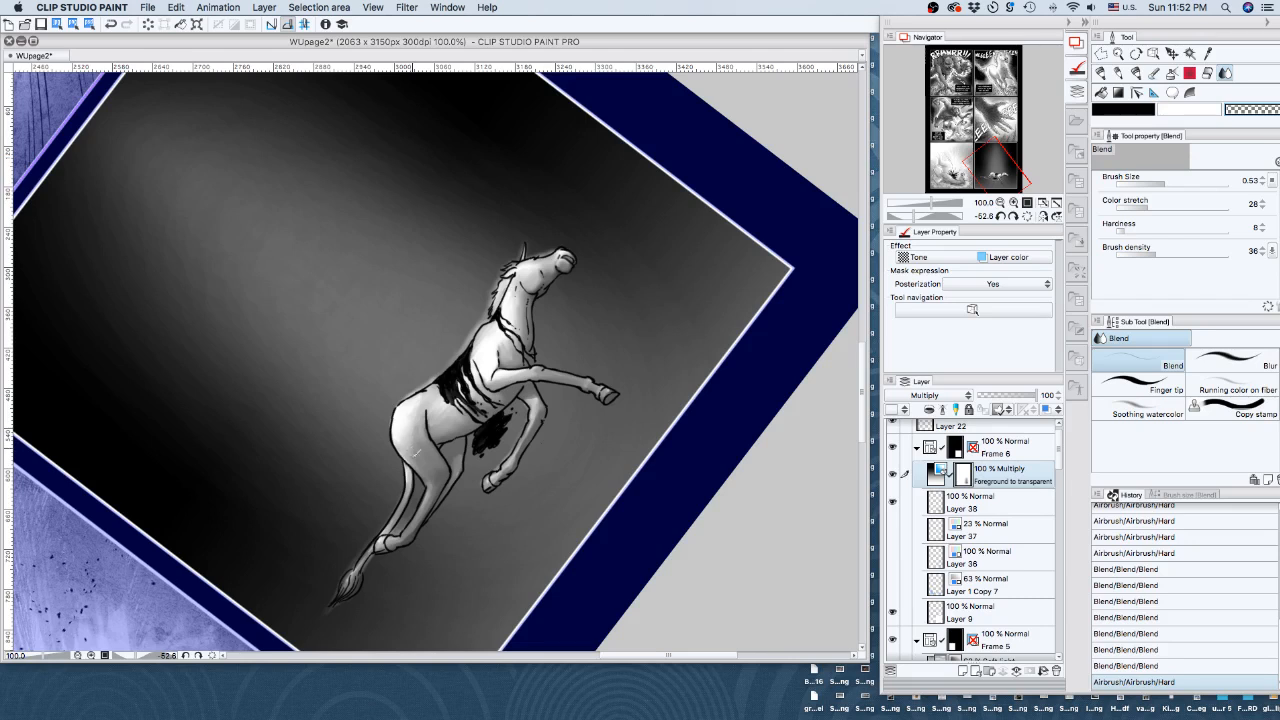
left_click(416, 452)
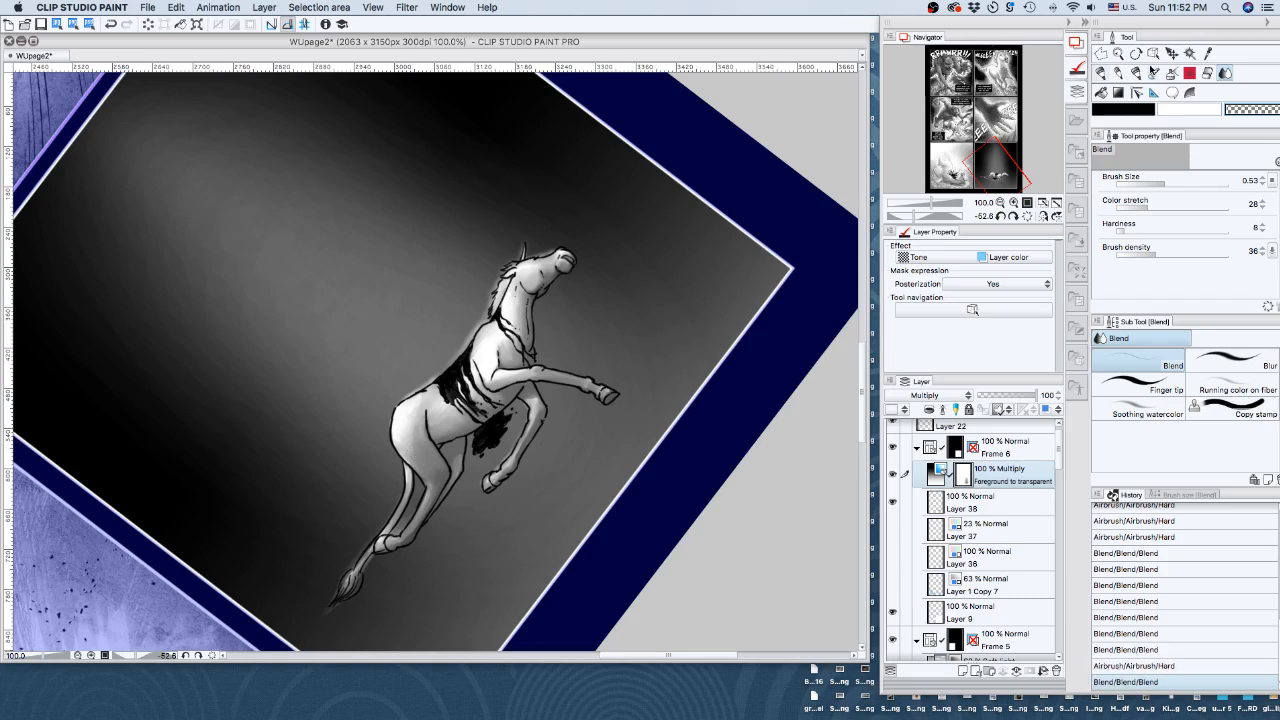
Airbrush highlights along the near hind leg and the tail with the Hard airbrush, and soften them with the Blend tool
left_click(1120, 73)
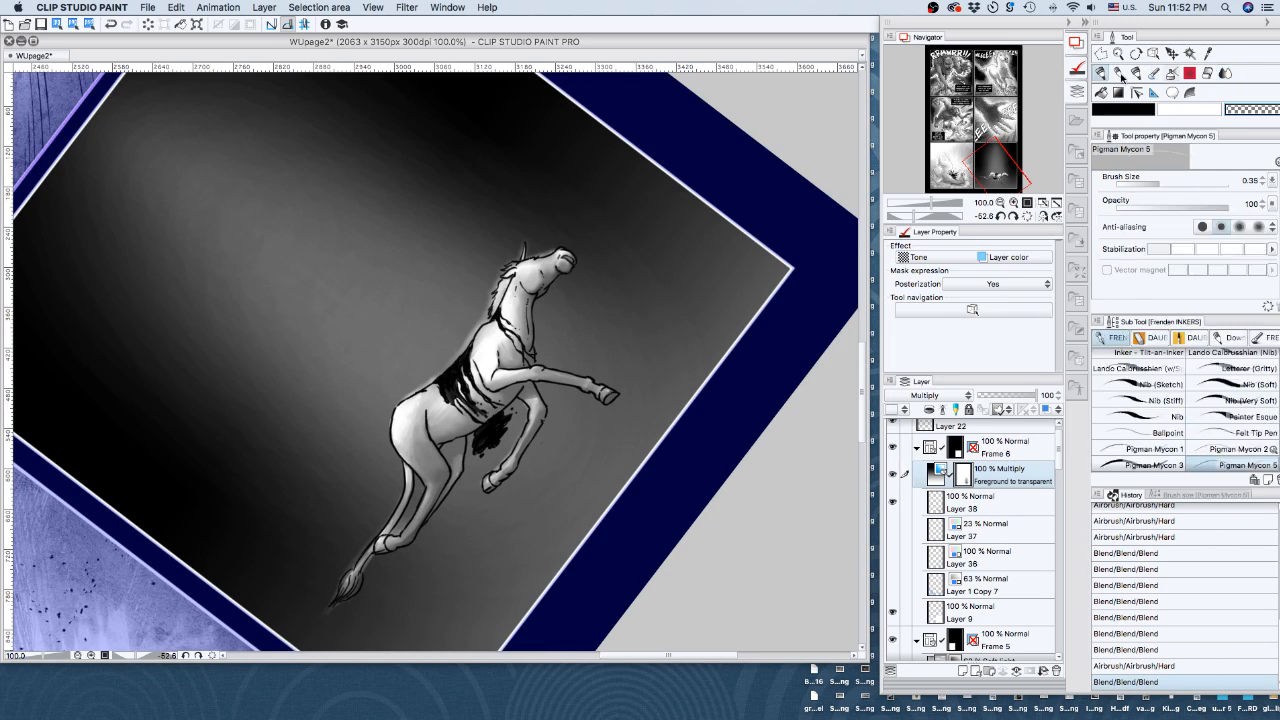
left_click(1172, 73)
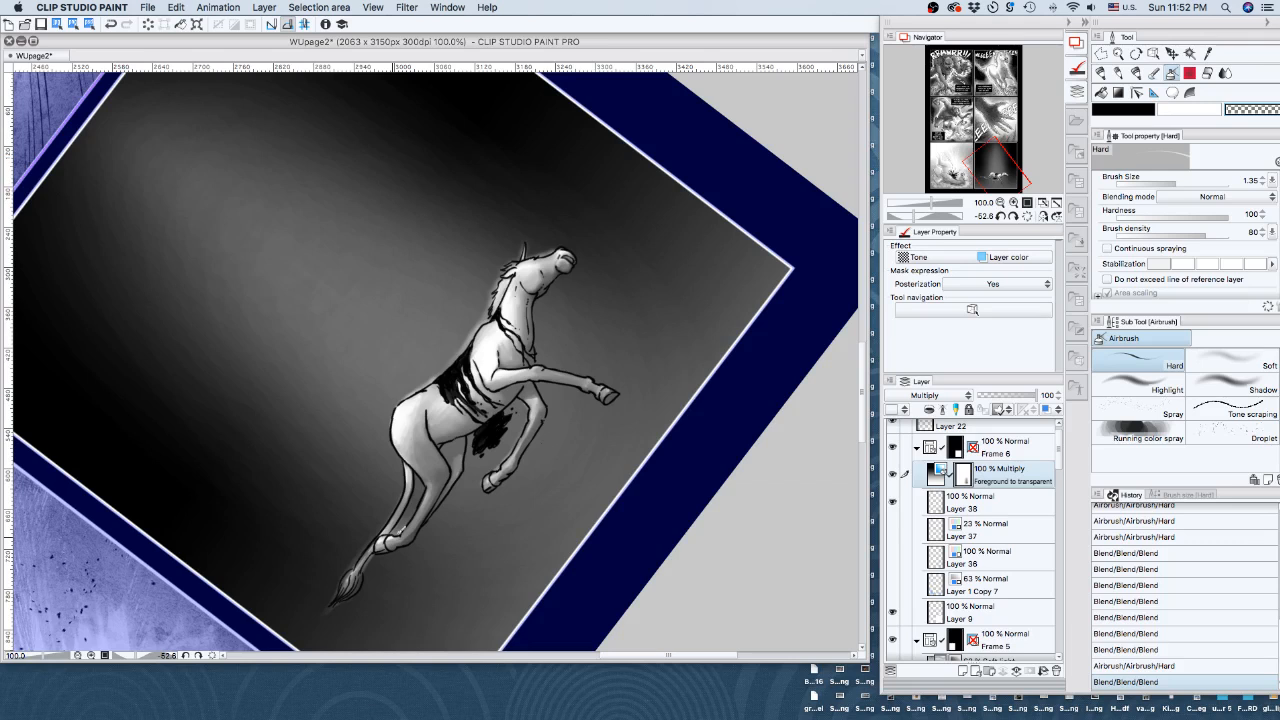
left_click_drag(398, 530, 428, 490)
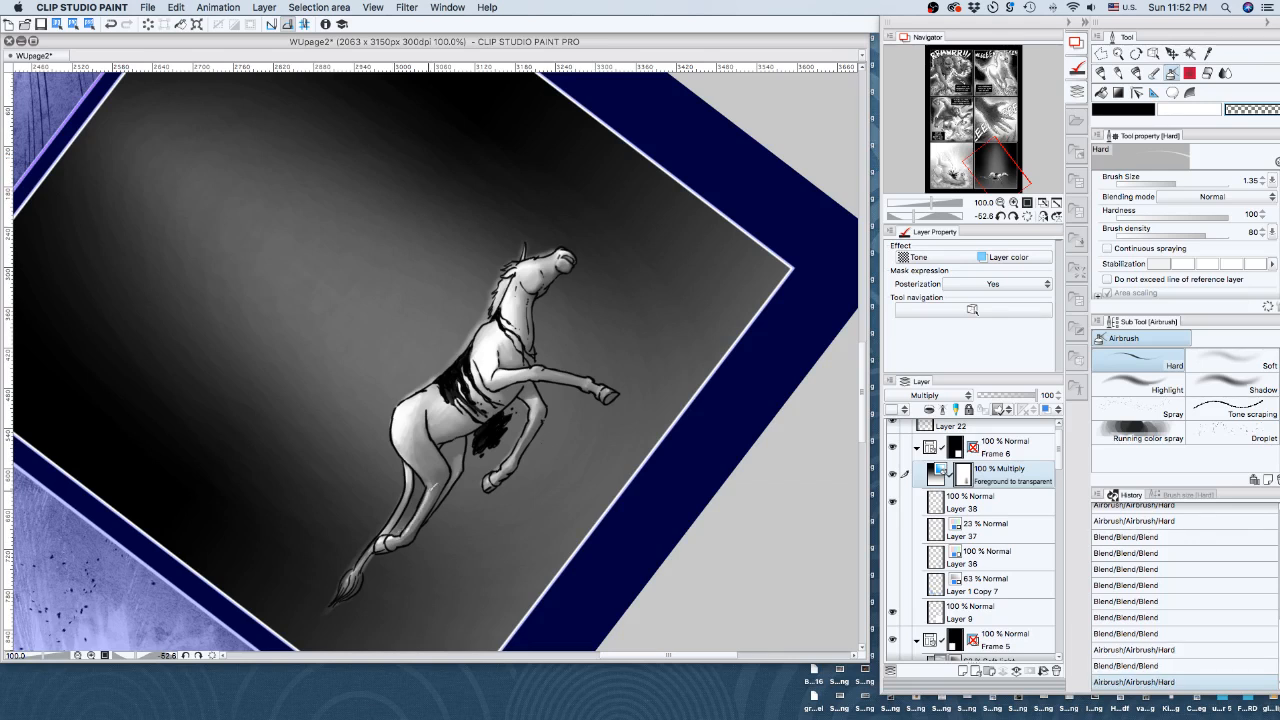
left_click_drag(385, 532, 343, 594)
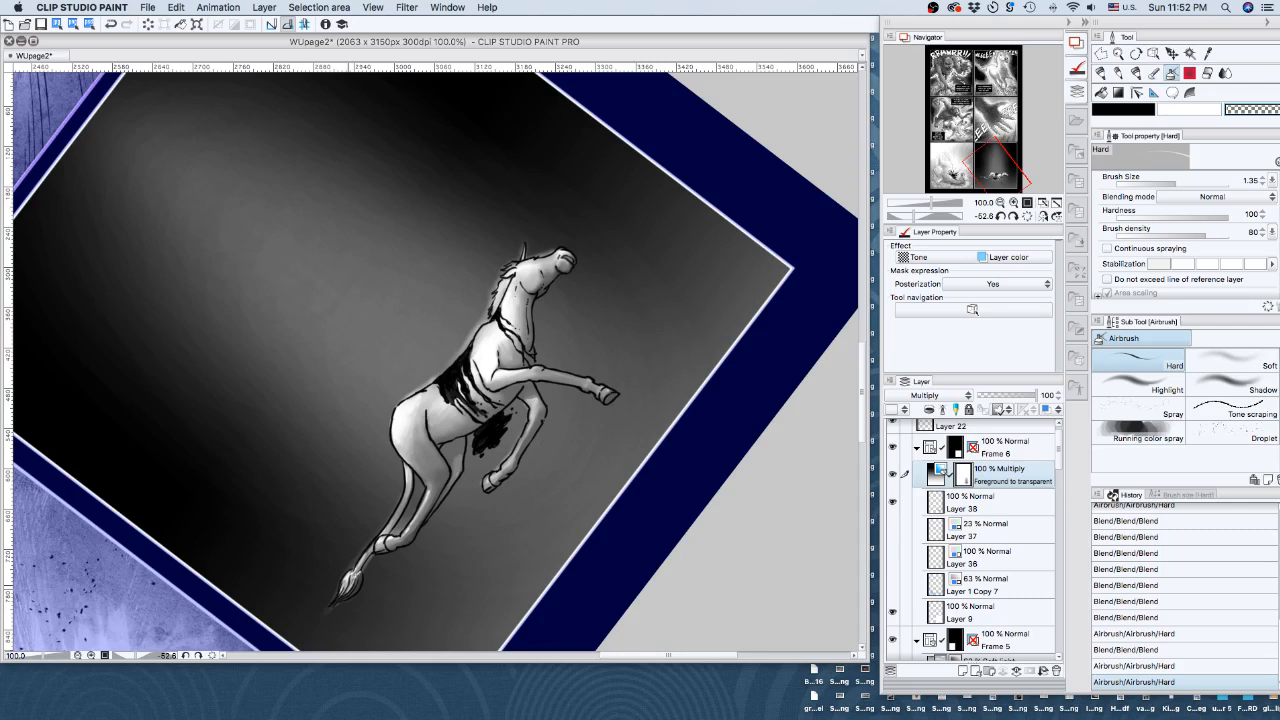
key("j")
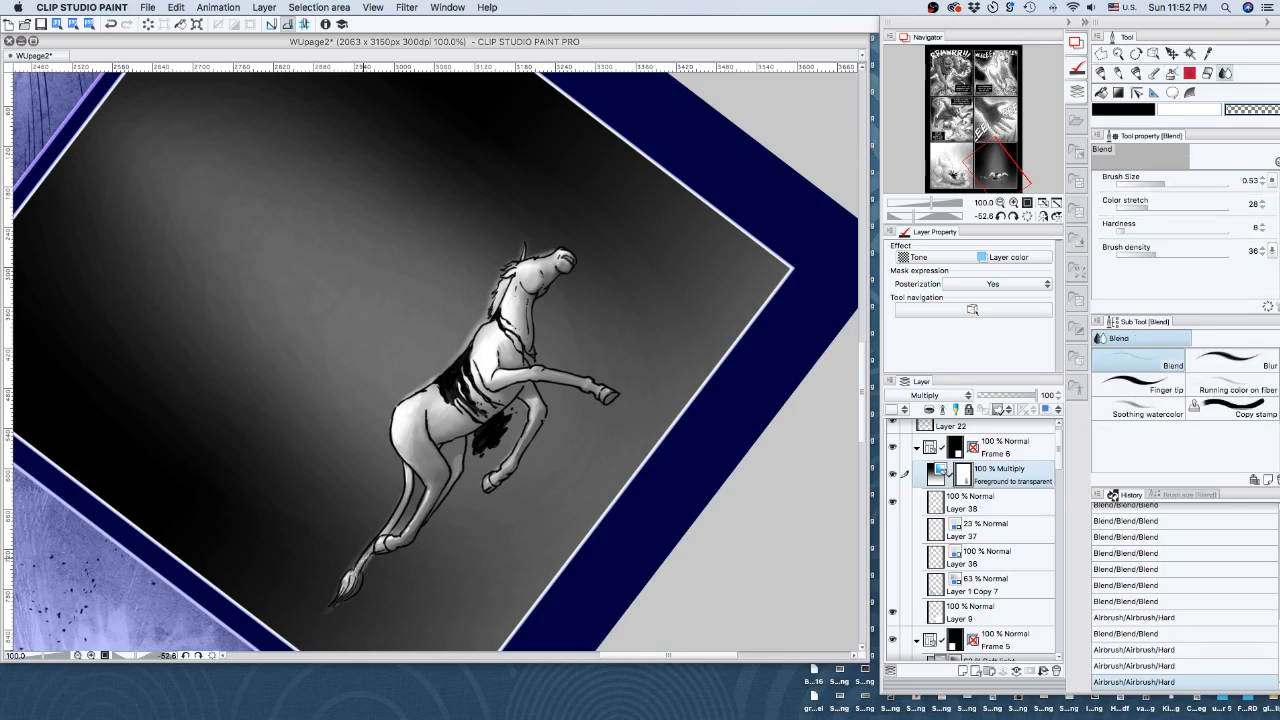
left_click_drag(434, 472, 430, 477)
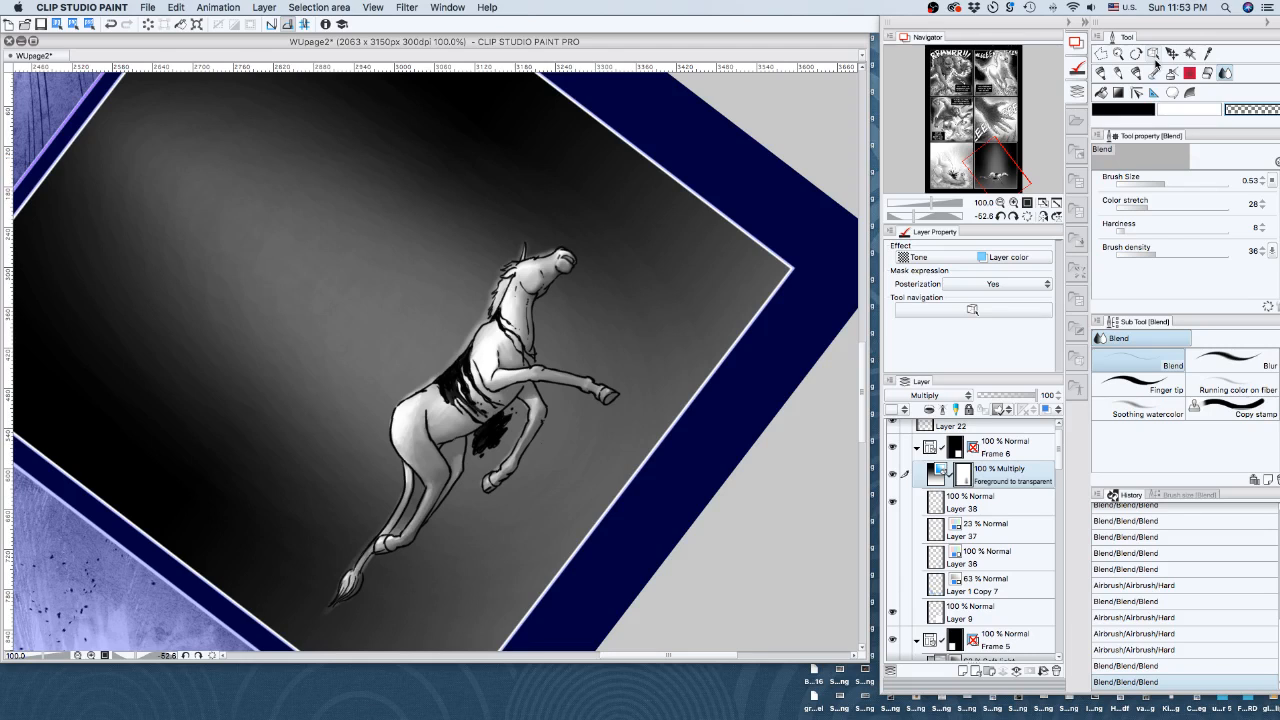
Add thin highlights to the far hind leg and the bent foreleg with the Pigman Mycon 5 pen, and blend them
key("p")
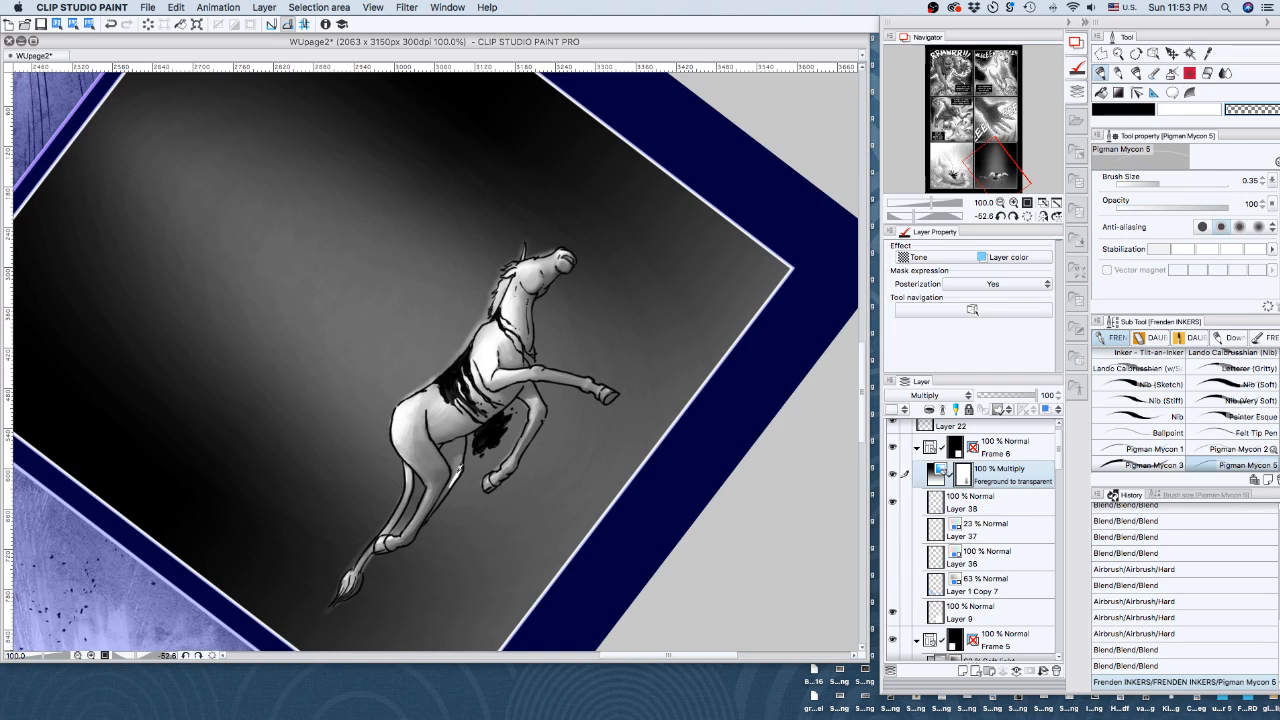
key("j")
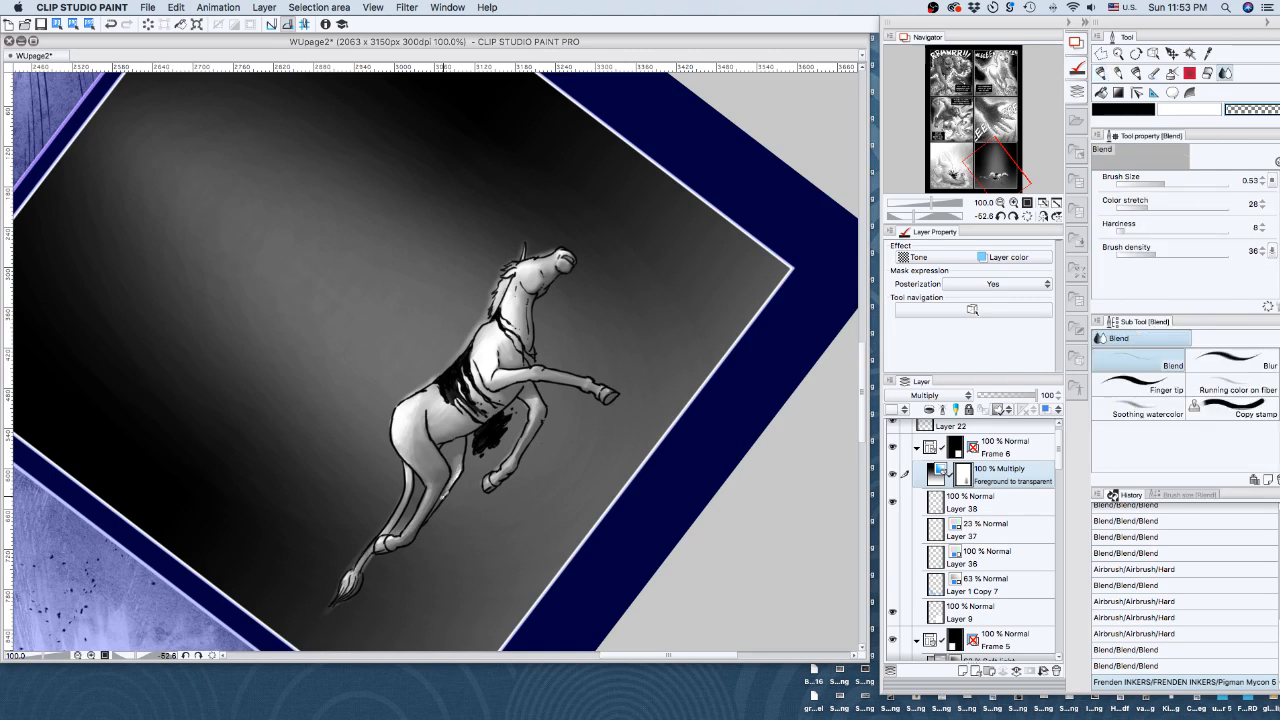
left_click(443, 496)
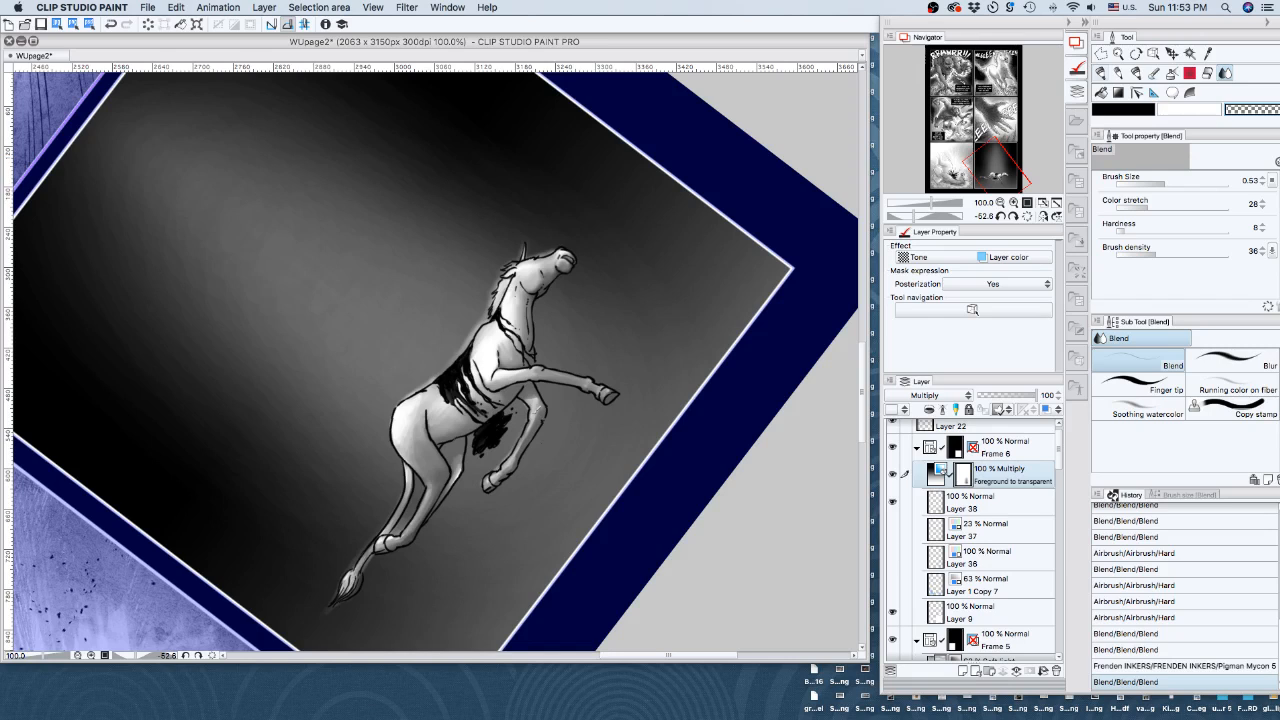
key("p")
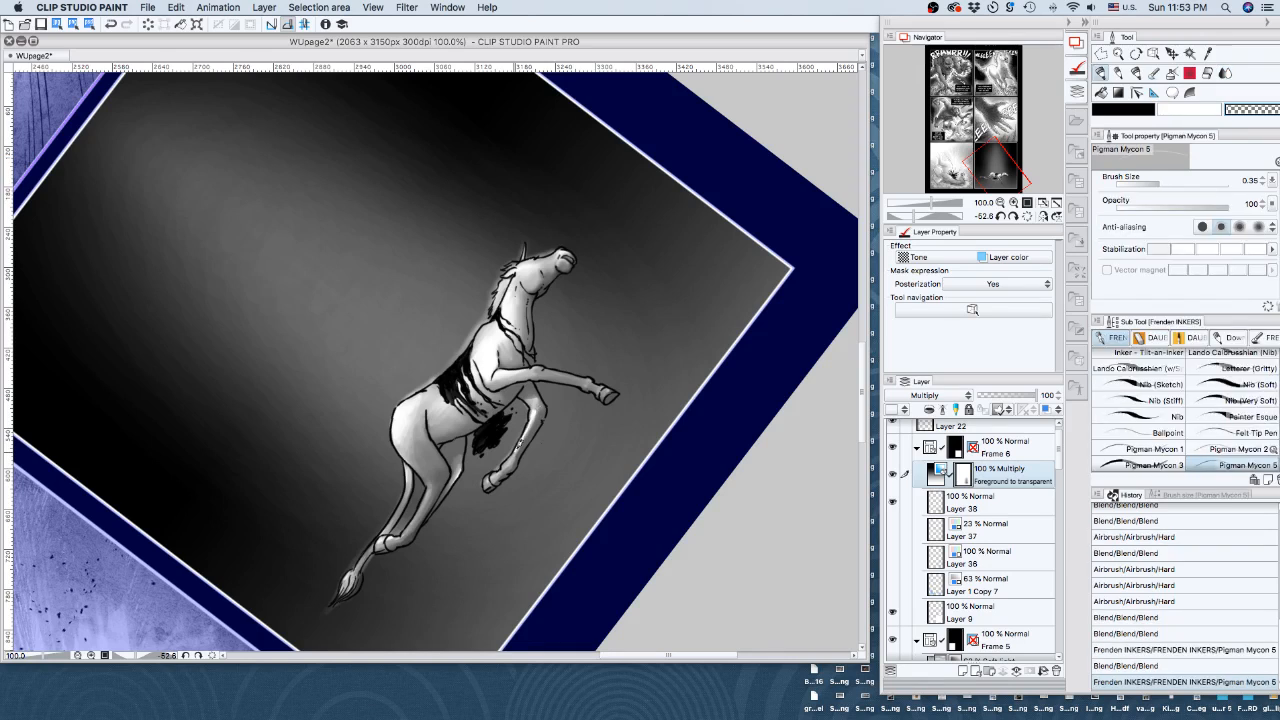
left_click(519, 443)
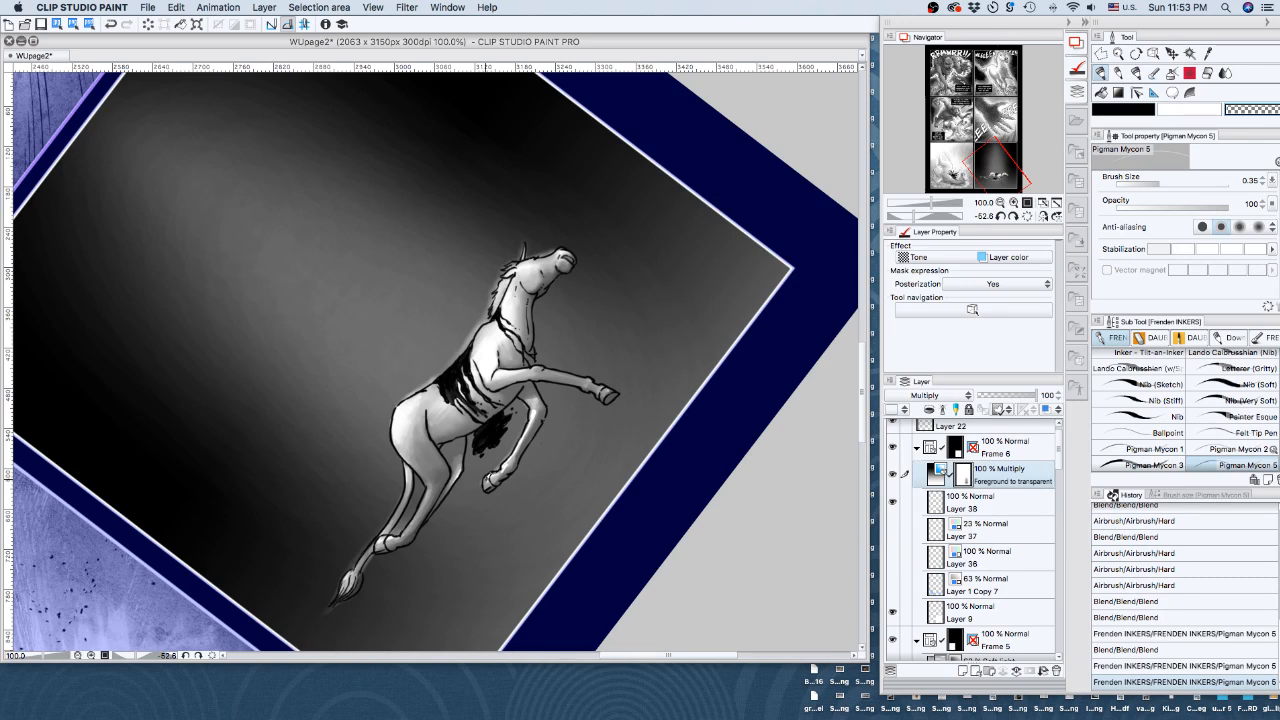
key("j")
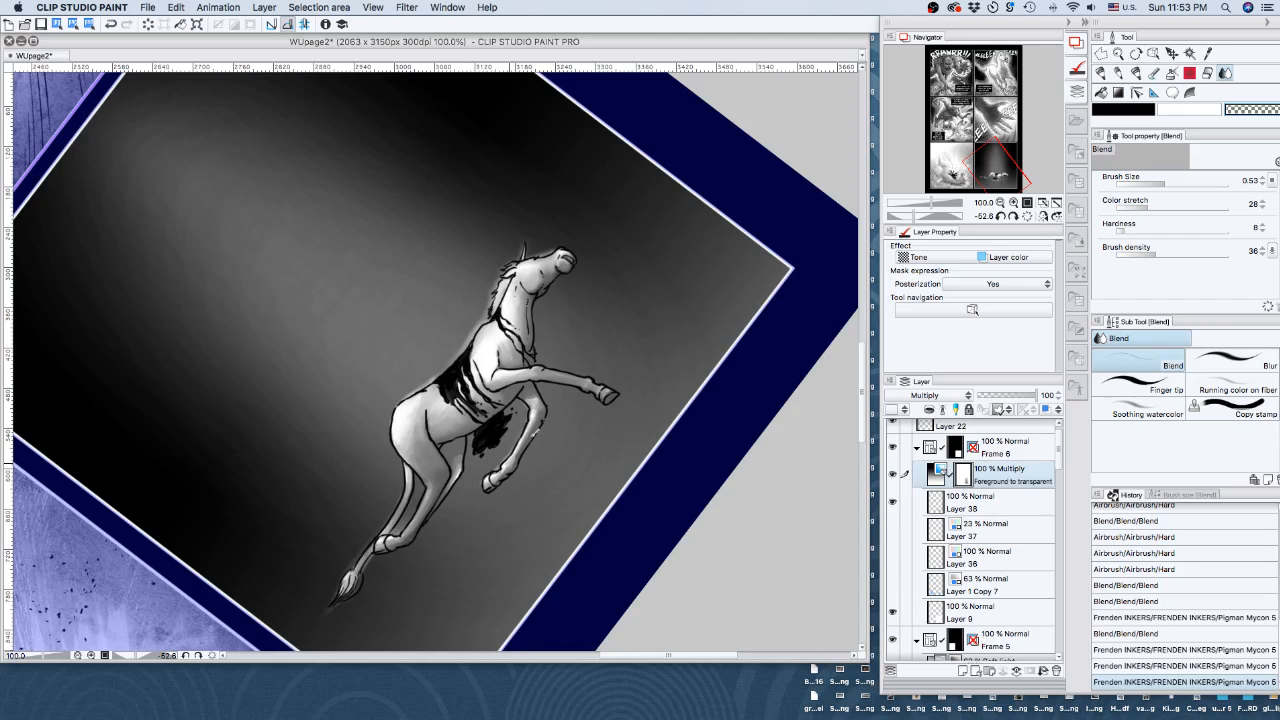
Highlight the horse's shoulder with the Pigman Mycon 5 pen, and blend the shoulder, muzzle and tail tuft
key("p")
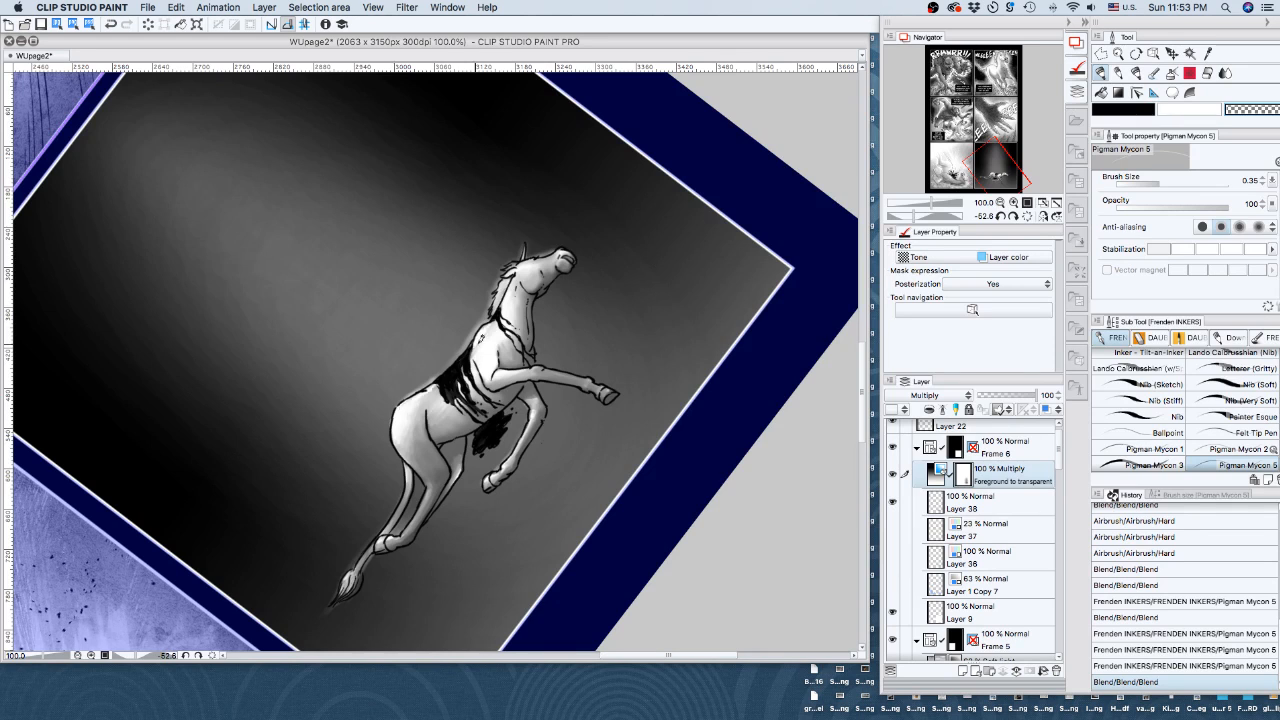
key("j")
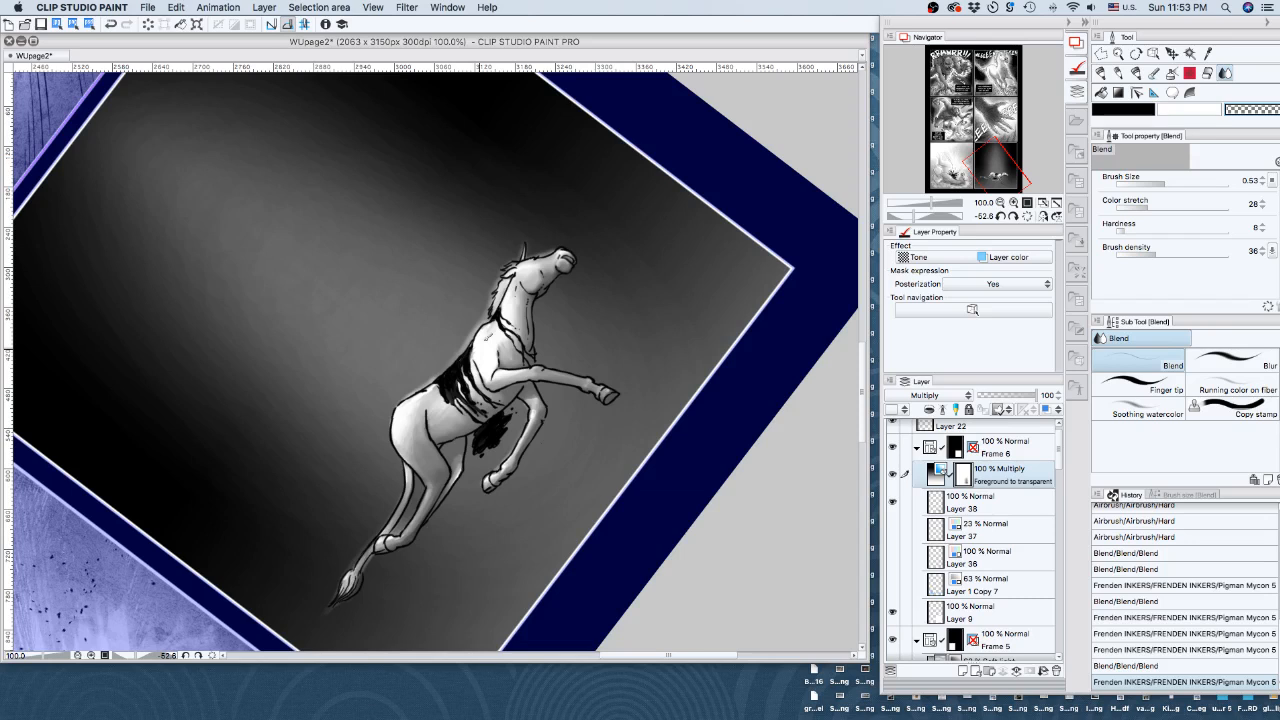
left_click_drag(486, 339, 480, 348)
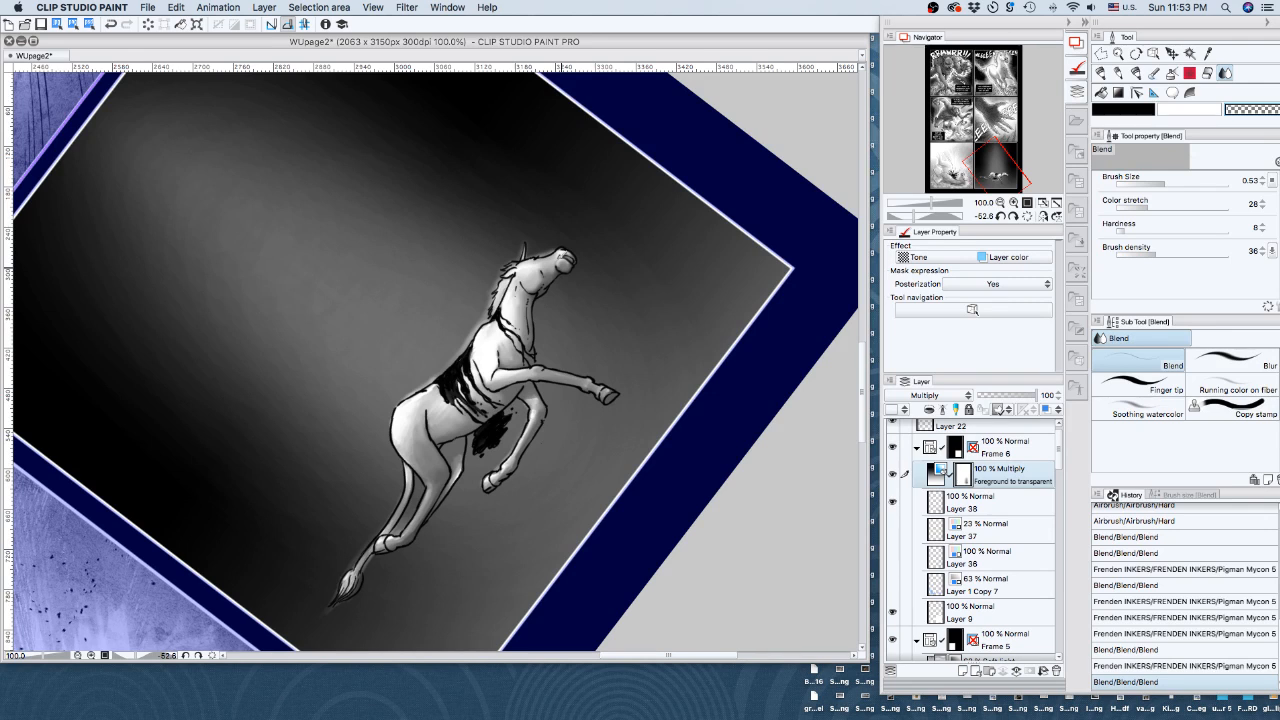
left_click(562, 262)
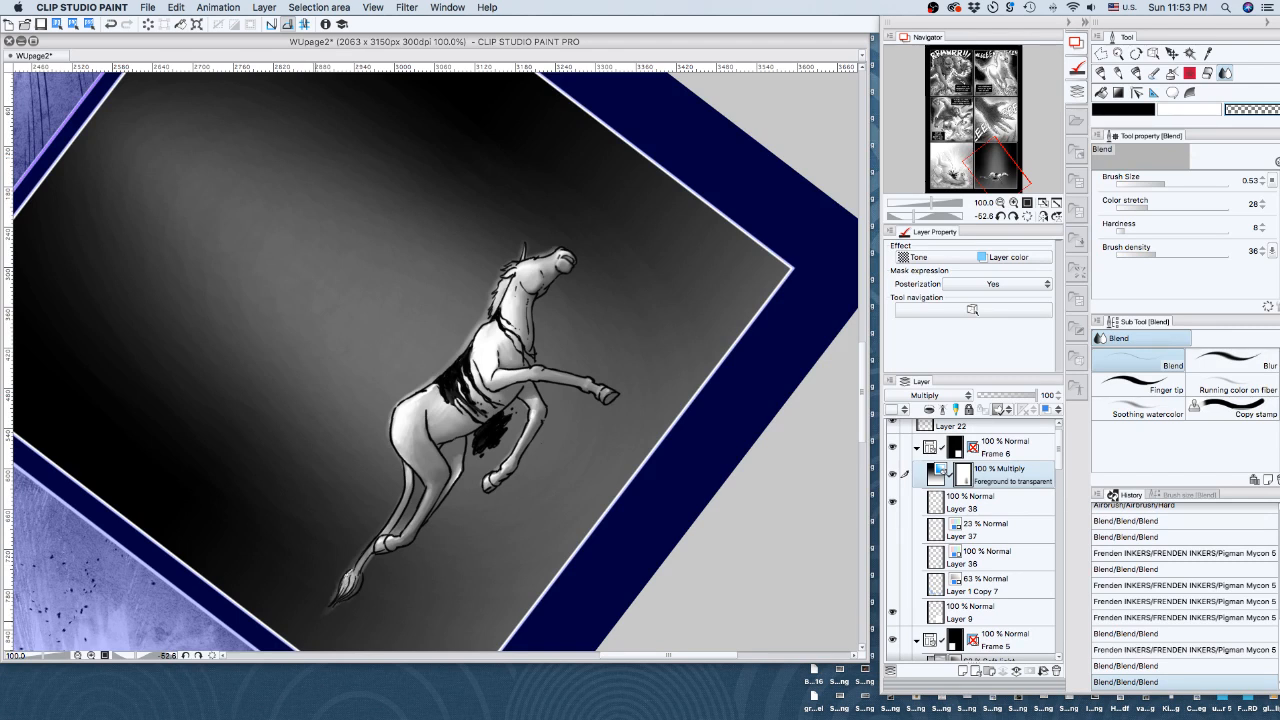
left_click_drag(350, 585, 333, 603)
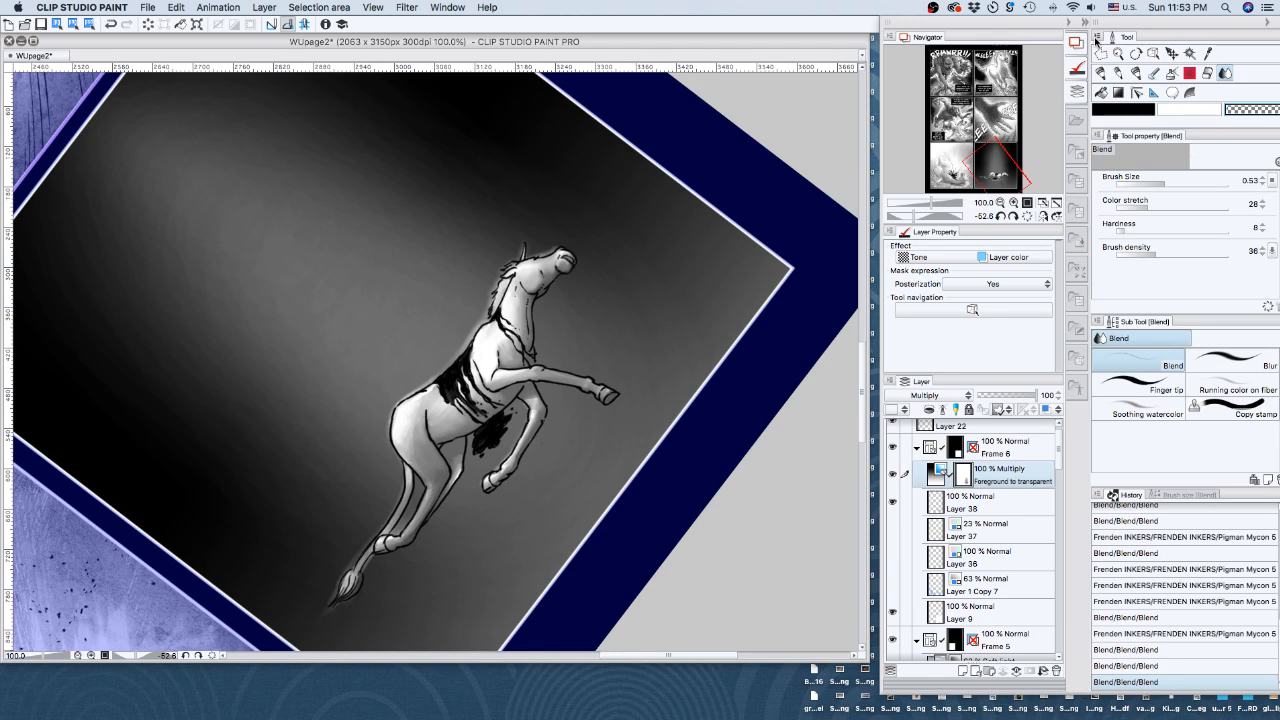
Airbrush highlights on the outstretched foreleg and its hoof with the Hard airbrush, and blend the shading on both front hooves
left_click(1172, 73)
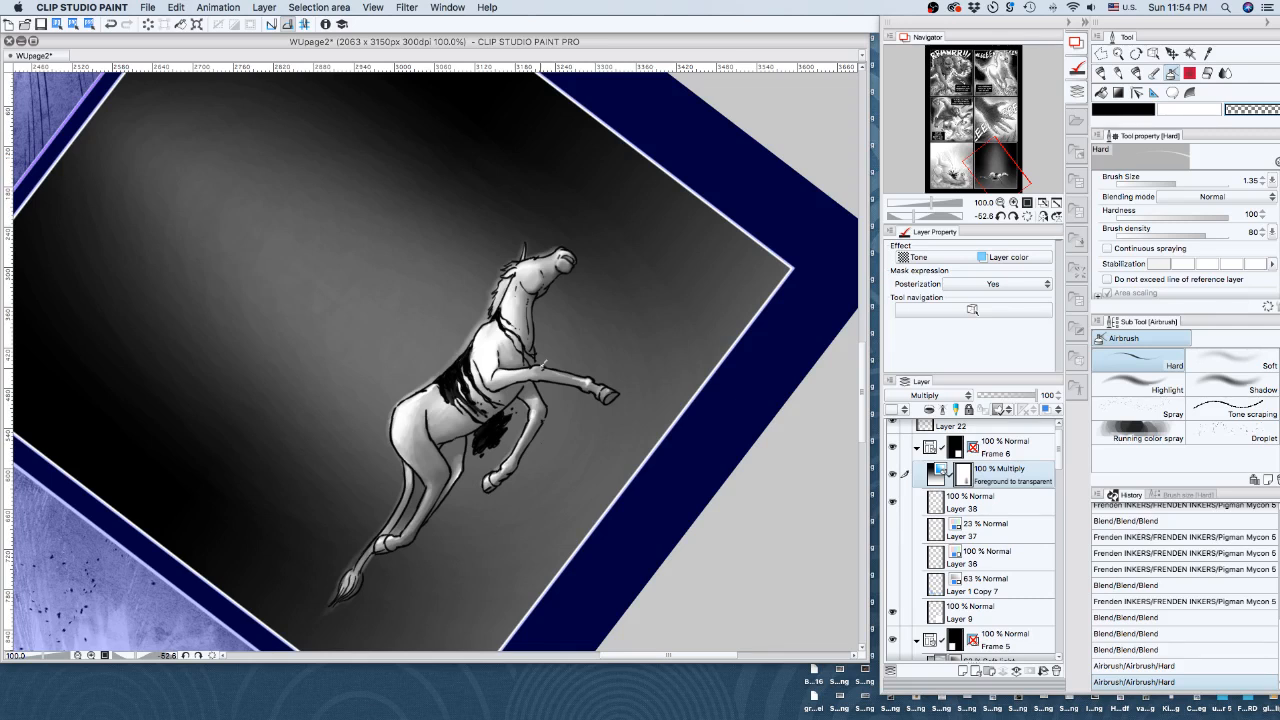
left_click_drag(605, 390, 607, 385)
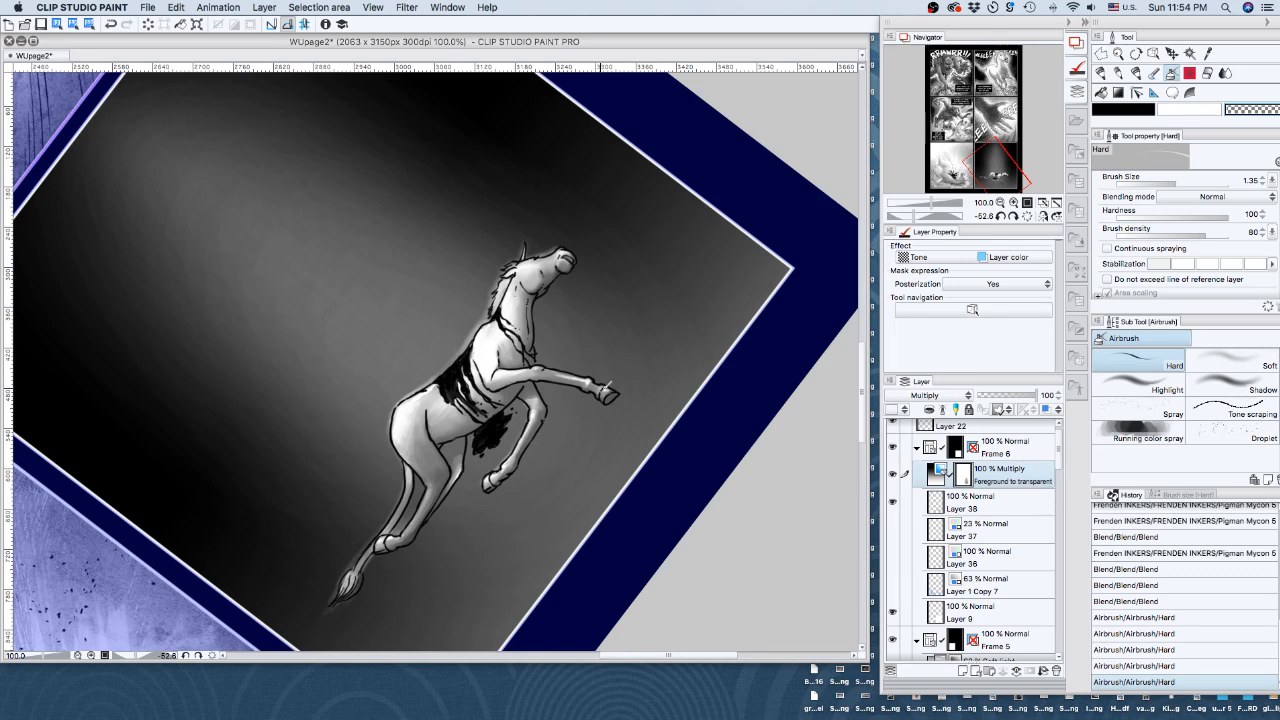
left_click_drag(598, 389, 588, 387)
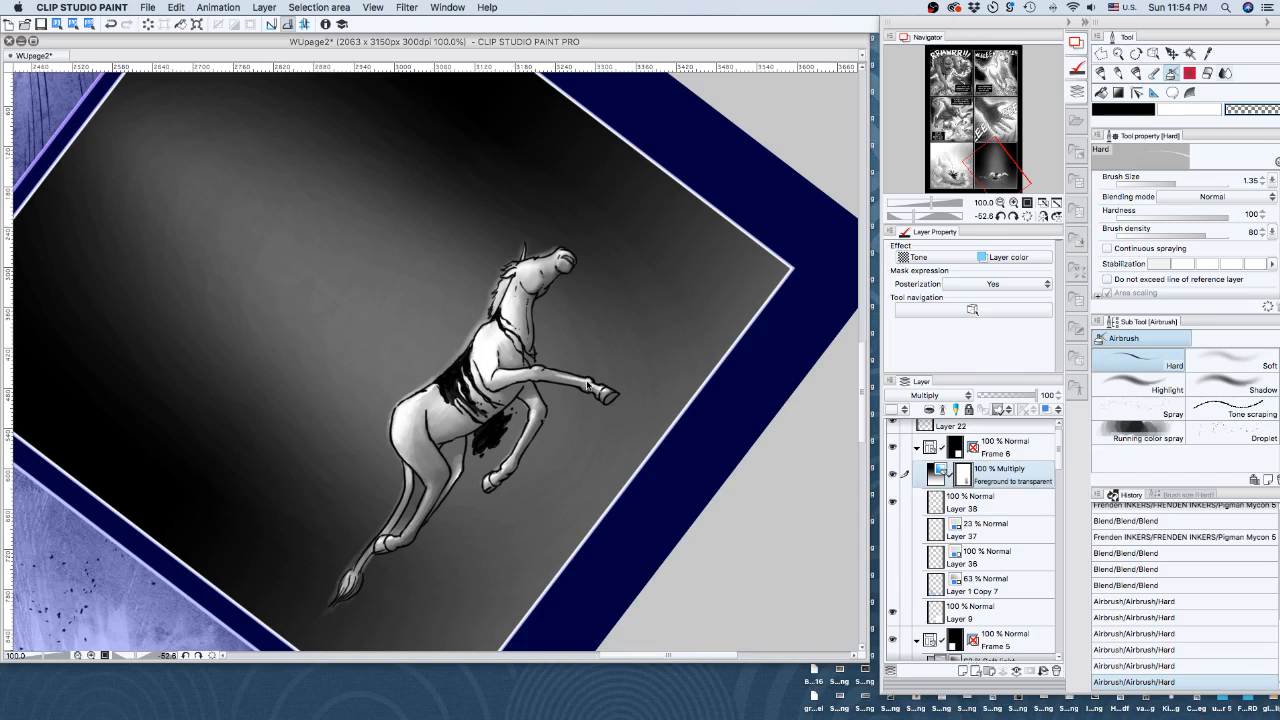
key("j")
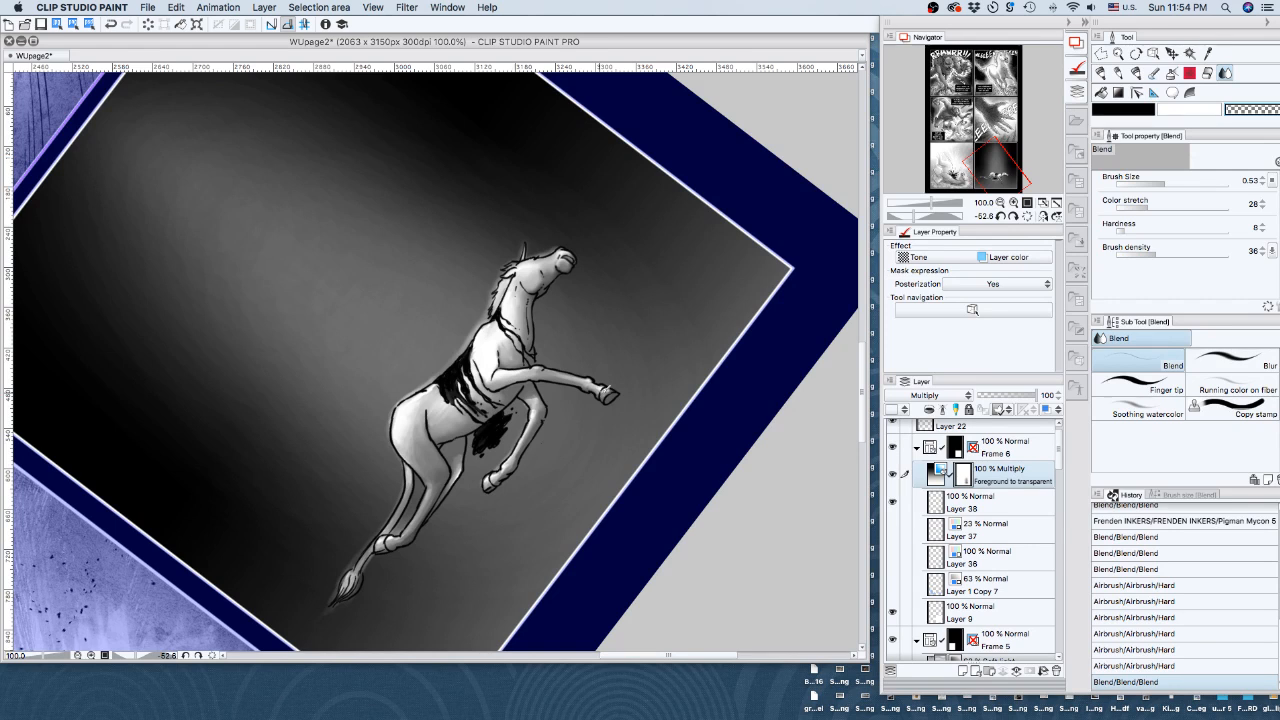
left_click(599, 392)
left_click(485, 483)
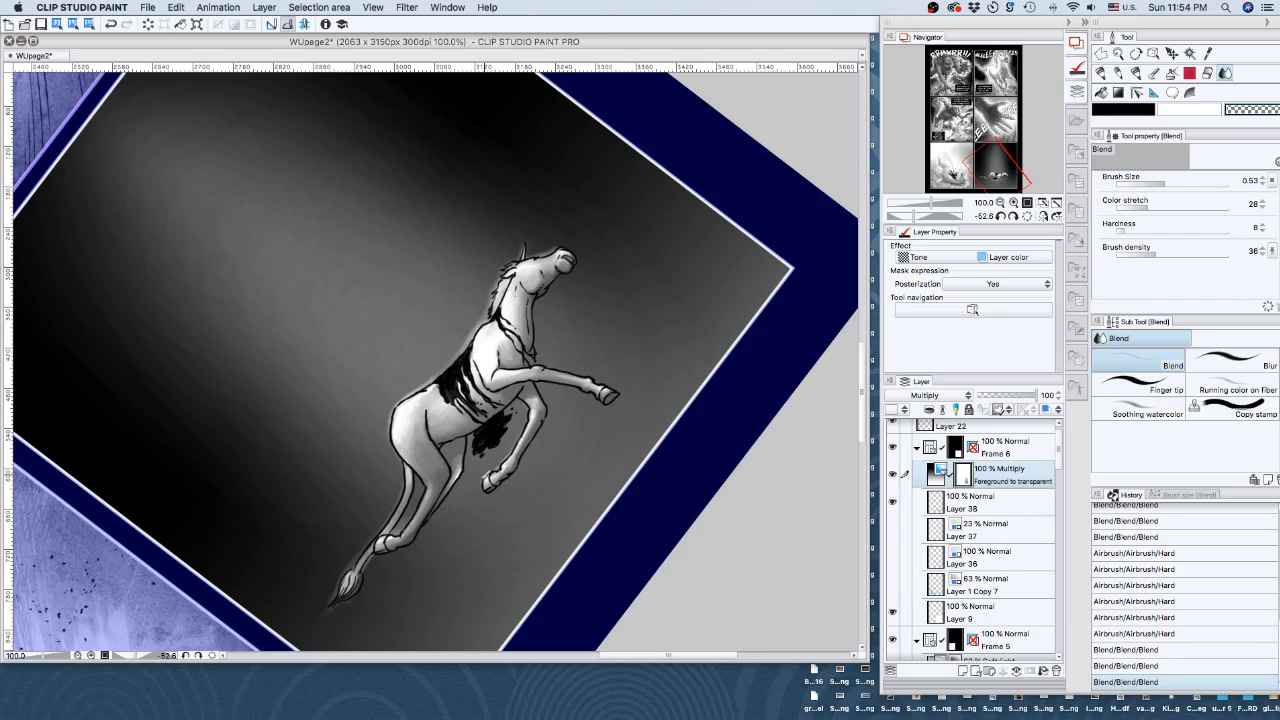
Blend the shading on the near hind leg, and brighten the lower hind leg and tail with the Hard airbrush
left_click(430, 490)
left_click(426, 496)
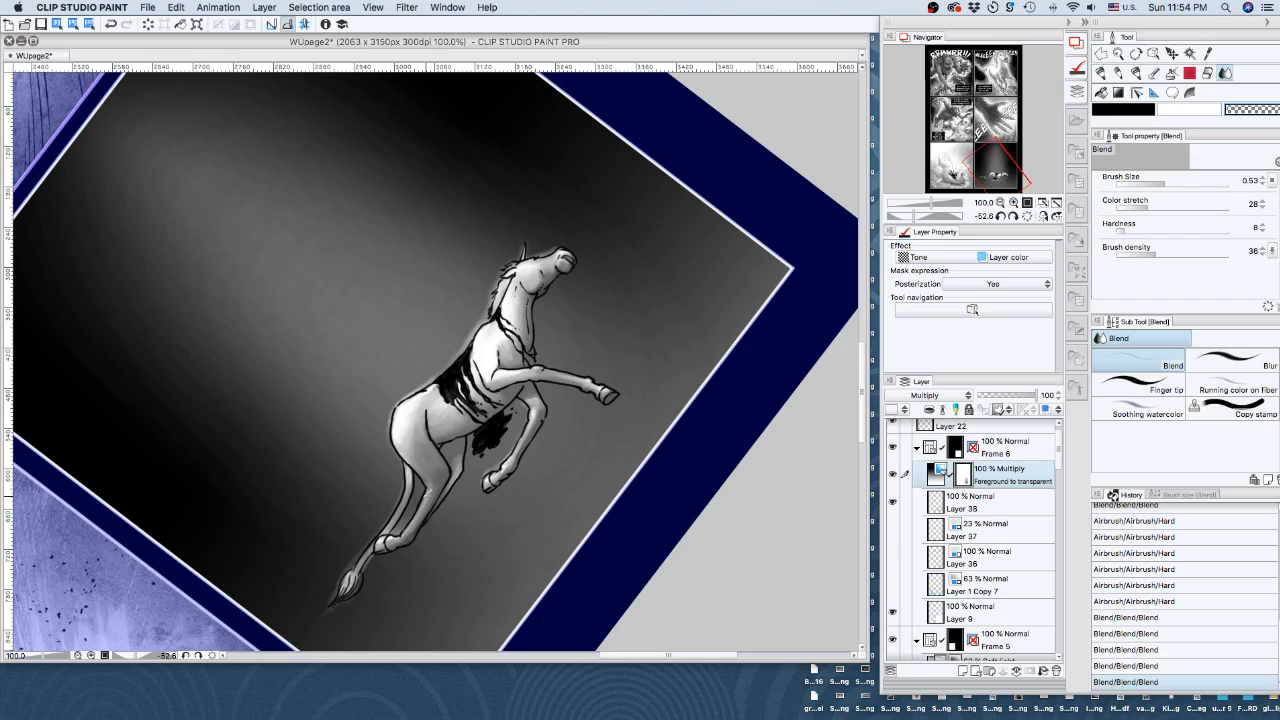
left_click(426, 496)
left_click(1170, 74)
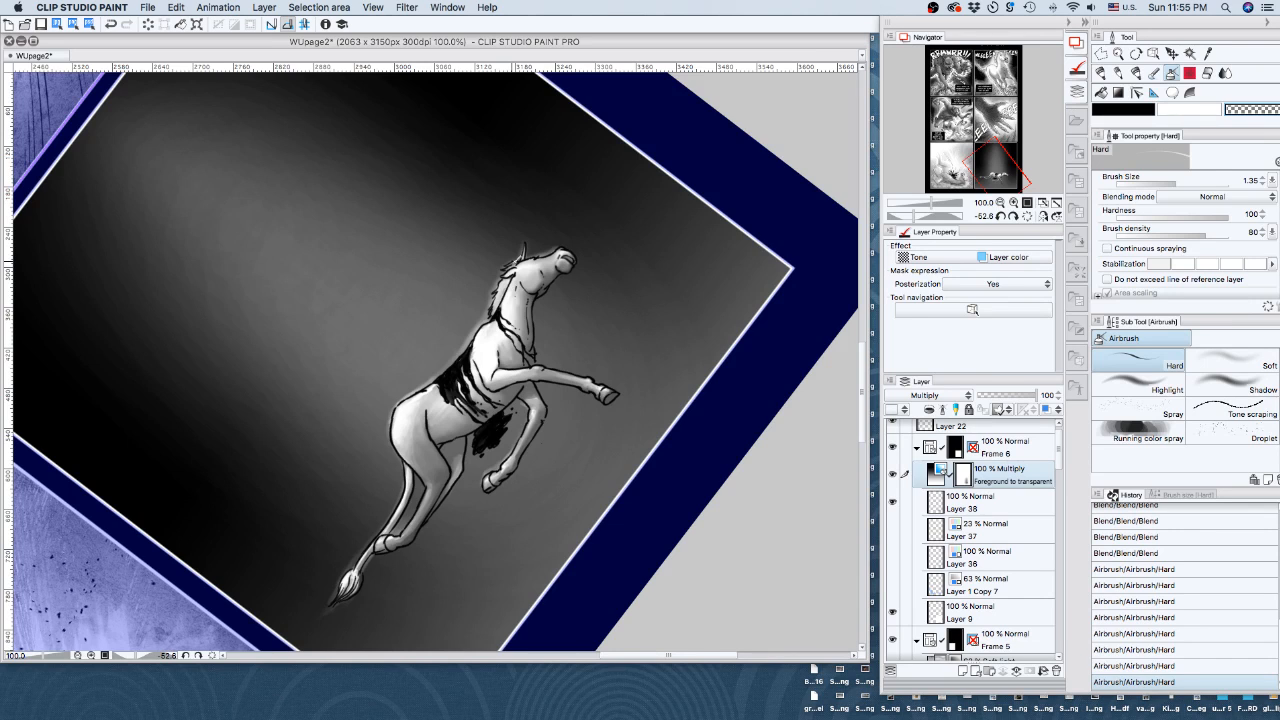
Reset the canvas rotation, airbrush highlights and a shadow around the far hind leg's underside, and blend the shadow beneath it
left_click(1028, 217)
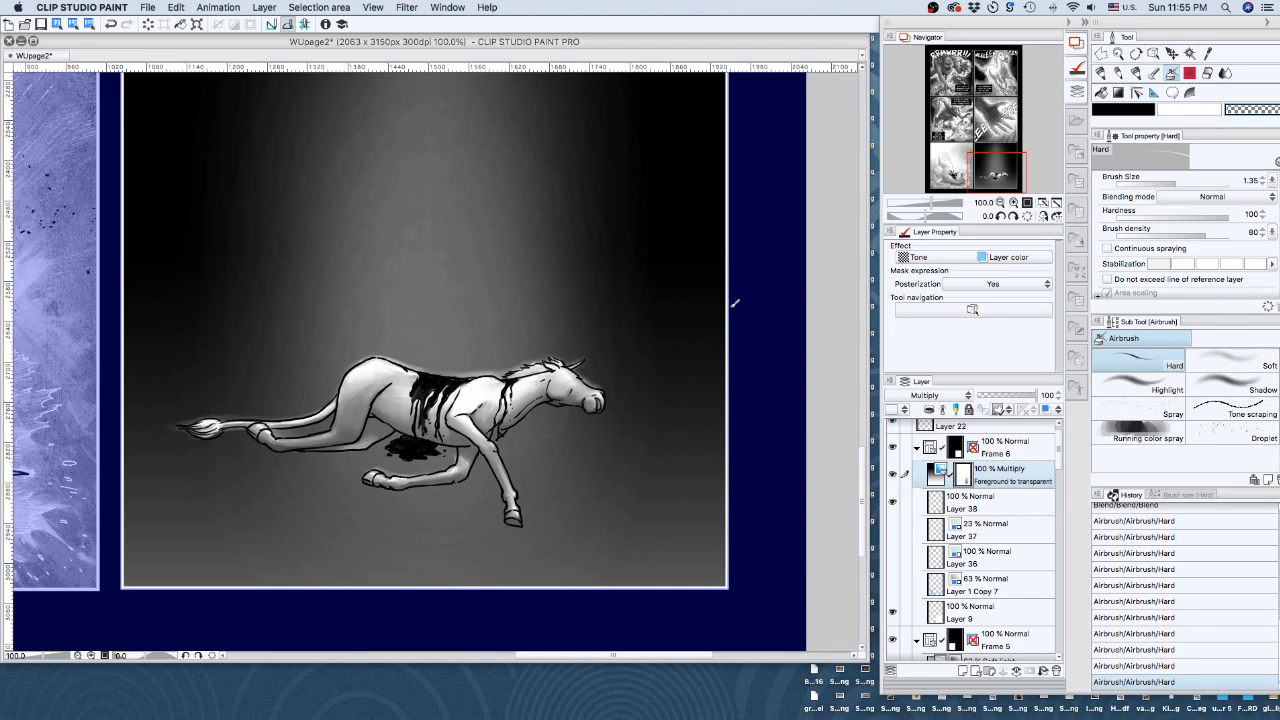
key("Tab")
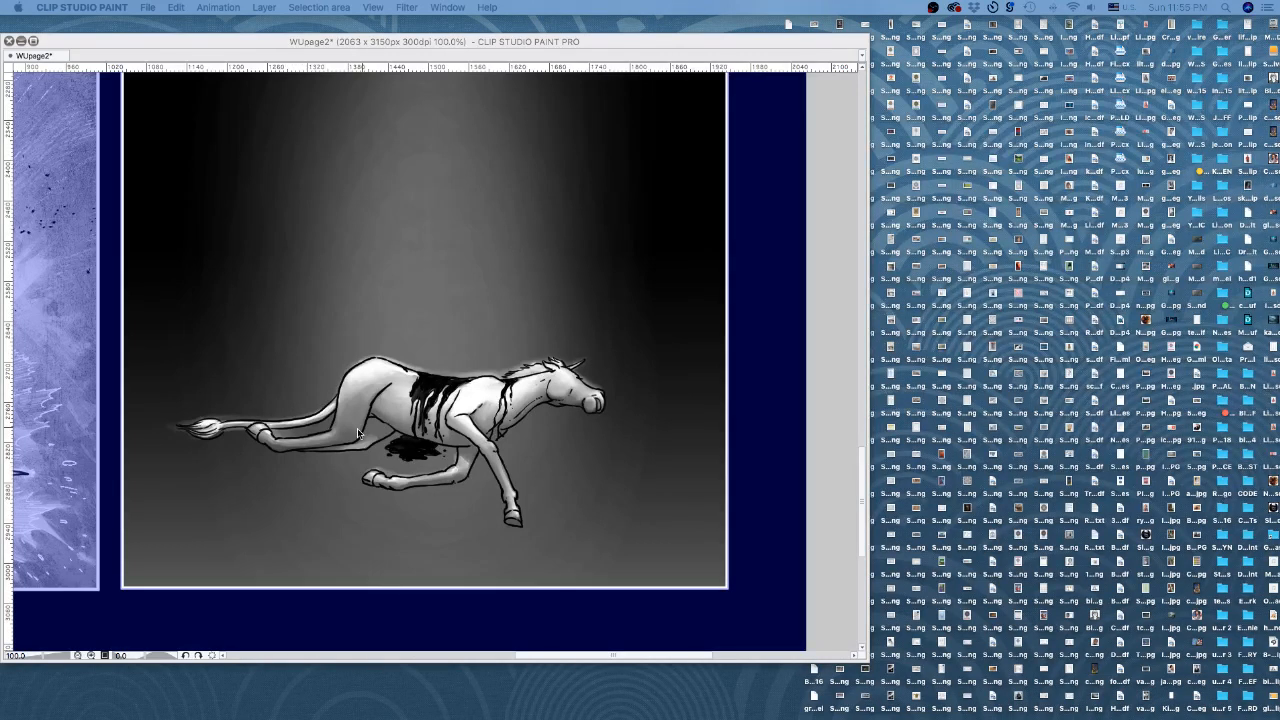
key("Tab")
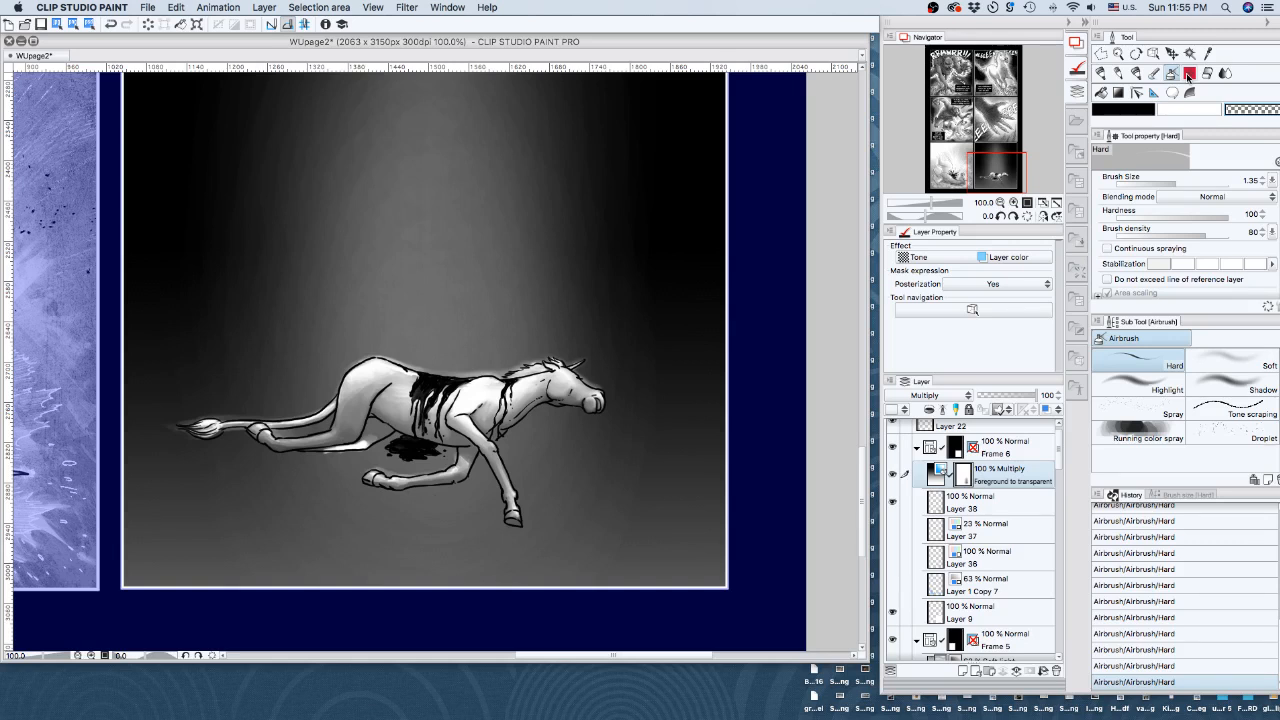
key("x")
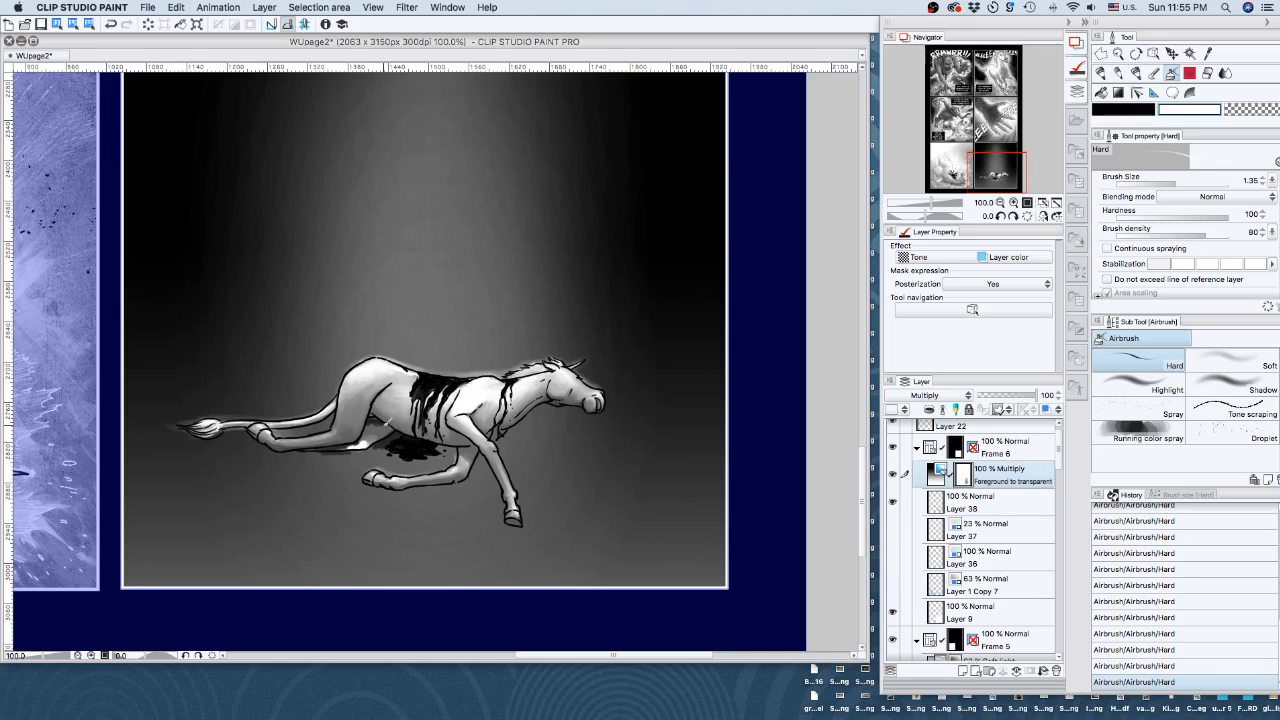
key("j")
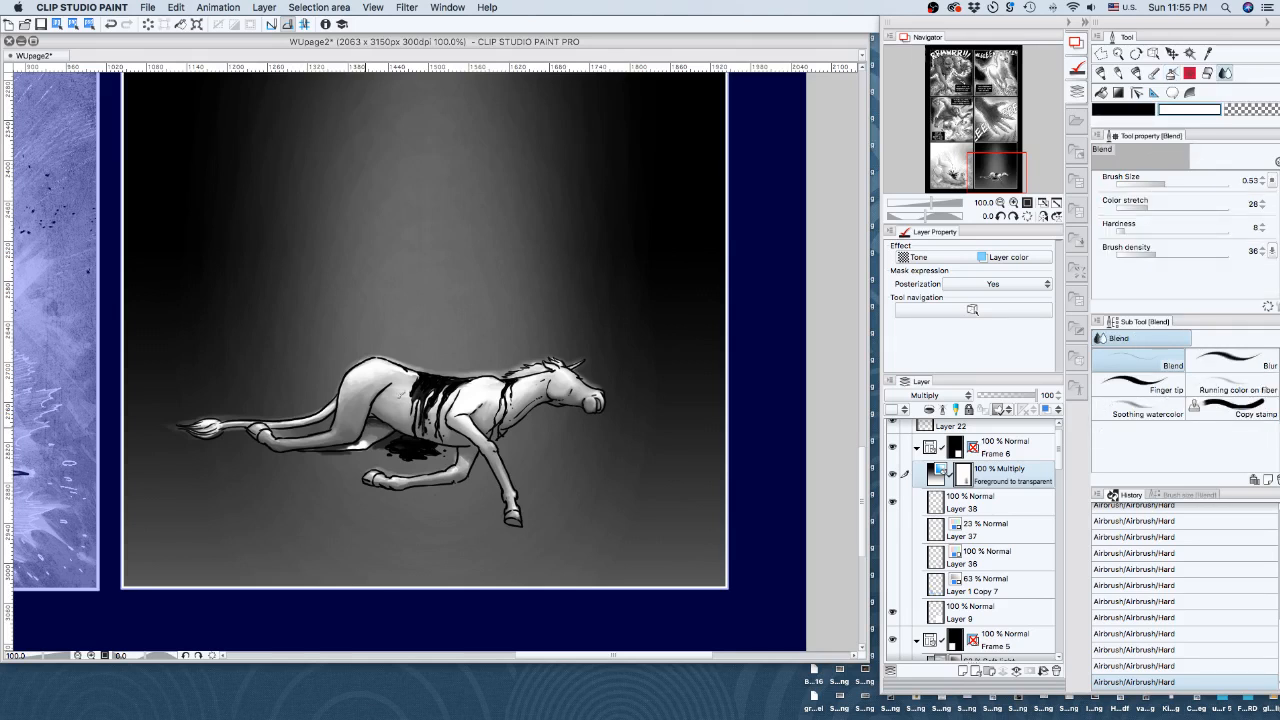
left_click_drag(350, 446, 322, 452)
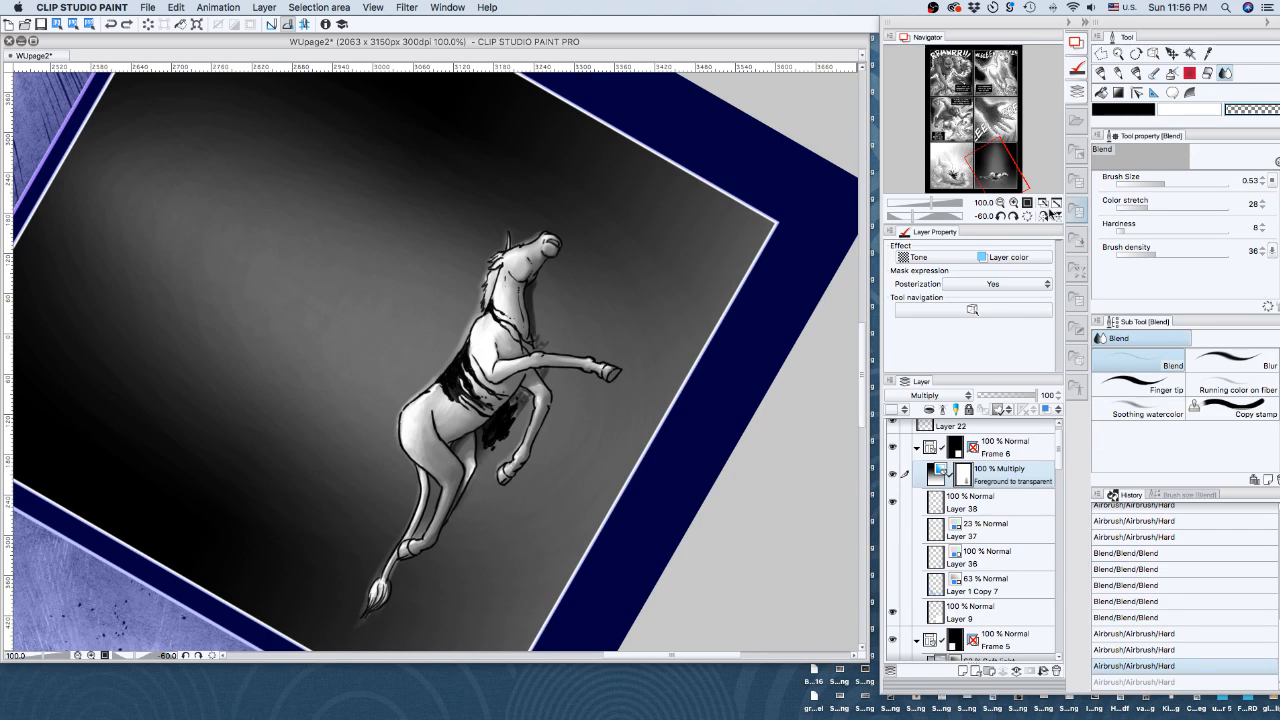
Reset the canvas rotation, and examine the whole comic page and the shaded horse in the last panel
left_click(1051, 212)
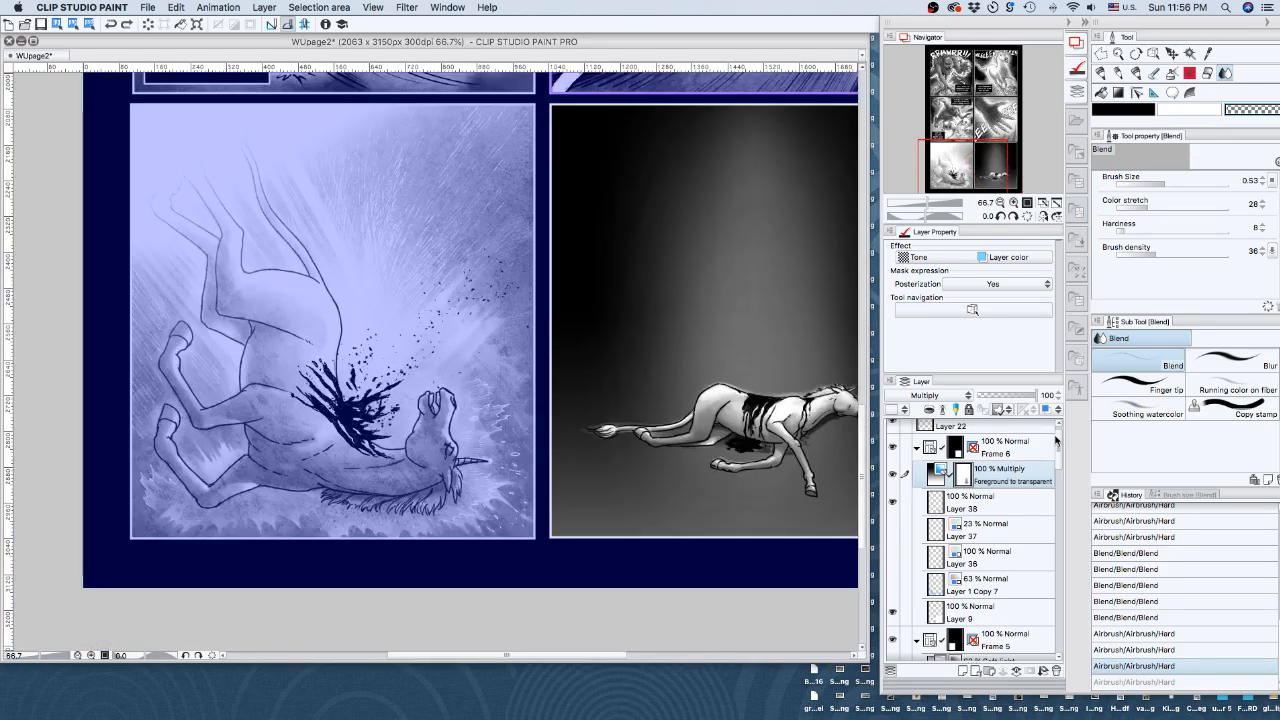
left_click(990, 426)
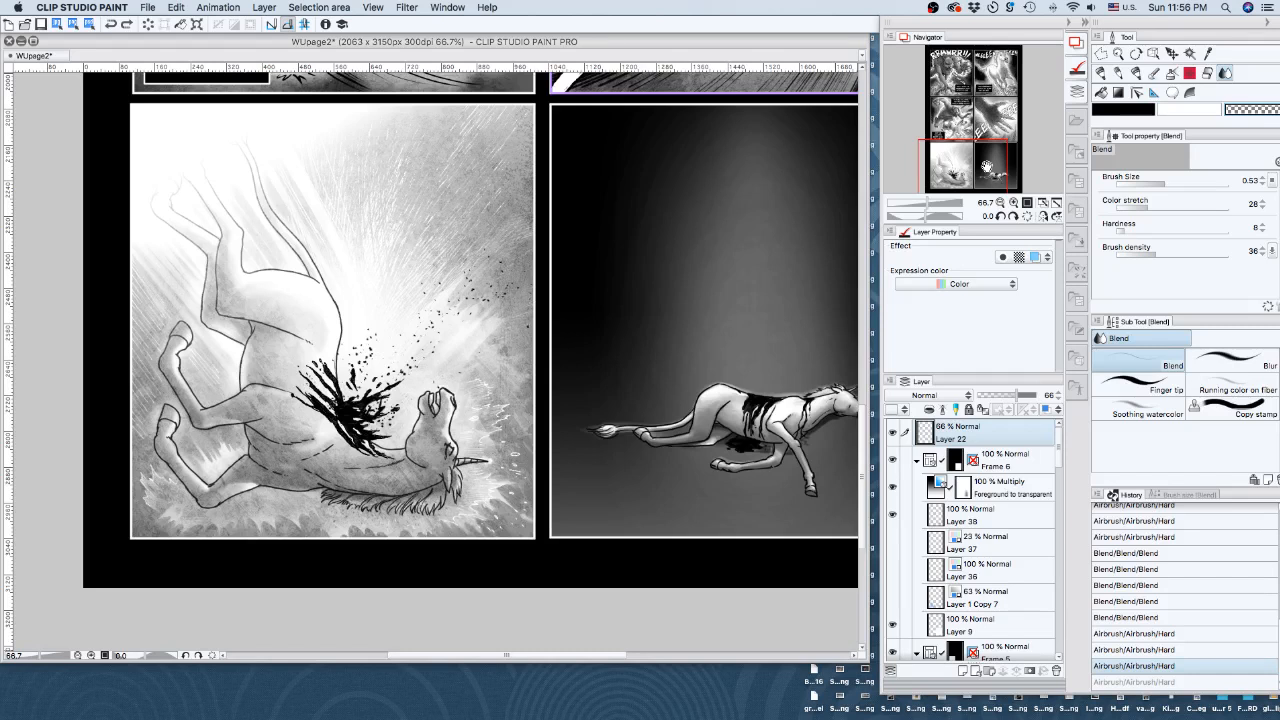
key("super+minus")
left_click_drag(986, 166, 962, 113)
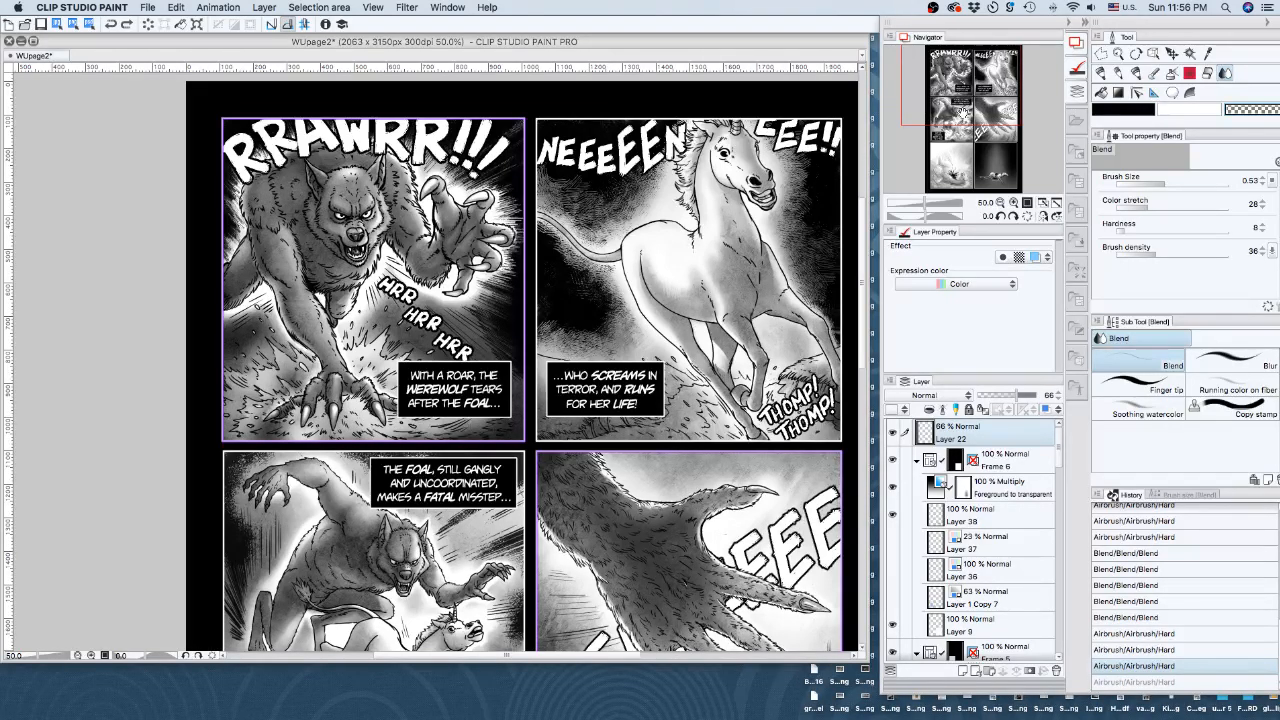
scroll(520, 360, "down", 10)
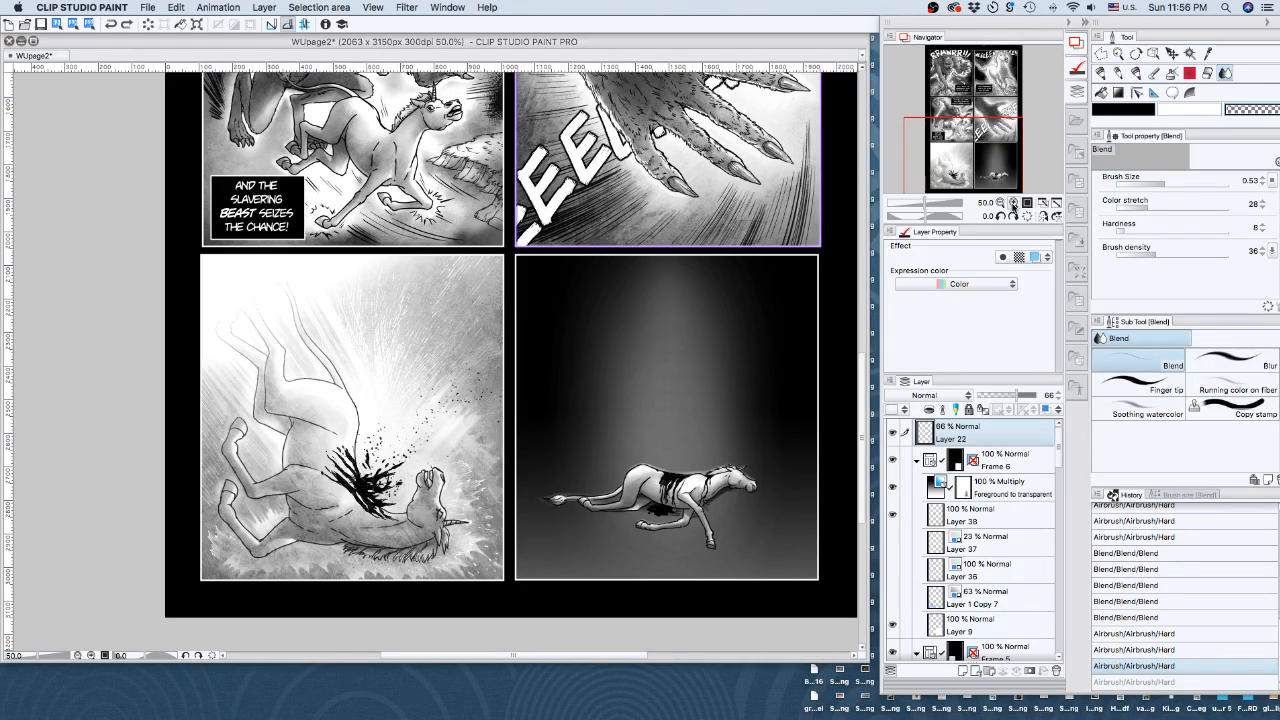
left_click(1013, 203)
left_click_drag(982, 172, 1004, 183)
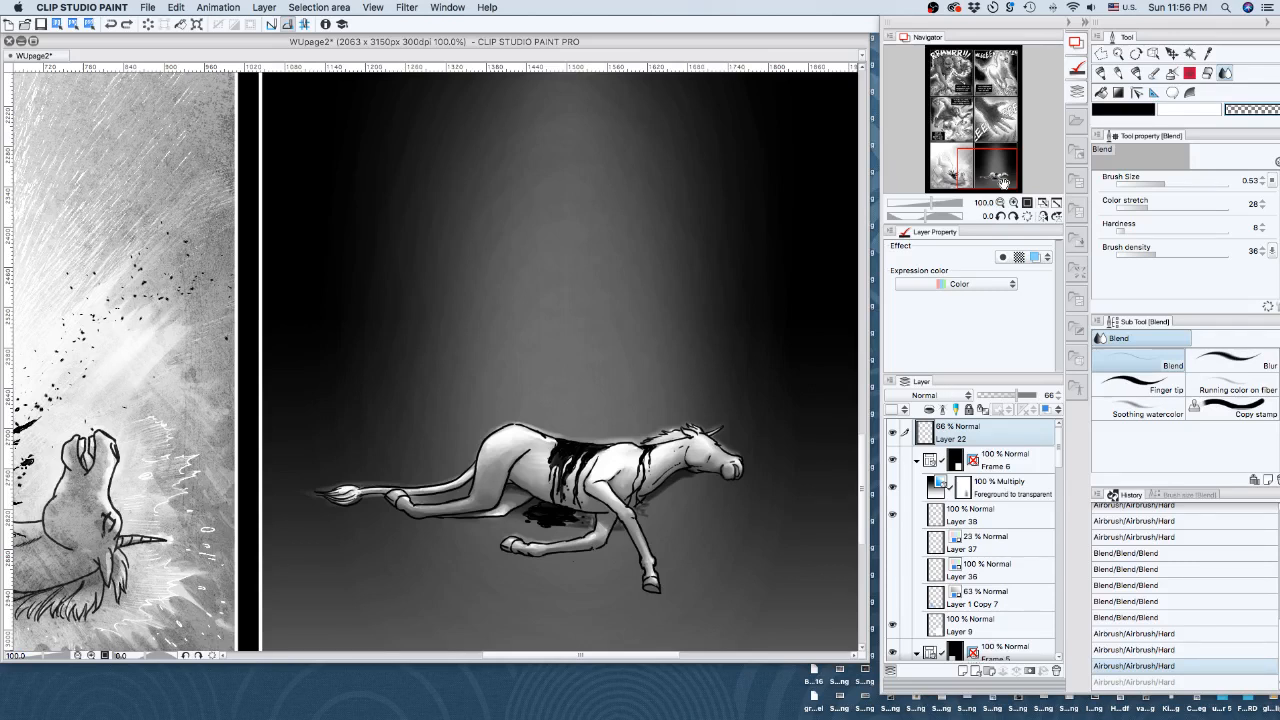
key("super+equal")
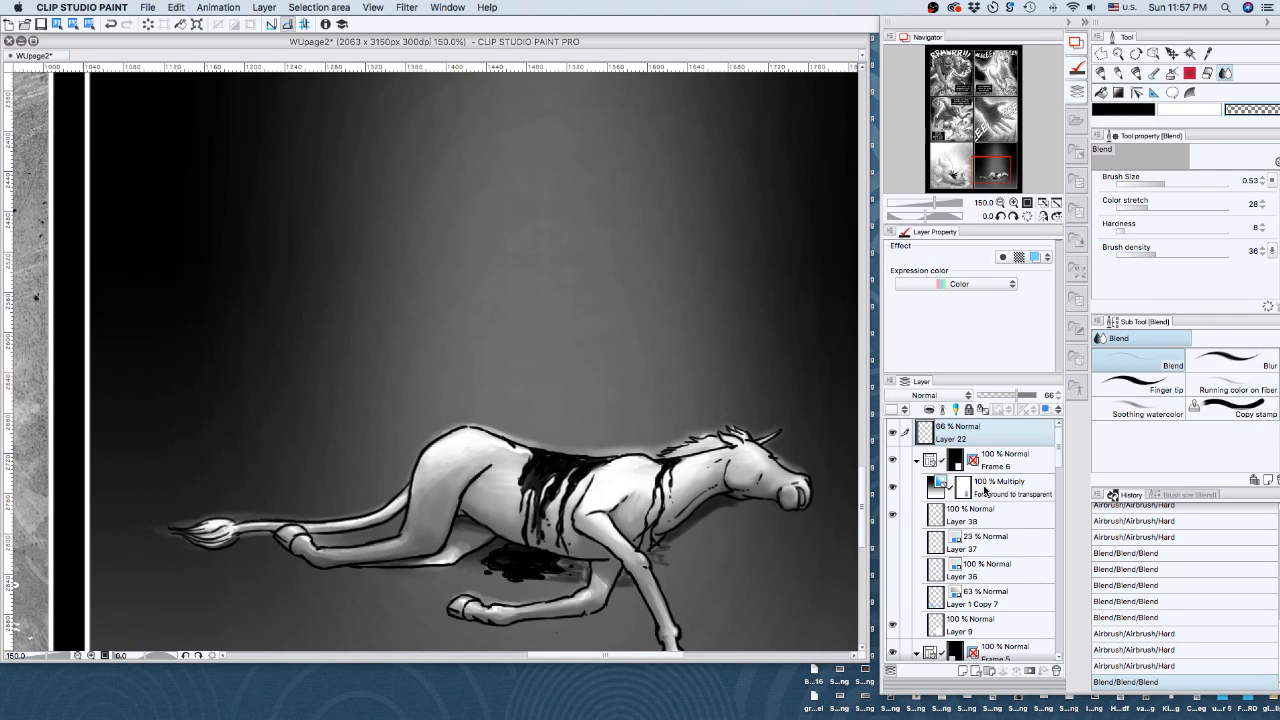
On the Multiply gradient layer's mask, airbrush shadows beneath the horse's hind legs and bent foreleg with the Hard airbrush
left_click(985, 490)
left_click(935, 217)
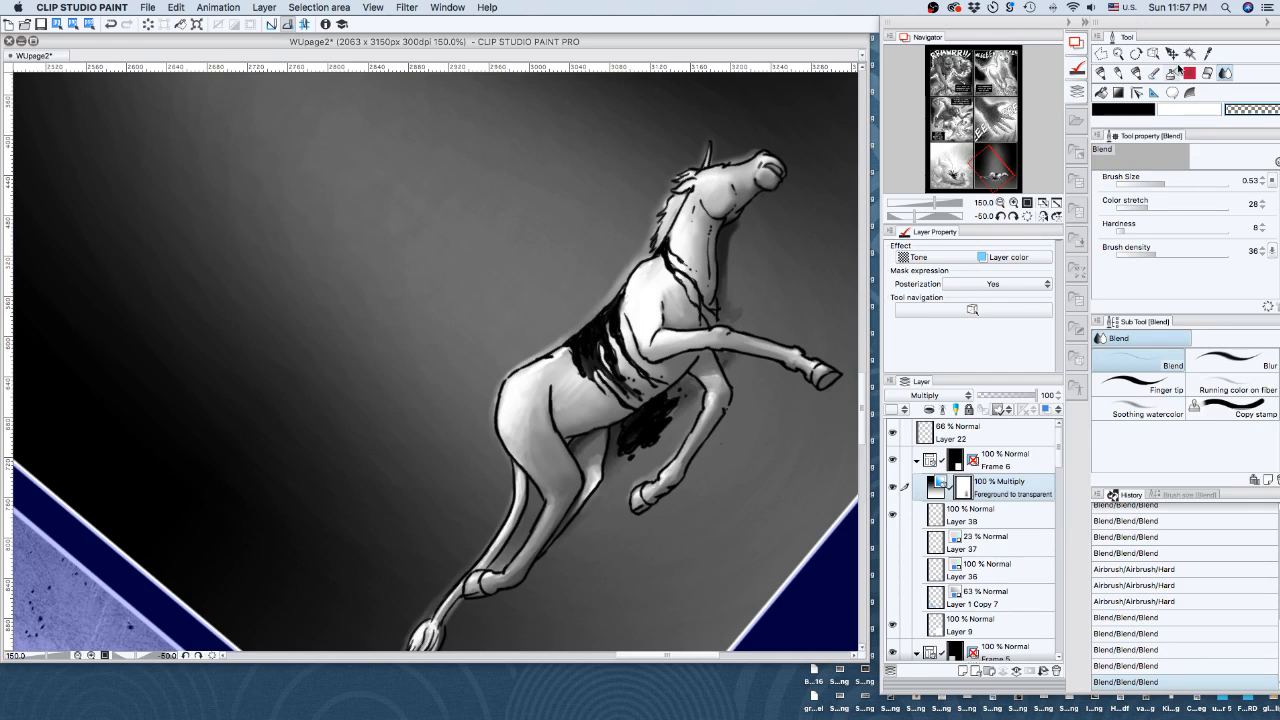
left_click(1172, 72)
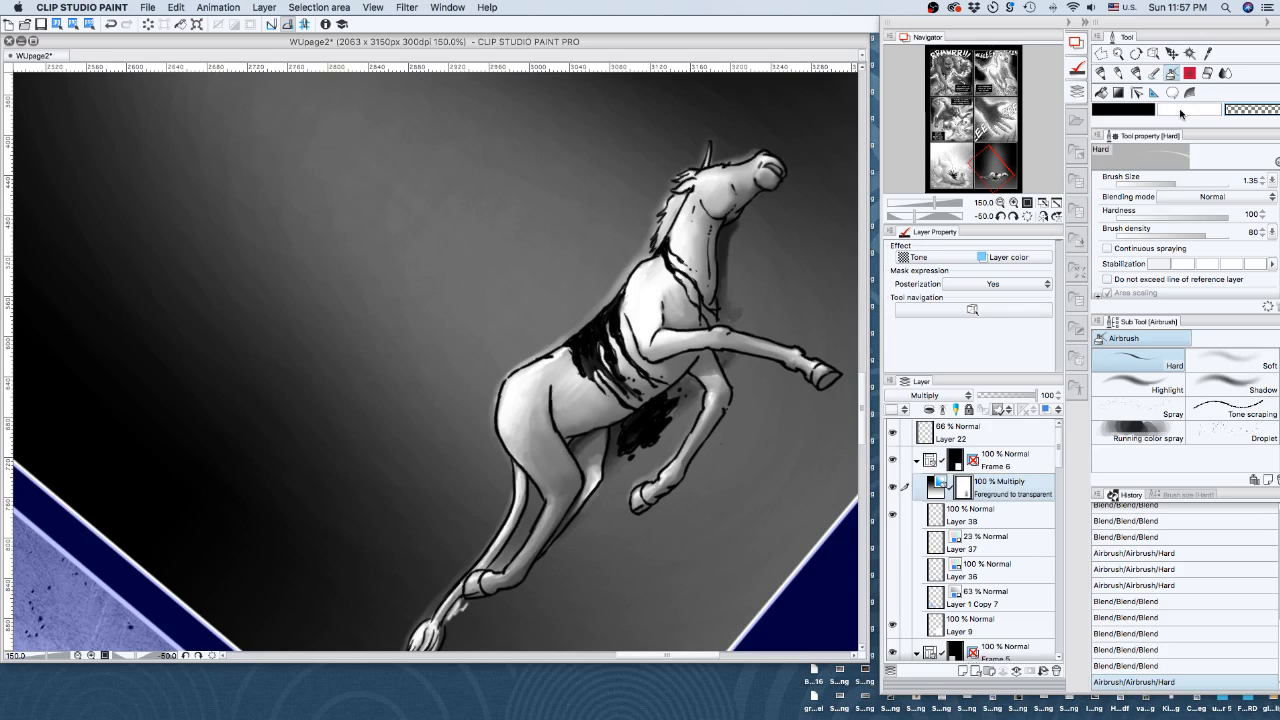
left_click(1180, 111)
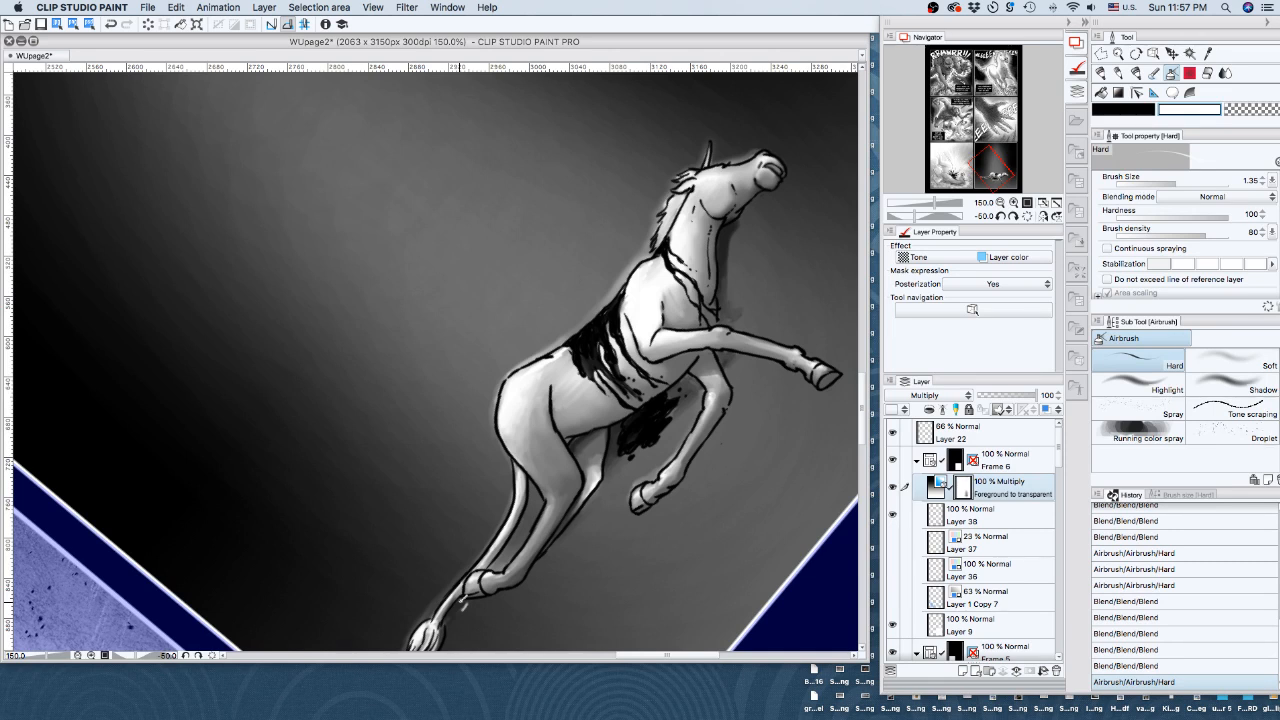
left_click_drag(462, 604, 520, 585)
left_click_drag(525, 580, 570, 530)
left_click_drag(575, 525, 610, 462)
left_click_drag(656, 505, 704, 452)
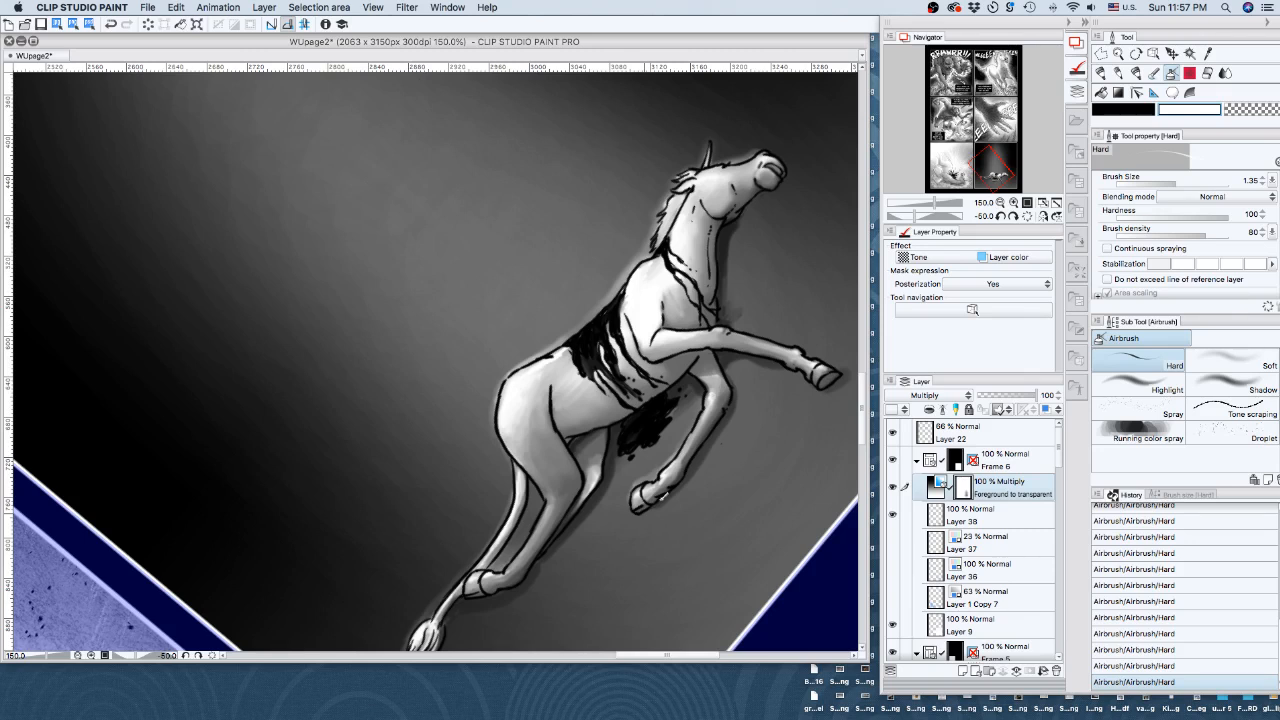
Reset the canvas rotation, and blend the shadows under the hind legs, neck and jaw
left_click(1026, 217)
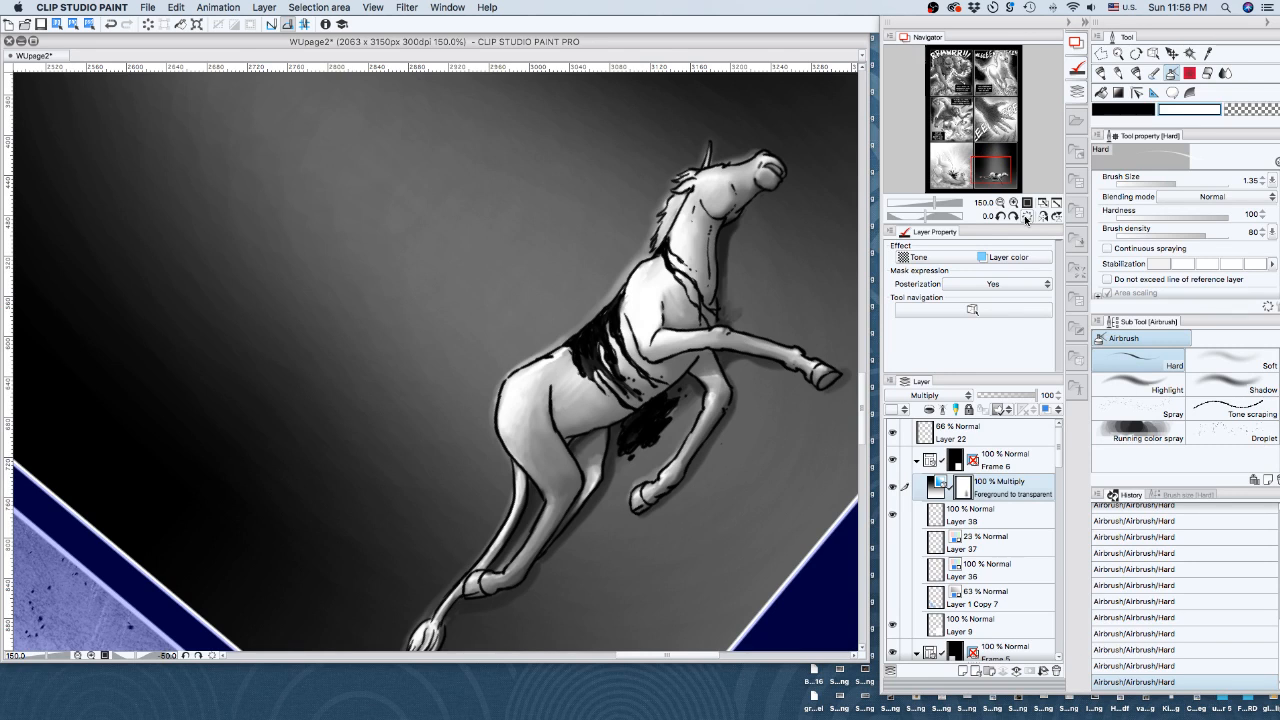
left_click(1026, 219)
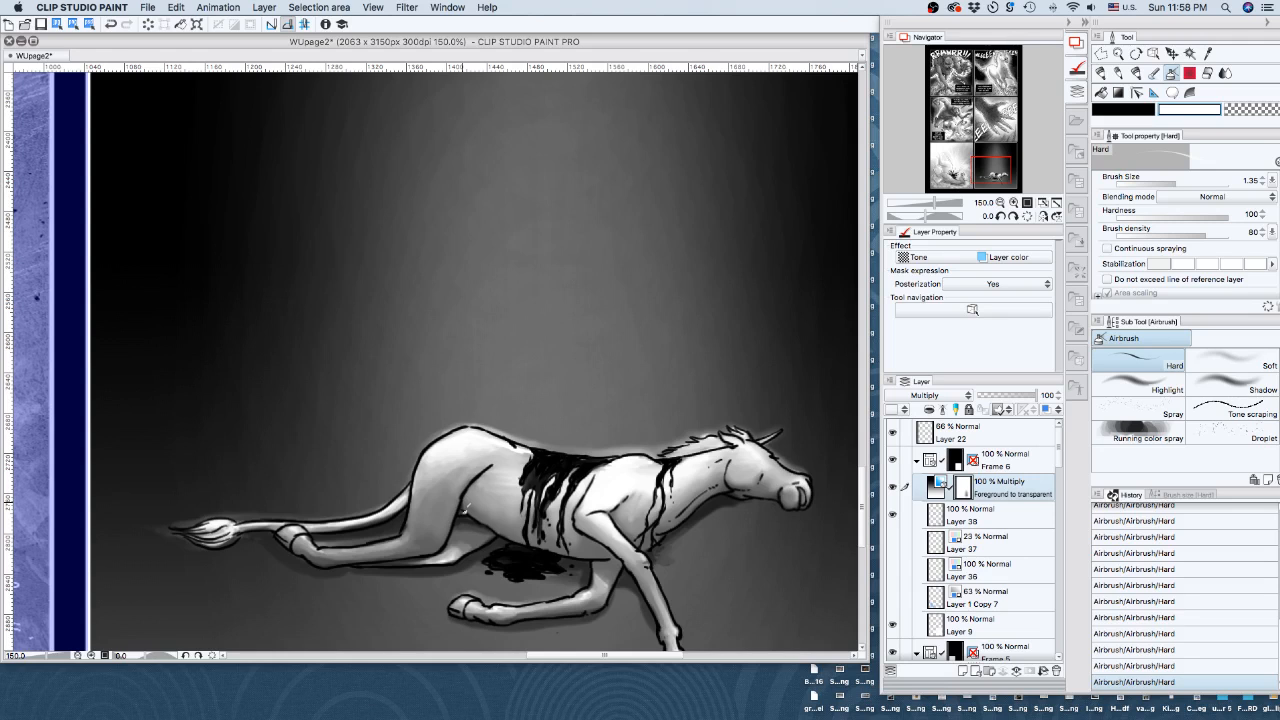
key("j")
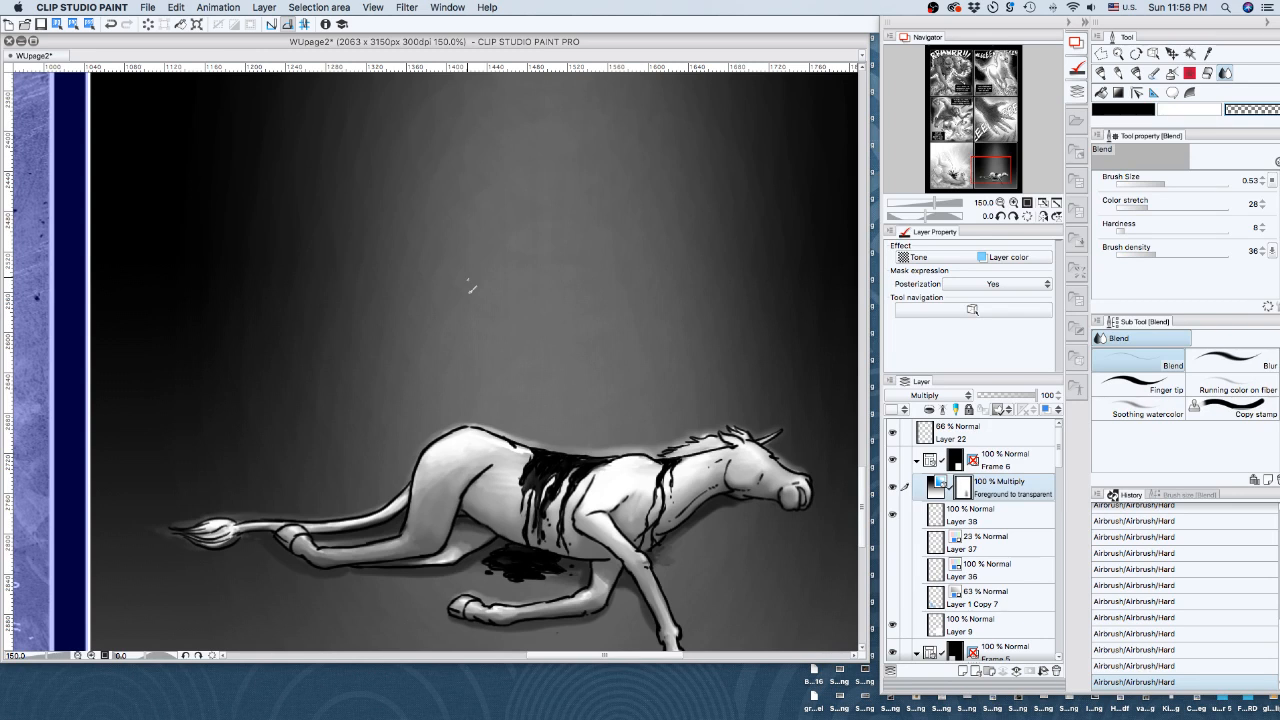
left_click_drag(468, 574, 438, 571)
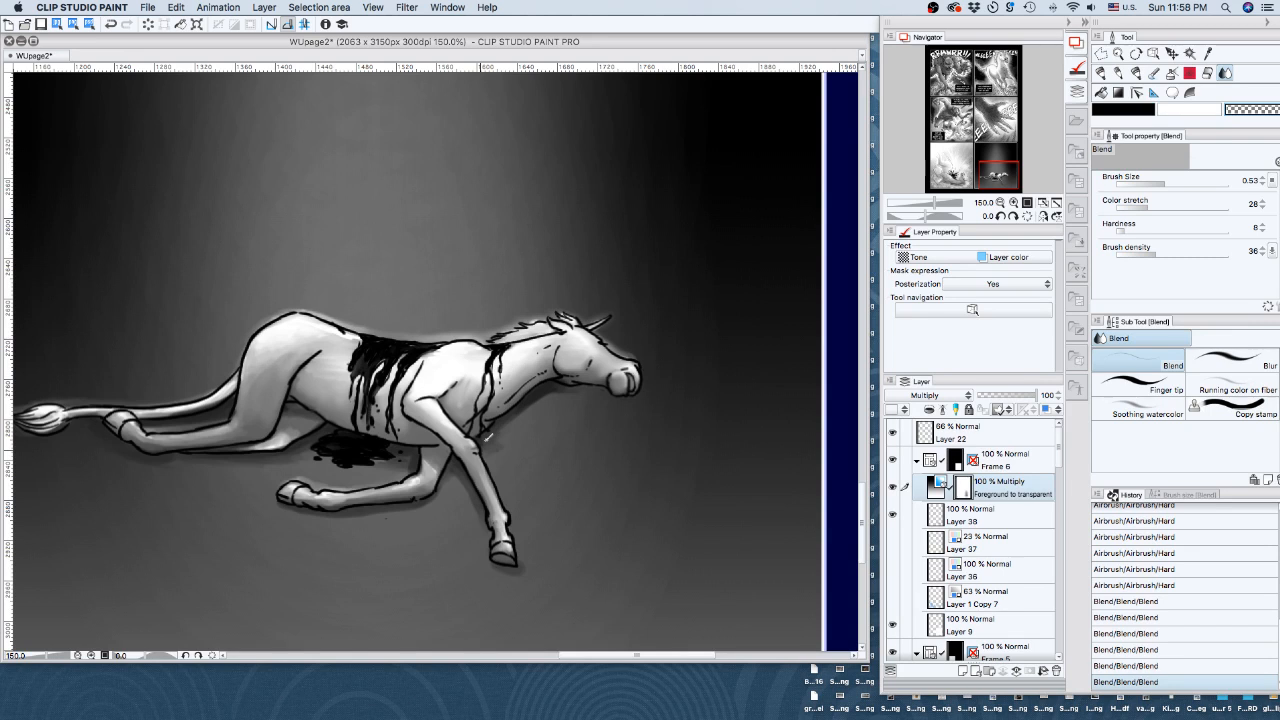
left_click_drag(488, 436, 566, 376)
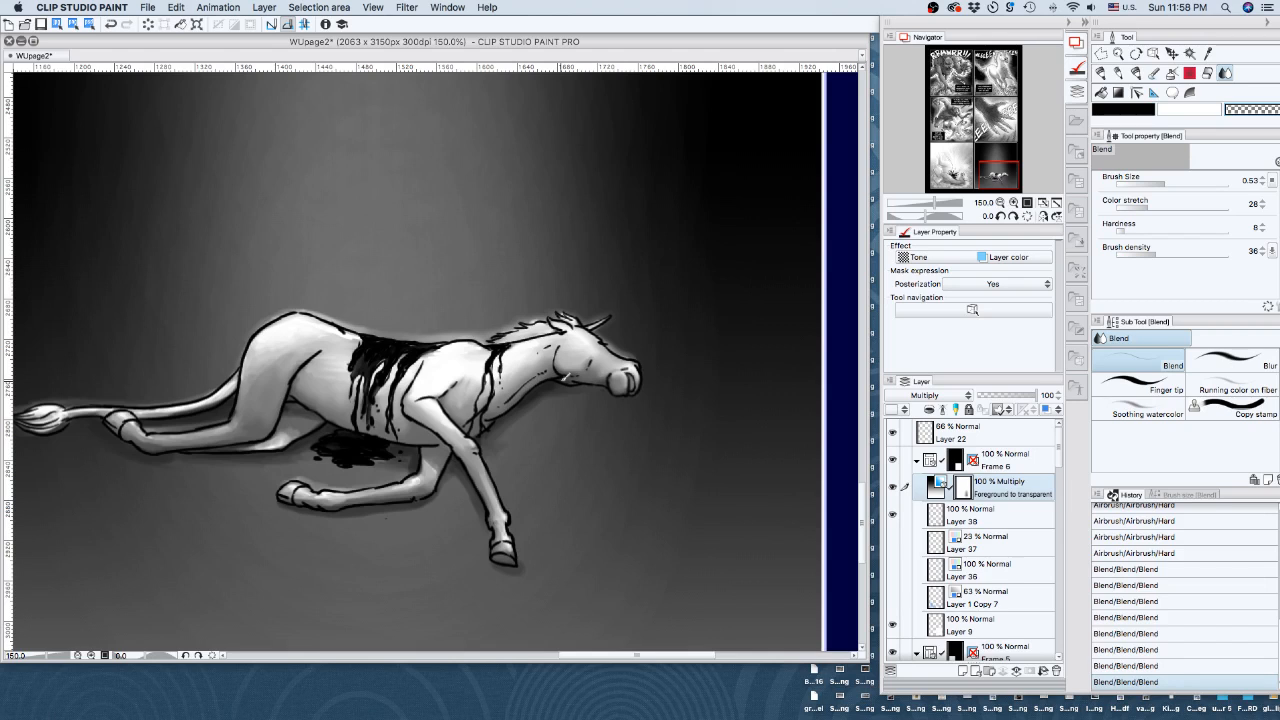
left_click_drag(565, 378, 577, 385)
Touch up the horse's jaw and muzzle with the Hard airbrush, and blend the shading beneath the jaw
key("b")
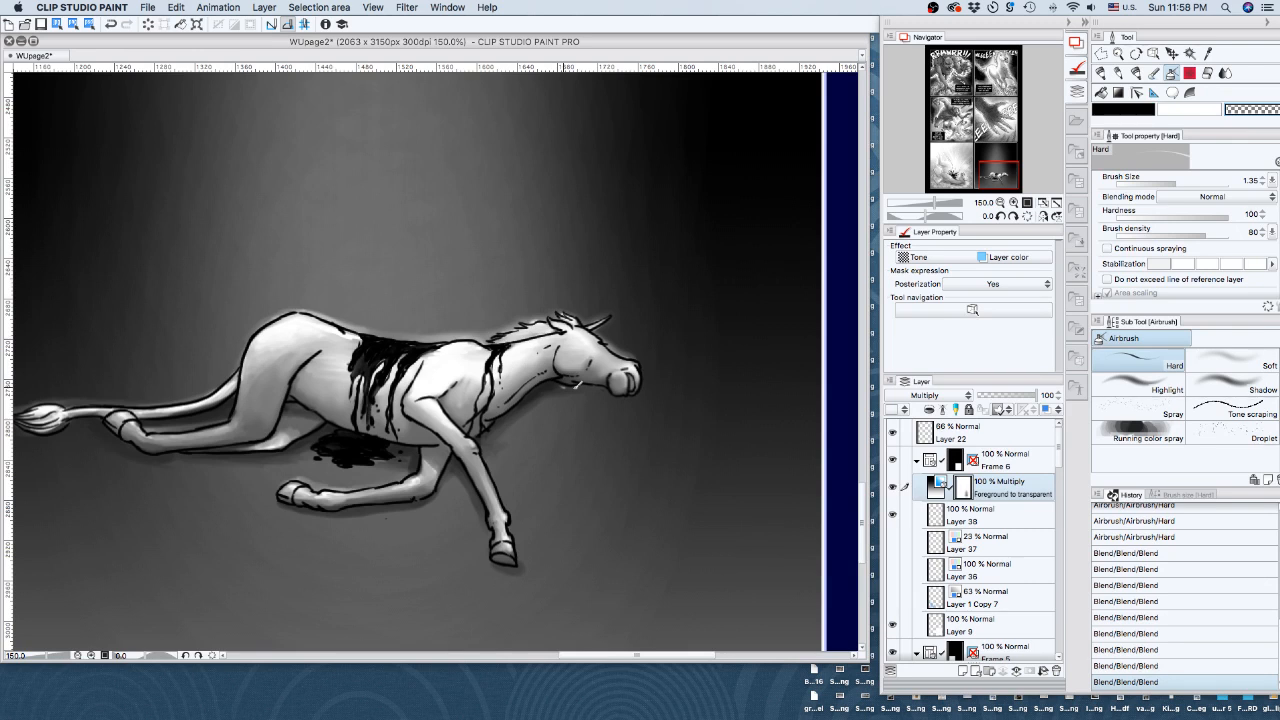
left_click_drag(577, 385, 582, 381)
key("super+z")
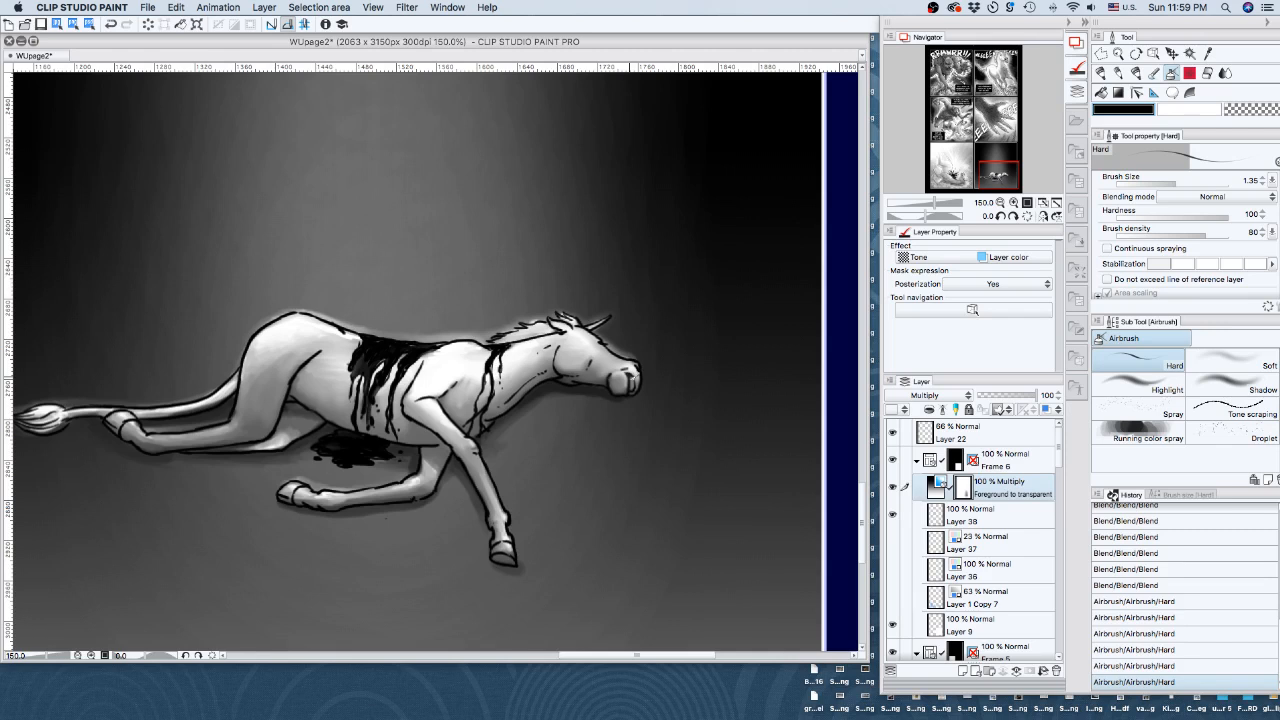
key("j")
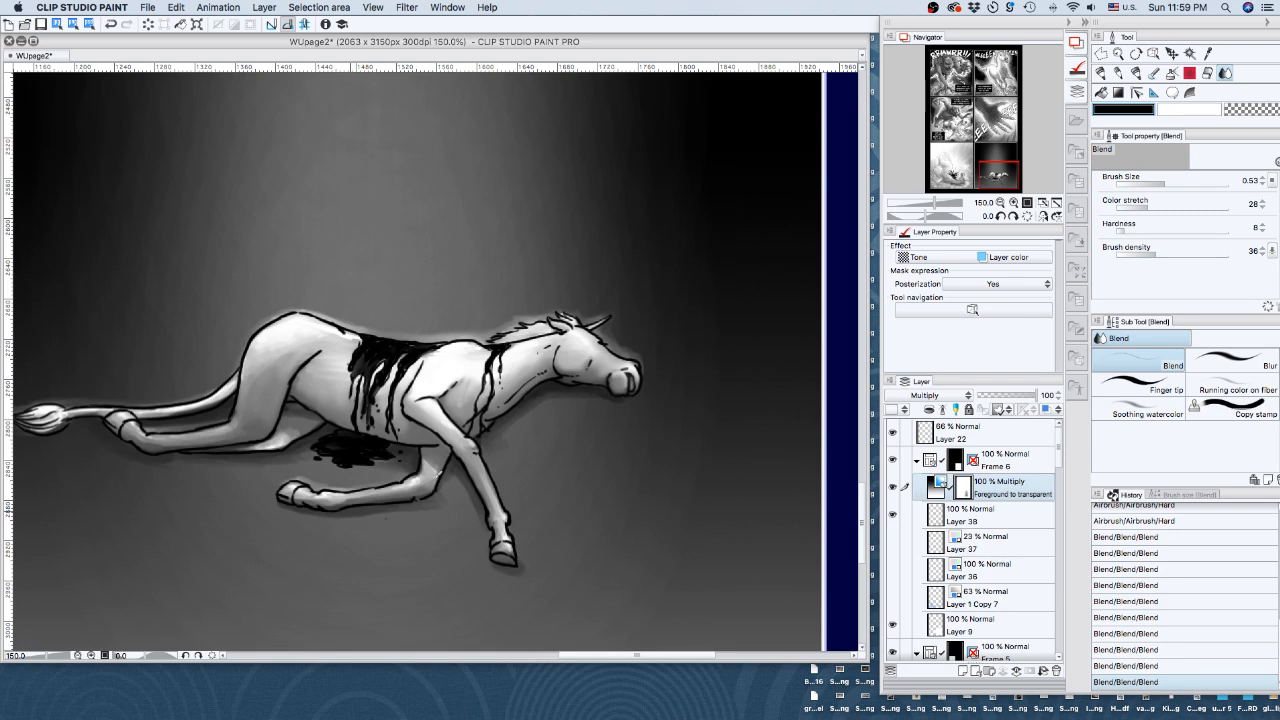
left_click_drag(560, 385, 578, 385)
left_click(1001, 204)
left_click(1001, 204)
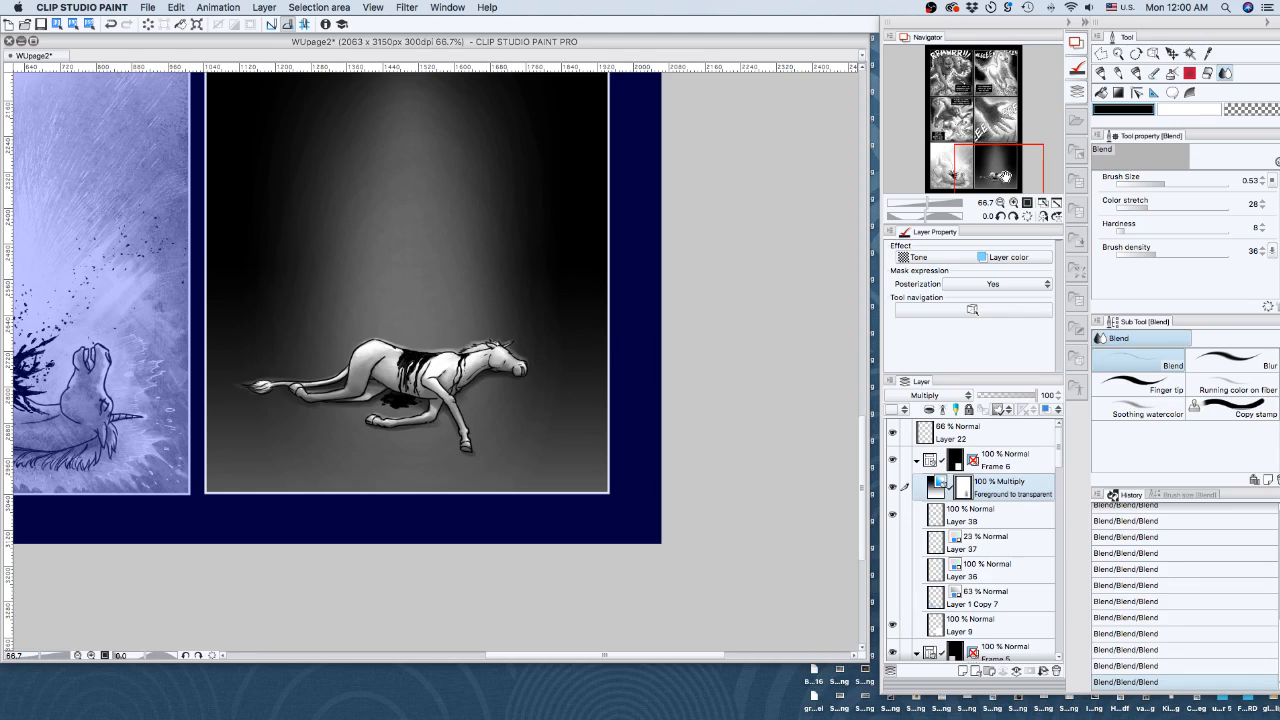
Place the Background texture image across the last panel's floor, and set its blending mode to Soft light
key("Tab")
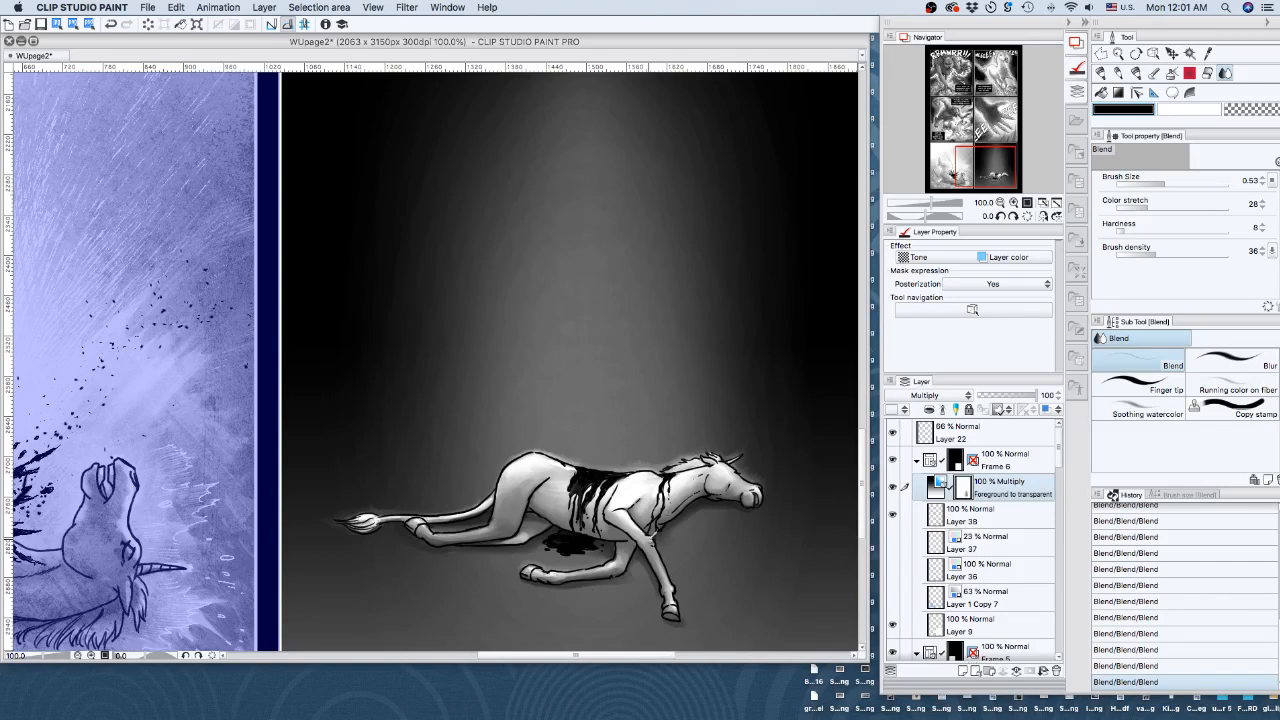
key("super+minus")
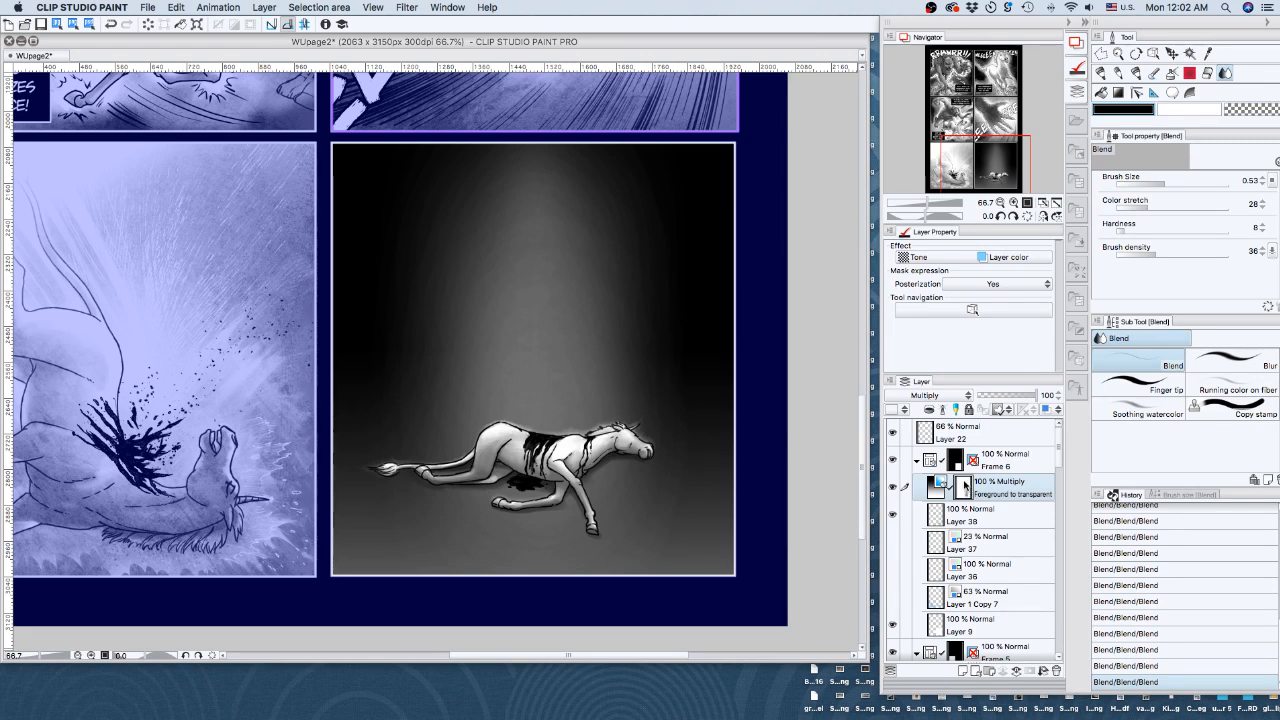
key("super+minus")
key("super+minus")
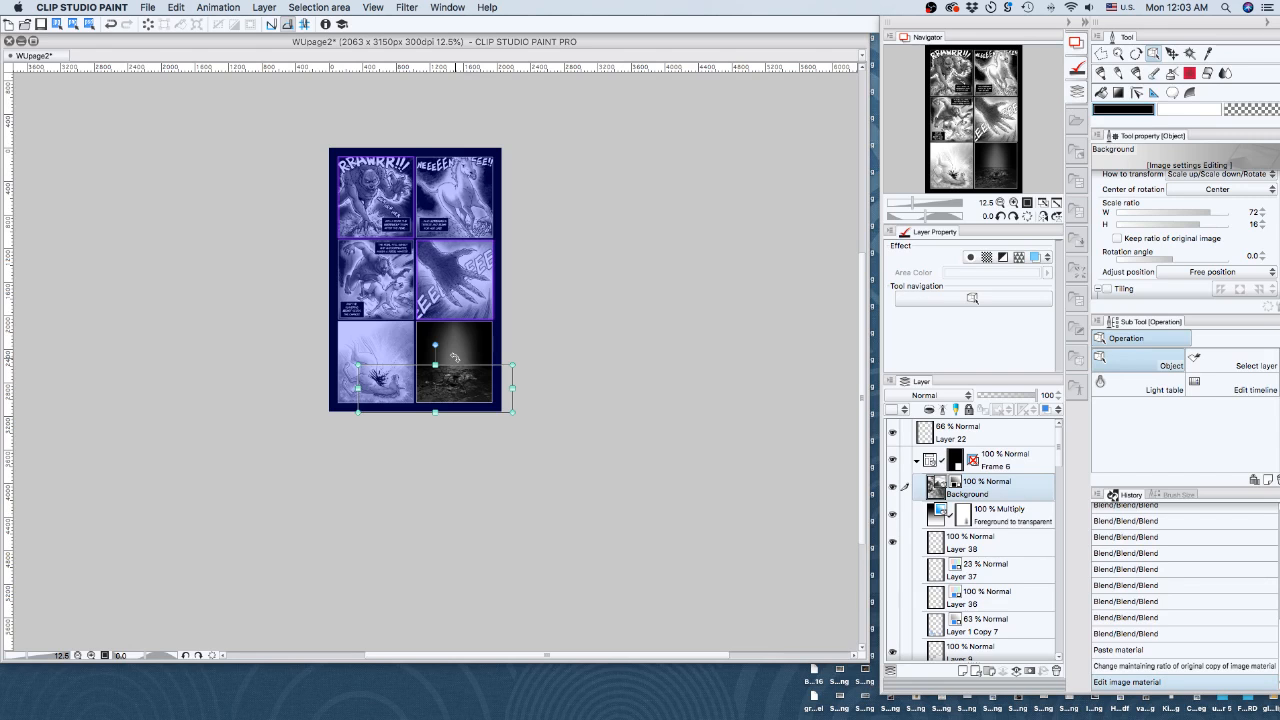
scroll(455, 357, "up", 3)
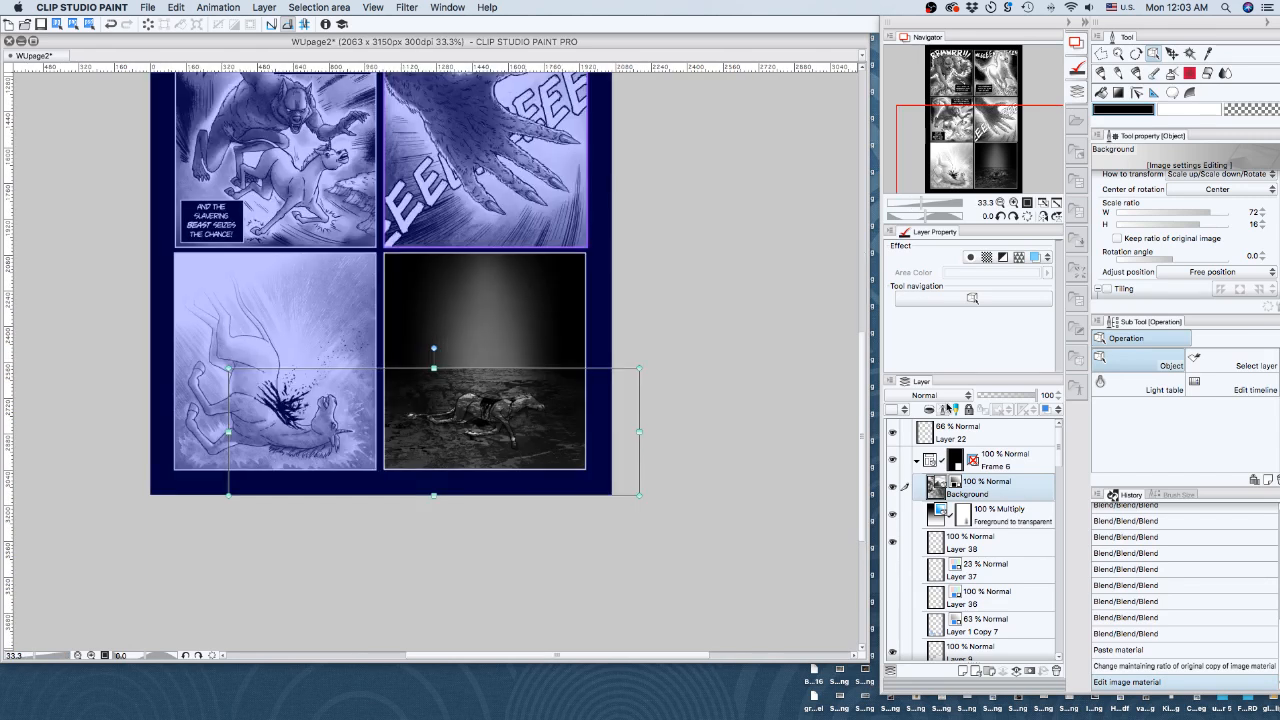
left_click(925, 395)
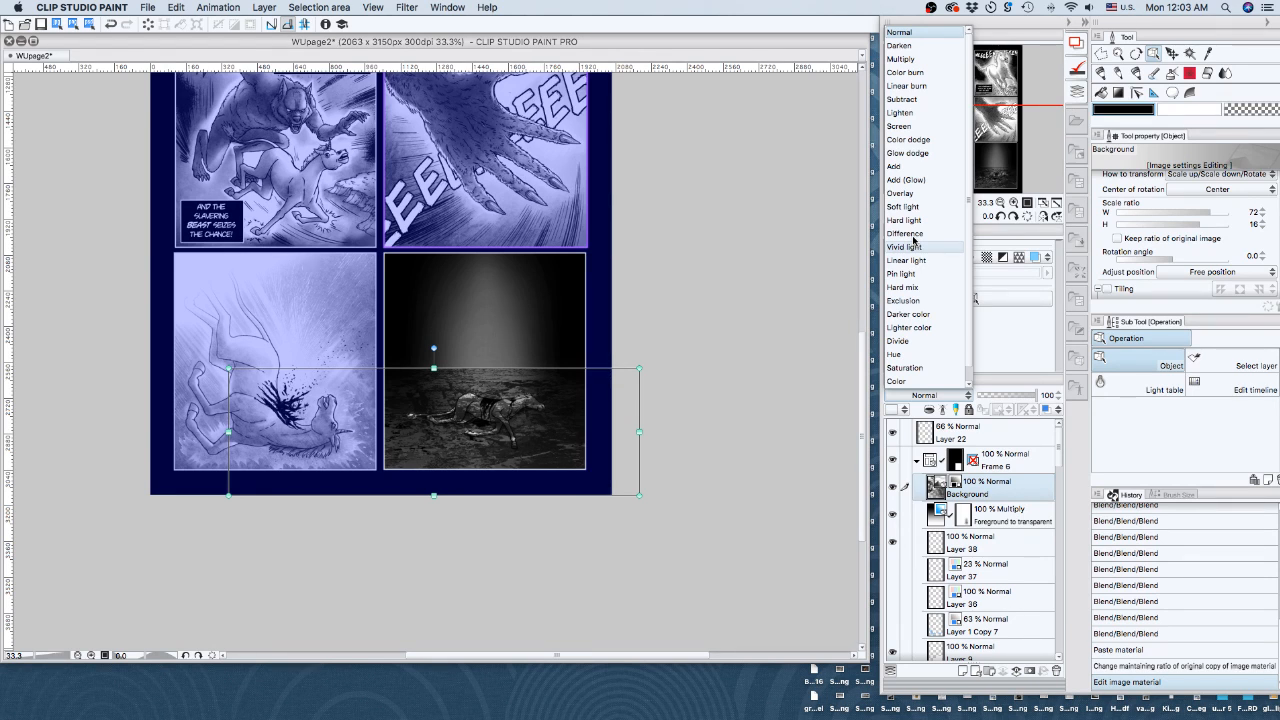
left_click(903, 206)
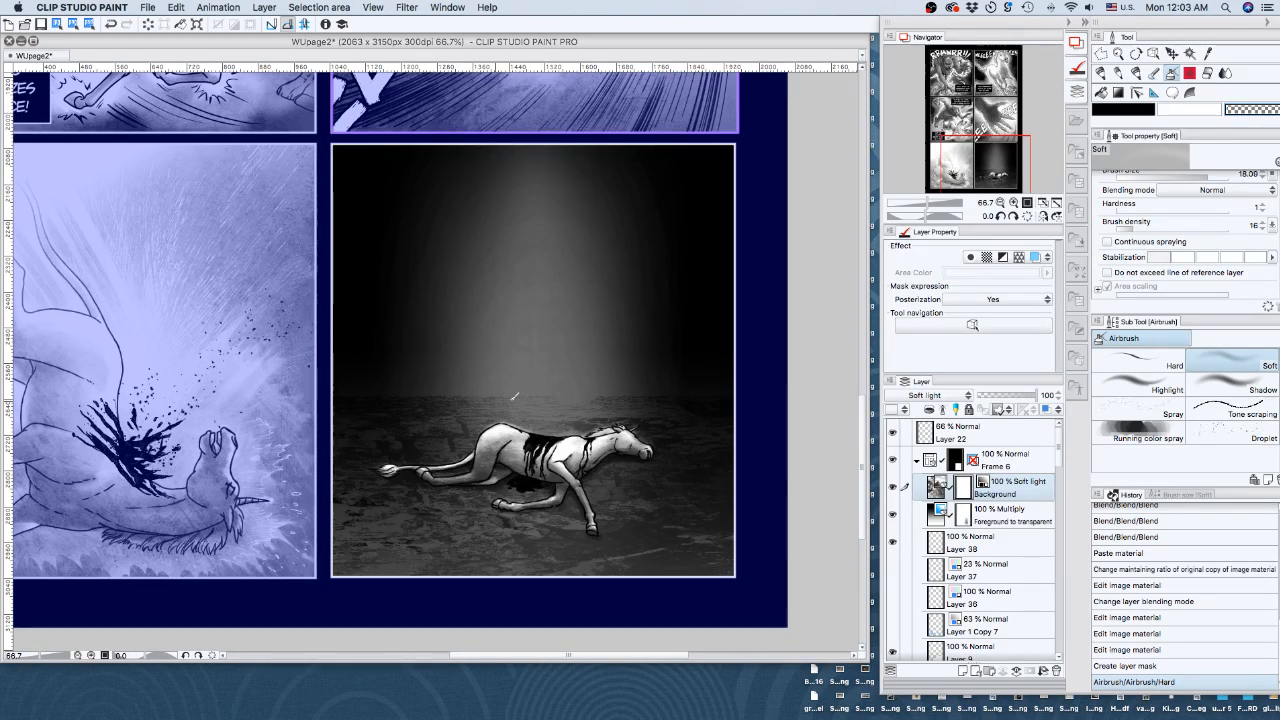
Fade the floor texture's upper edge behind the horse on its layer mask with the Soft airbrush
left_click_drag(514, 397, 448, 472)
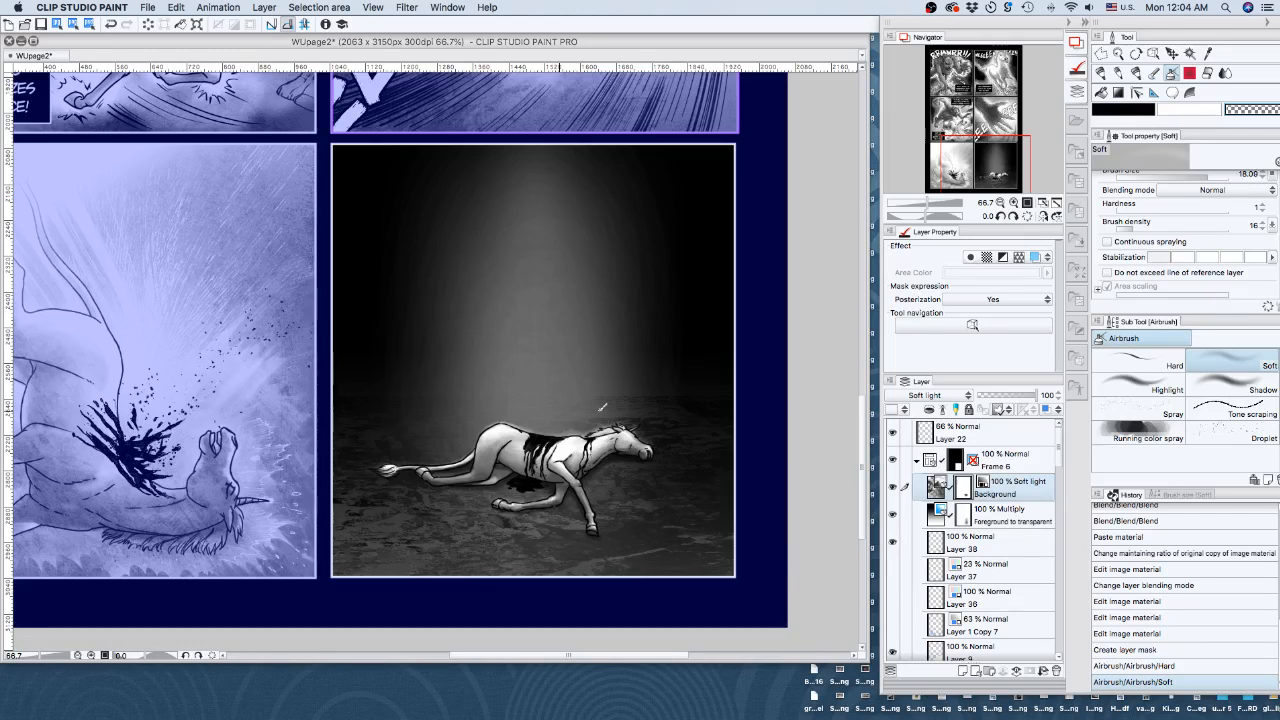
left_click_drag(602, 410, 650, 445)
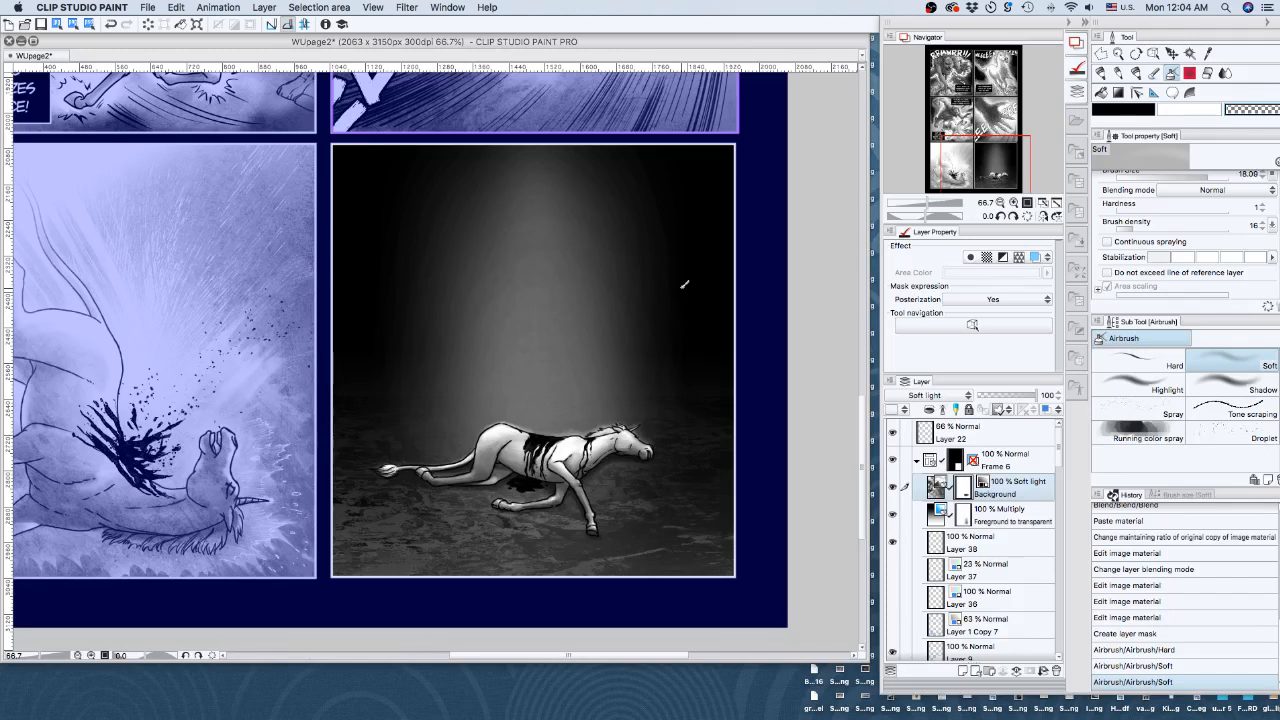
Add a new raster layer above the floor texture, and create a vertical Parallel line special ruler on it
key("super+shift+n")
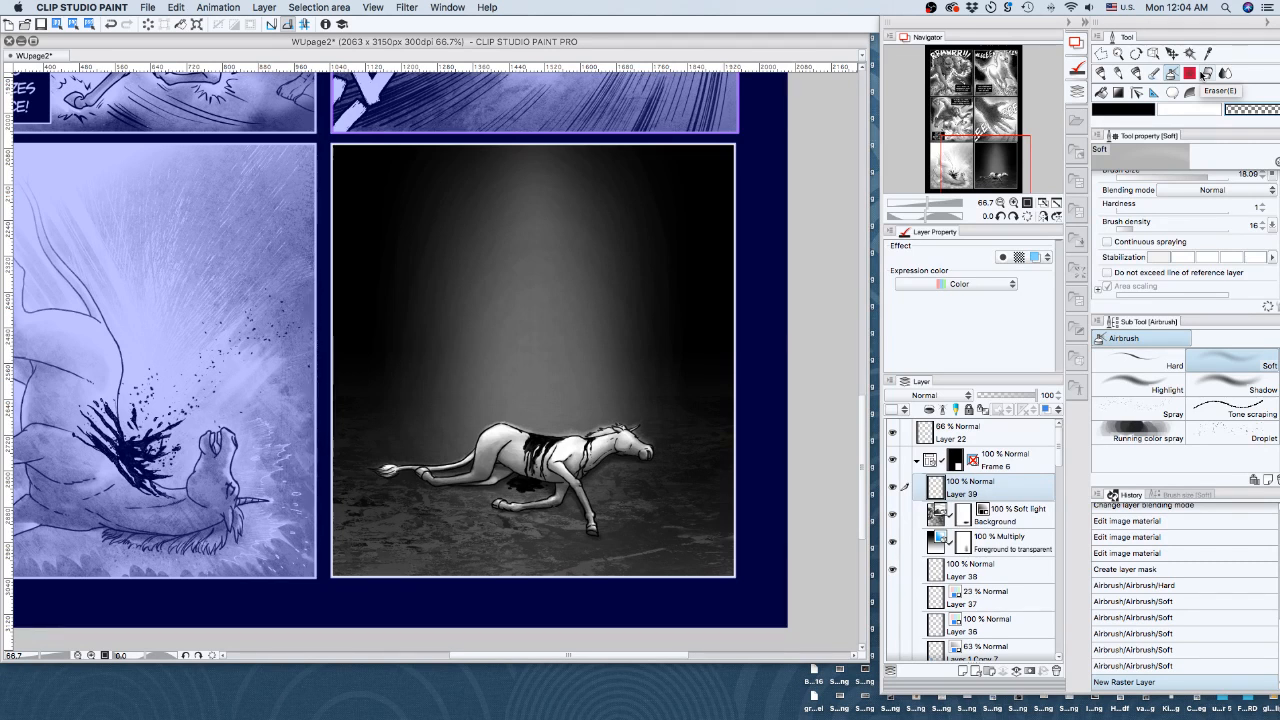
left_click(1153, 92)
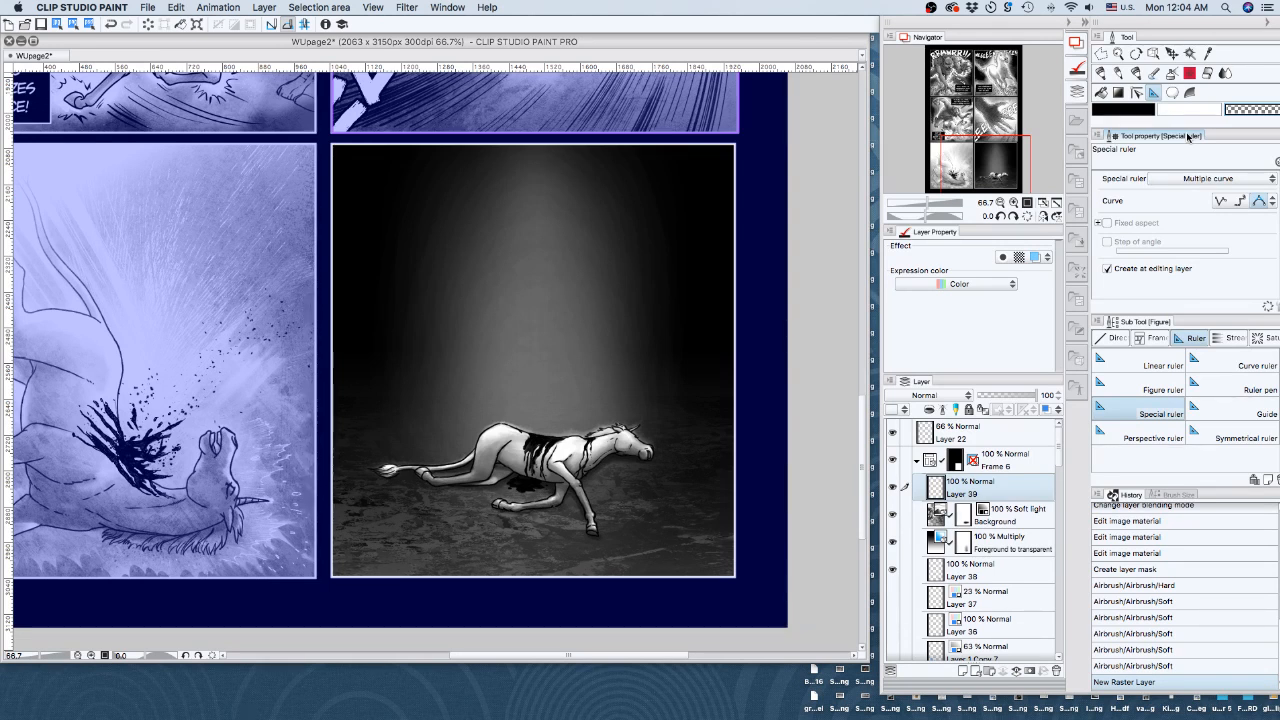
left_click(1208, 178)
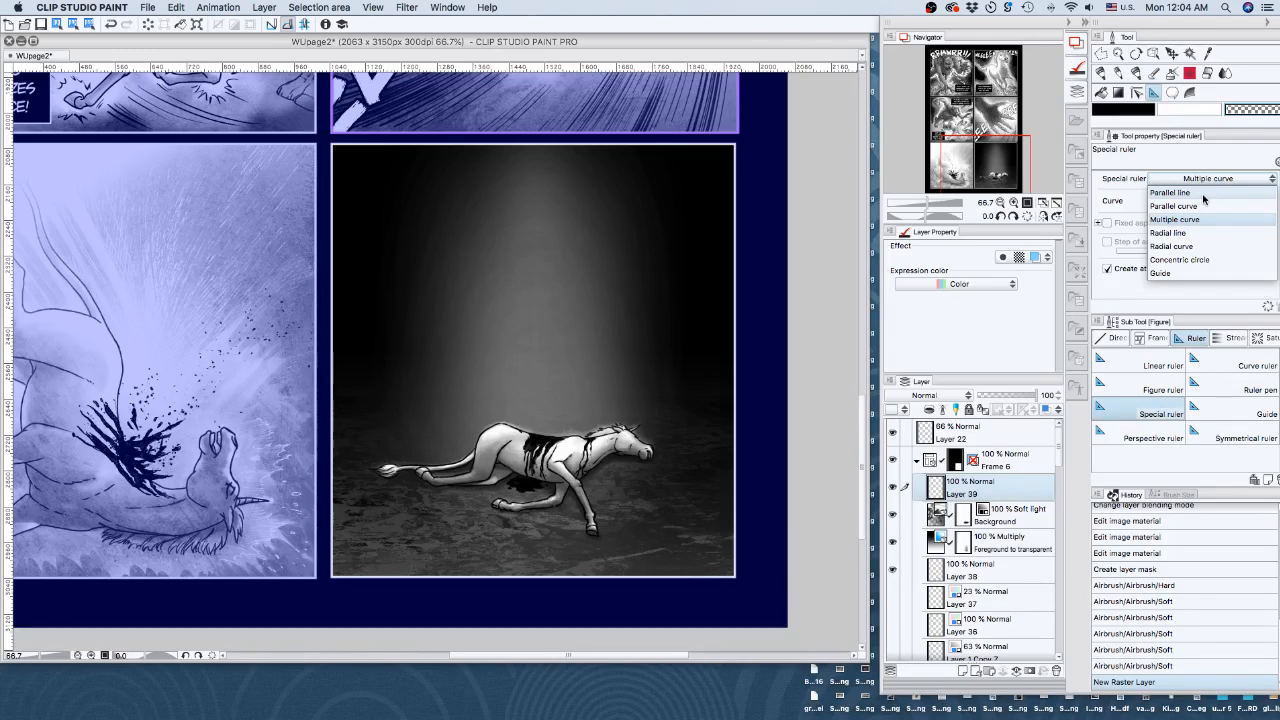
left_click(1180, 192)
left_click_drag(550, 228, 560, 545)
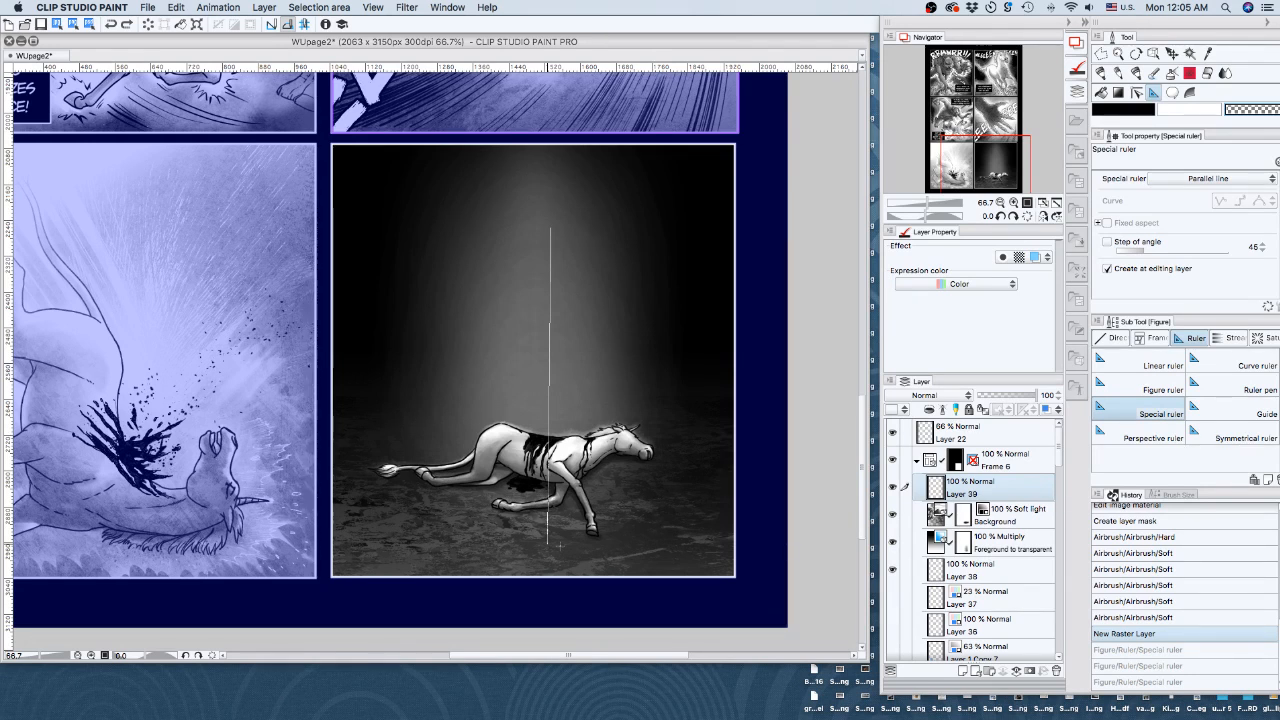
left_click_drag(560, 545, 560, 545)
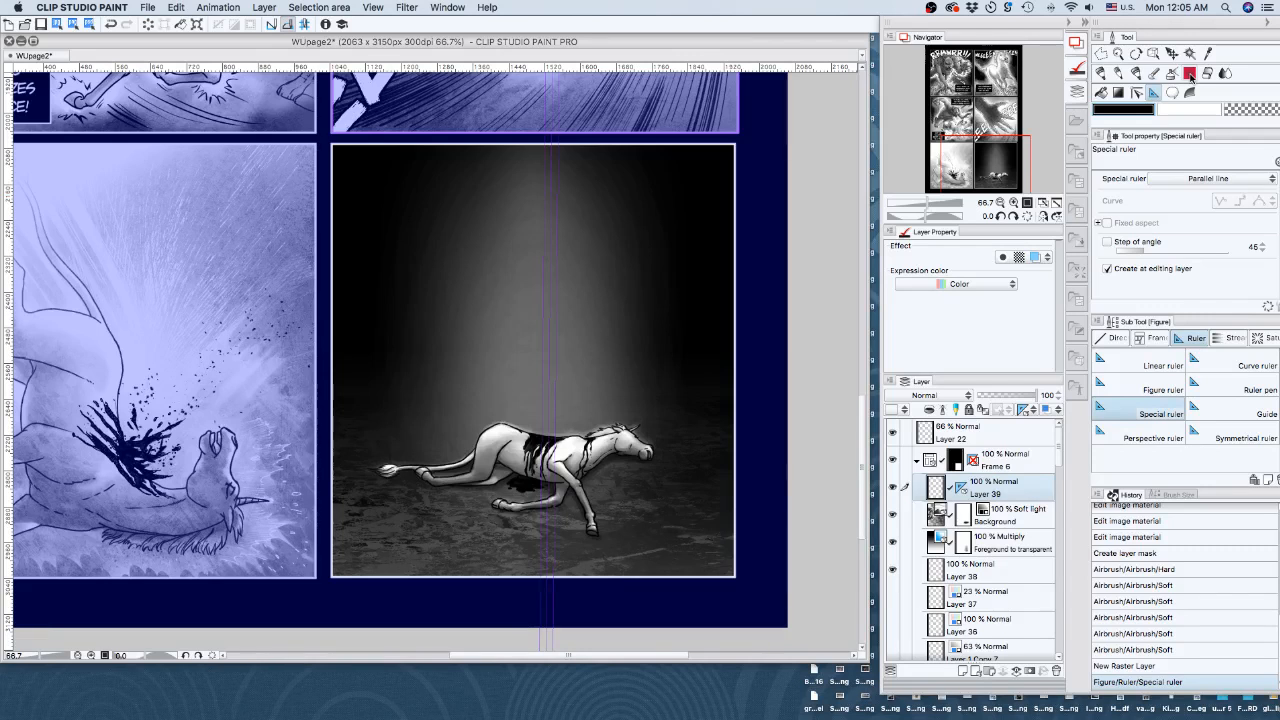
Paint black textured vertical strokes along the ruler on both sides of the light beam with the DAUB KittyGritty brush
left_click(1136, 90)
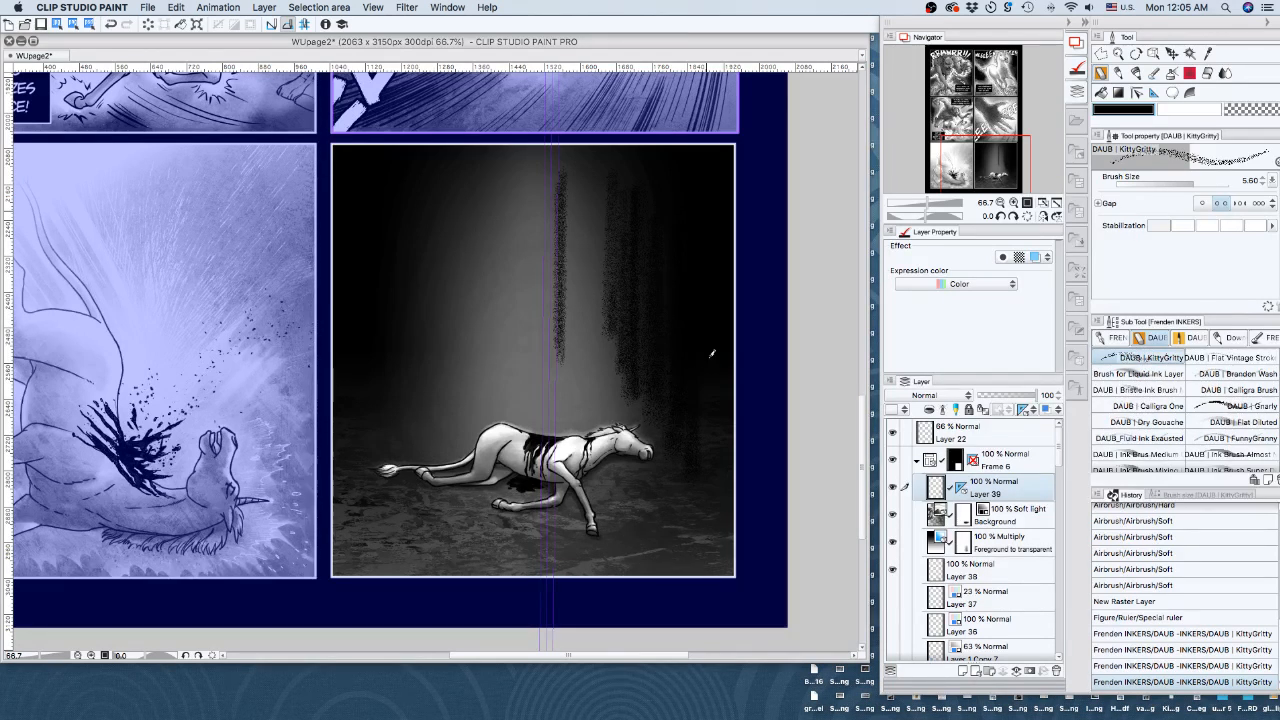
left_click_drag(355, 404, 352, 540)
left_click_drag(410, 300, 387, 424)
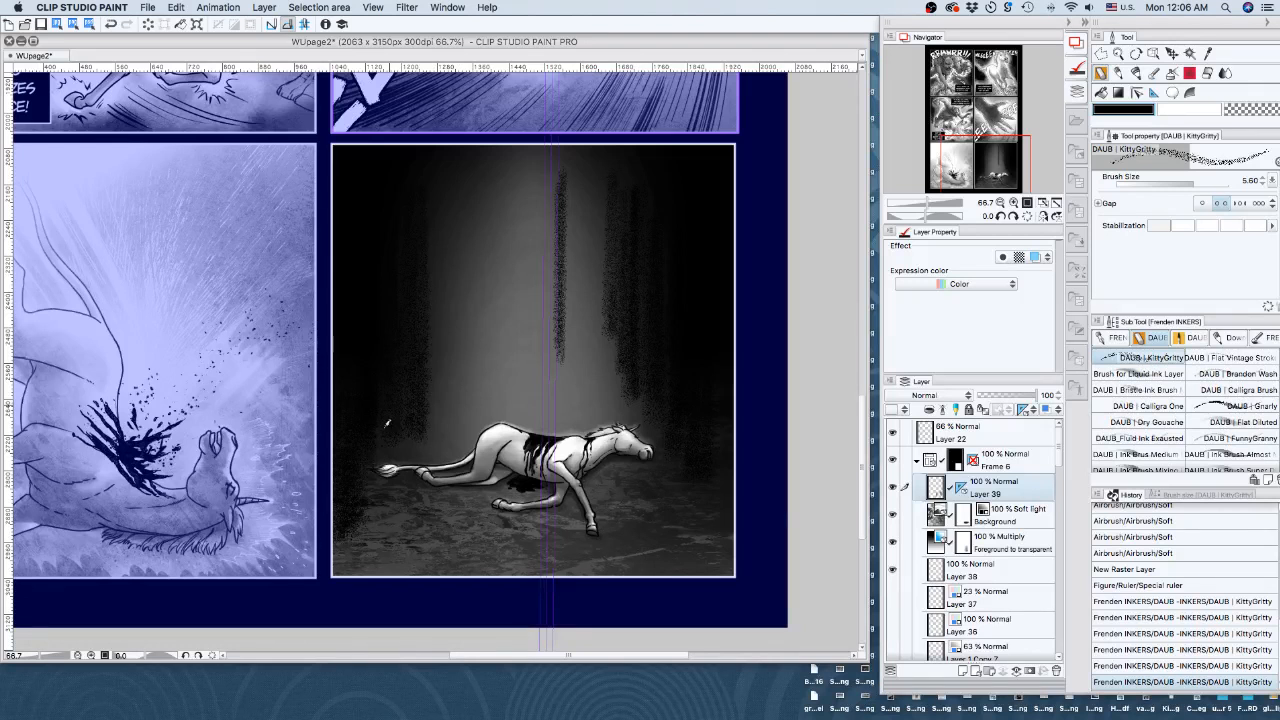
left_click_drag(362, 530, 348, 574)
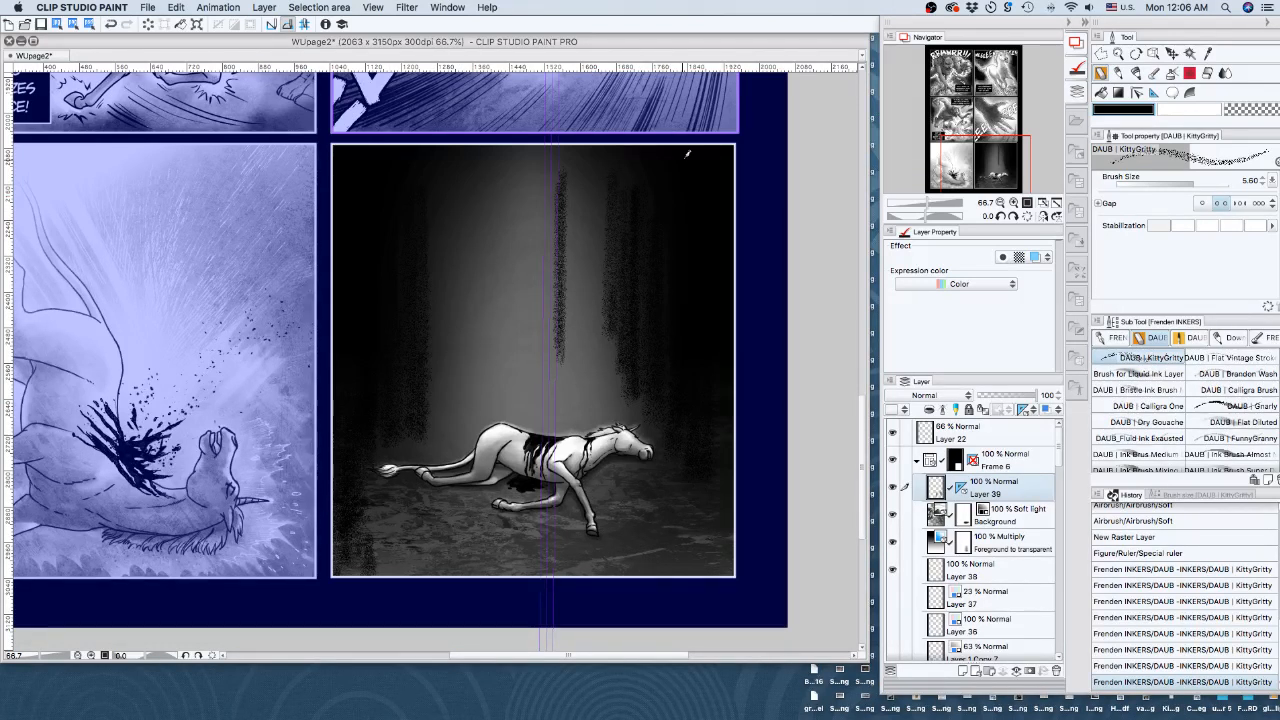
Paint broad black vertical strokes over the light beam and along the floor's lower-left edge with the DAUB KittyGritty and Ink Tapered Resist brushes
left_click_drag(508, 160, 508, 365)
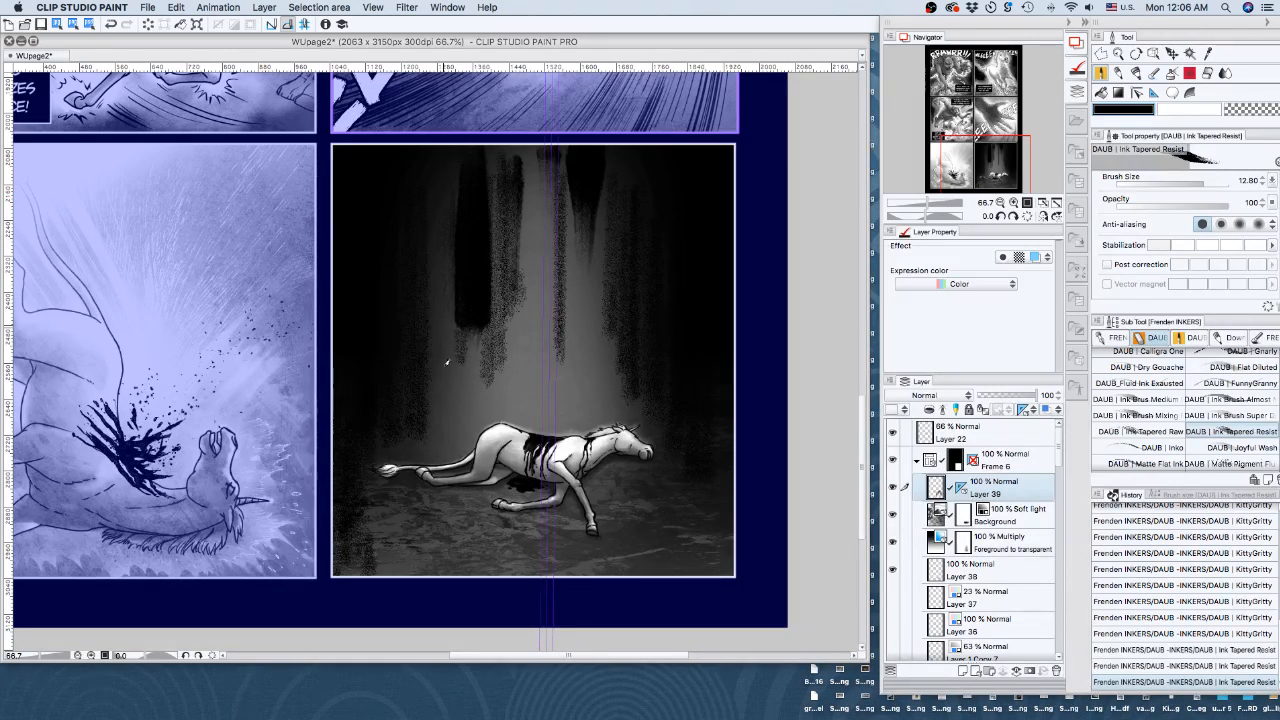
left_click_drag(533, 282, 531, 374)
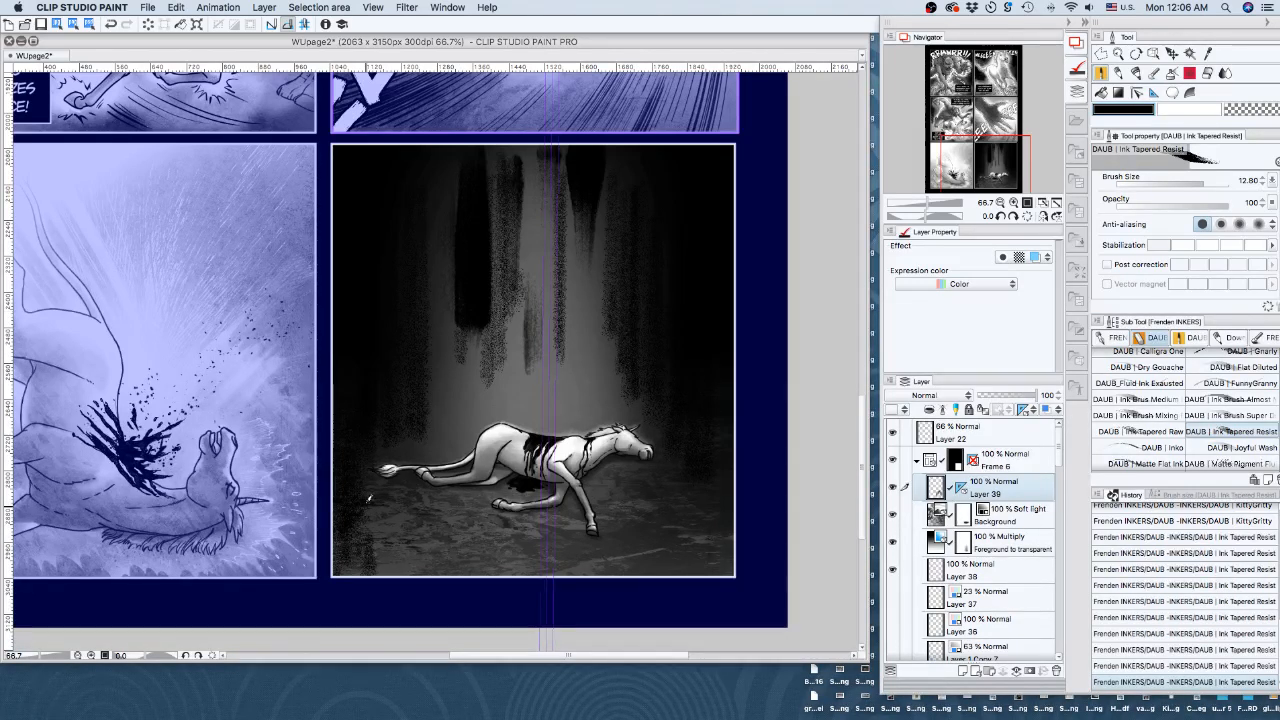
left_click_drag(369, 498, 352, 548)
left_click_drag(360, 510, 348, 552)
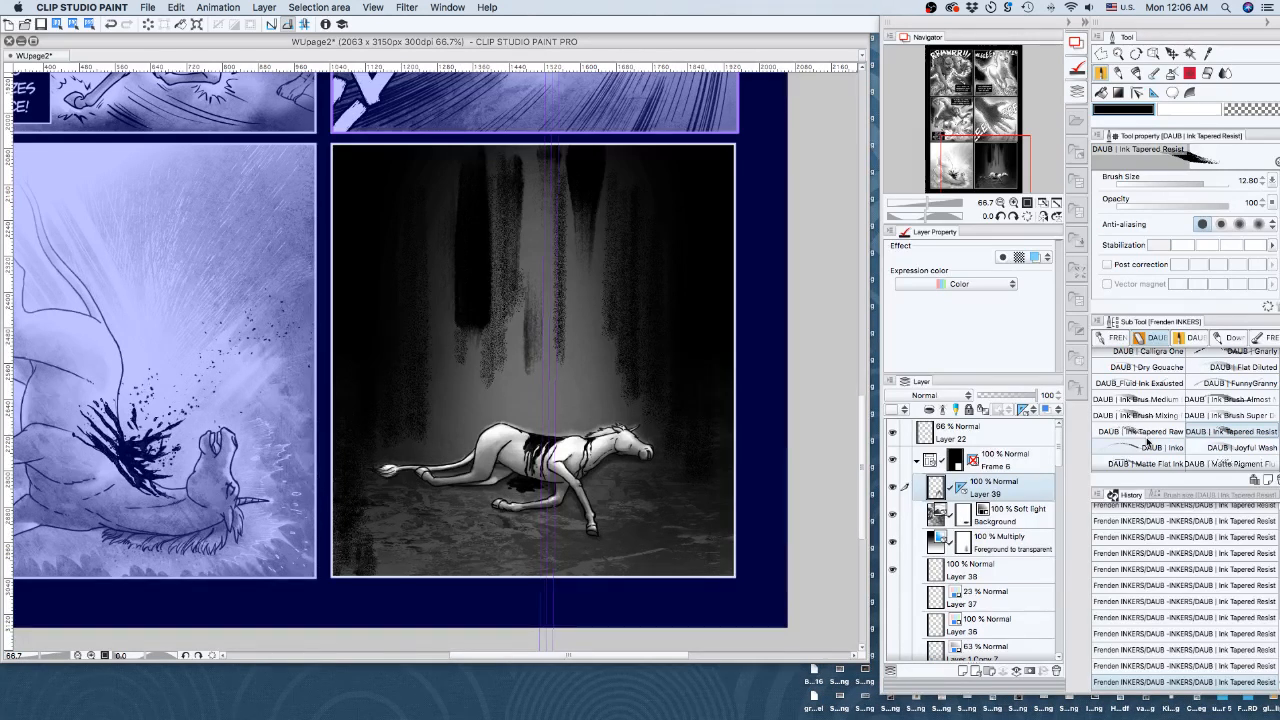
Draw thin vertical lines around the light beam with the DAUB Inko brush, in black and in transparent color to break up the dark bands
left_click(1150, 446)
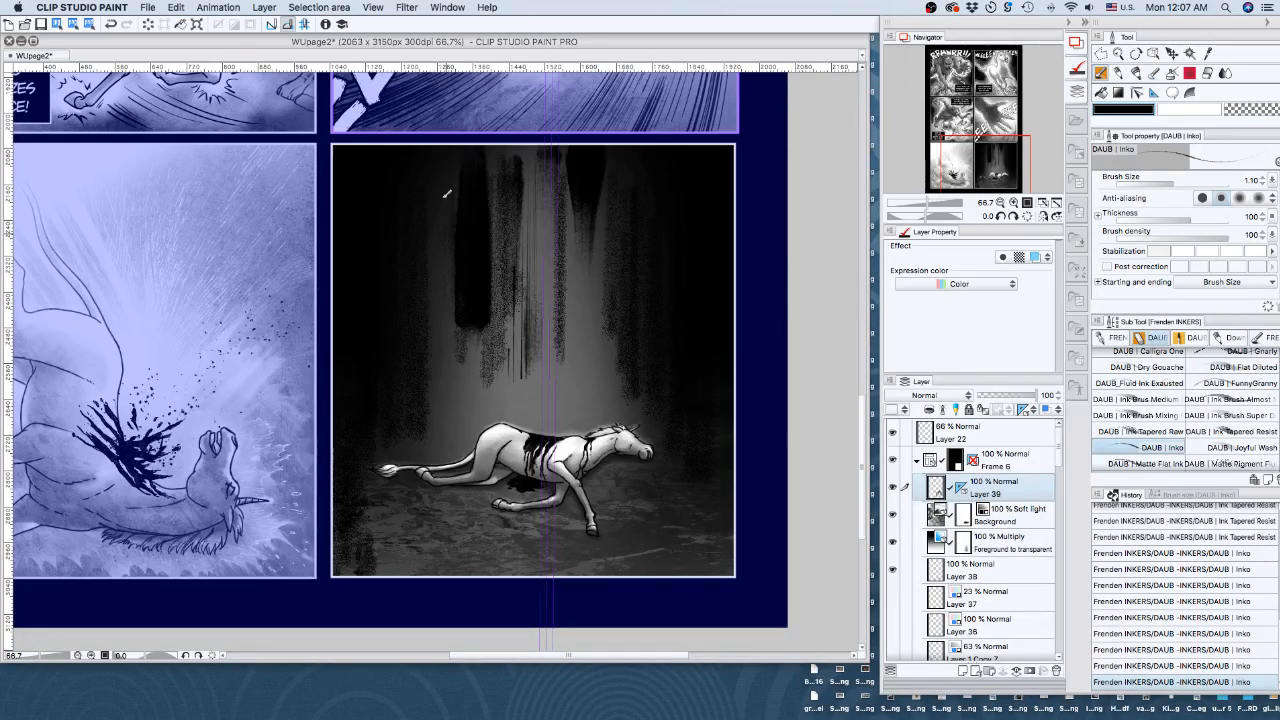
left_click_drag(447, 194, 507, 296)
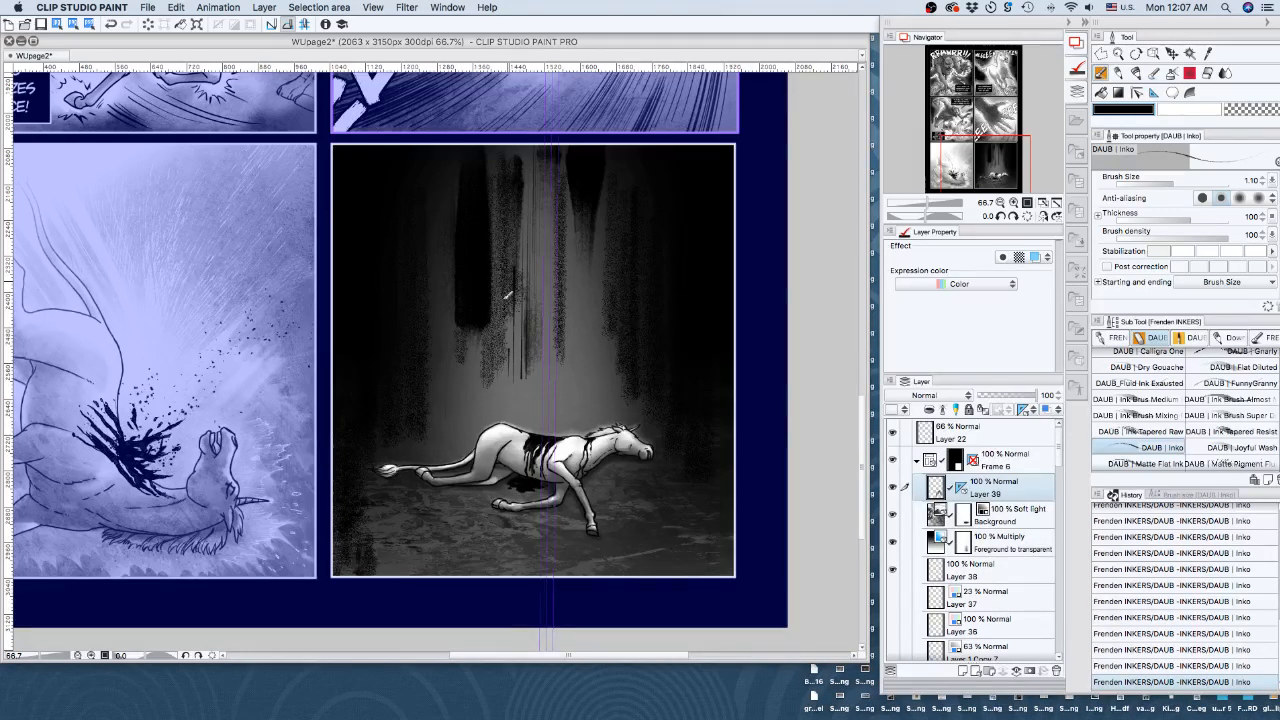
left_click_drag(520, 214, 520, 376)
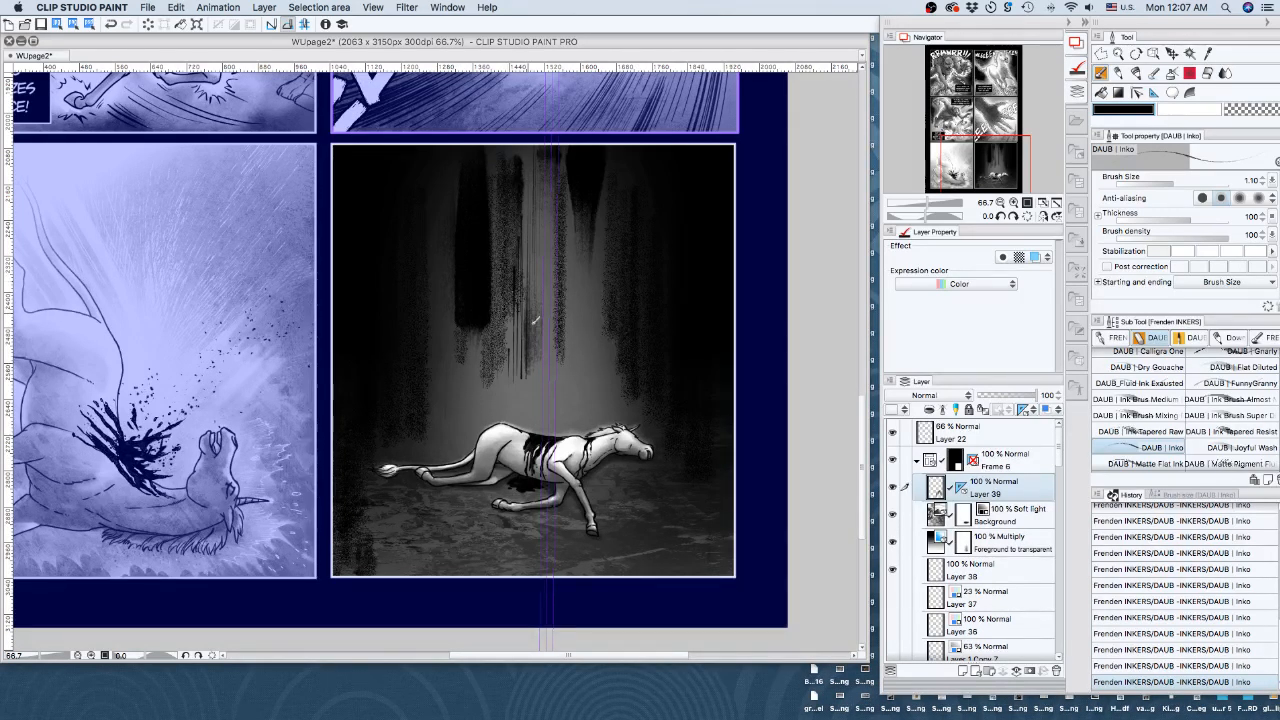
left_click_drag(534, 198, 534, 310)
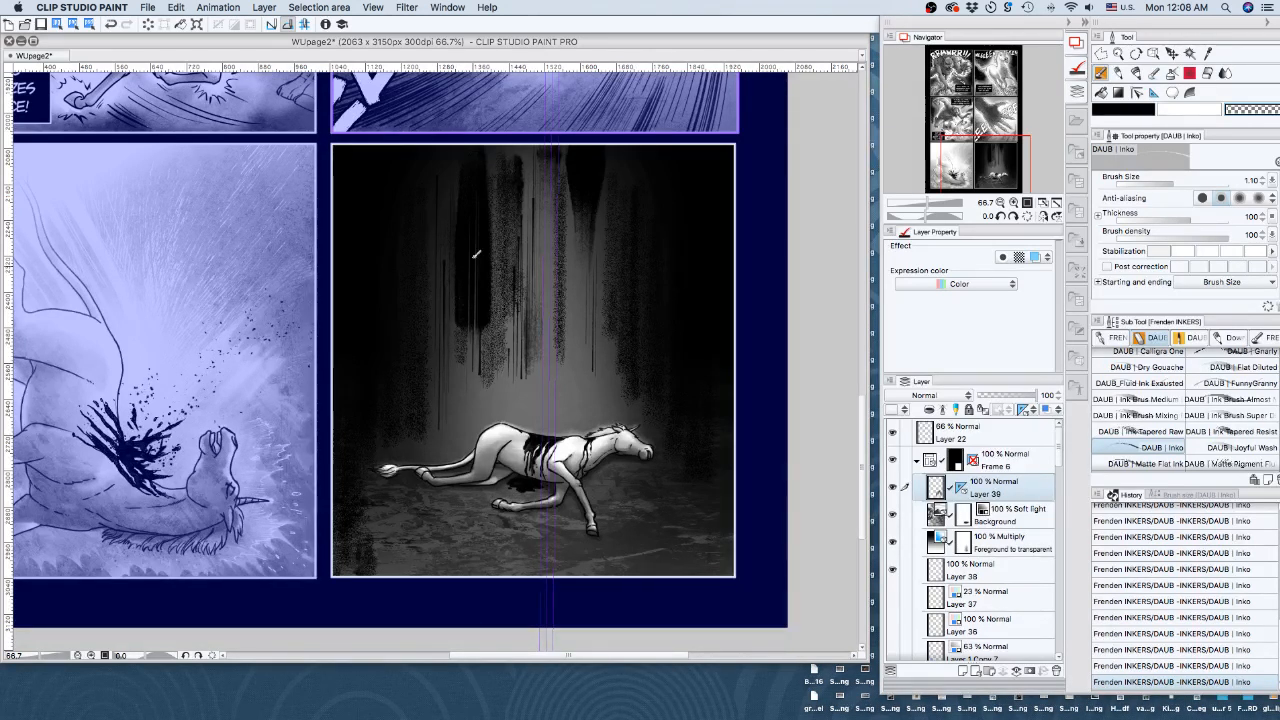
left_click_drag(476, 204, 484, 376)
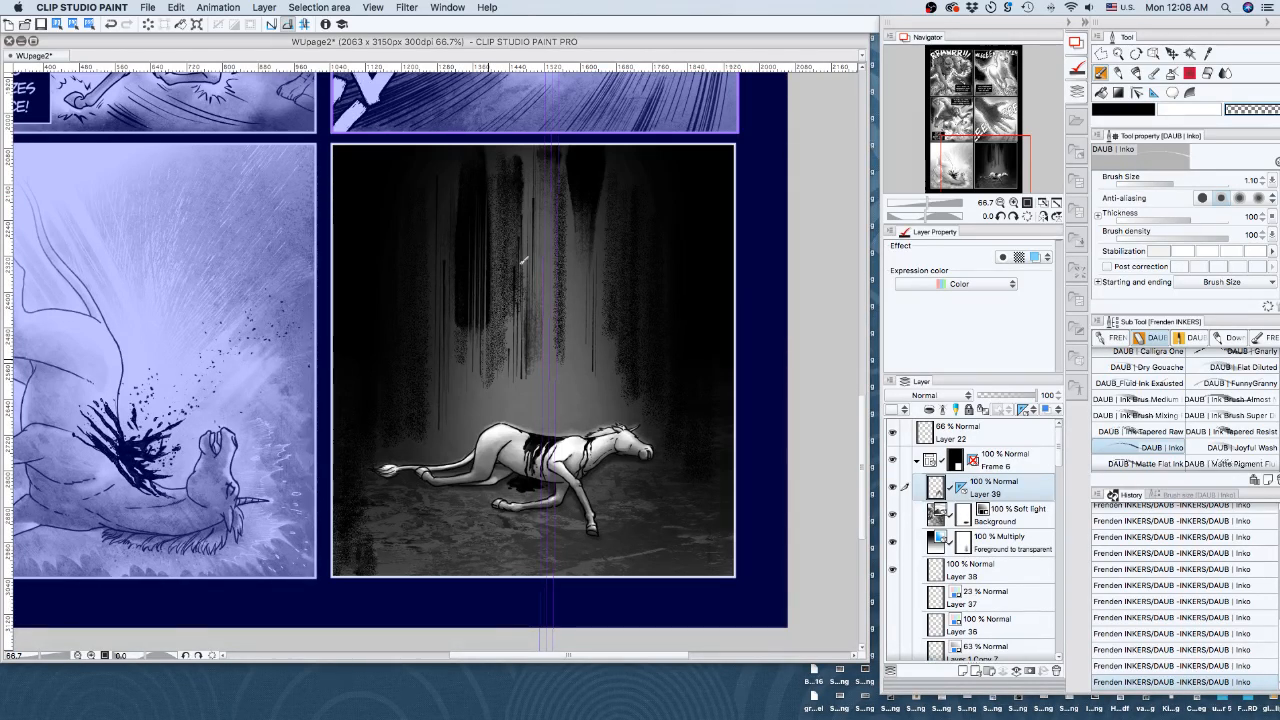
left_click_drag(489, 216, 489, 364)
Rework the dark strokes at the light beam's right edge with the DAUB Ink Tapered Resist brush, alternating transparent color and black
scroll(1188, 420, "down", 3)
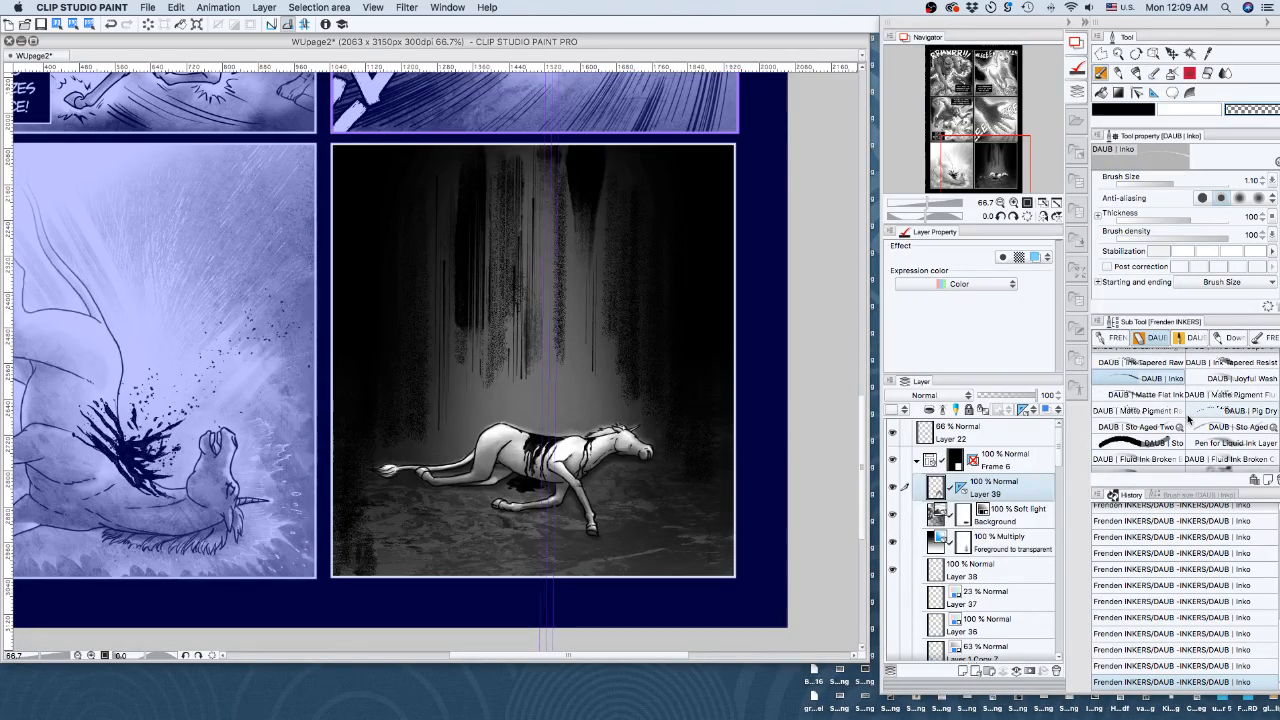
left_click(1235, 362)
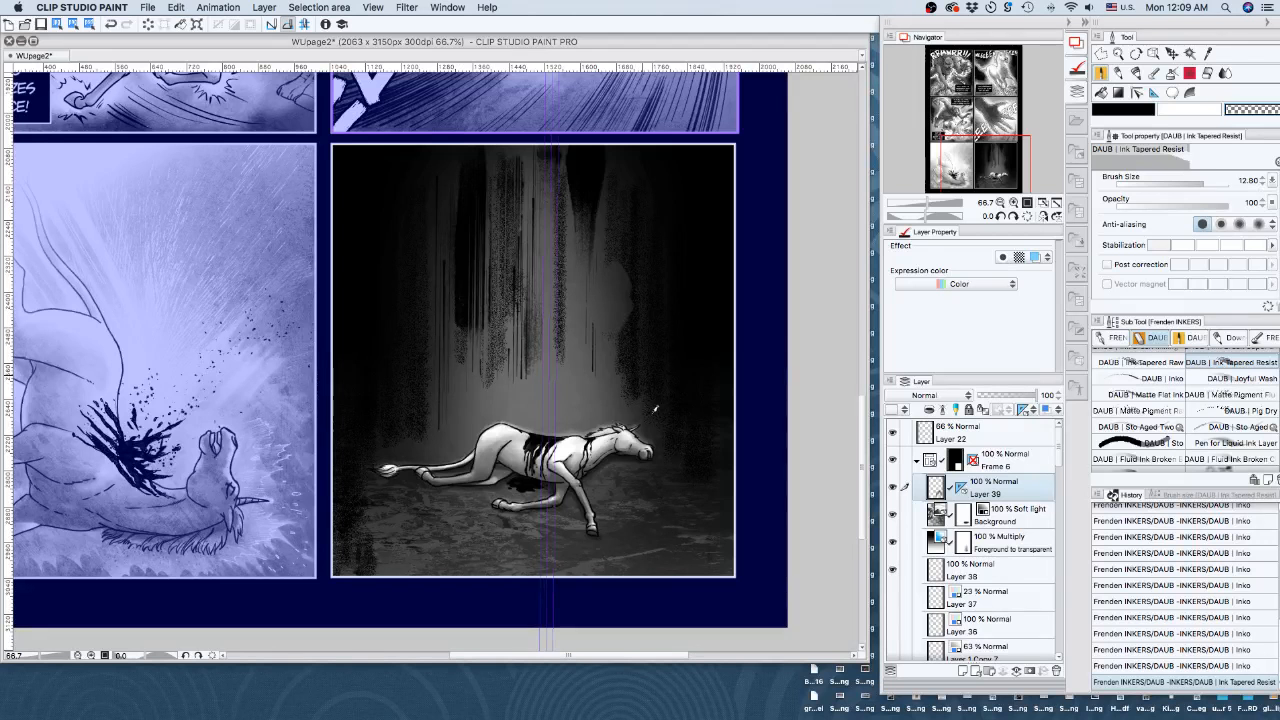
left_click(655, 407)
left_click(655, 407)
key("c")
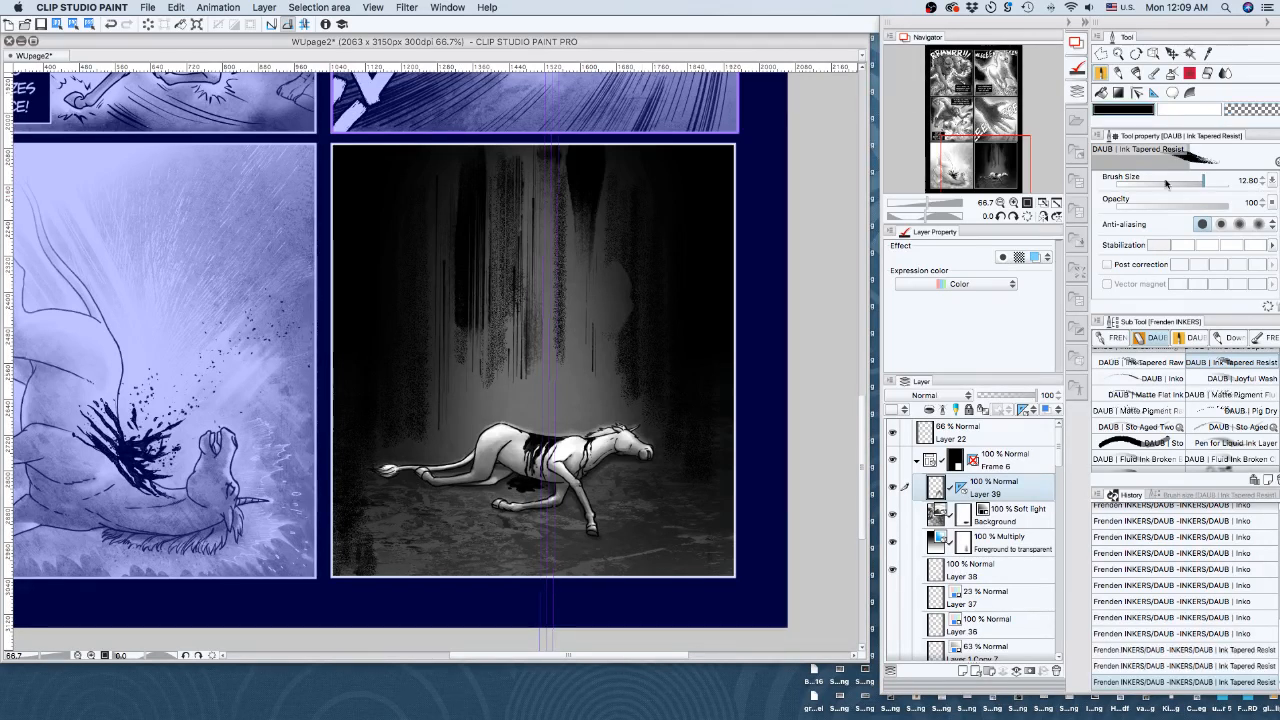
left_click(1159, 183)
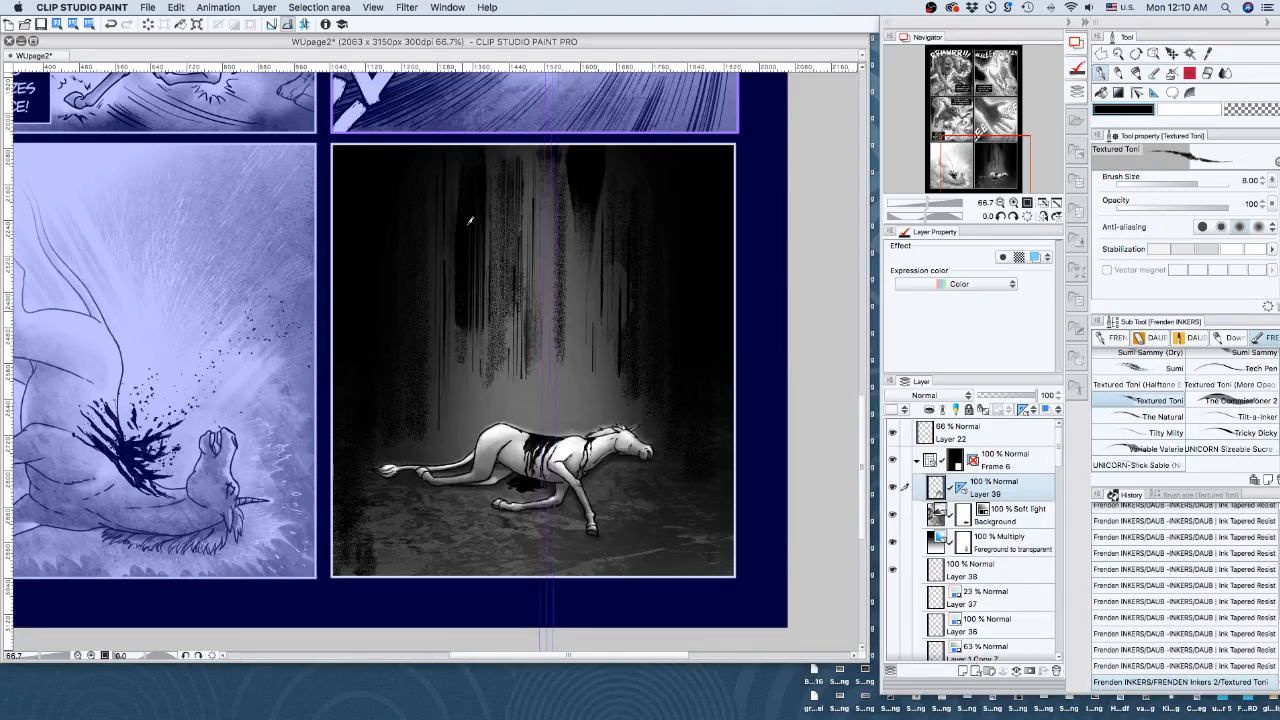
Roughen the dark band on the light beam's left side with the Textured Toni brush, using black and transparent color
left_click_drag(450, 250, 456, 317)
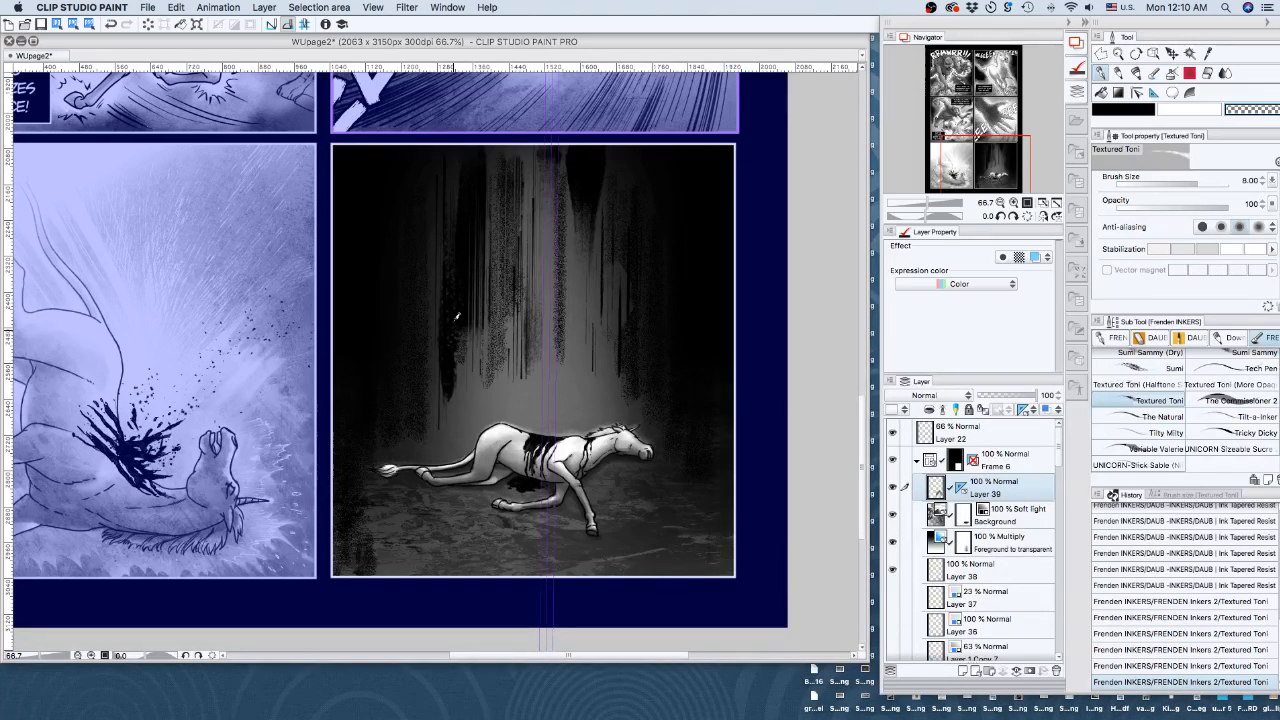
mouse_move(456, 317)
left_mouse_down()
mouse_move(449, 289)
mouse_move(450, 311)
left_mouse_up()
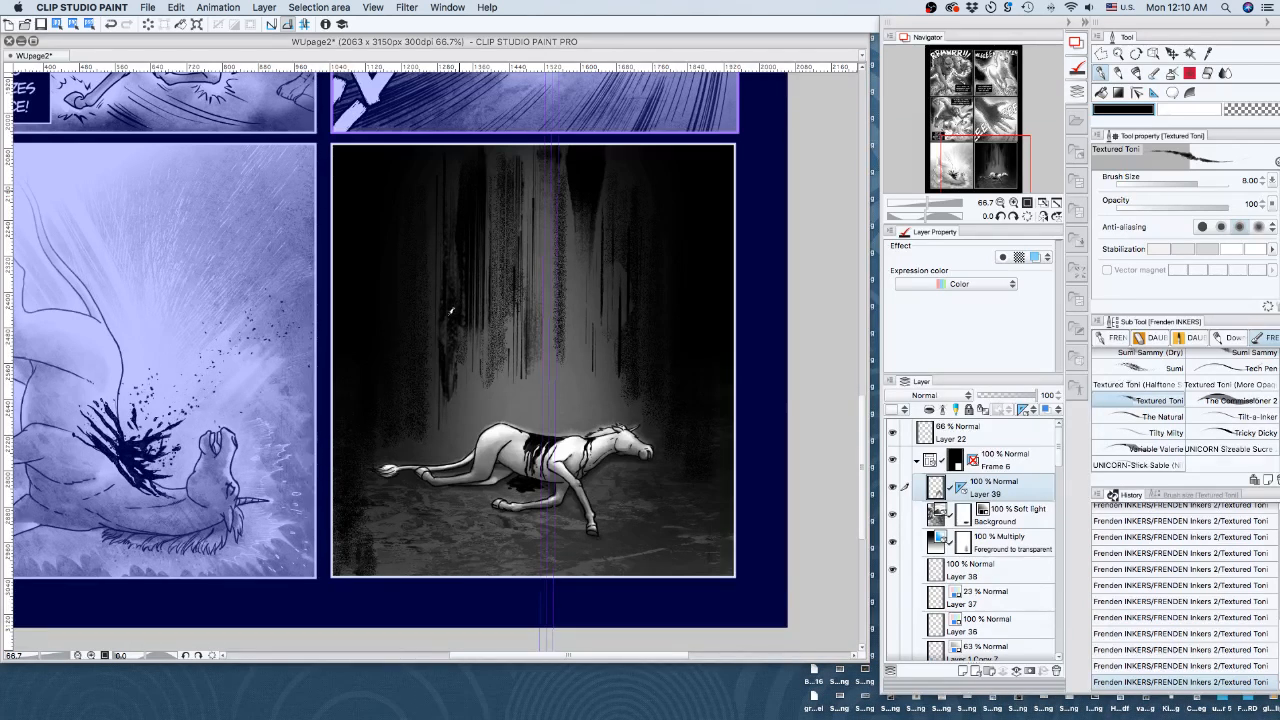
key("c")
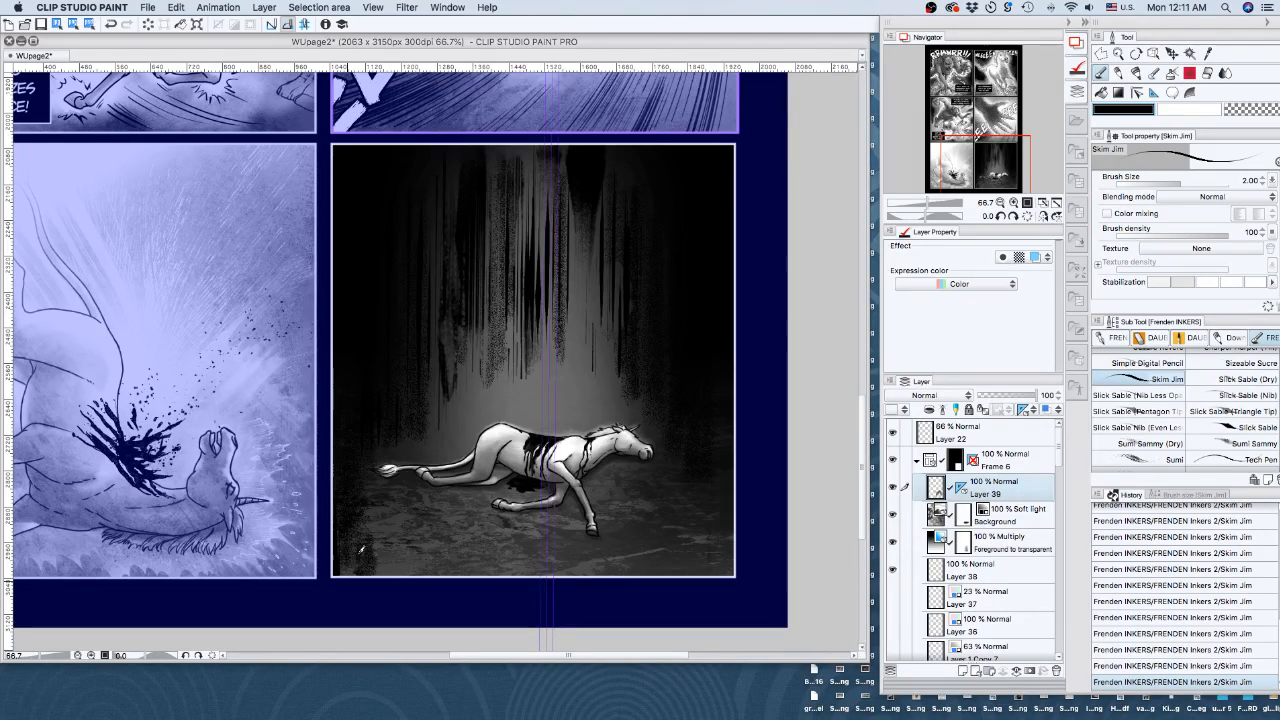
Paint black vertical strokes at the panel's right edge and cut transparent streaks through the beam's dark center with the Skim Jim brush
left_click_drag(726, 420, 718, 534)
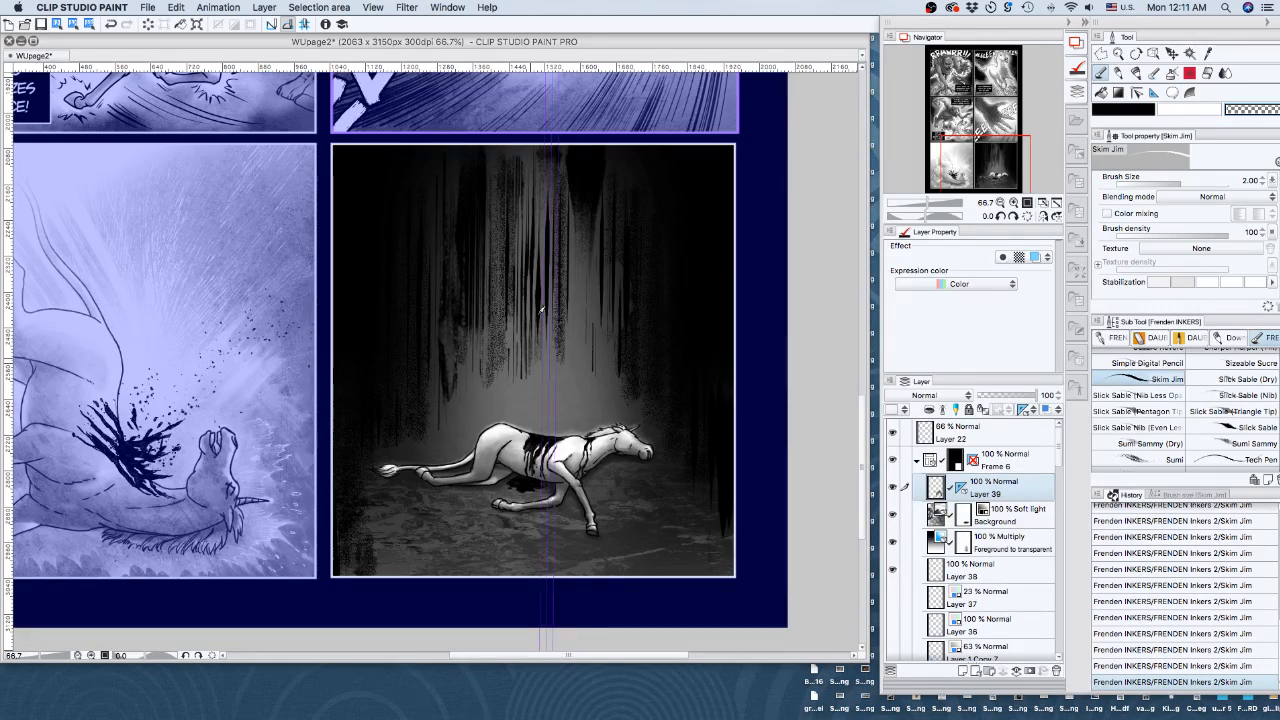
left_click_drag(540, 342, 540, 238)
left_click_drag(492, 382, 506, 227)
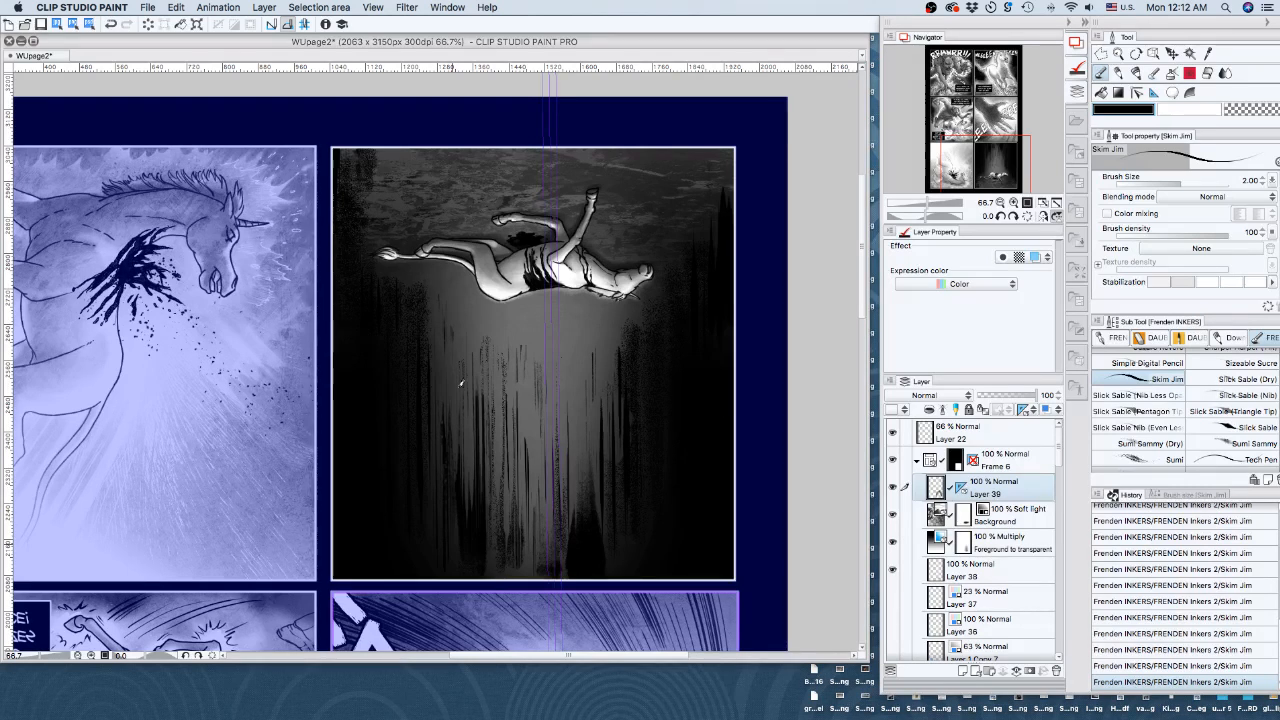
Flip the canvas vertically and add fine black vertical lines across the light beam with the Skim Jim and 線画用ペン brushes
left_click_drag(505, 572, 505, 436)
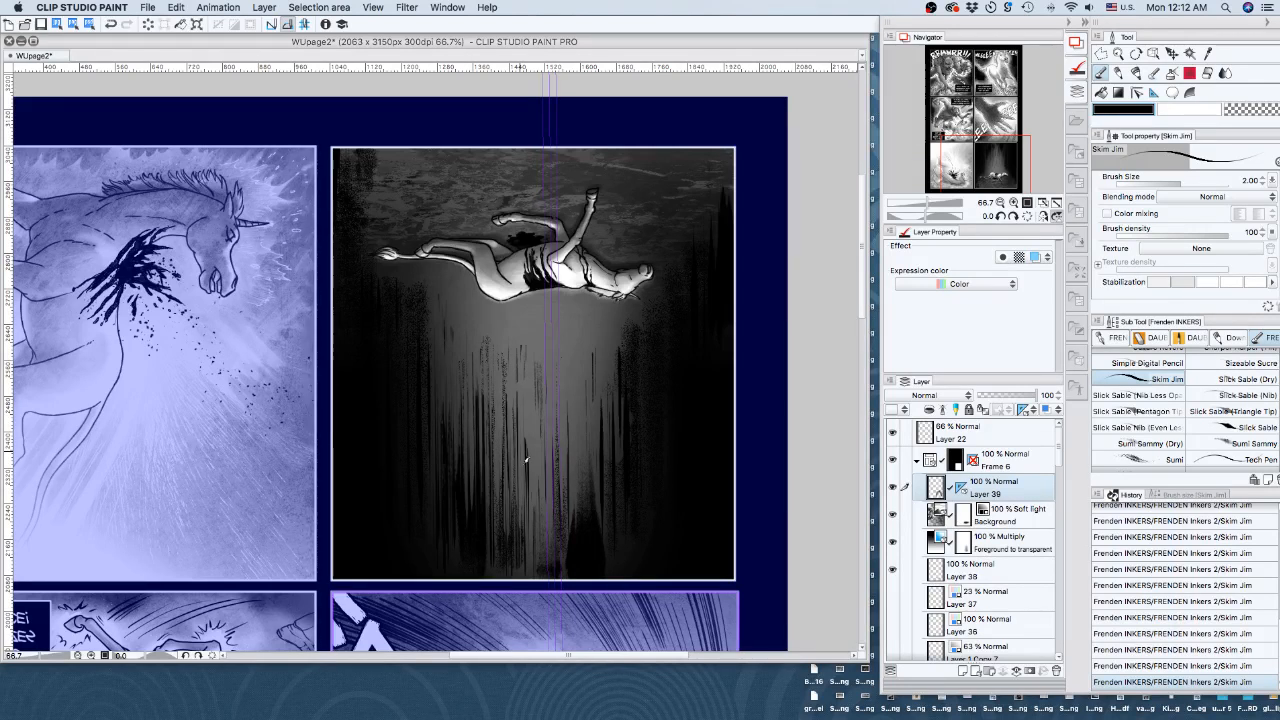
mouse_move(546, 578)
left_mouse_down()
mouse_move(546, 404)
mouse_move(593, 492)
left_mouse_up()
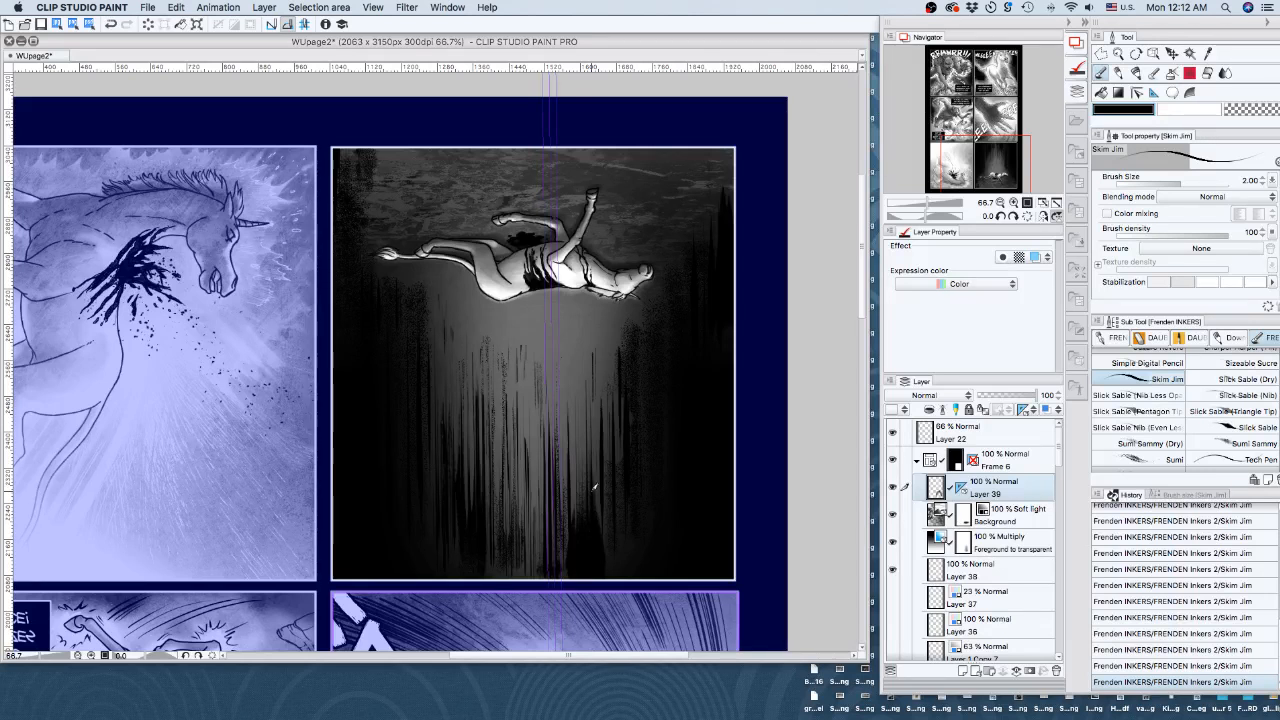
key("p")
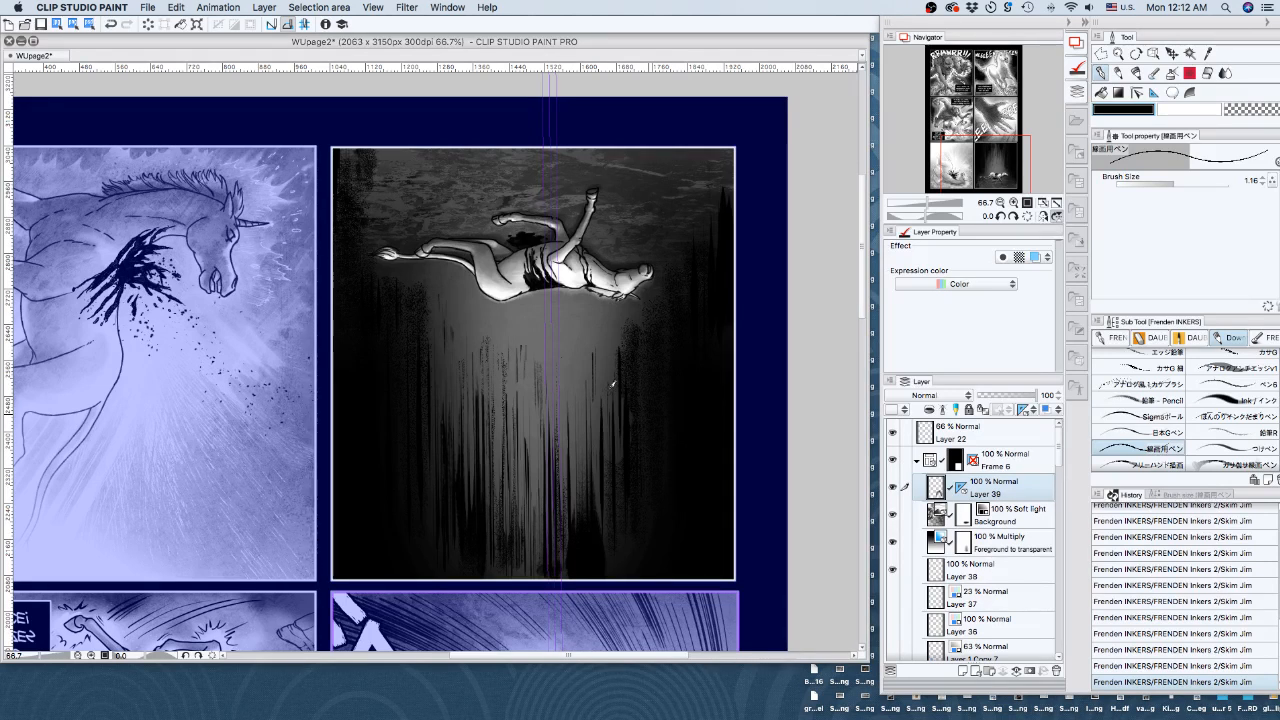
scroll(613, 383, "down", 5)
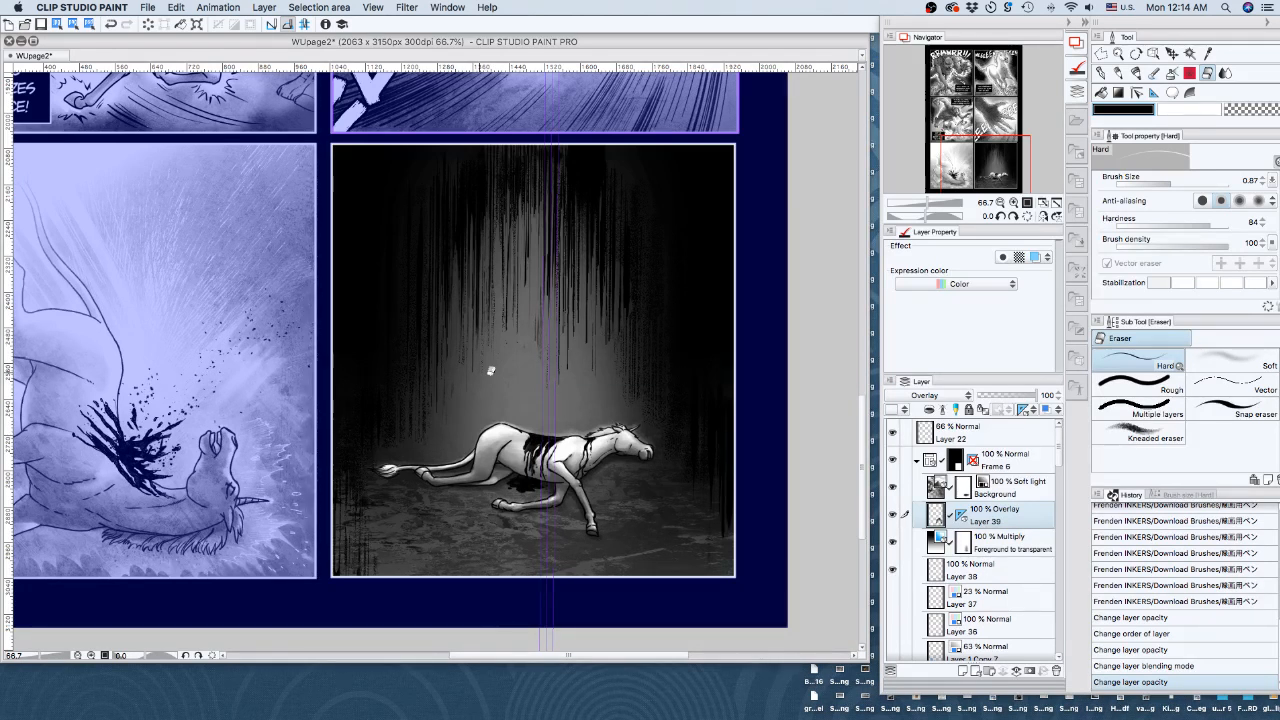
Set the stroke layer to Overlay below the Background texture, and erase its stray line ends above the horse with the Hard eraser
left_click(491, 371)
left_click(502, 370)
left_click(511, 369)
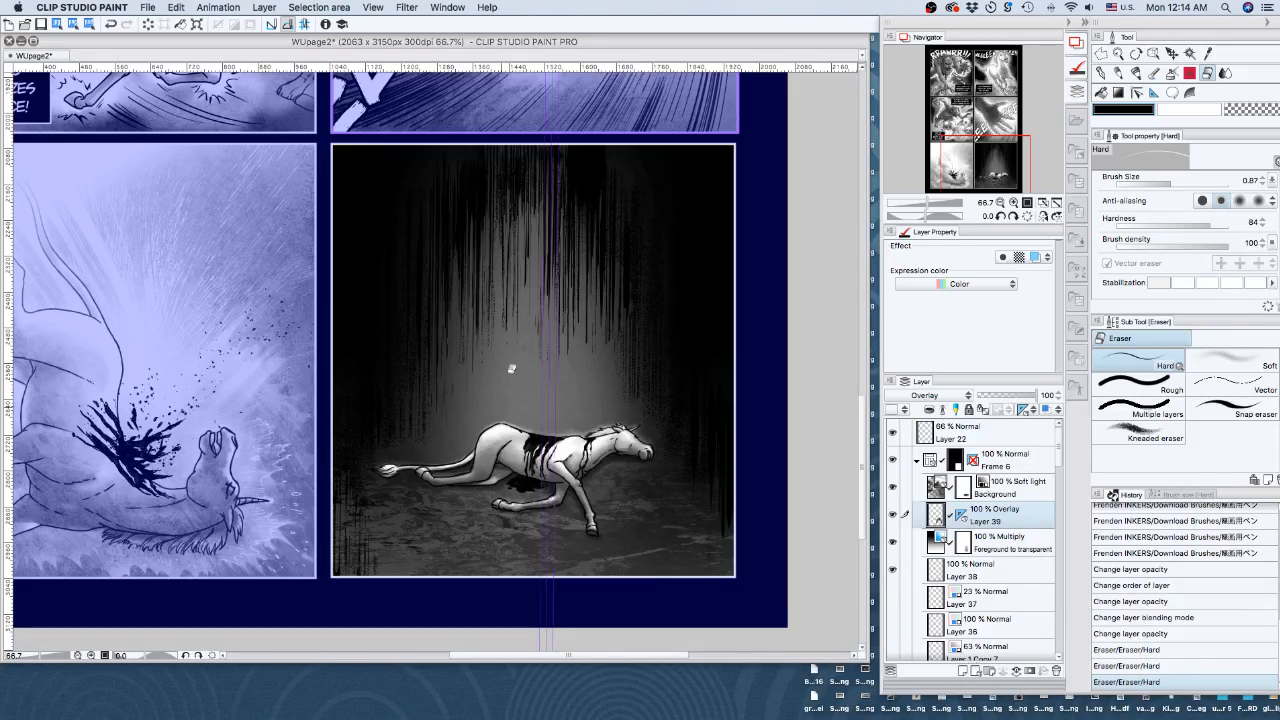
left_click(511, 369)
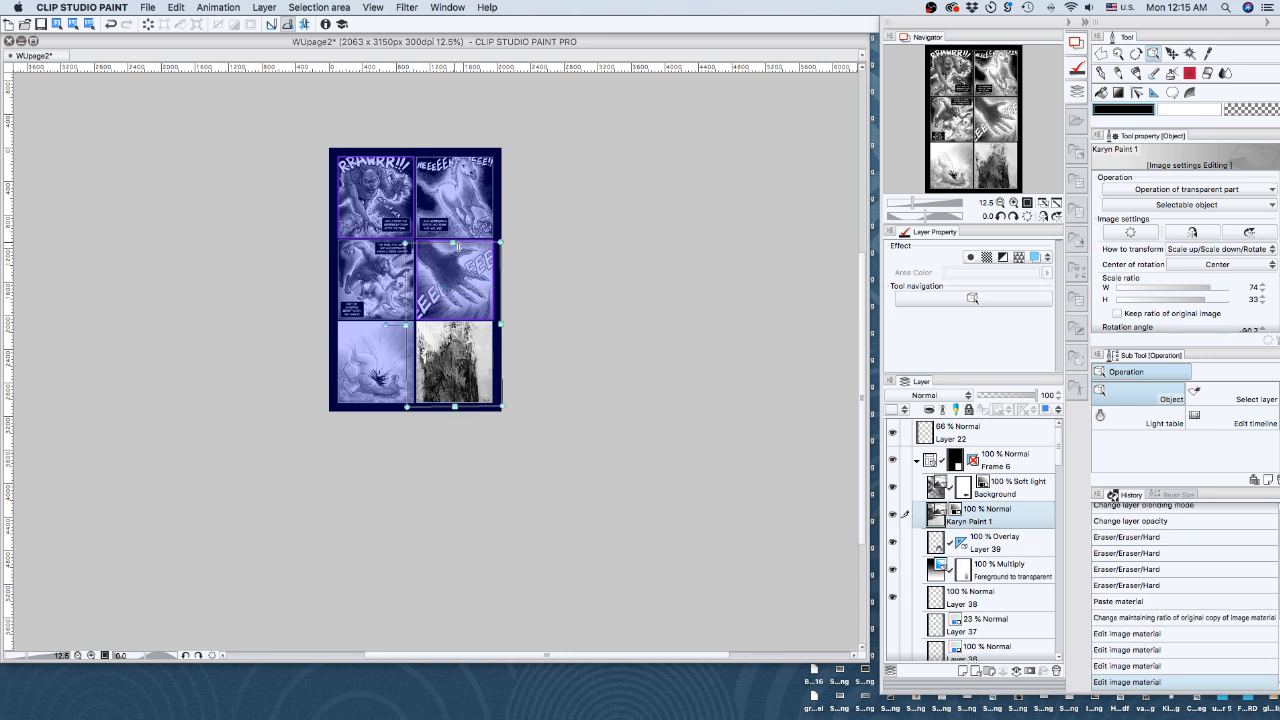
Fit the Karyn Paint 1 texture image over the last panel in Soft light mode, and rasterize its layer
left_click_drag(458, 246, 457, 242)
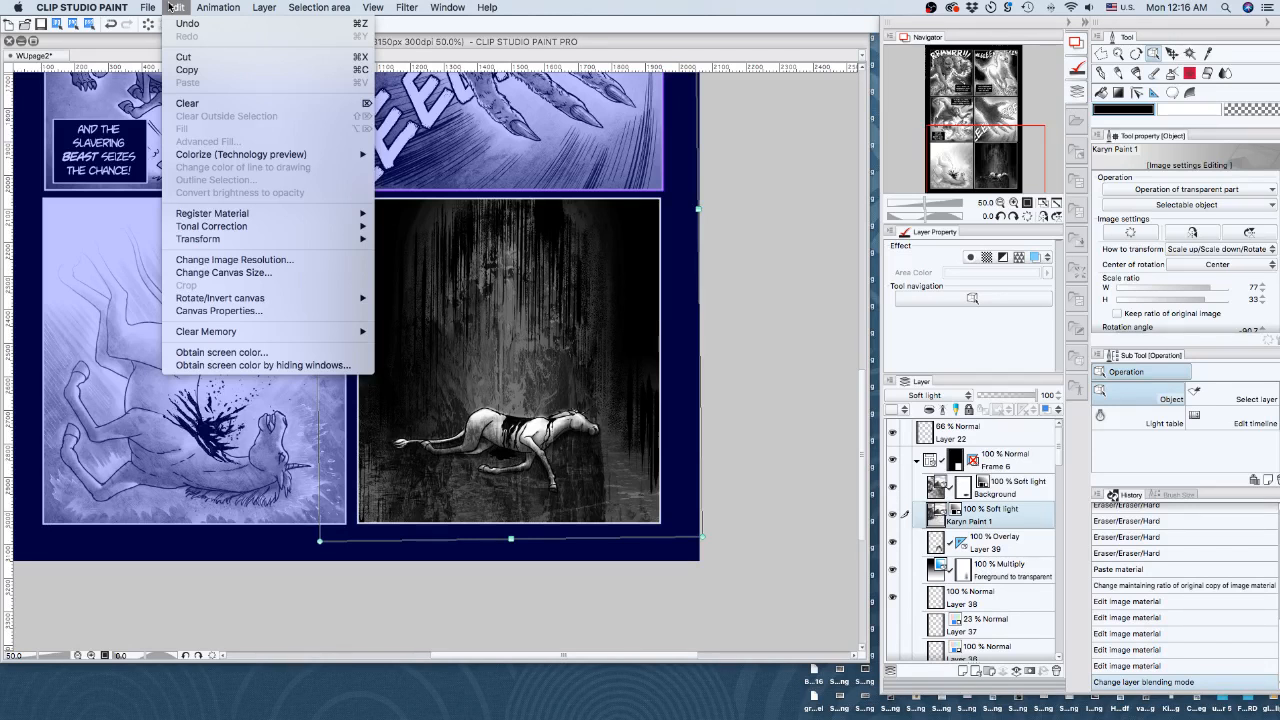
mouse_move(264, 8)
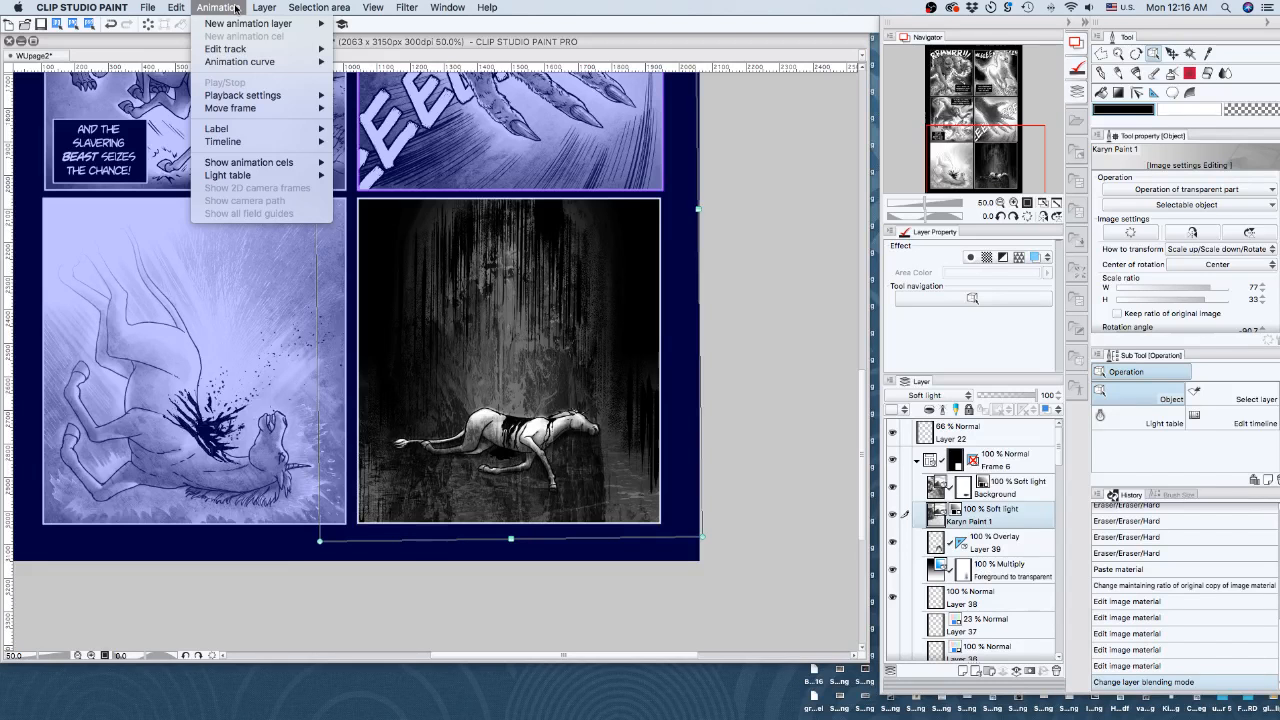
right_click(997, 515)
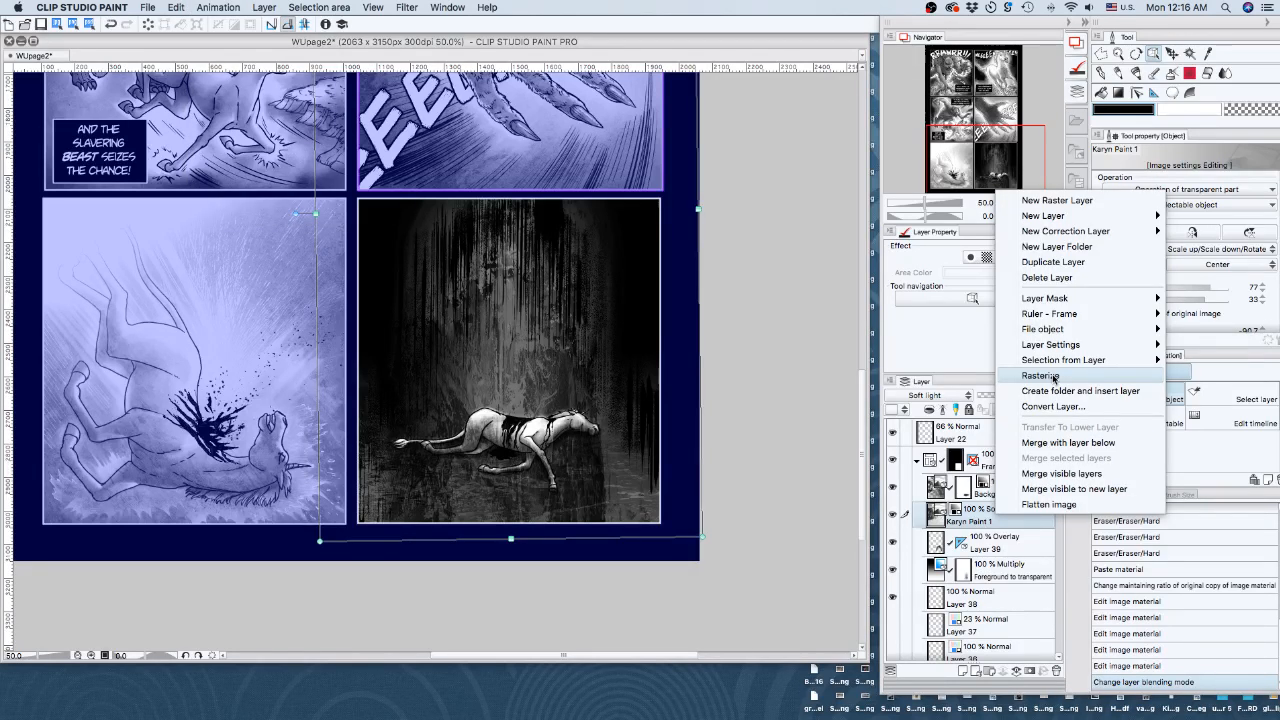
left_click(1045, 376)
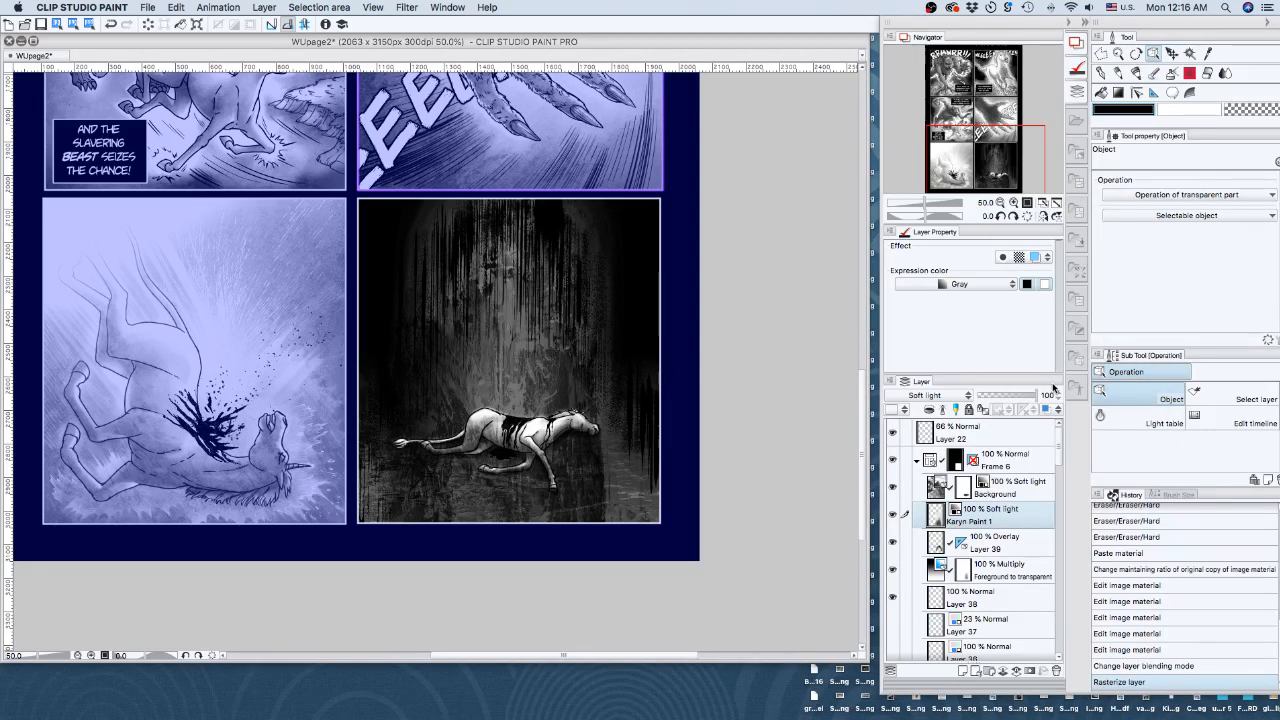
Try the Karyn Paint 1 layer at 47% opacity and restore it to 100%
left_click_drag(1053, 393, 1006, 398)
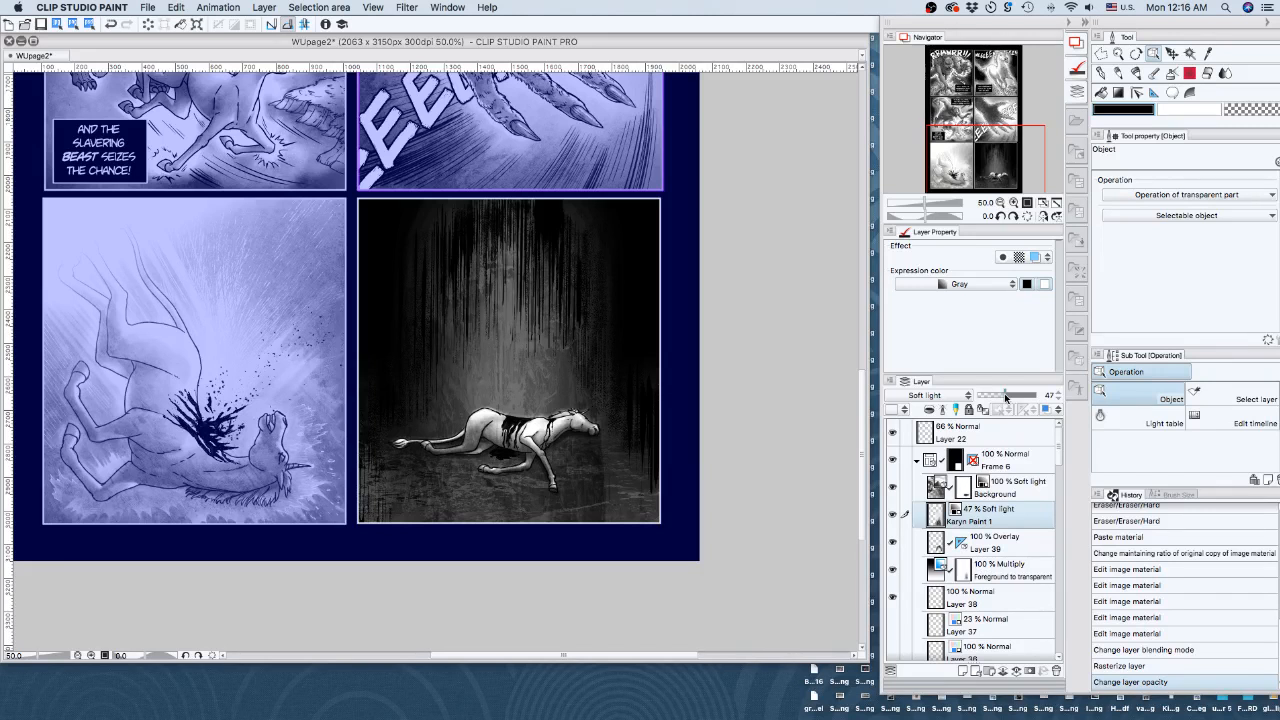
left_click_drag(1005, 397, 1037, 397)
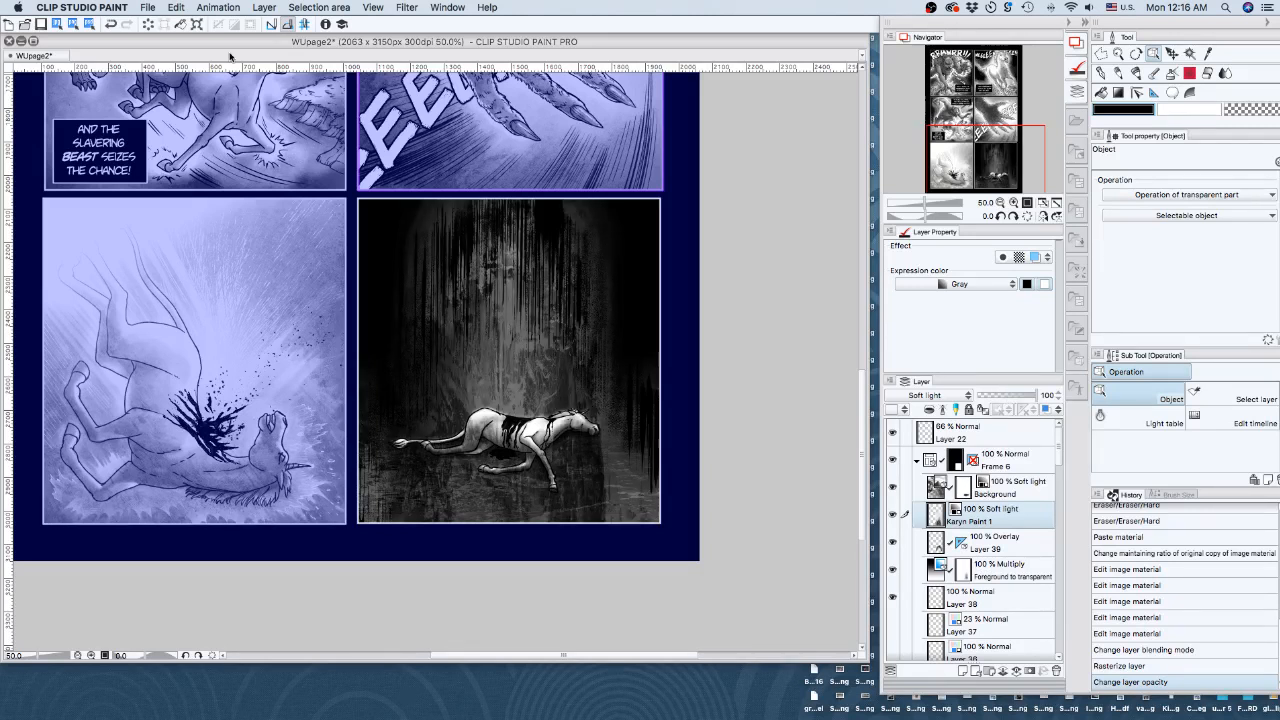
Try to colorize the Karyn Paint 1 layer using the more advanced settings
left_click(176, 7)
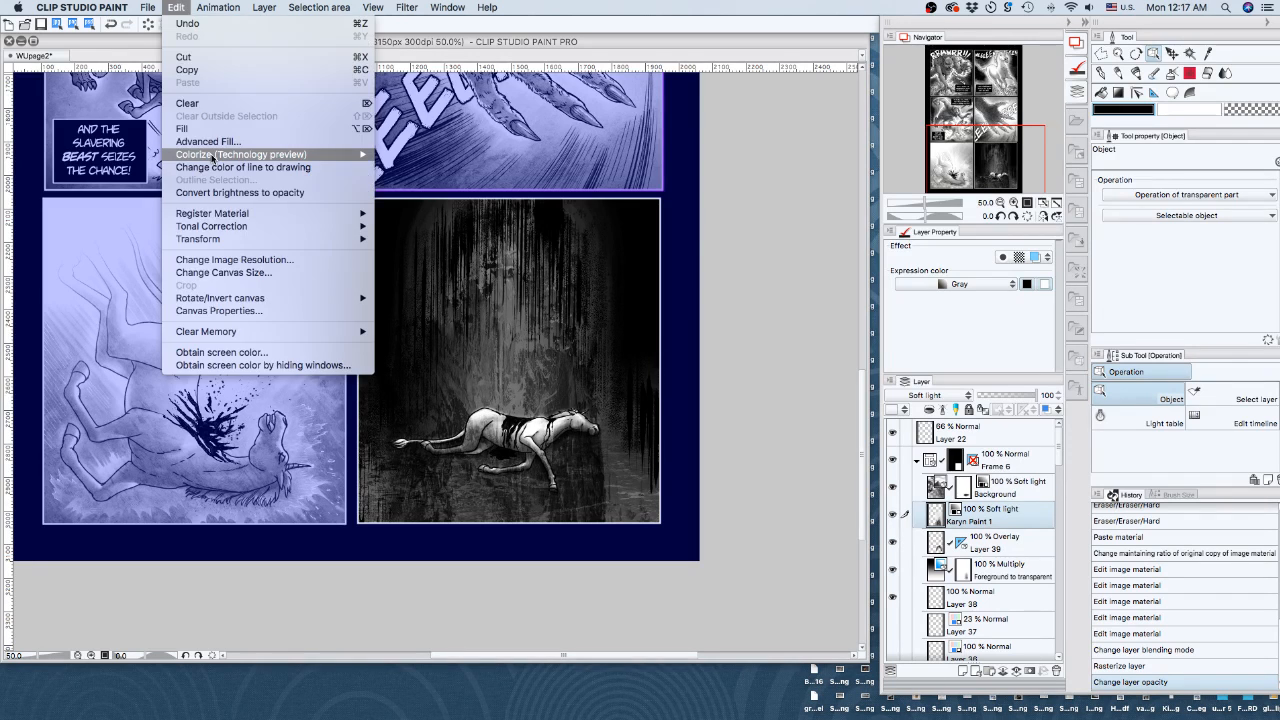
mouse_move(217, 228)
mouse_move(228, 158)
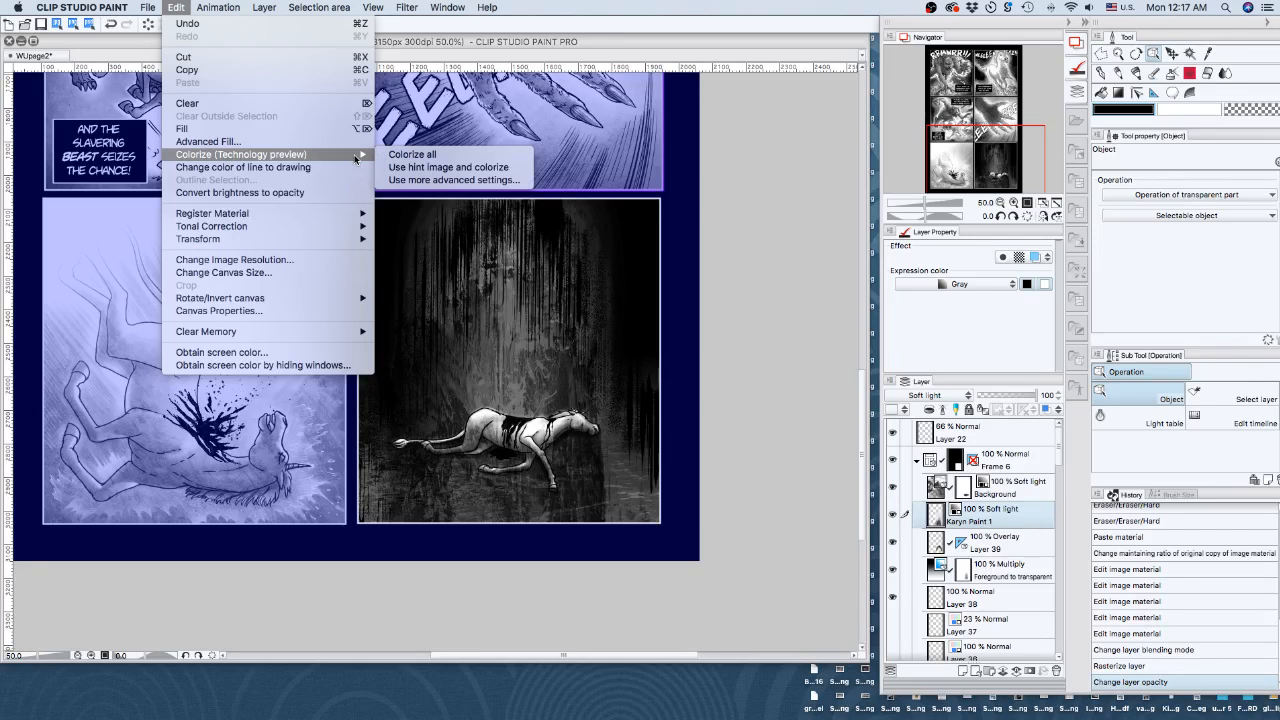
left_click(432, 181)
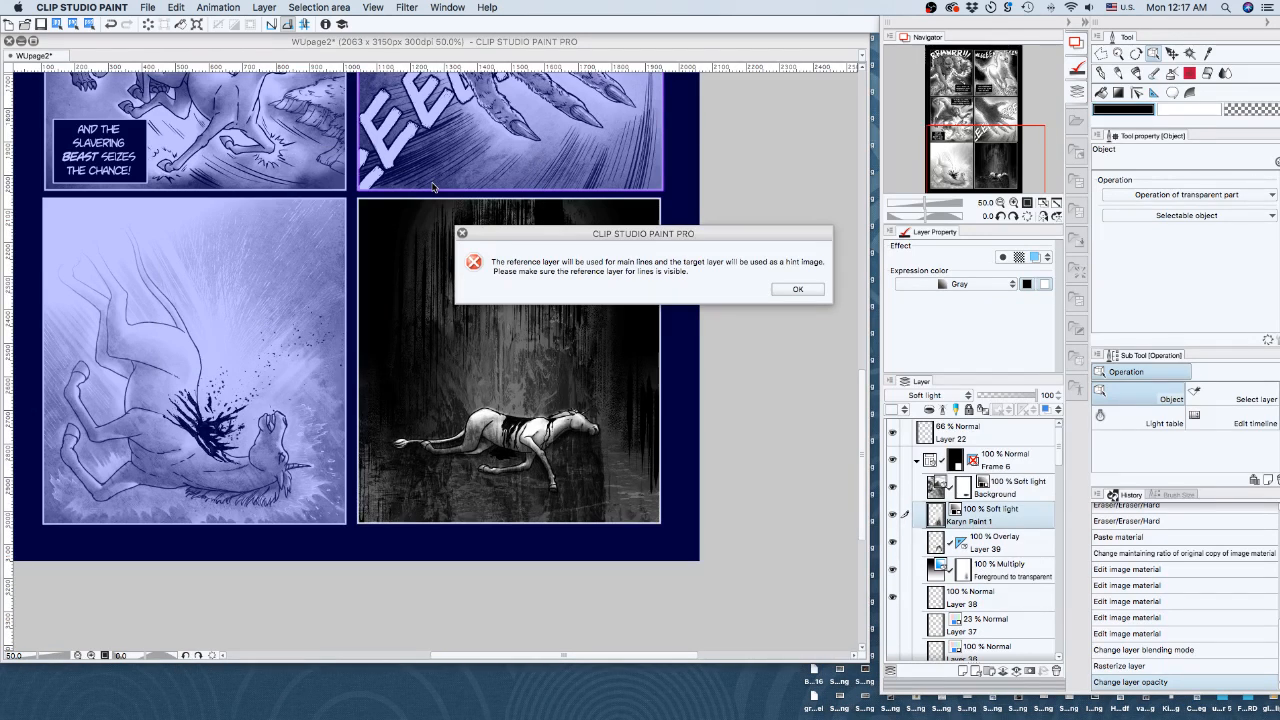
left_click(785, 292)
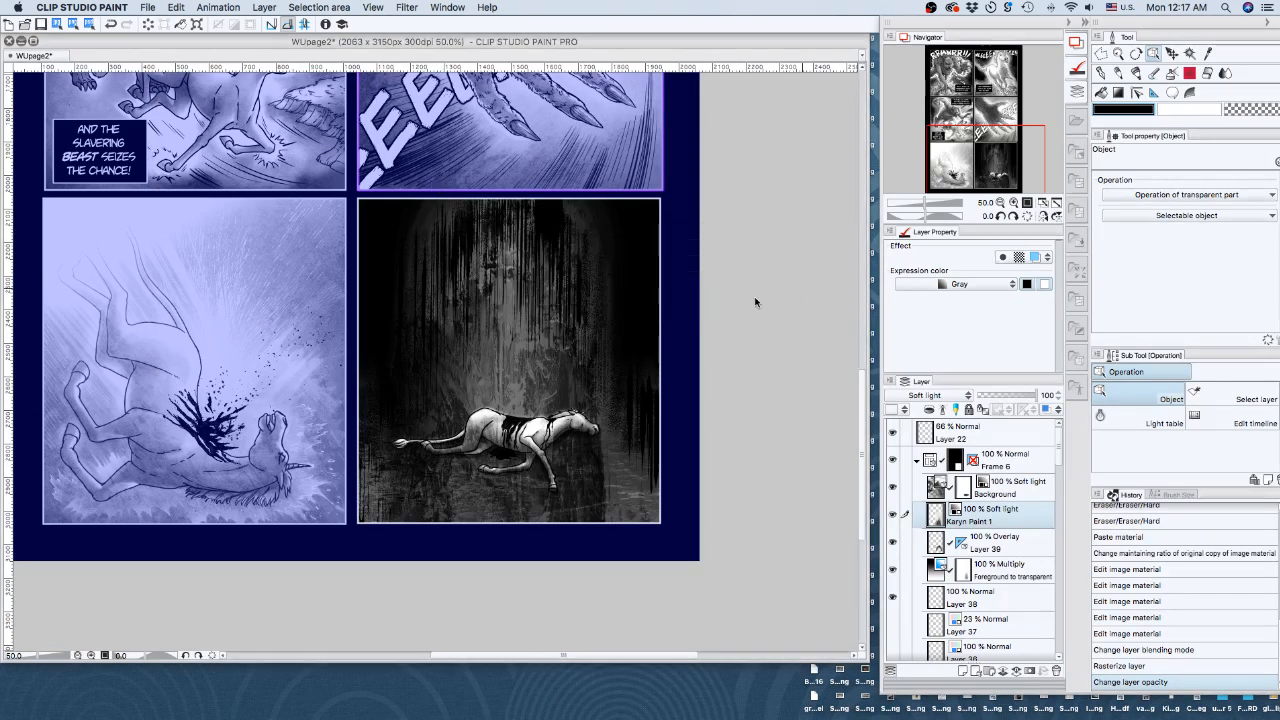
Save the comic page file with its current changes
left_click(264, 8)
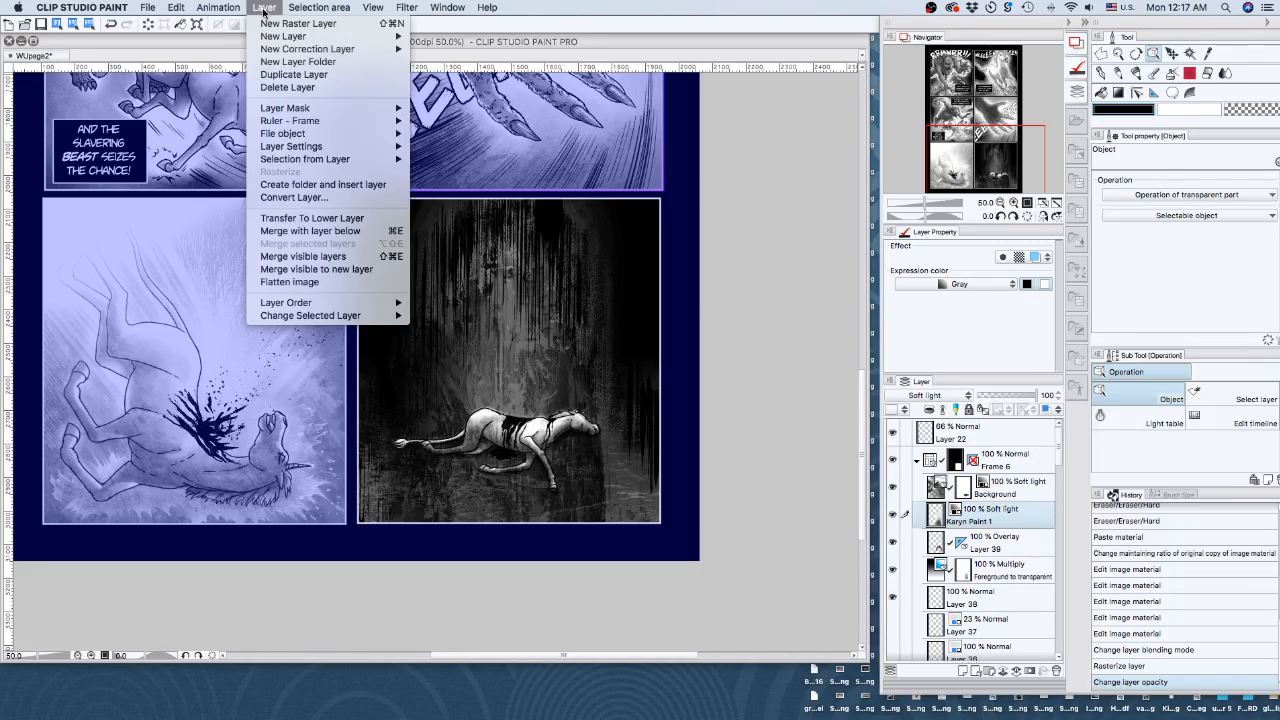
mouse_move(278, 50)
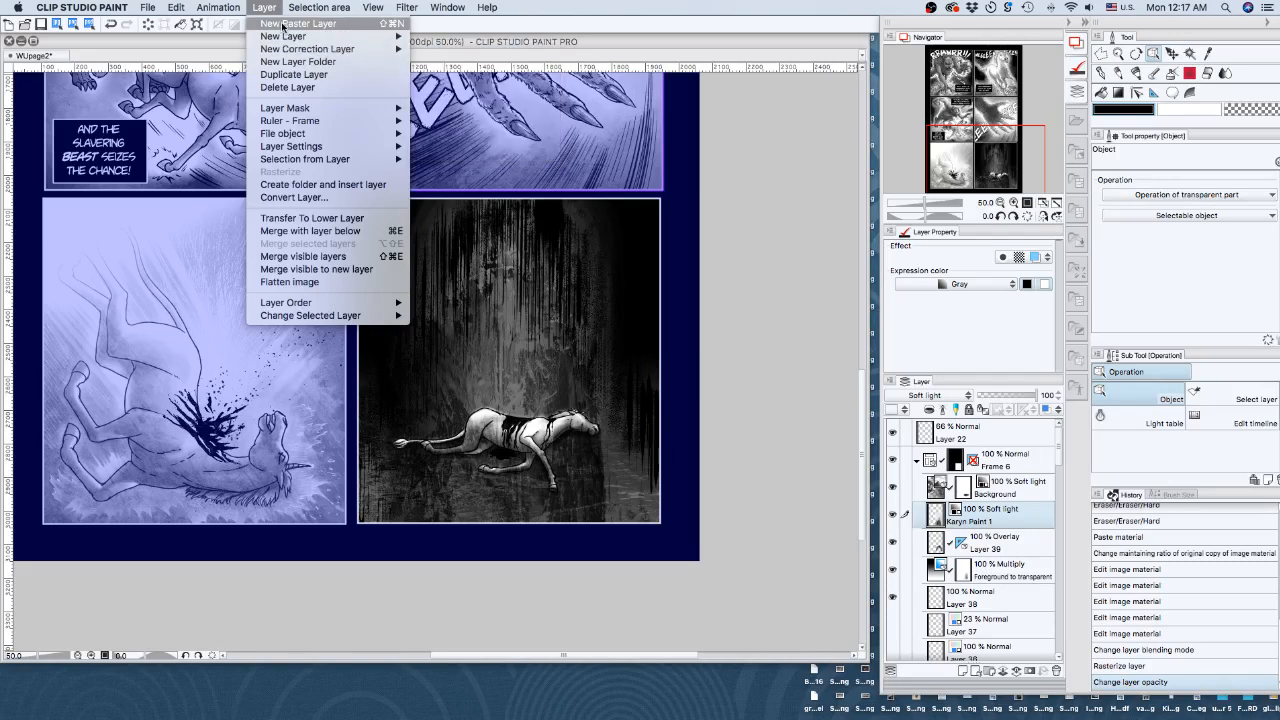
mouse_move(217, 8)
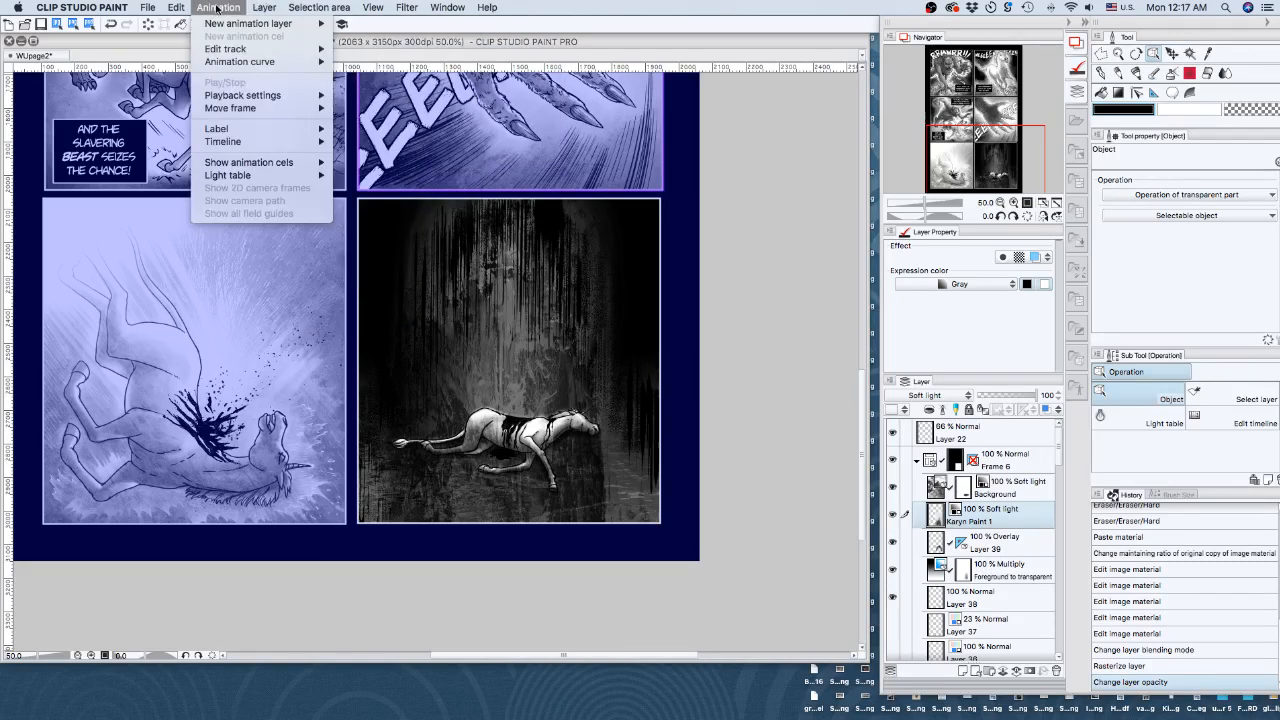
mouse_move(176, 9)
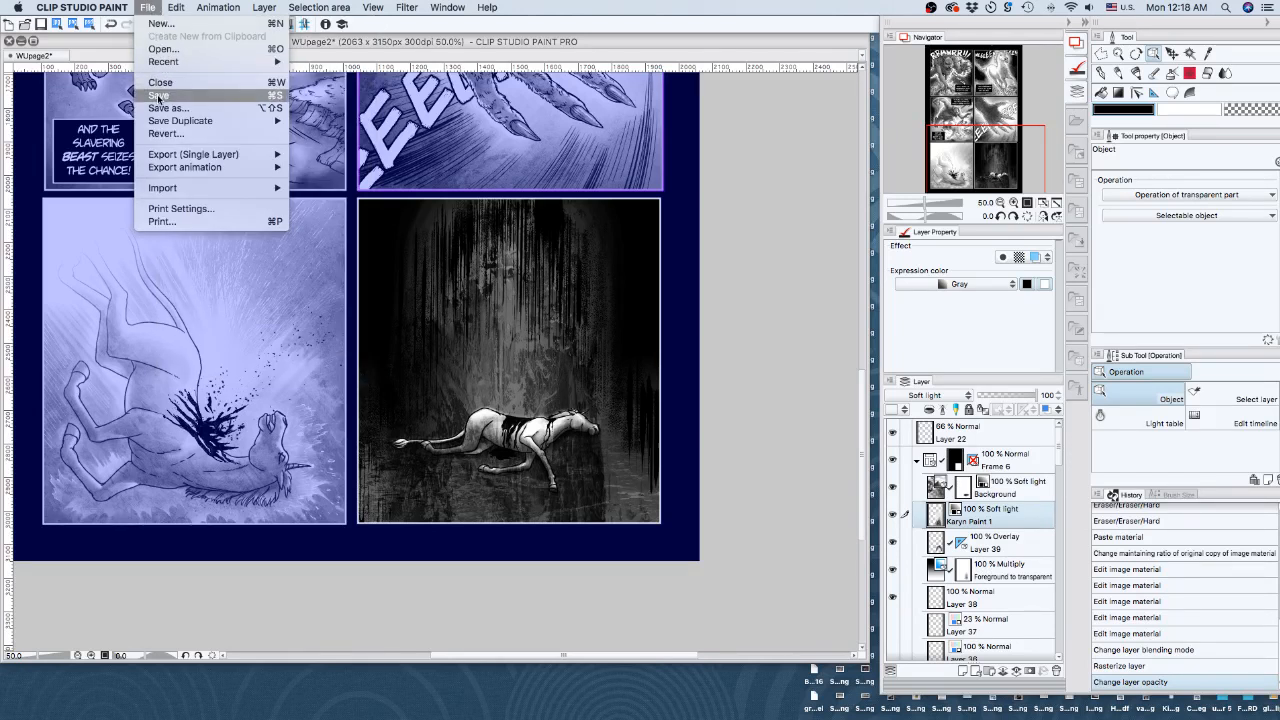
left_click(158, 95)
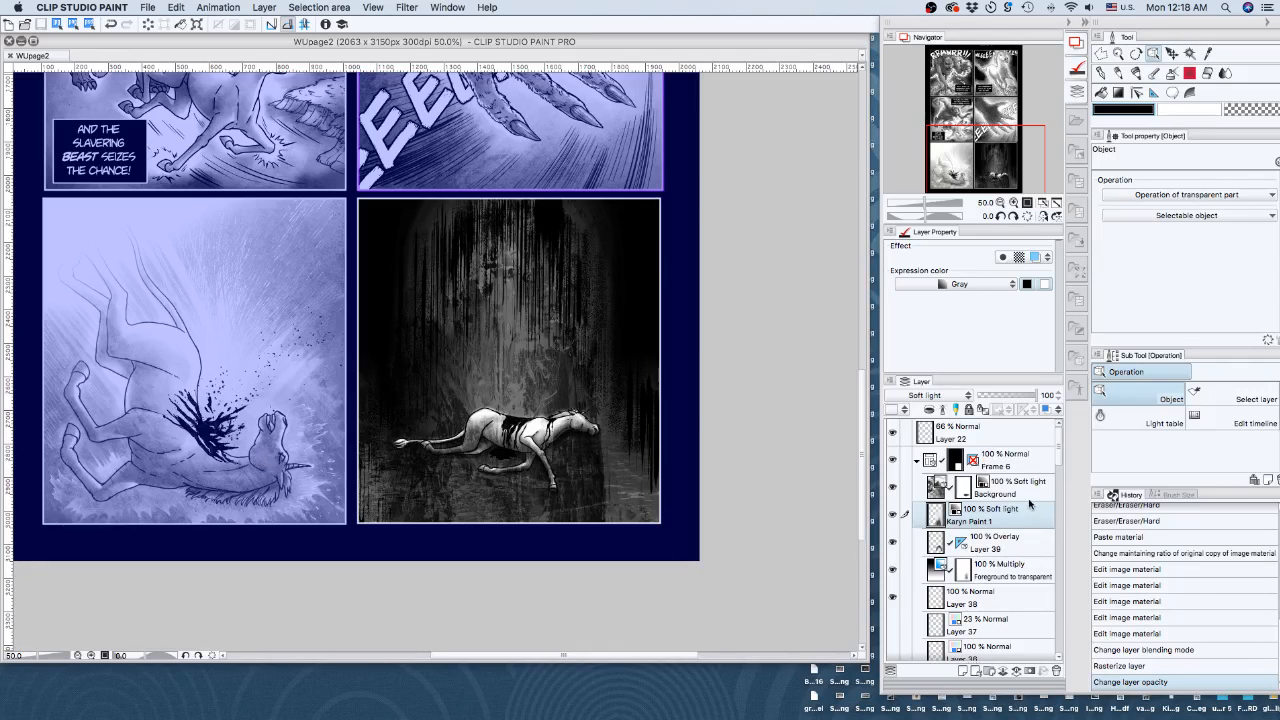
Try a Reverse Gradient correction layer above Karyn Paint 1, clipped to the layer below
right_click(980, 520)
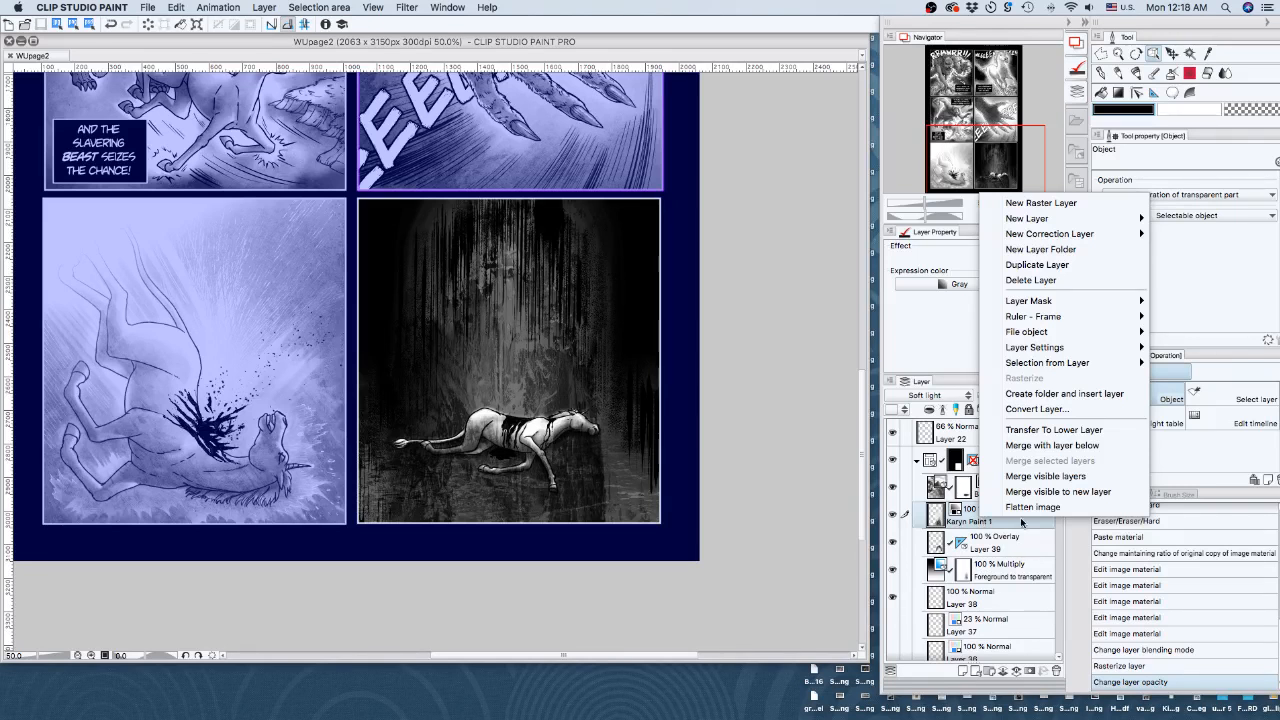
left_click(316, 10)
left_click(316, 10)
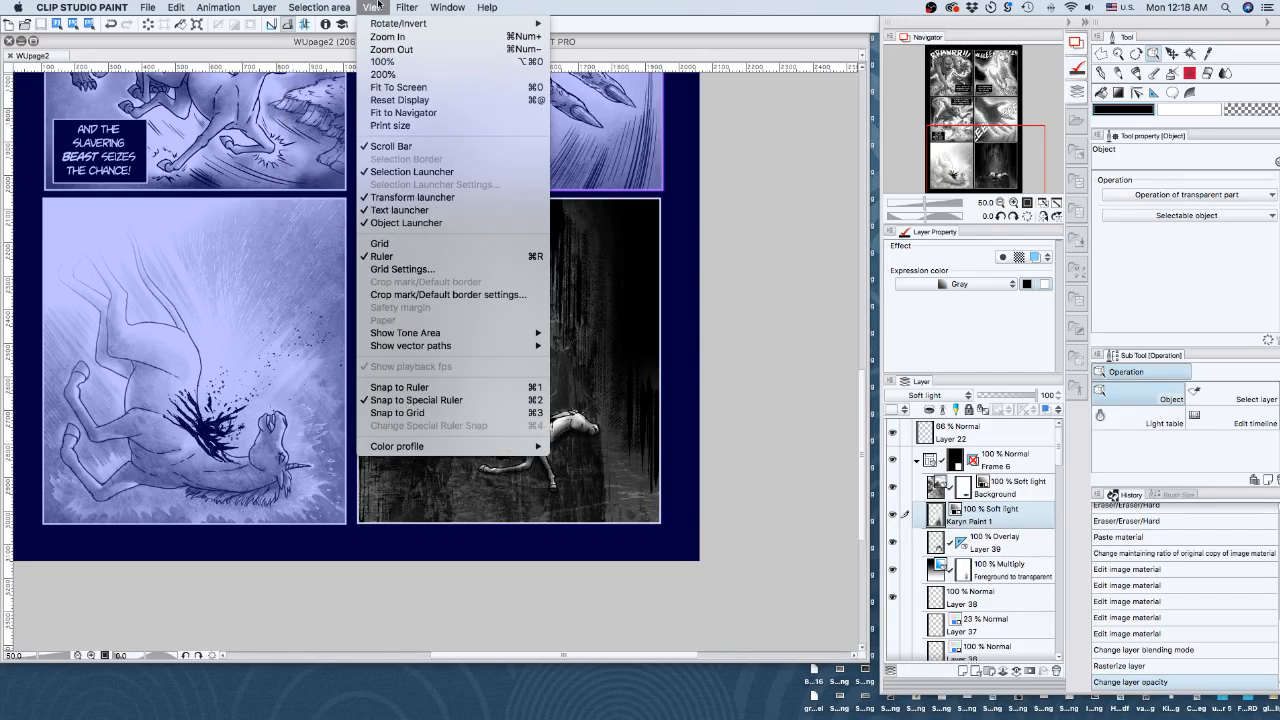
mouse_move(263, 8)
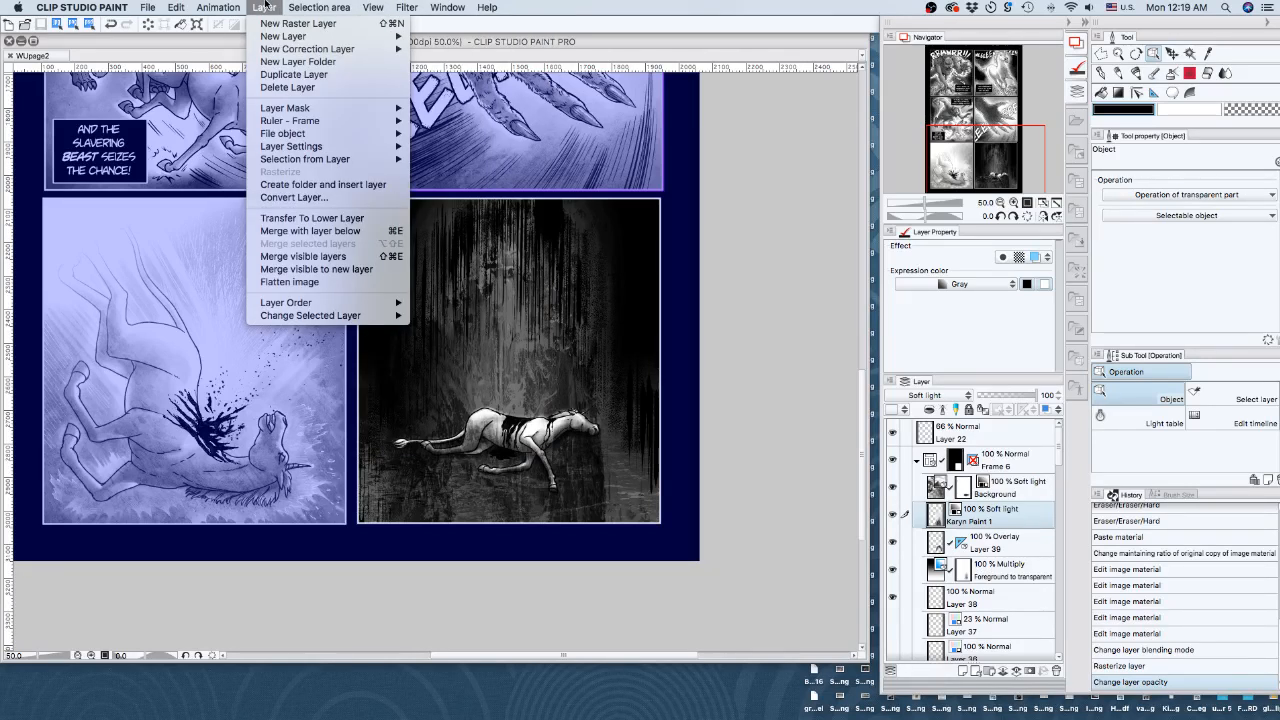
mouse_move(175, 8)
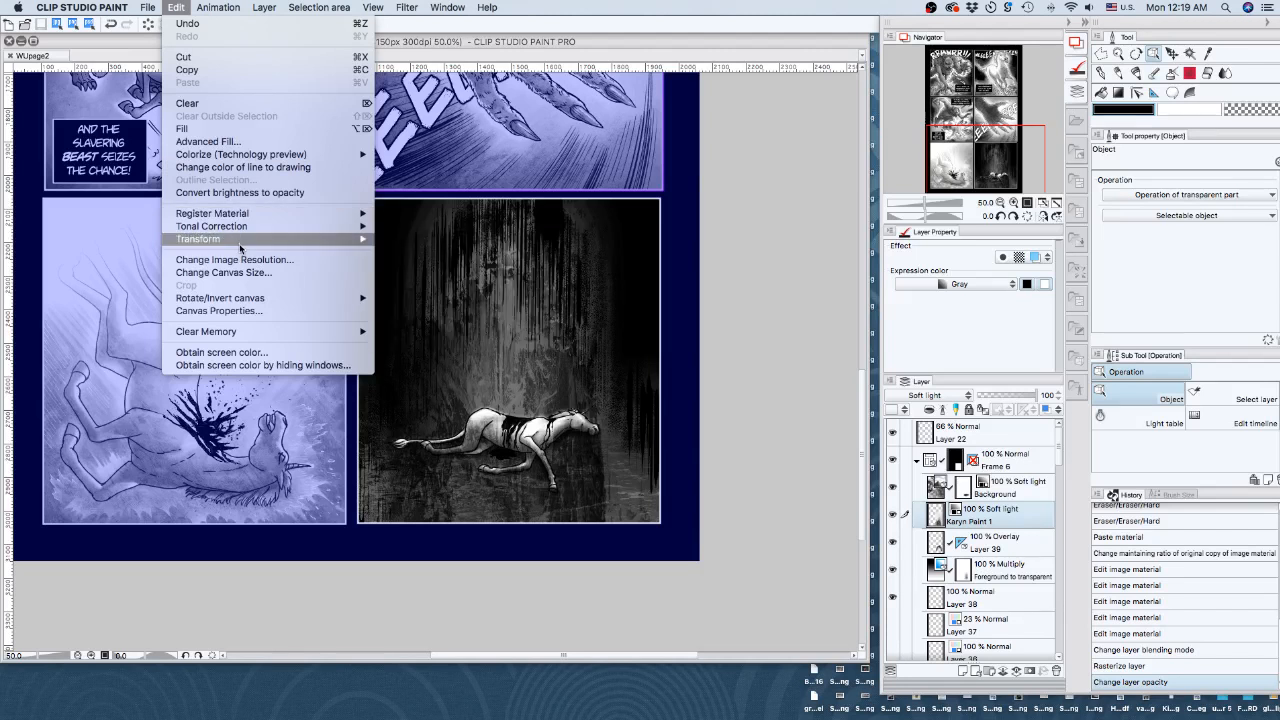
mouse_move(240, 240)
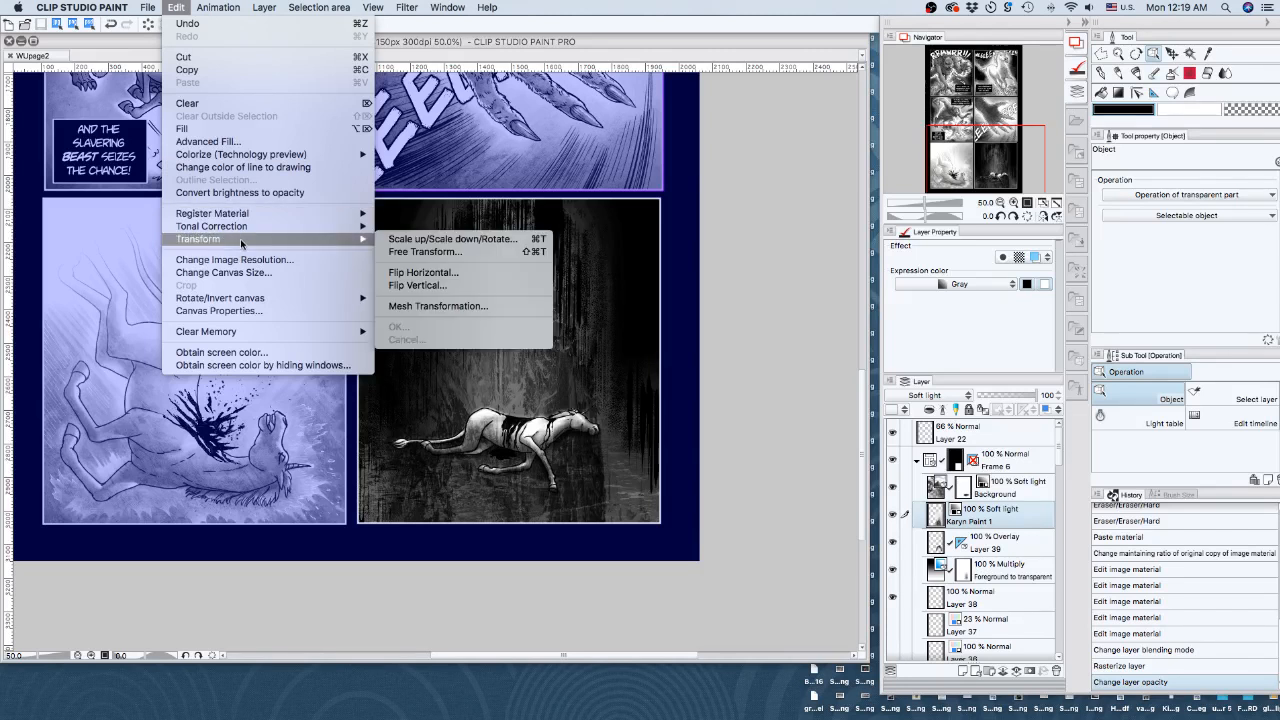
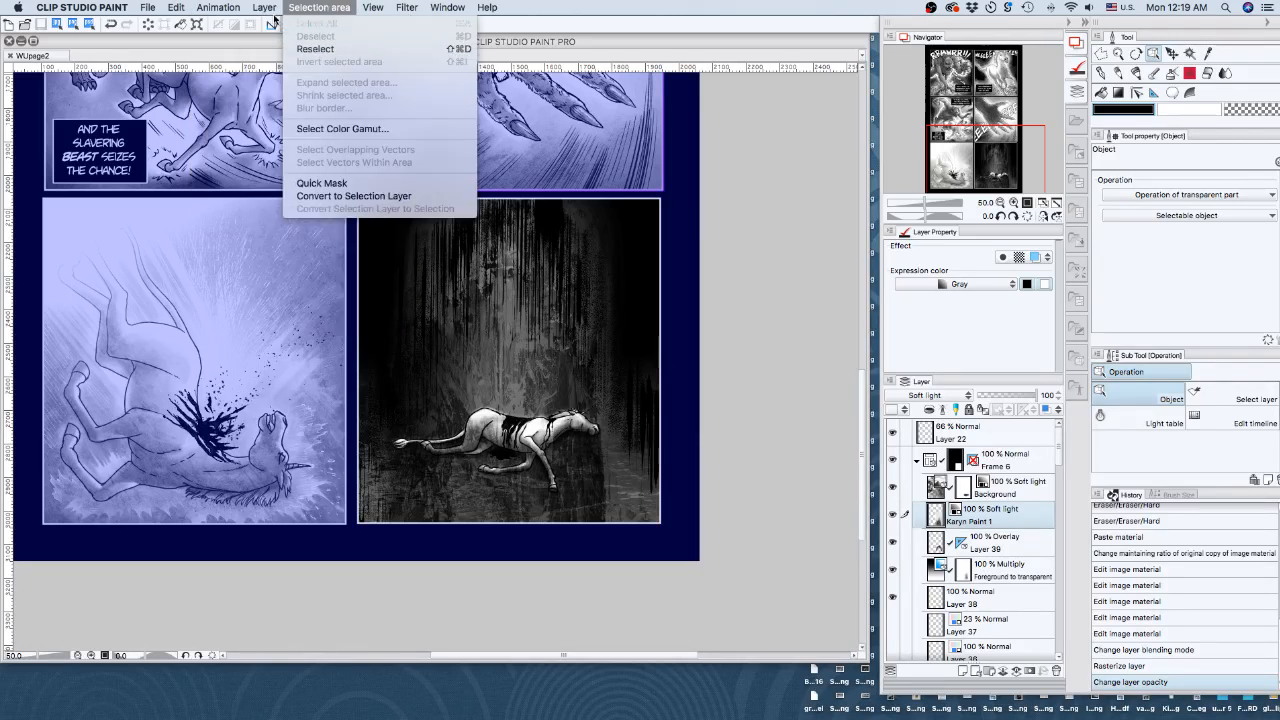
mouse_move(278, 49)
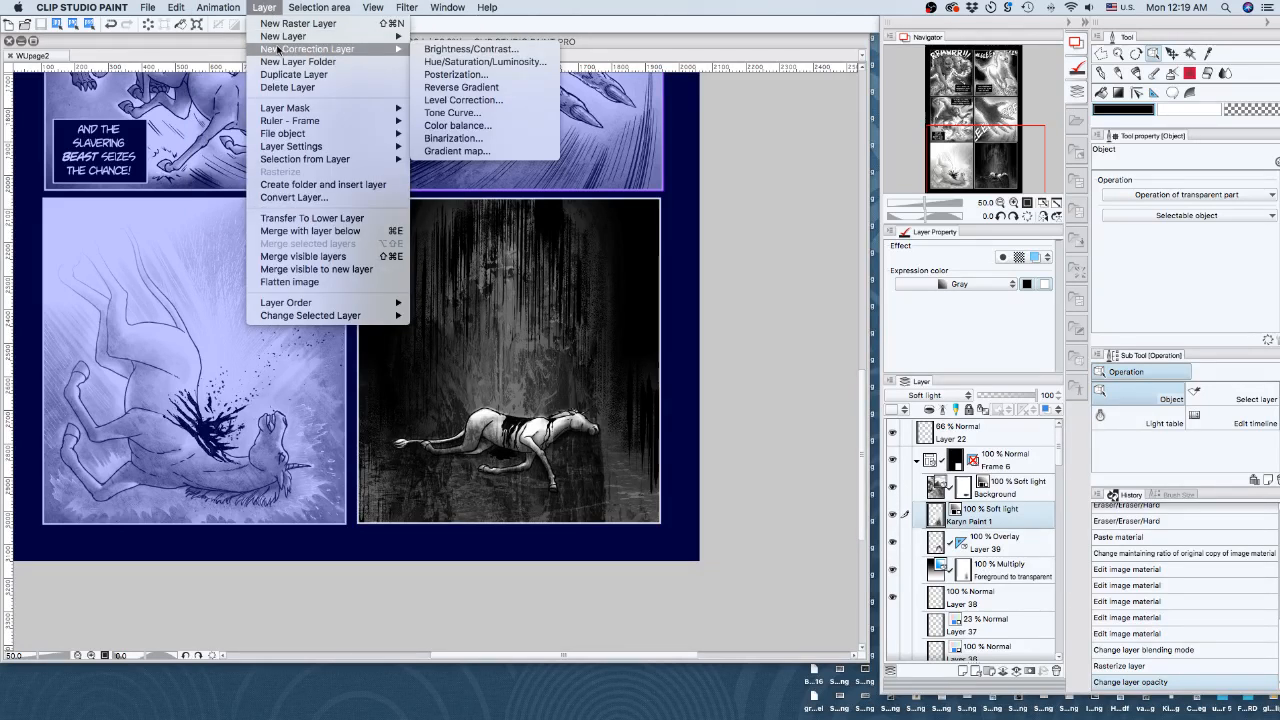
left_click(464, 87)
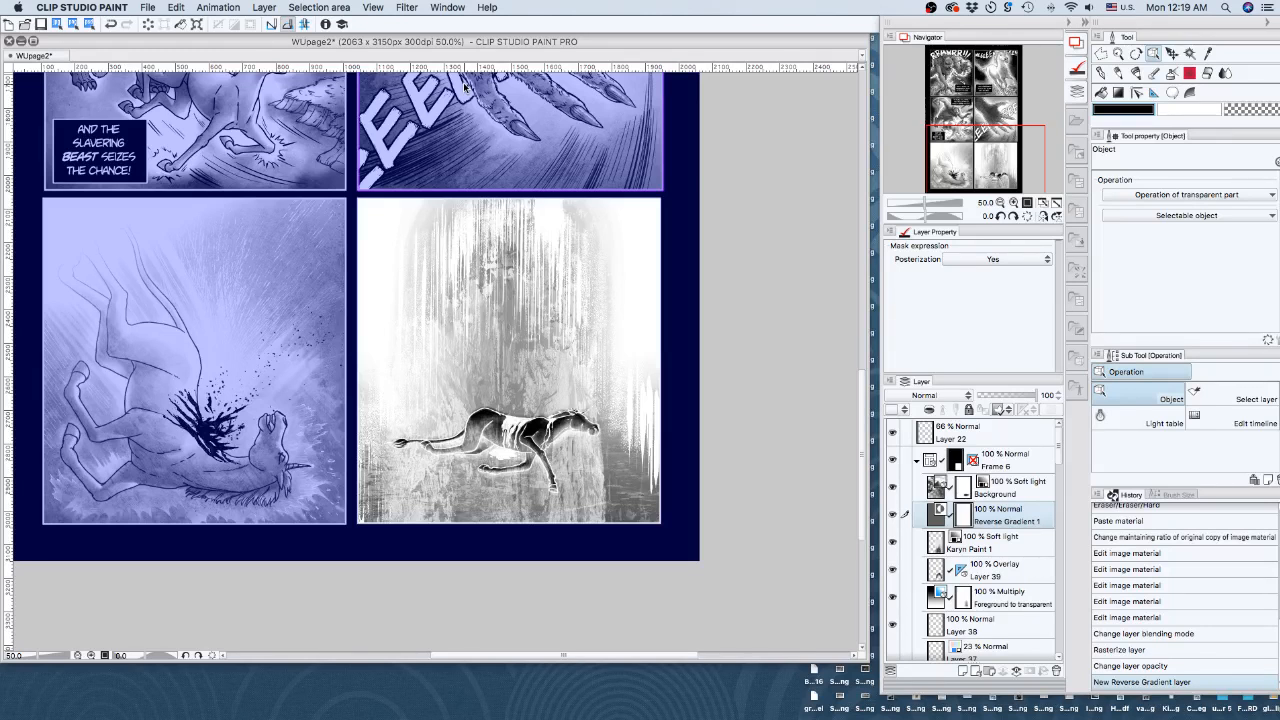
left_click(929, 411)
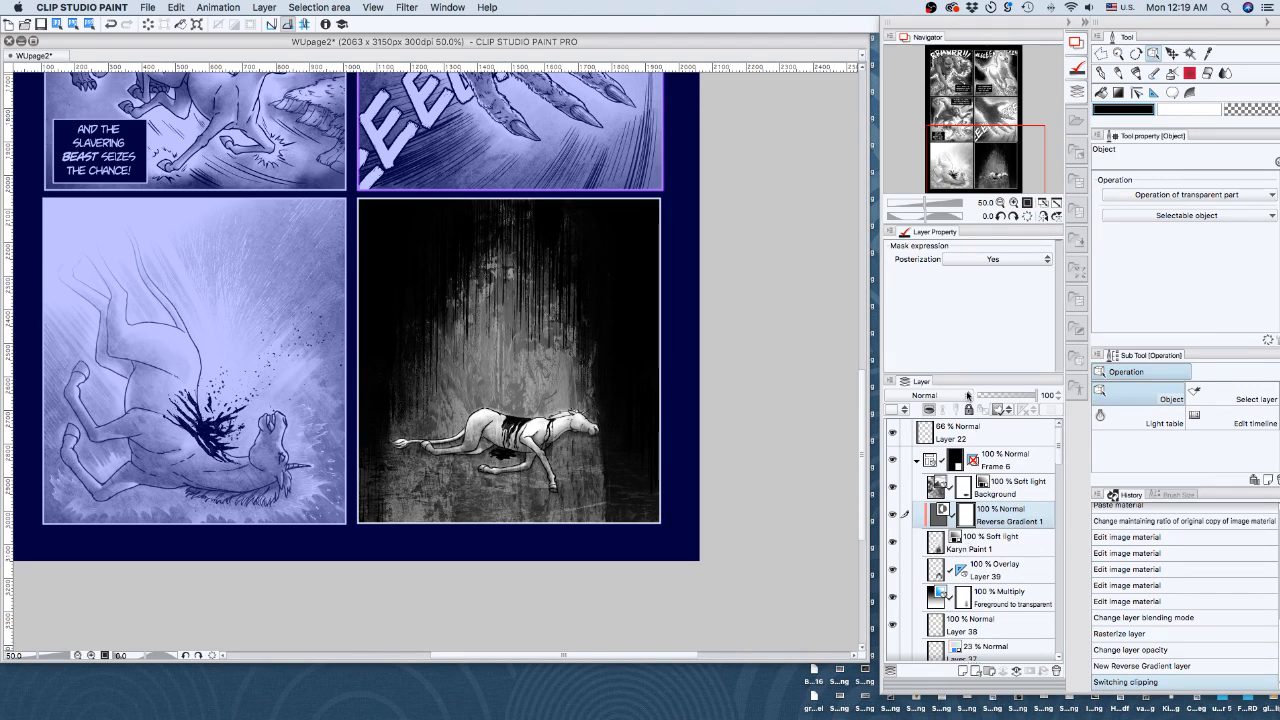
Try the Reverse Gradient layer at 78% and 100% opacity, and delete it
left_click(1037, 396)
left_click(1012, 396)
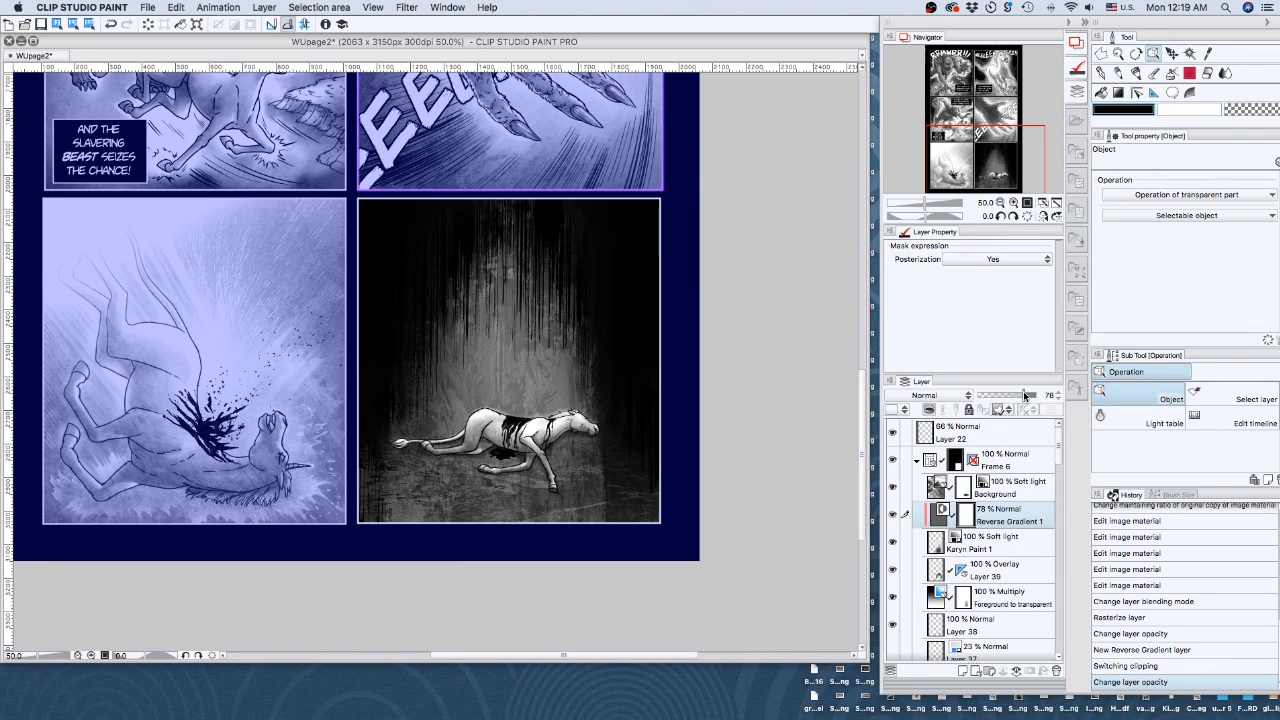
left_click_drag(1024, 396, 1050, 396)
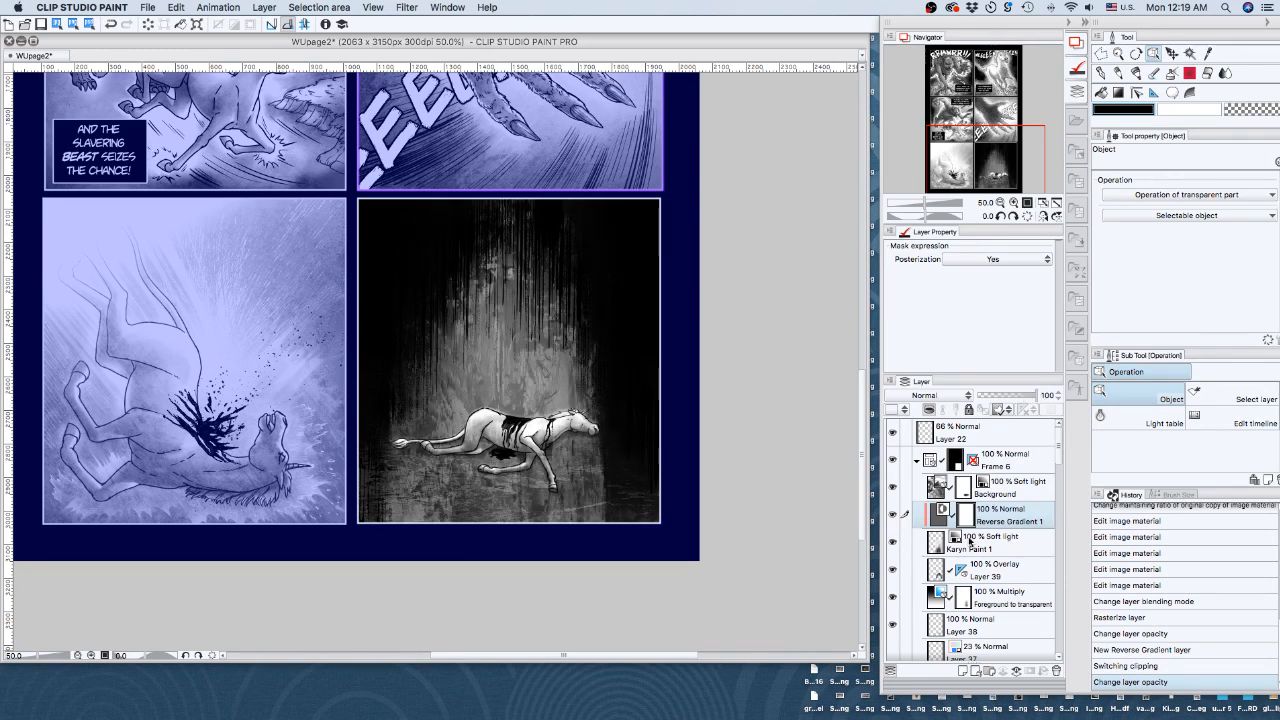
left_click_drag(990, 518, 1056, 671)
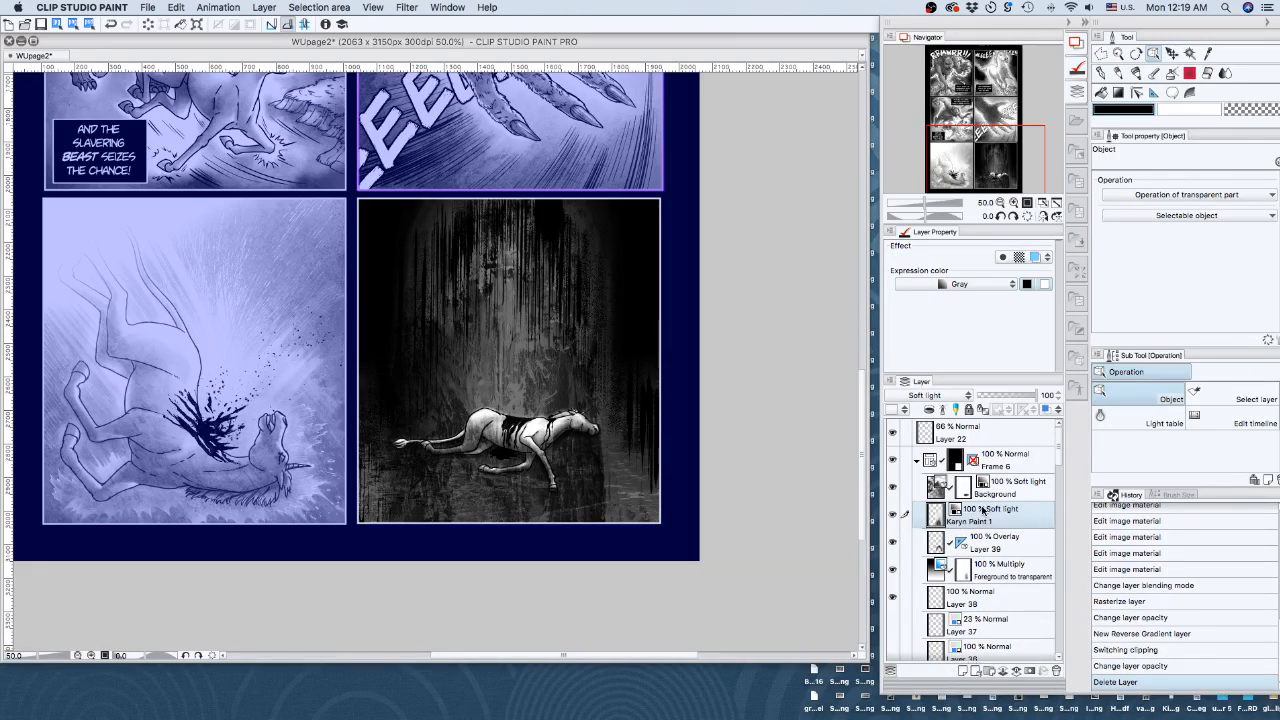
Try Karyn Paint 1 in Divide mode at 25% opacity, placed above the Background texture layer
left_click(930, 395)
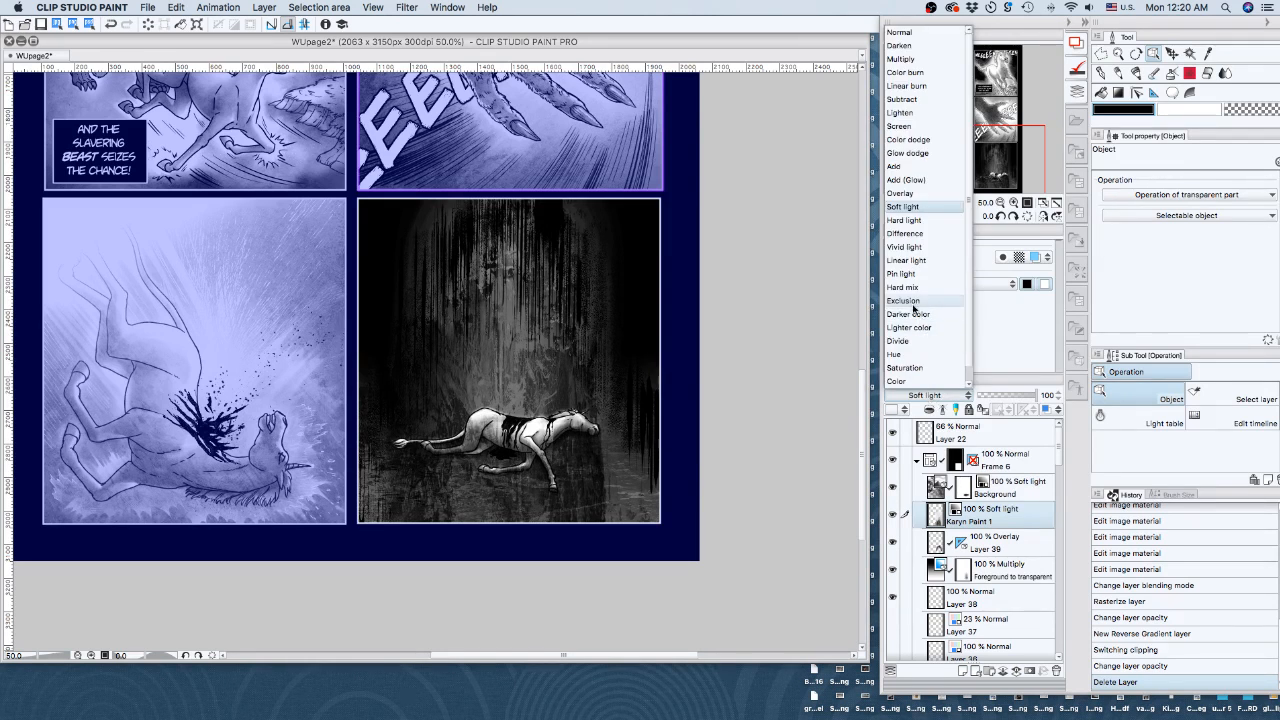
left_click(909, 342)
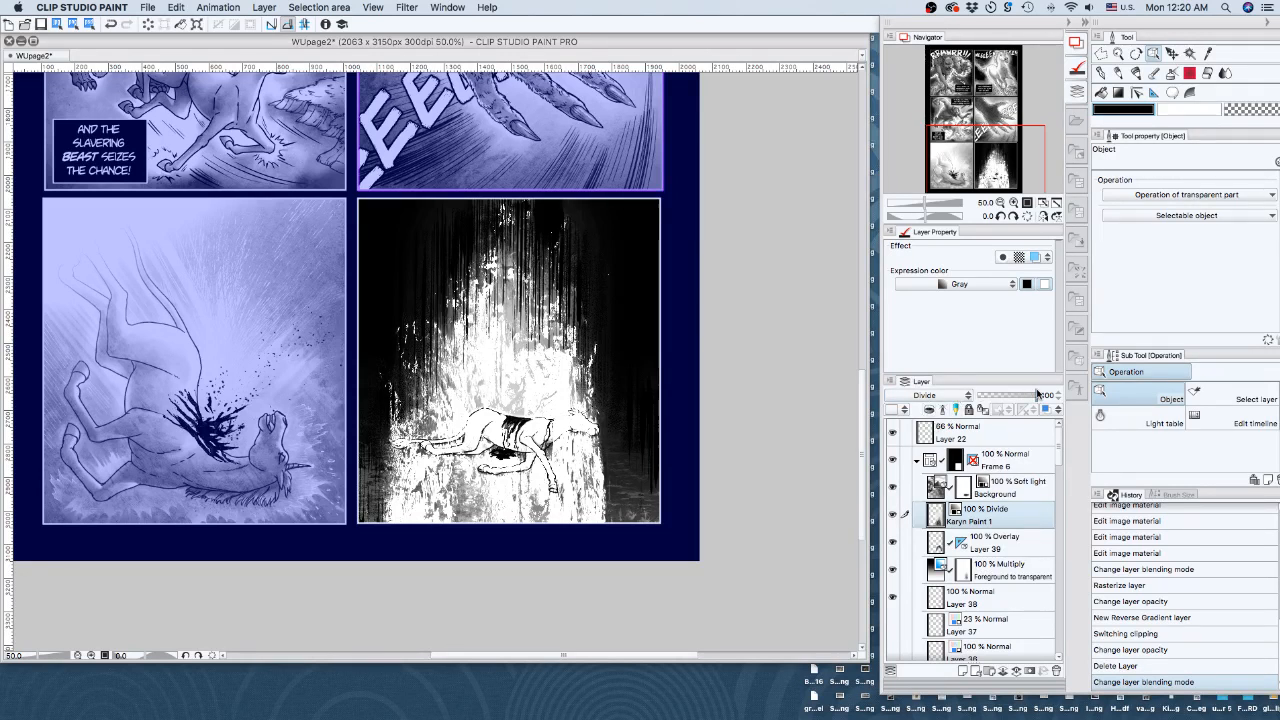
left_click_drag(1040, 395, 993, 396)
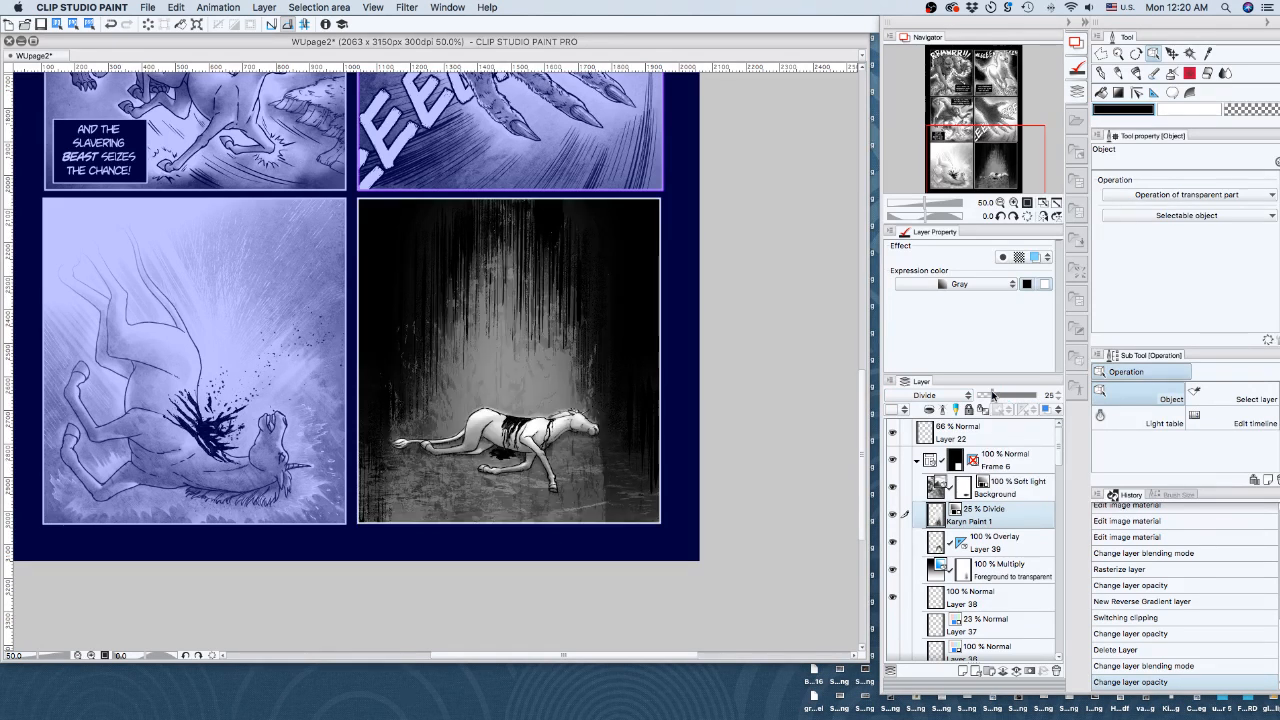
left_click_drag(982, 517, 981, 487)
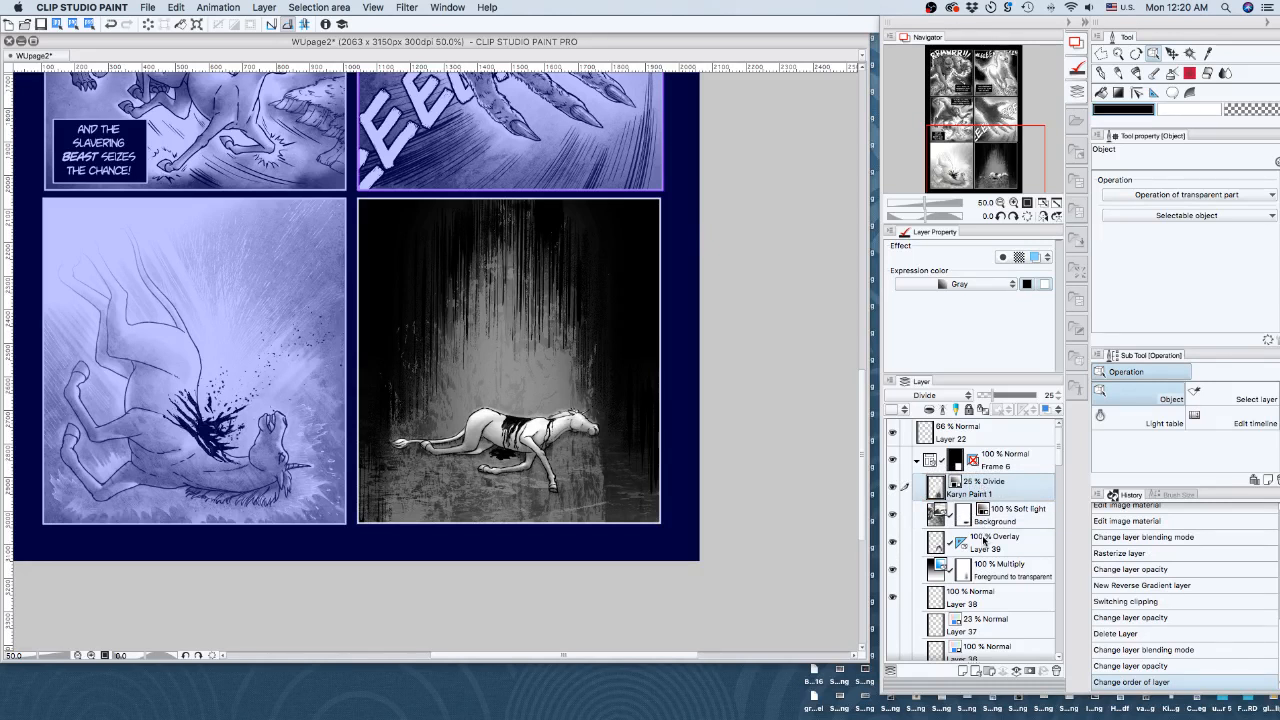
Compare the panel with Layer 39's strokes hidden and shown, and set that layer to Normal mode at 68% opacity
left_click(986, 539)
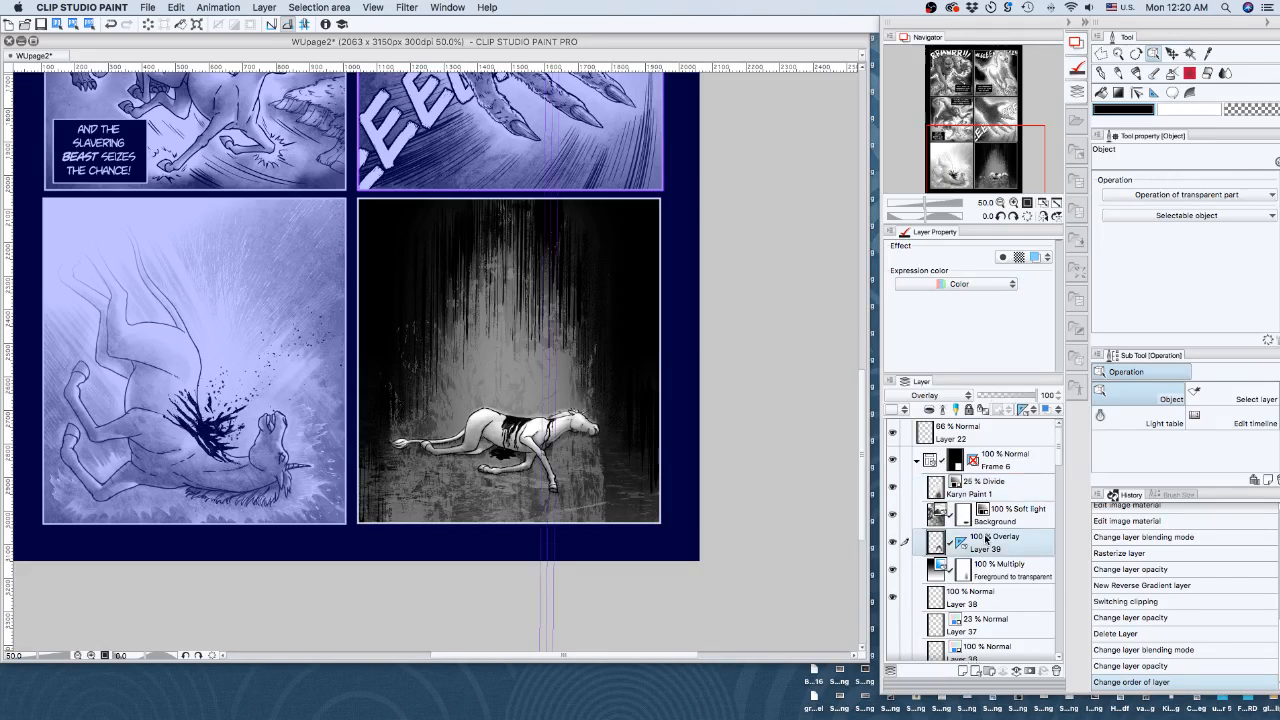
left_click(893, 541)
left_click(893, 541)
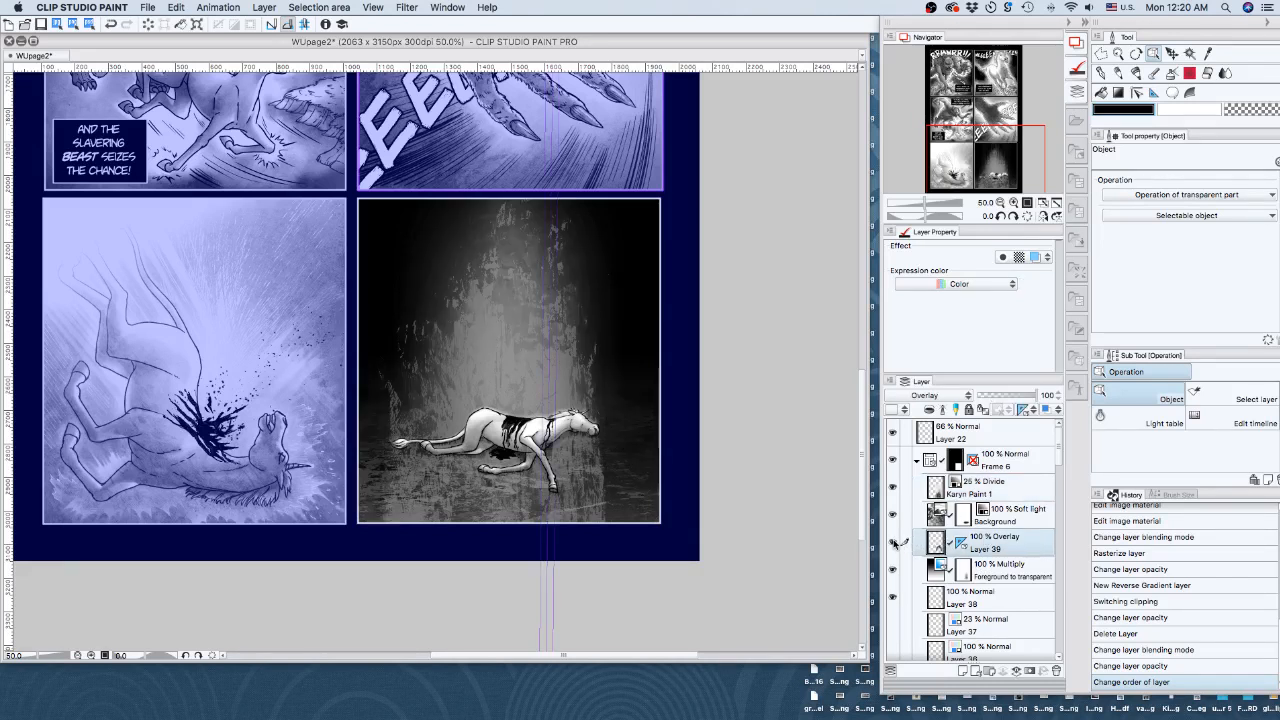
left_click(924, 397)
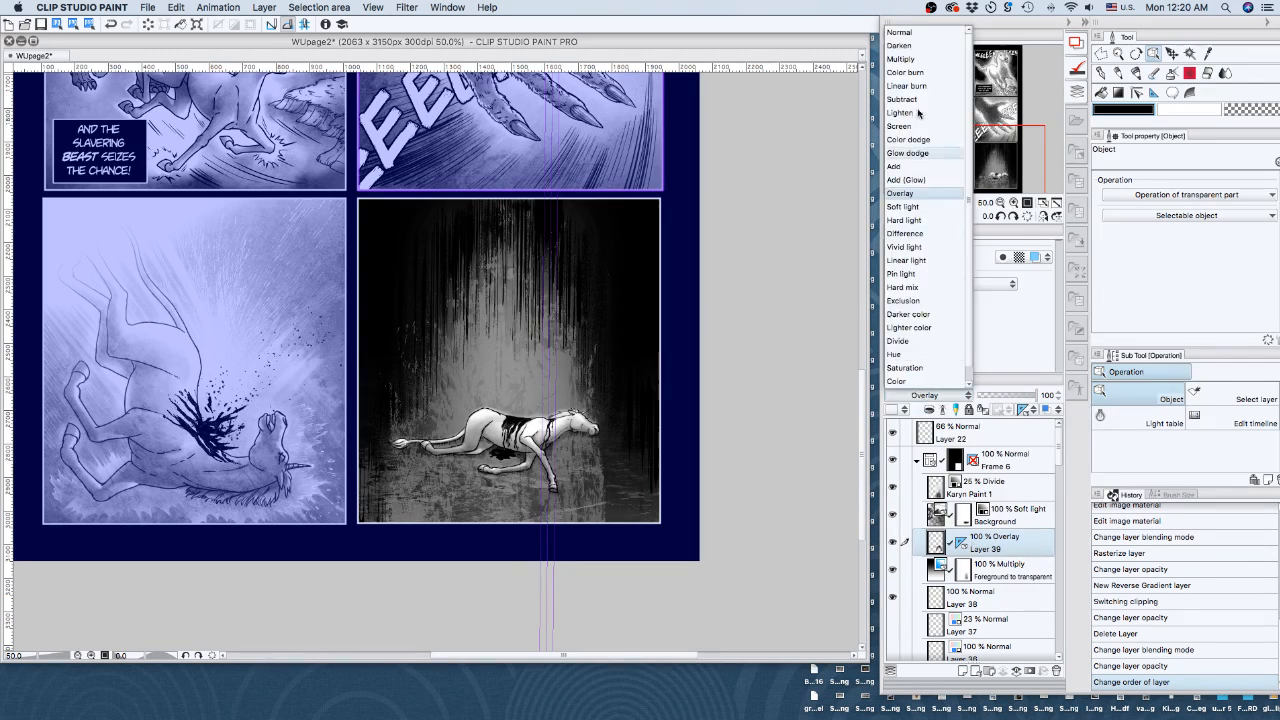
left_click(899, 32)
left_click_drag(1041, 400, 998, 396)
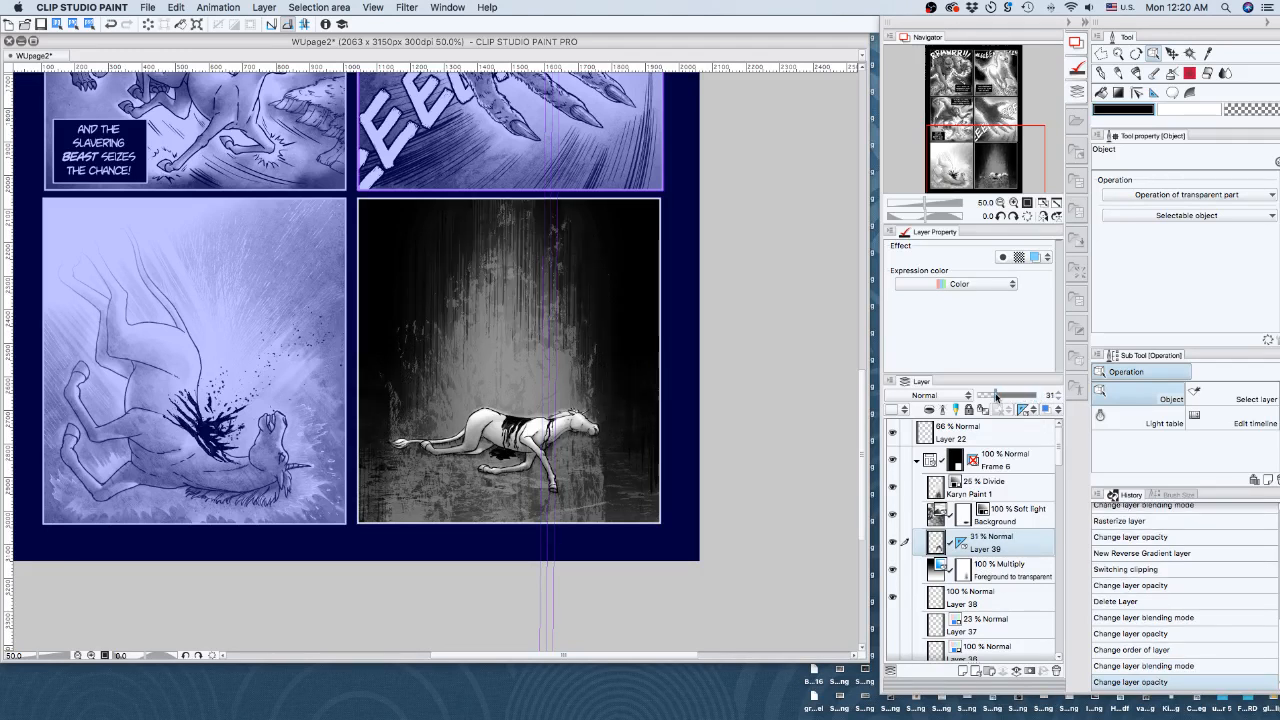
left_click(1019, 396)
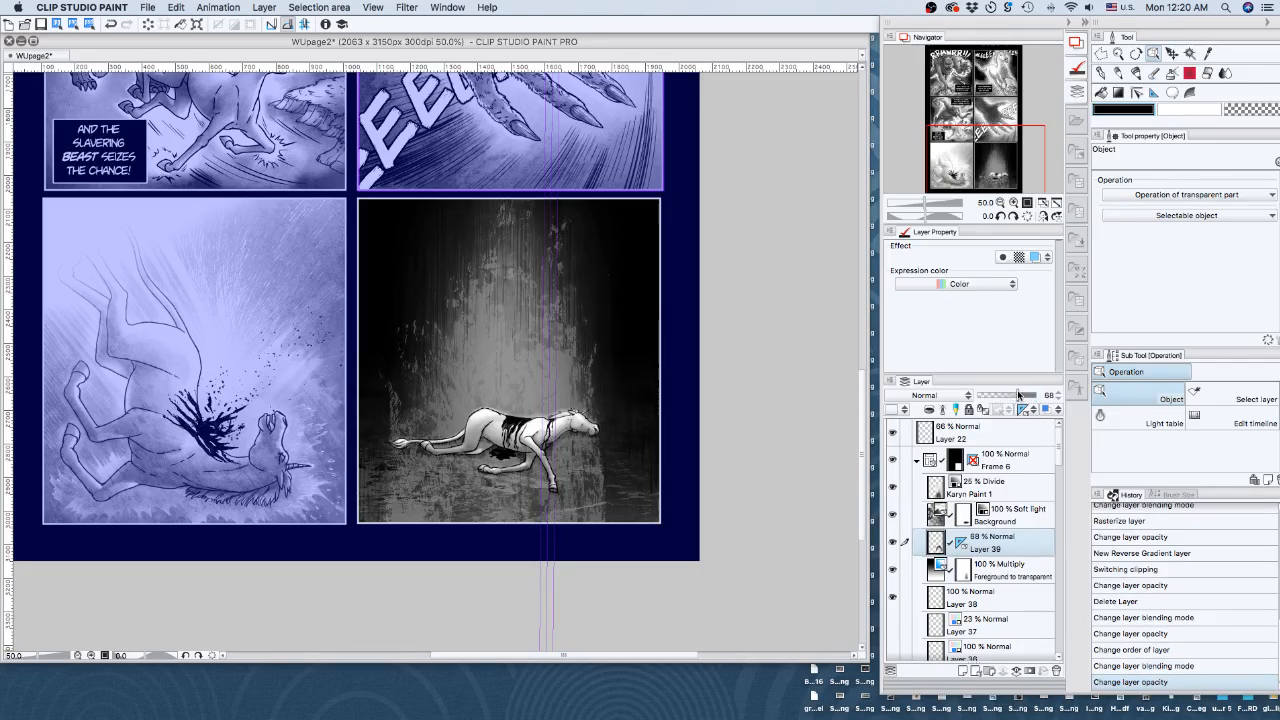
Move Karyn Paint 1 back below the Background texture layer and try its Divide effect at 40% and 65% opacity
left_click_drag(990, 488, 988, 528)
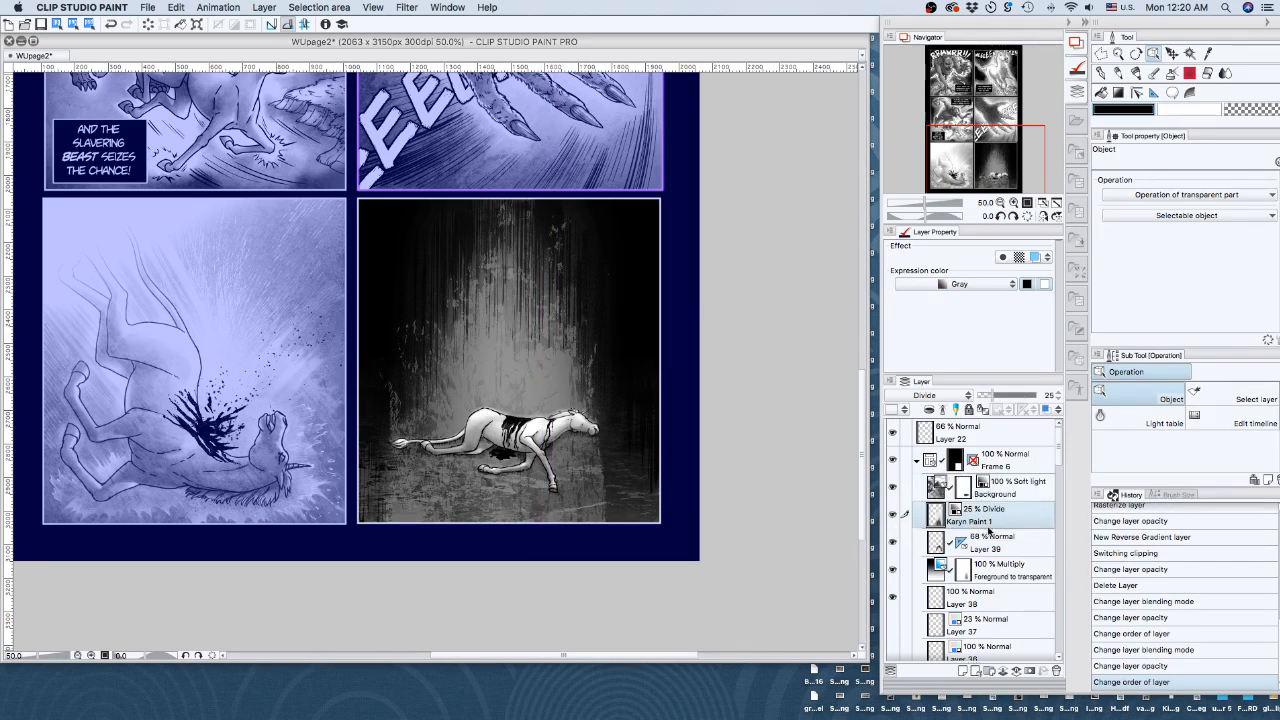
left_click(1027, 396)
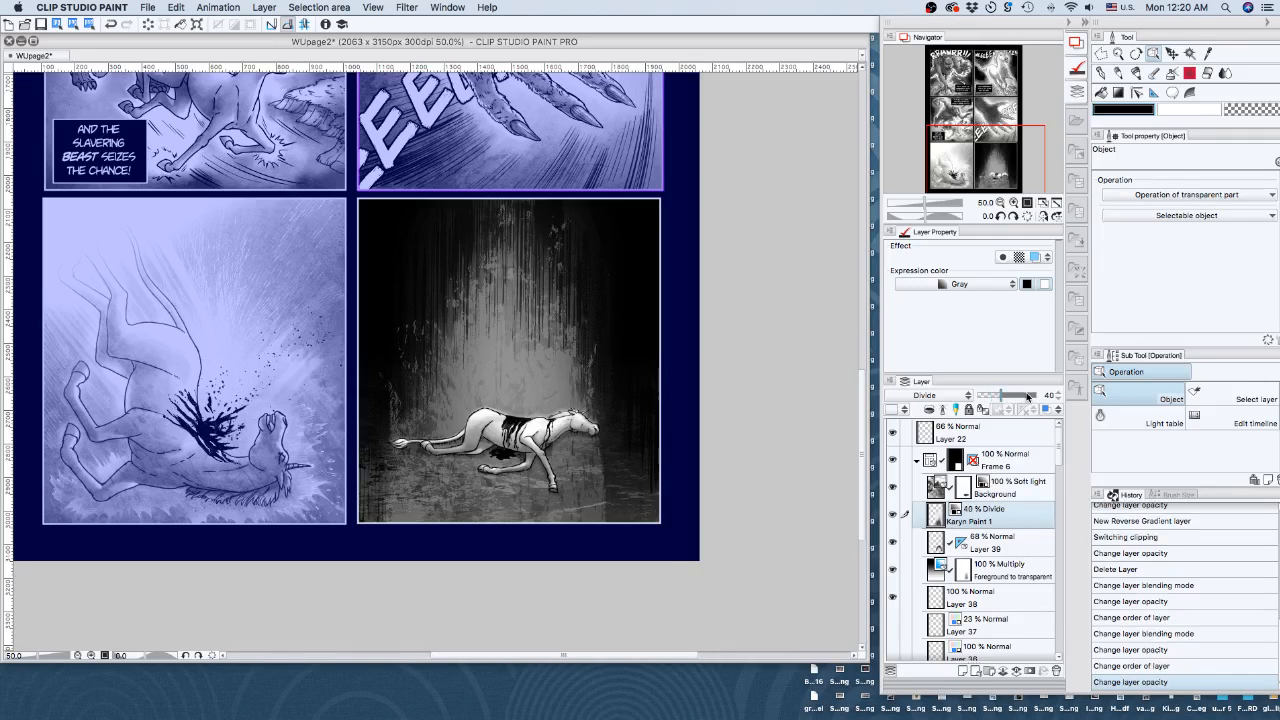
left_click_drag(1027, 396, 1012, 400)
Try Karyn Paint 1 in Difference mode at 34% opacity
left_click(960, 396)
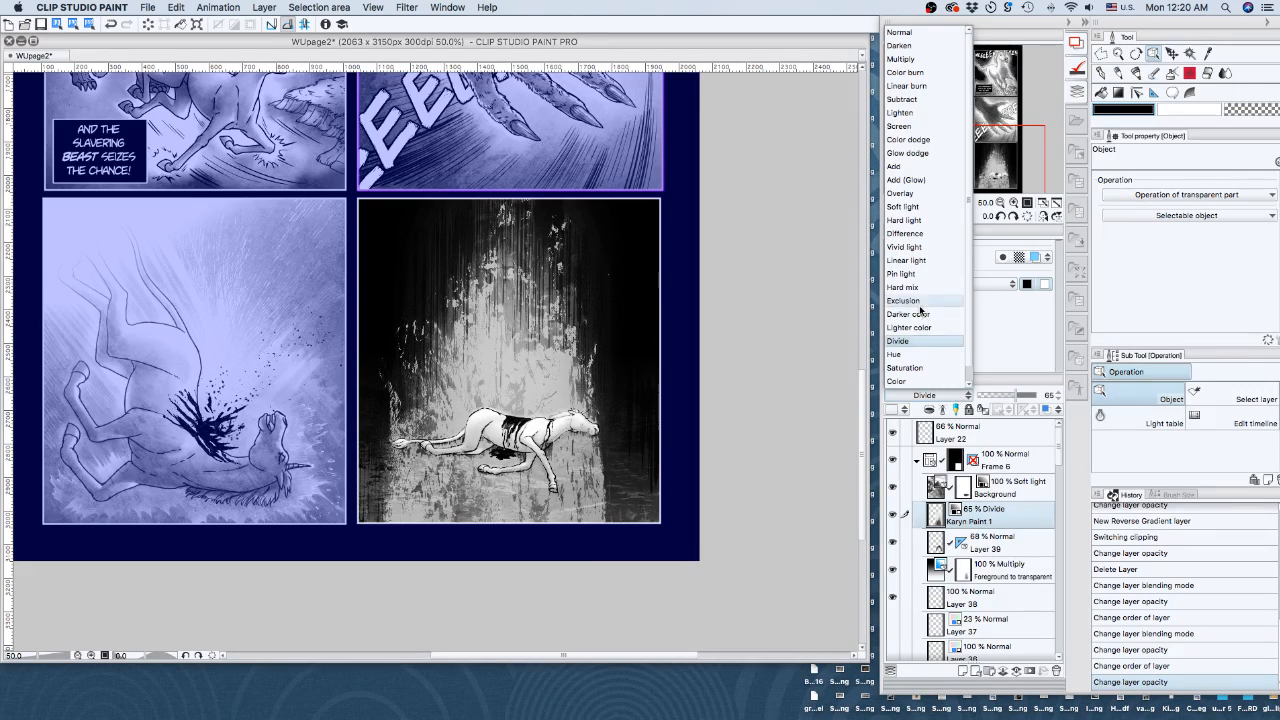
left_click(912, 234)
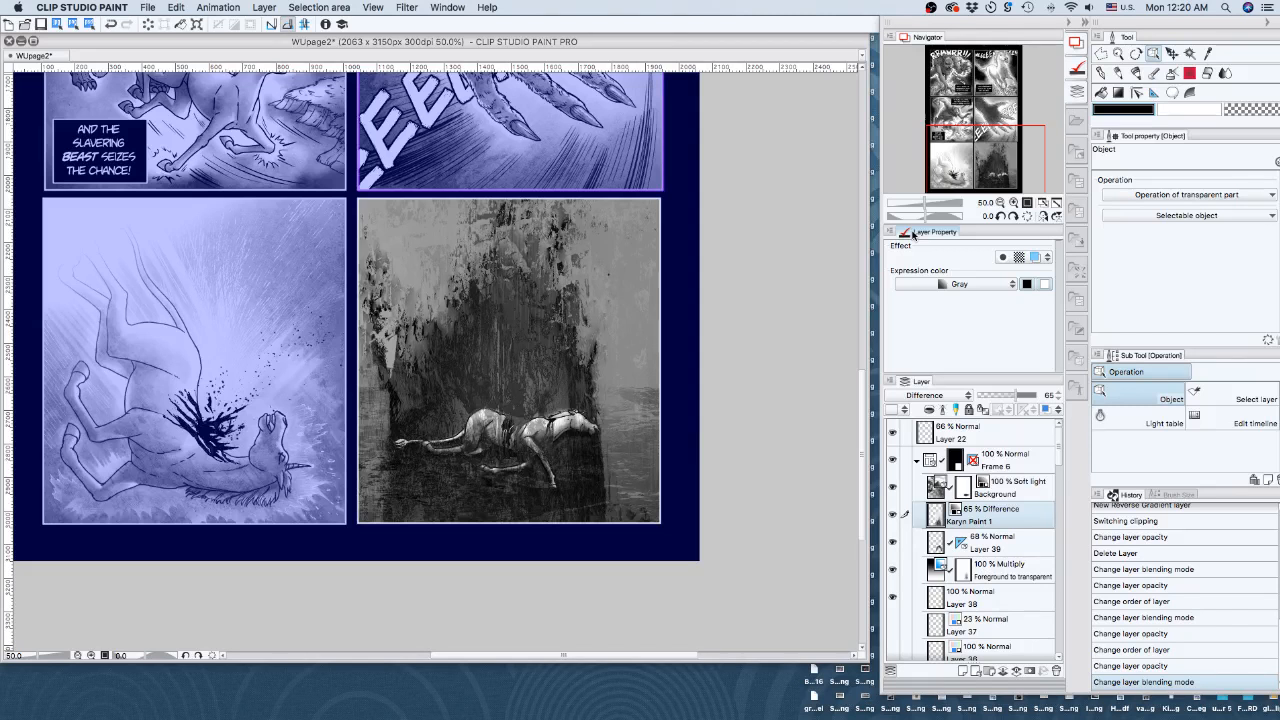
mouse_move(1016, 396)
left_mouse_down()
mouse_move(1034, 396)
mouse_move(997, 396)
left_mouse_up()
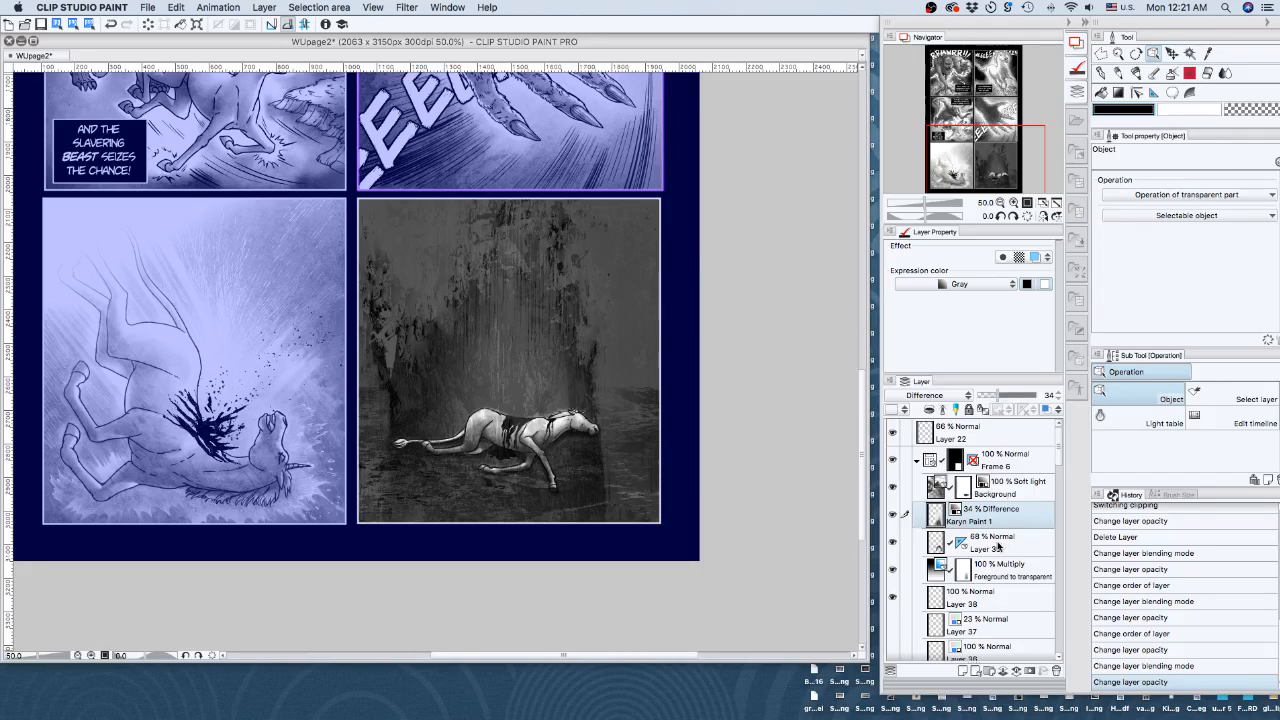
Clip Karyn Paint 1 to the stroke layer below, and set it to Normal mode at 49% opacity
left_click(929, 410)
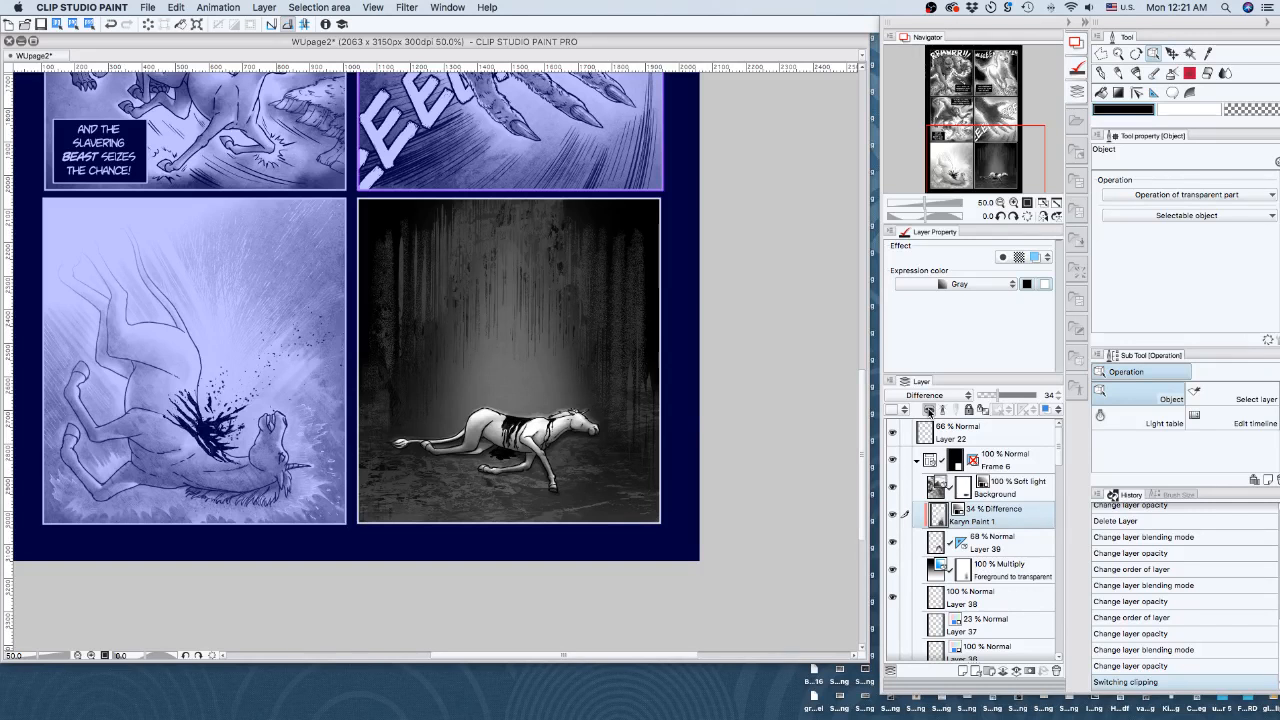
left_click_drag(1000, 397, 1021, 396)
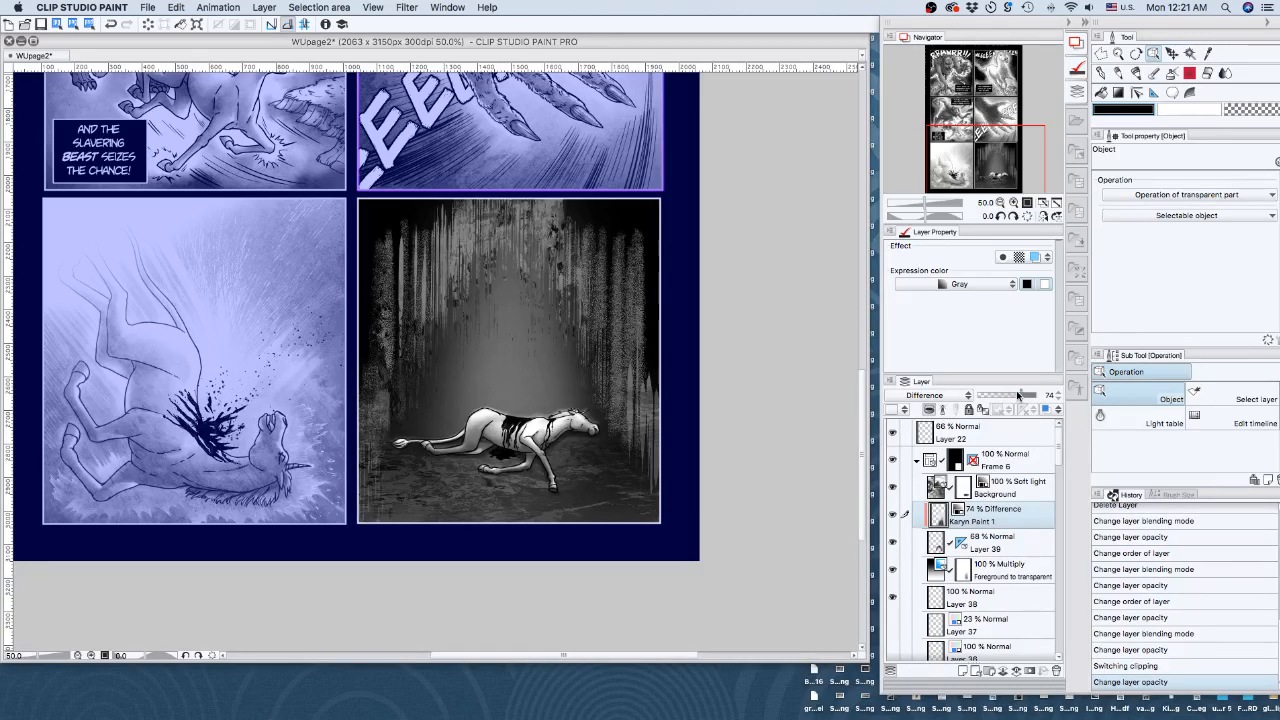
left_click_drag(1021, 396, 1007, 396)
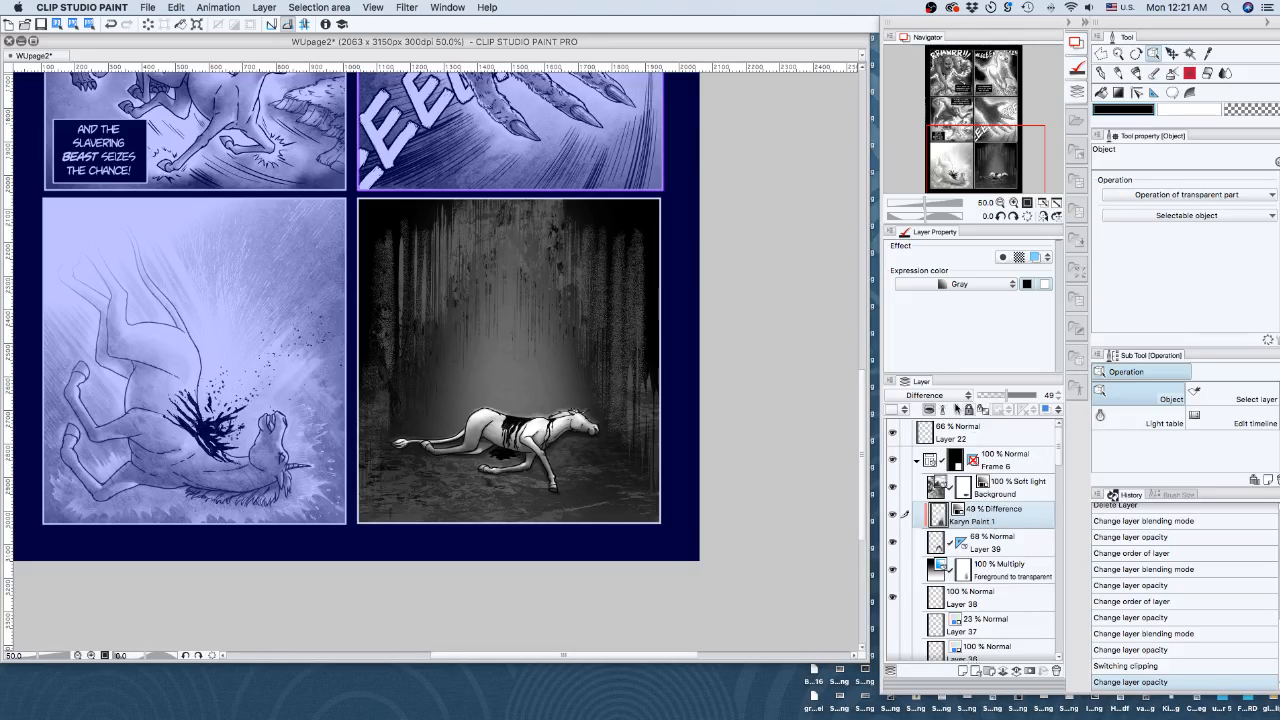
left_click(955, 396)
left_click(921, 33)
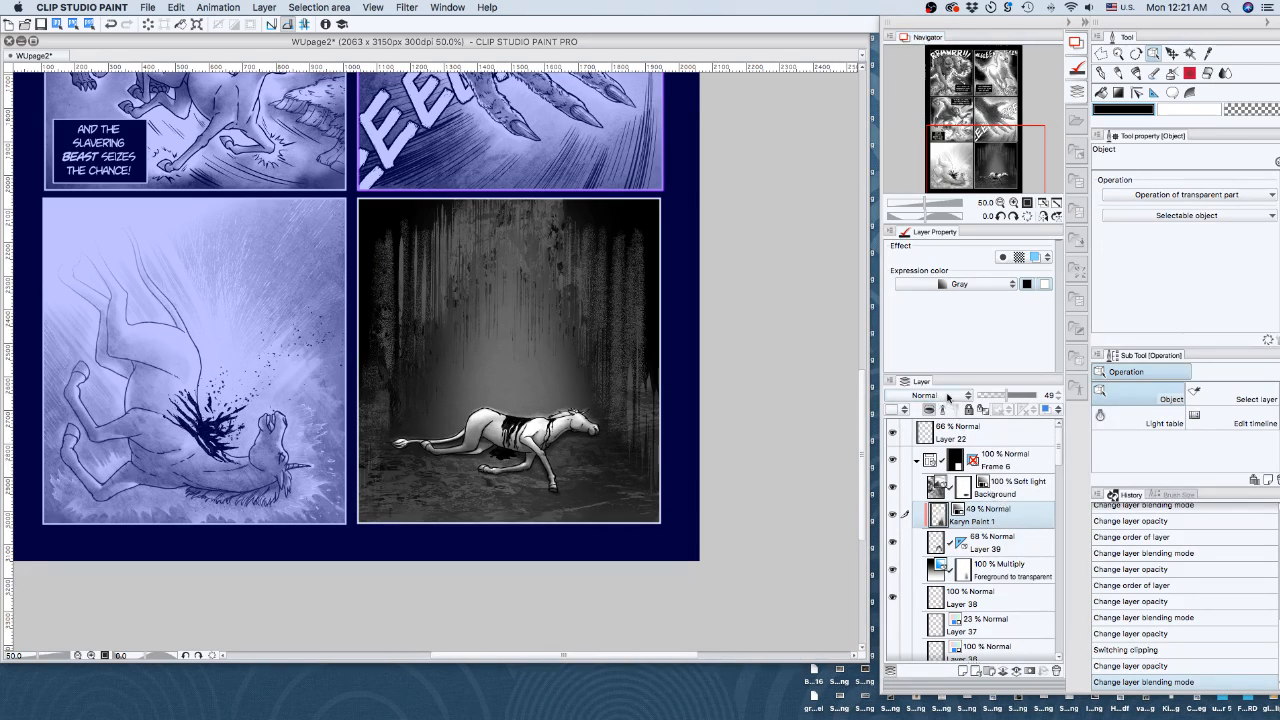
Raise Karyn Paint 1 to 100% opacity and unclip it from the stroke layer below
left_click_drag(1012, 396, 1052, 397)
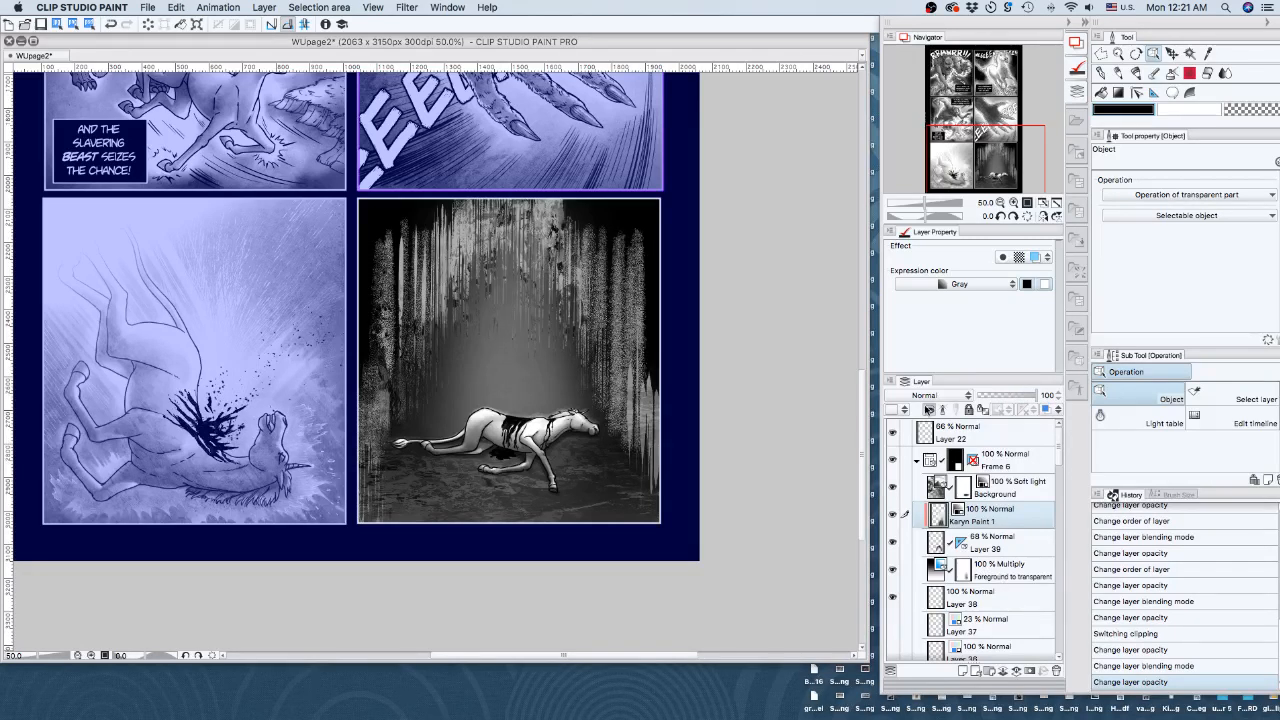
left_click(928, 410)
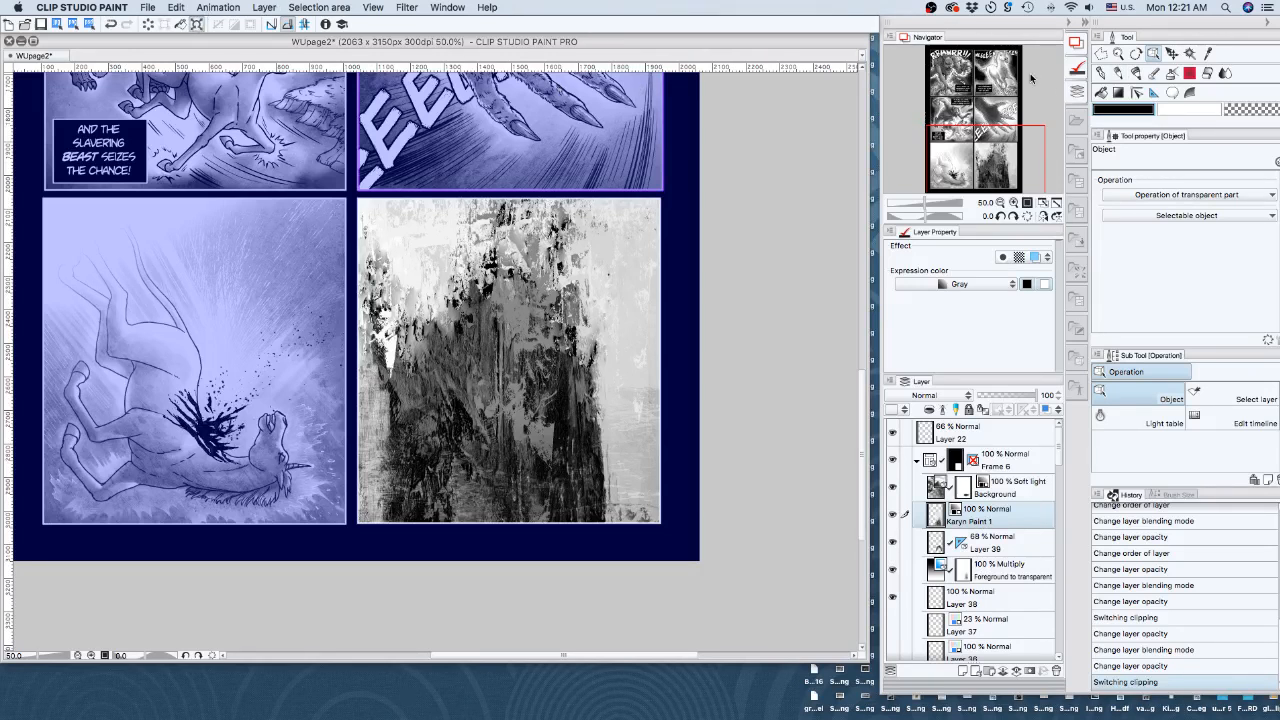
Flip Karyn Paint 1 horizontally and vertically, and shift it down so its dark area covers the upper part of the last panel
key("super+t")
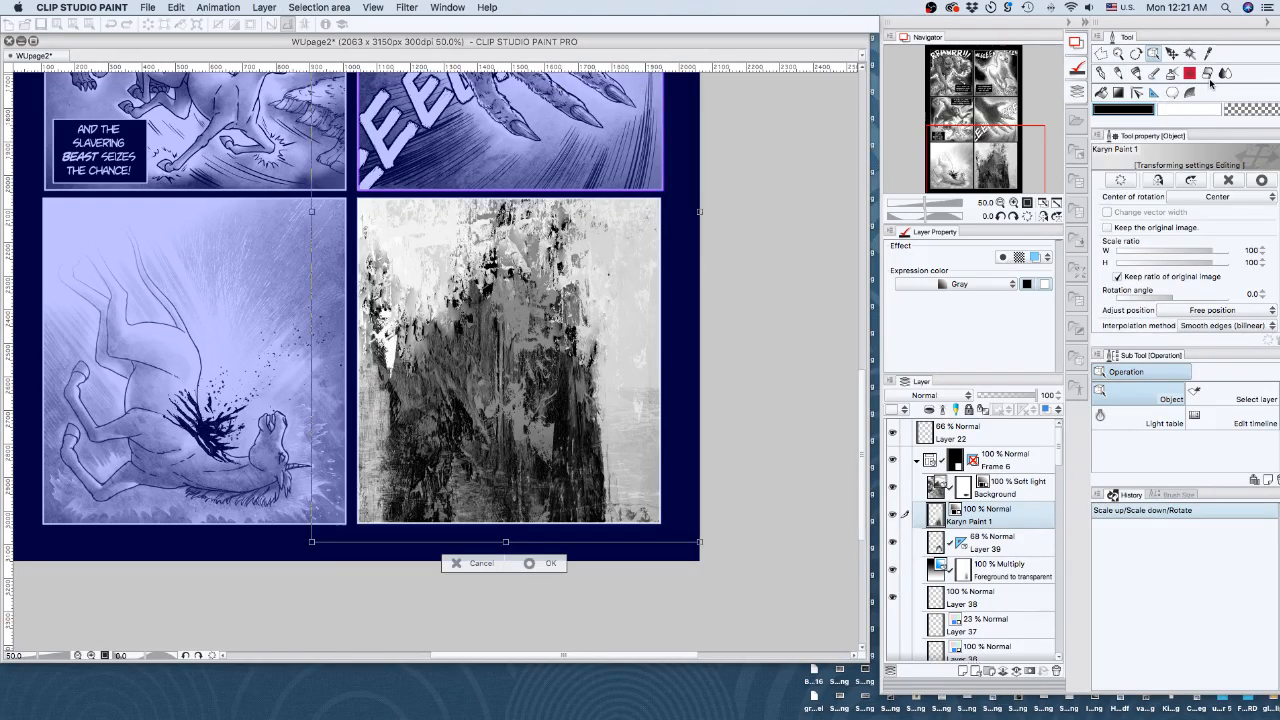
left_click(1157, 181)
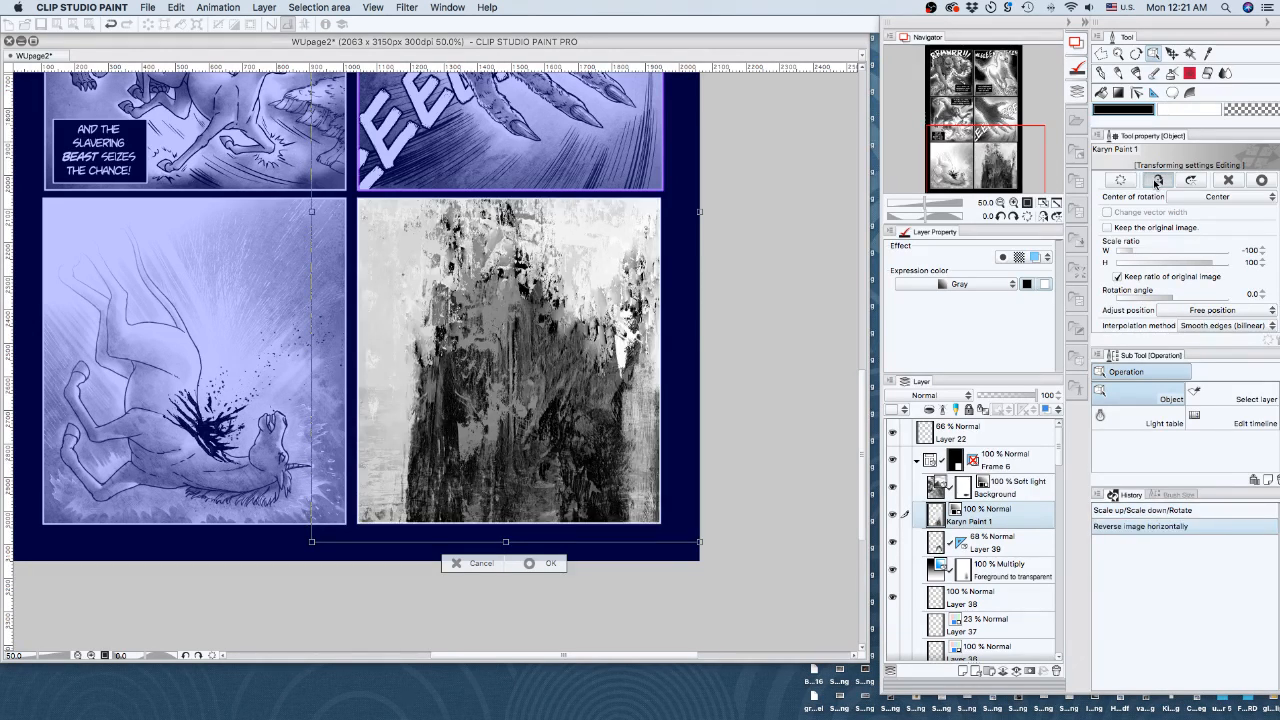
left_click(1191, 181)
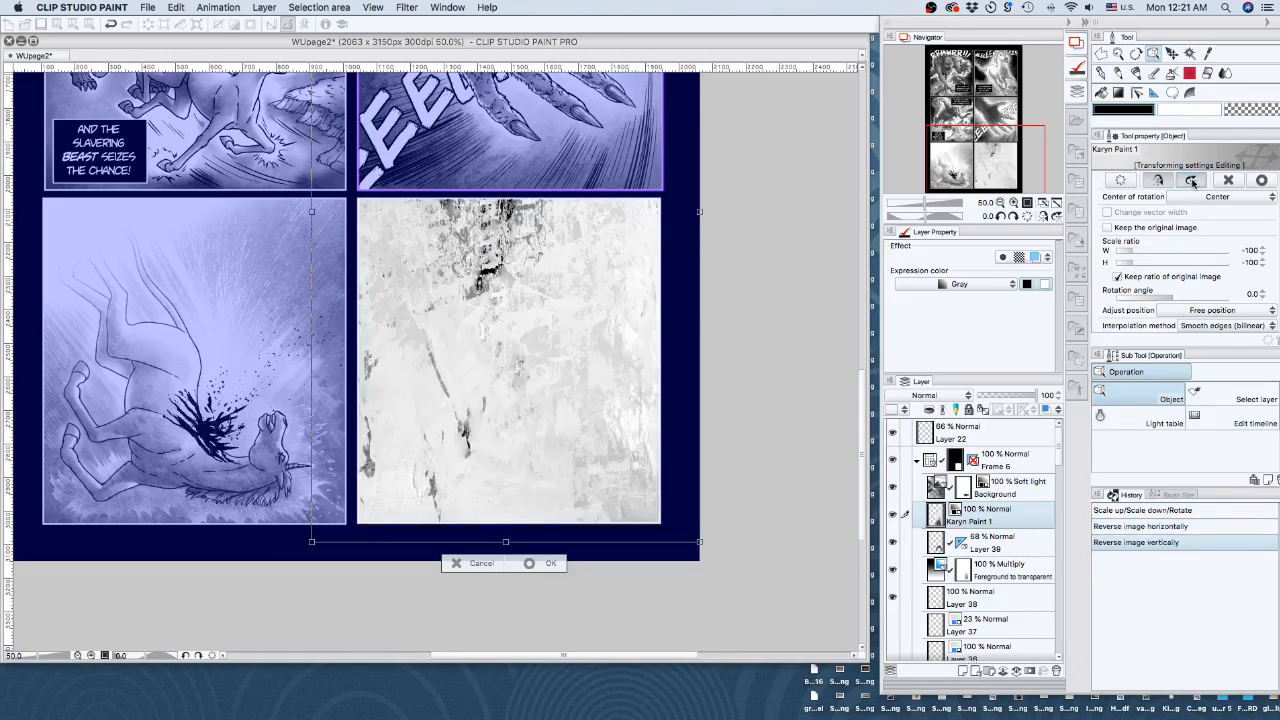
left_click_drag(986, 145, 985, 113)
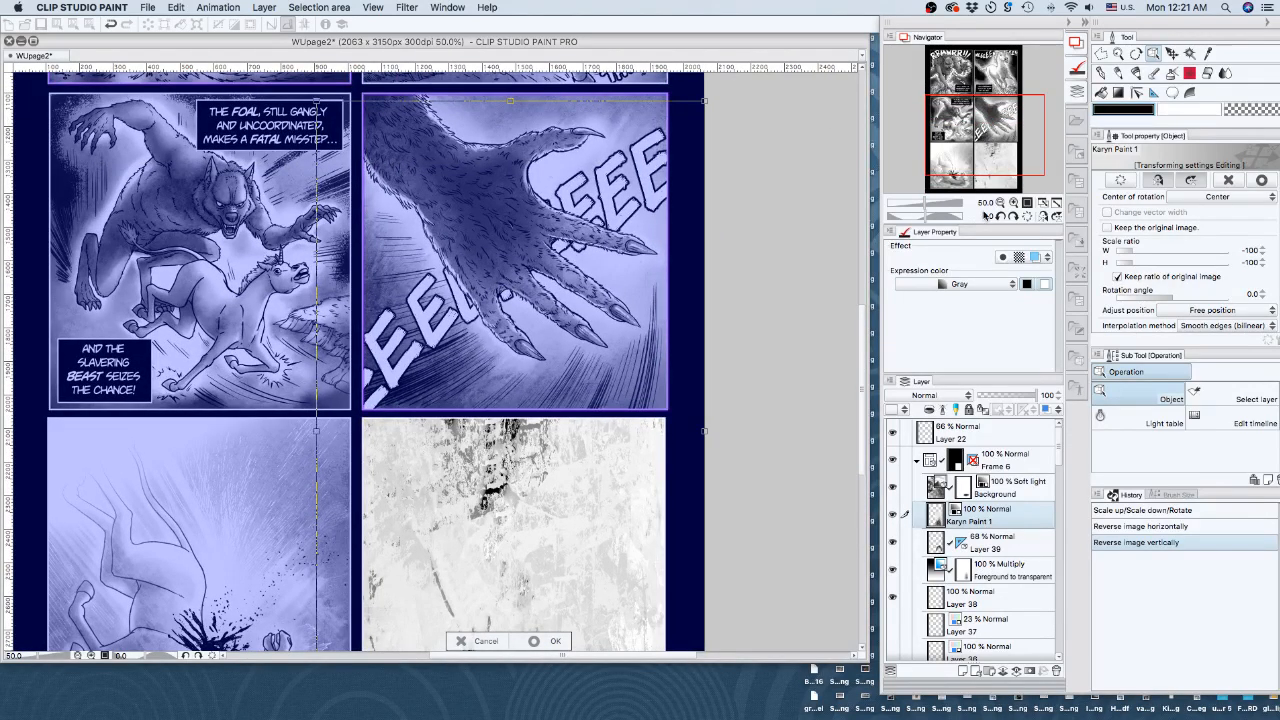
left_click(1000, 203)
left_click(1000, 203)
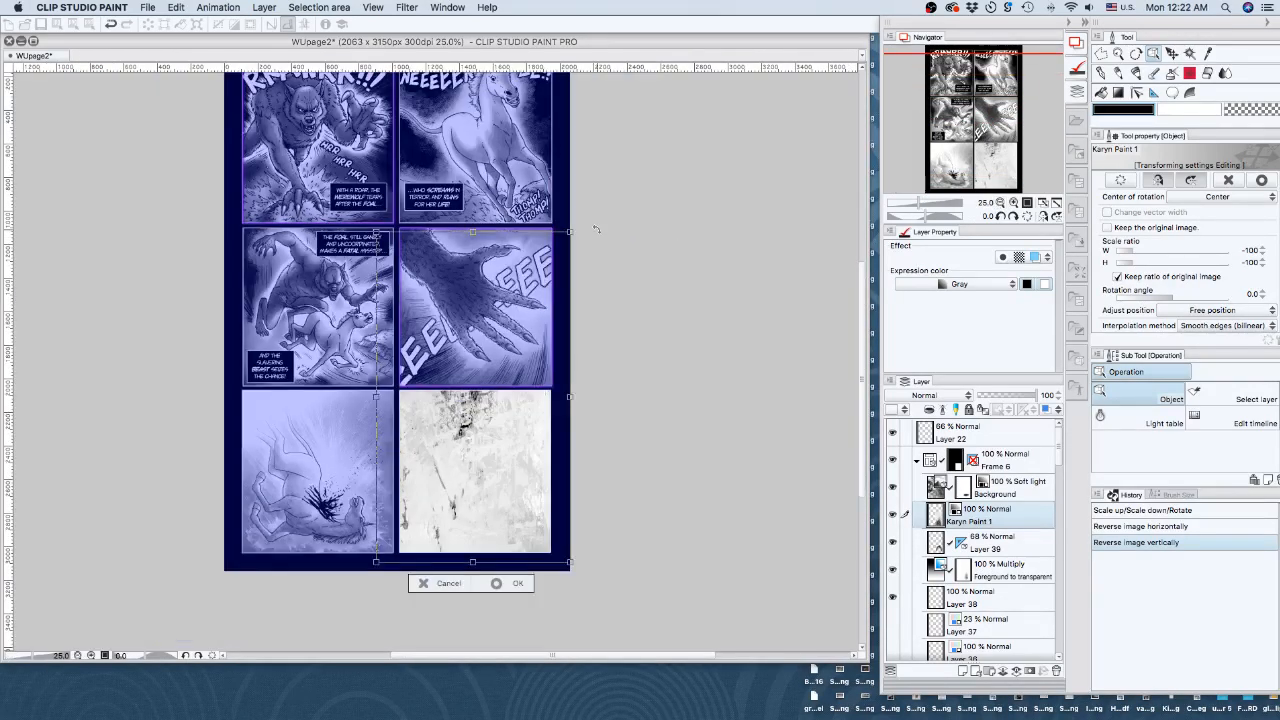
left_click_drag(490, 491, 481, 608)
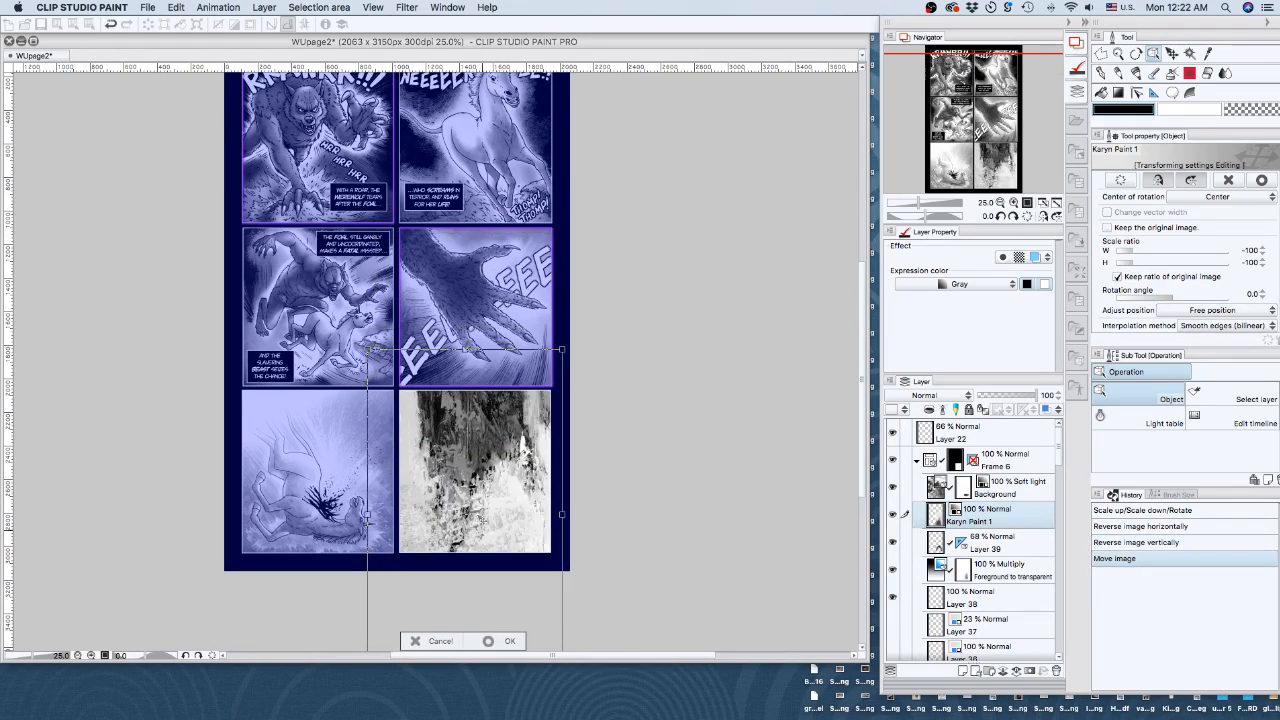
left_click_drag(484, 476, 480, 471)
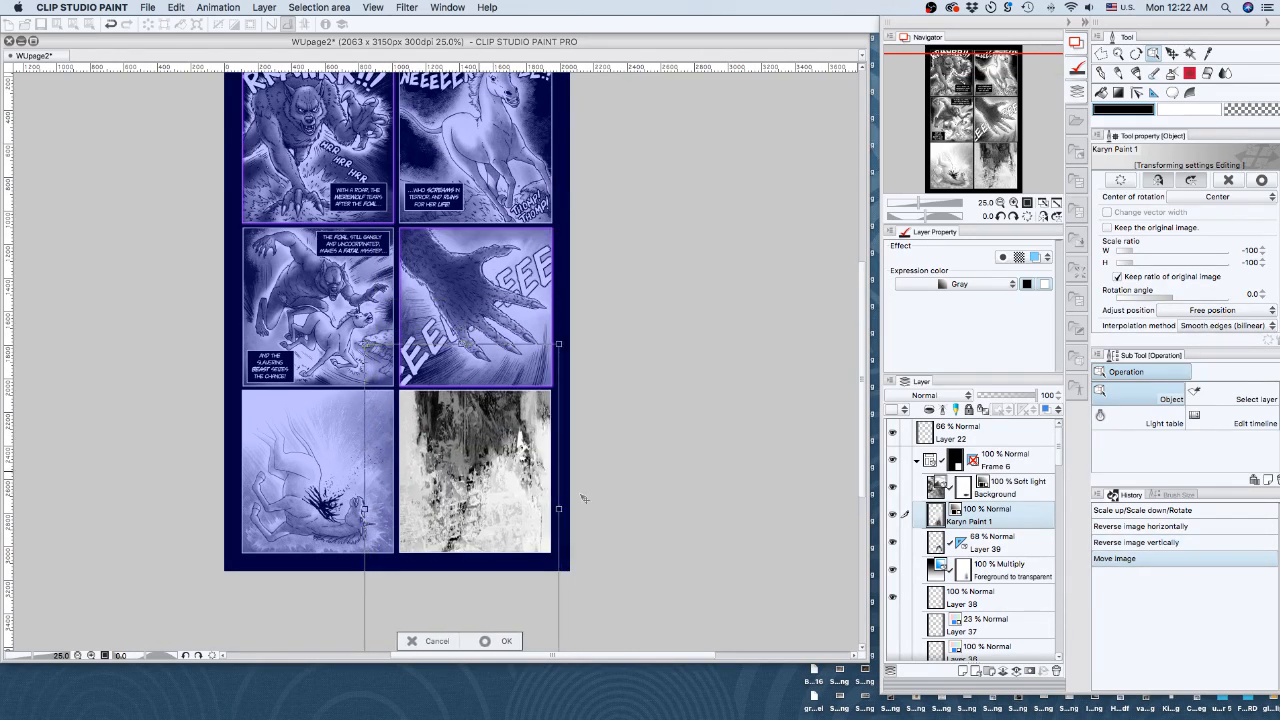
left_click(923, 398)
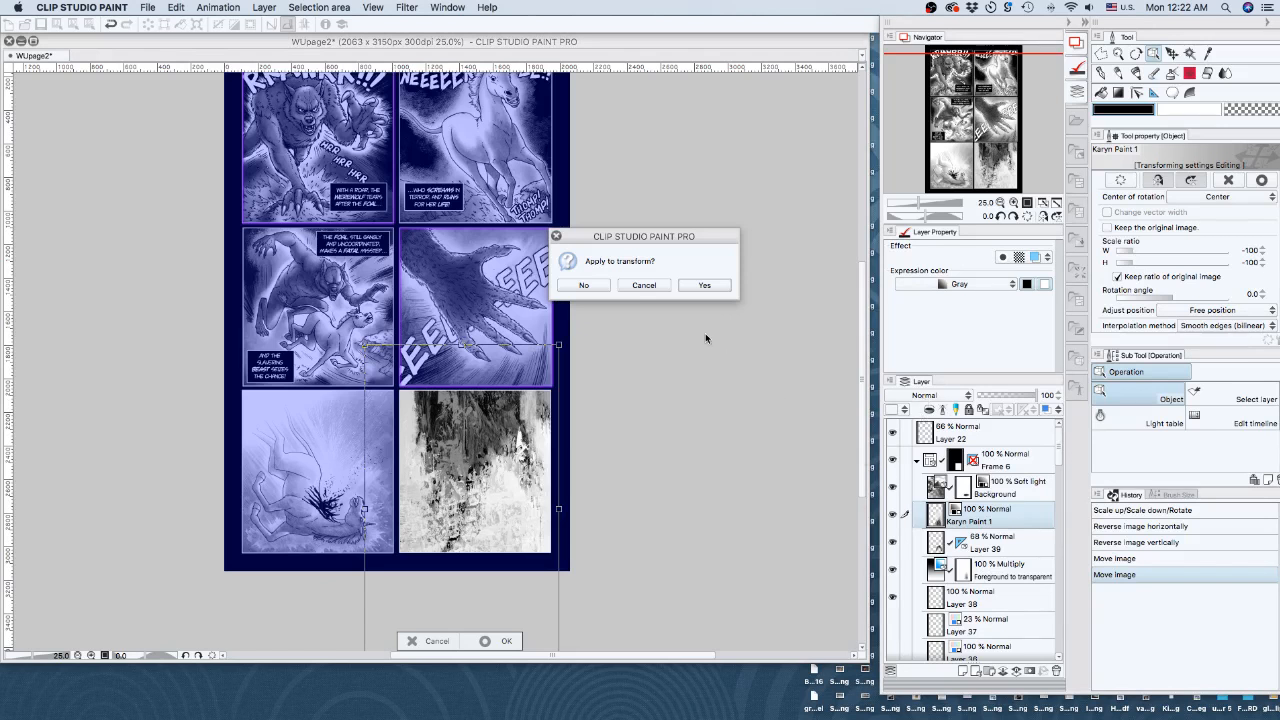
key("Return")
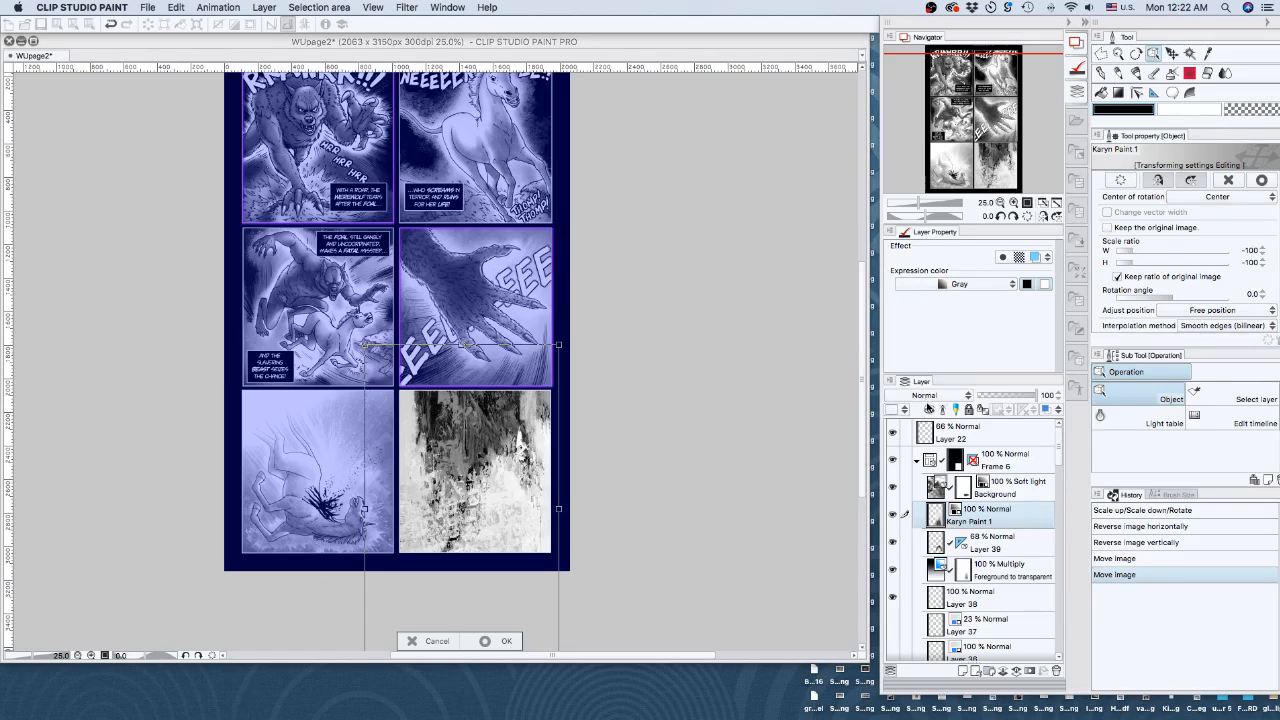
Set Karyn Paint 1 to Soft light mode at 50% opacity
left_click(926, 398)
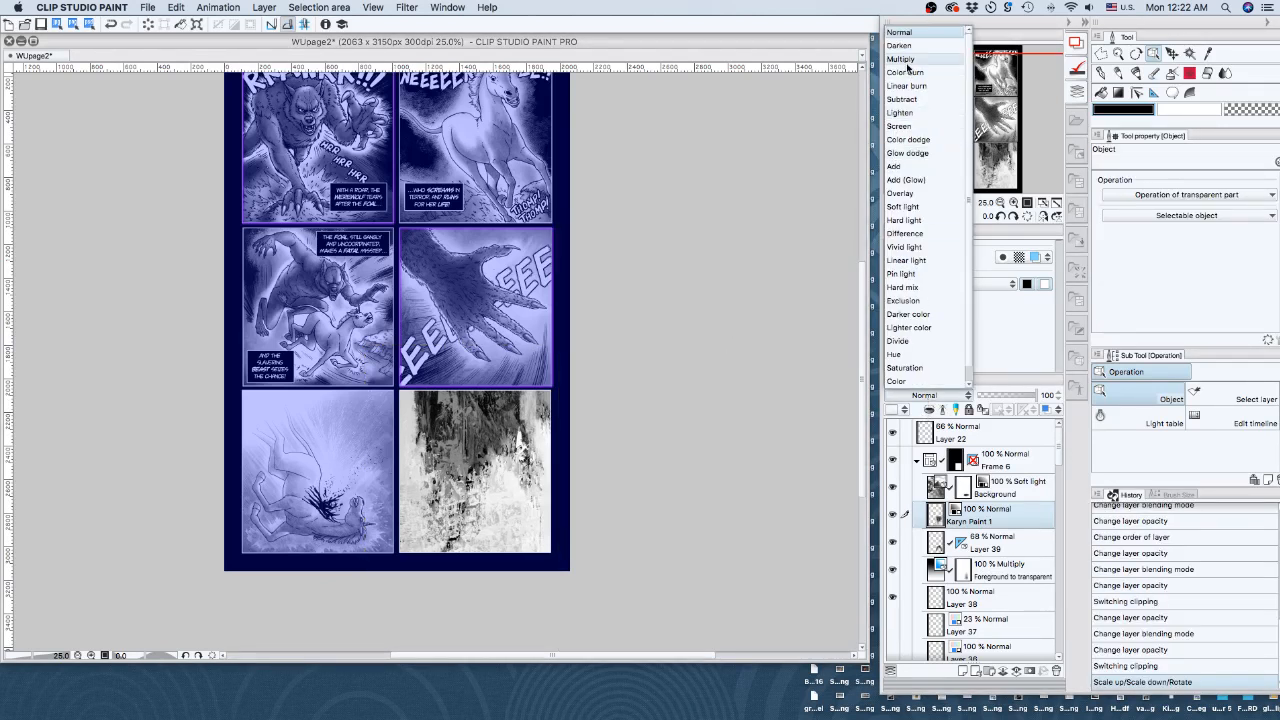
left_click(914, 205)
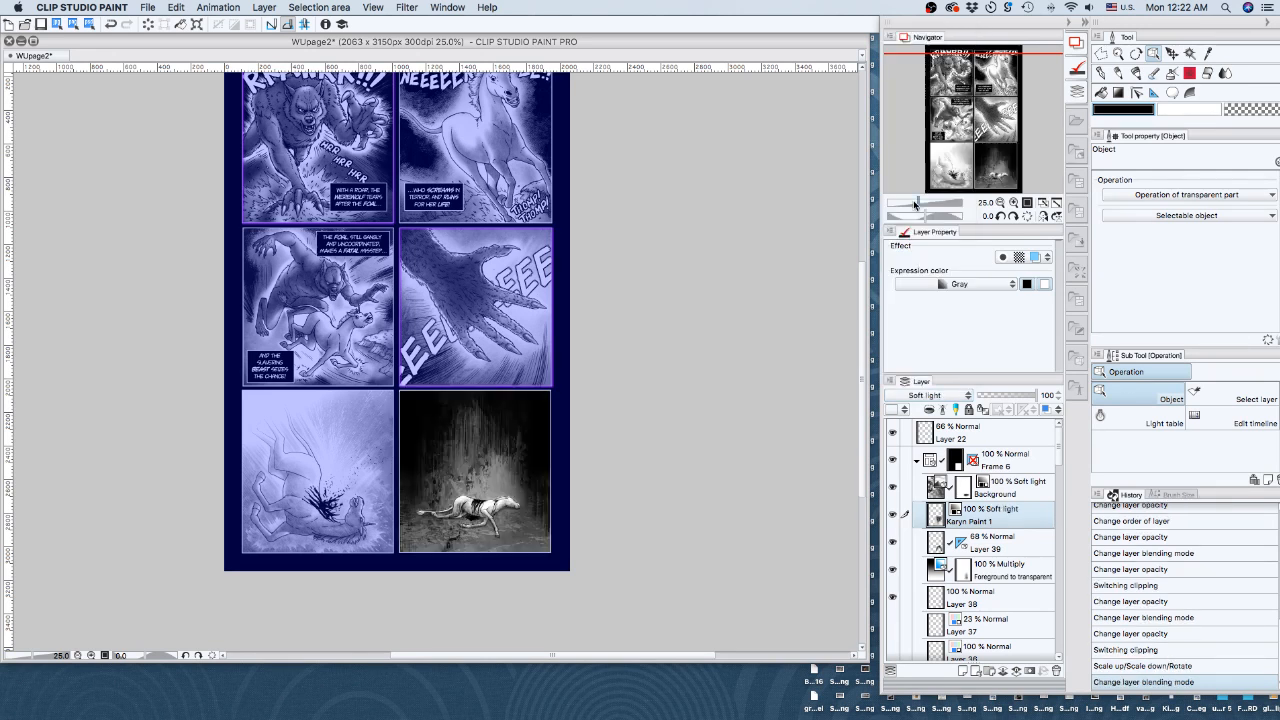
left_click(1014, 202)
left_click(1014, 202)
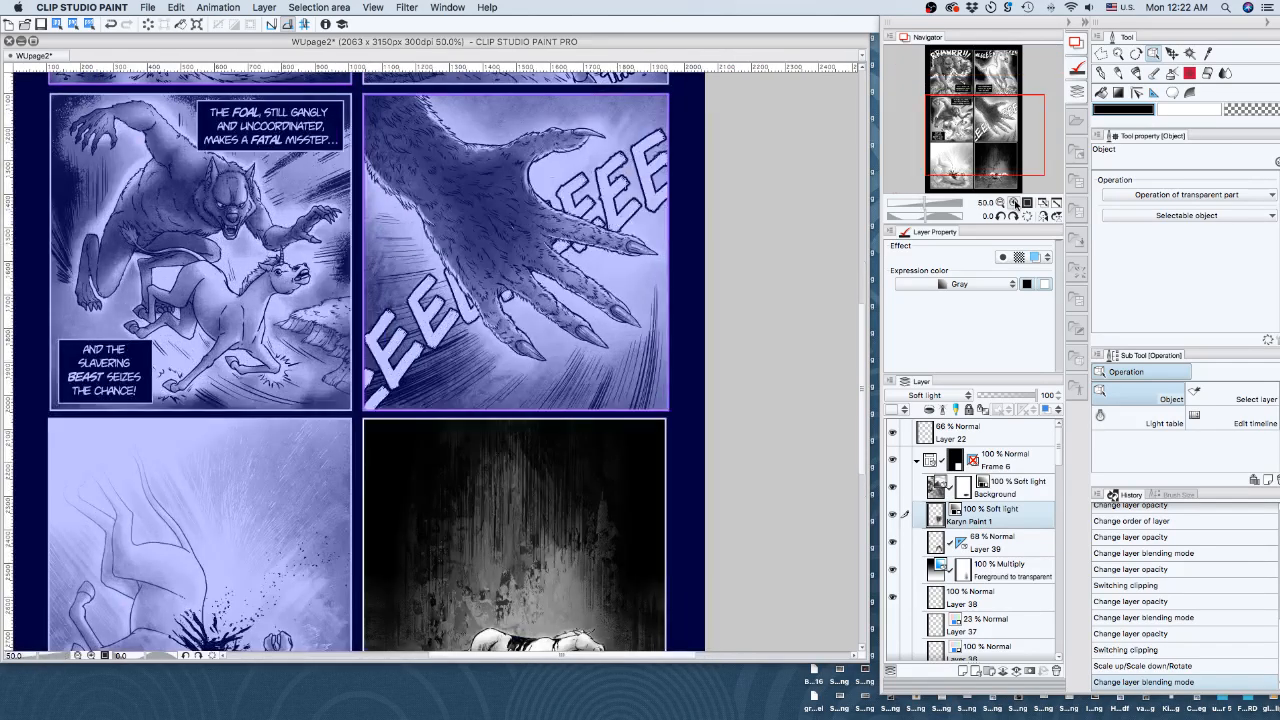
left_click(1014, 203)
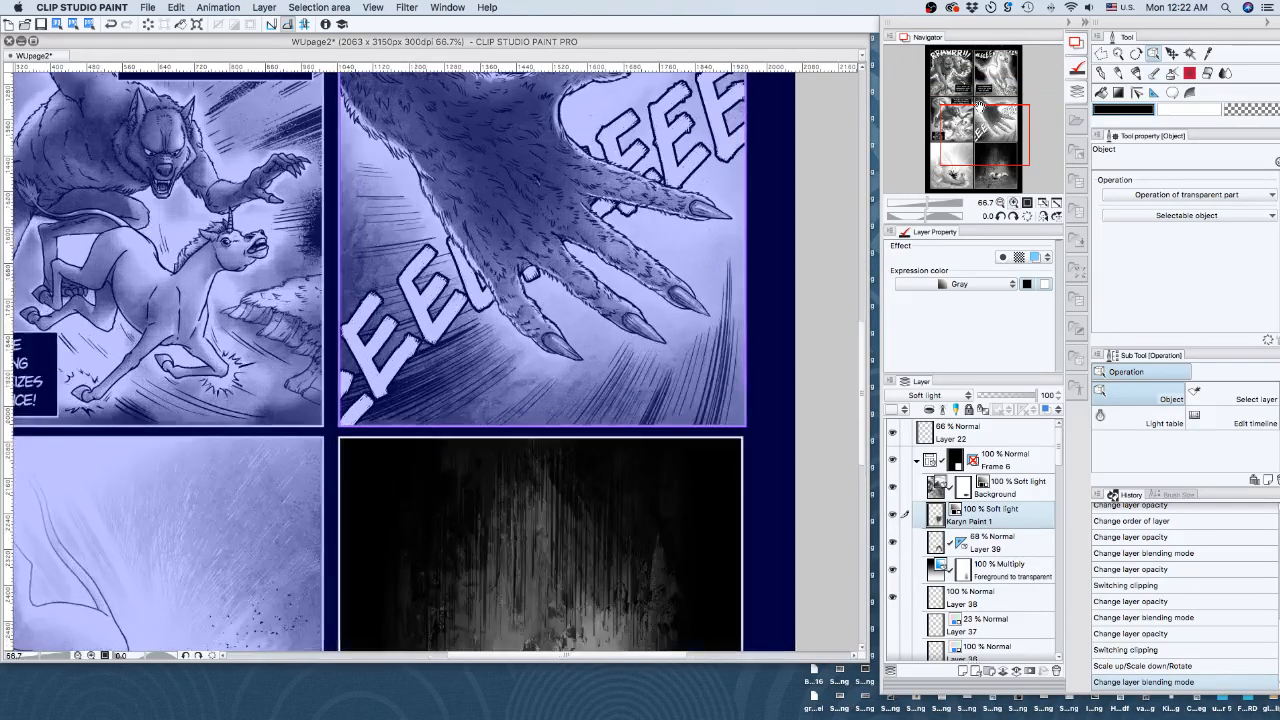
left_click_drag(978, 129, 976, 148)
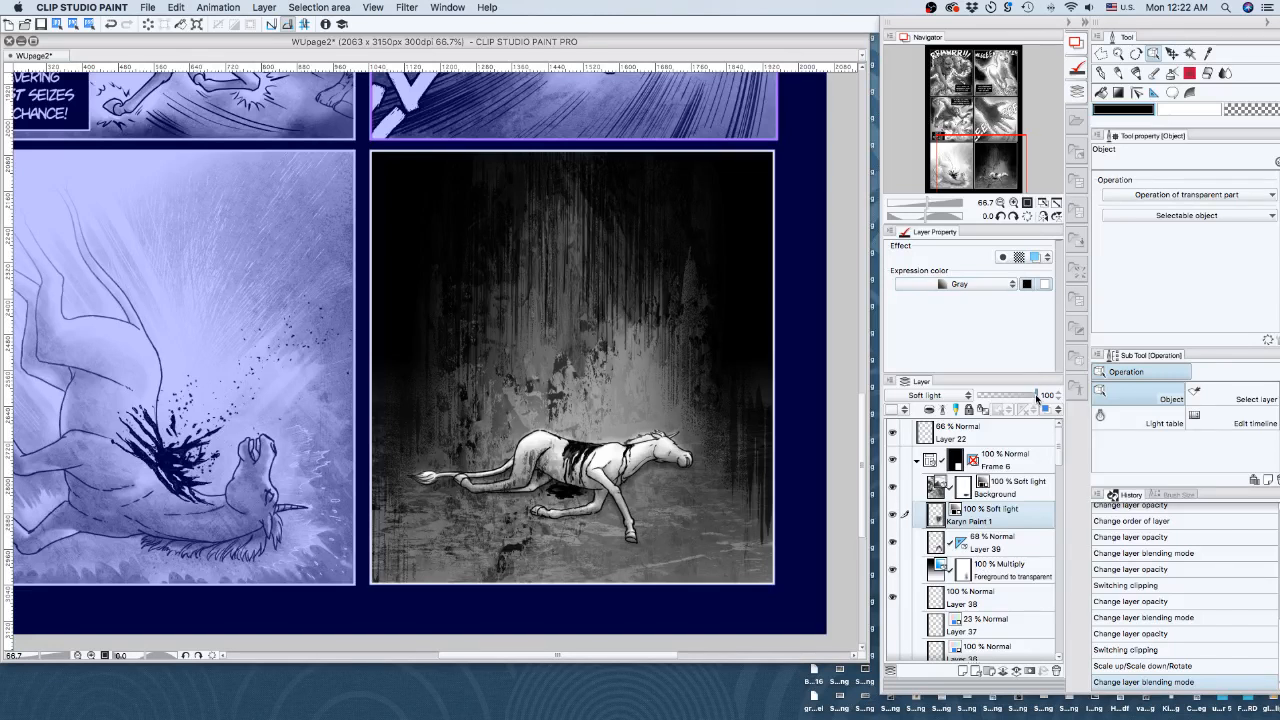
left_click(1008, 396)
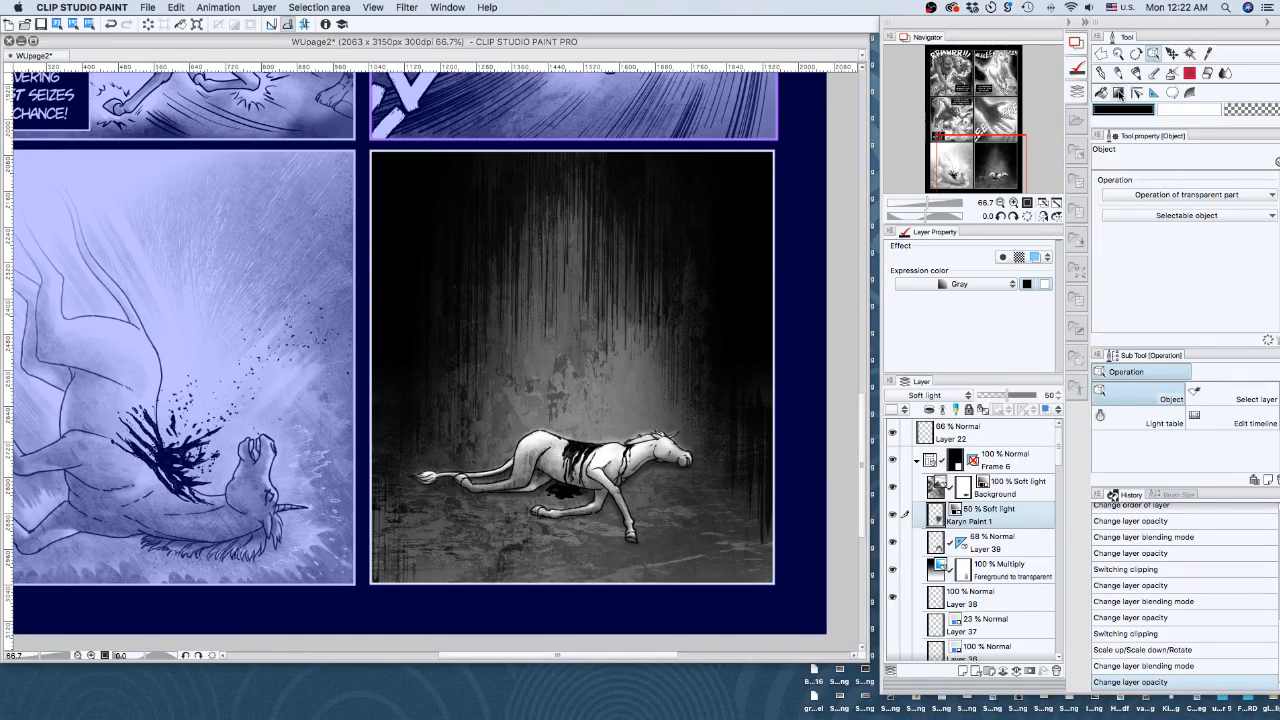
Add a vertical black Foreground to transparent gradient layer above Karyn Paint 1, running from the panel's upper edge to just below the foal
left_click(1119, 93)
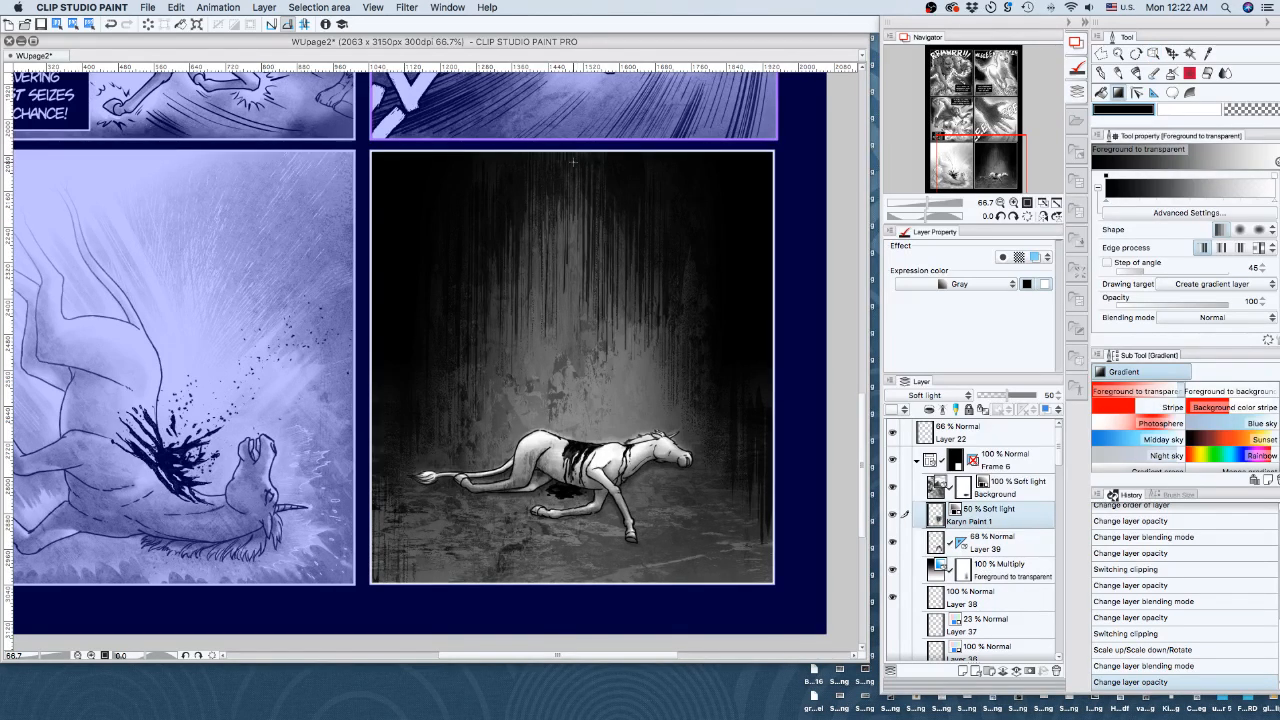
left_click_drag(573, 161, 576, 531)
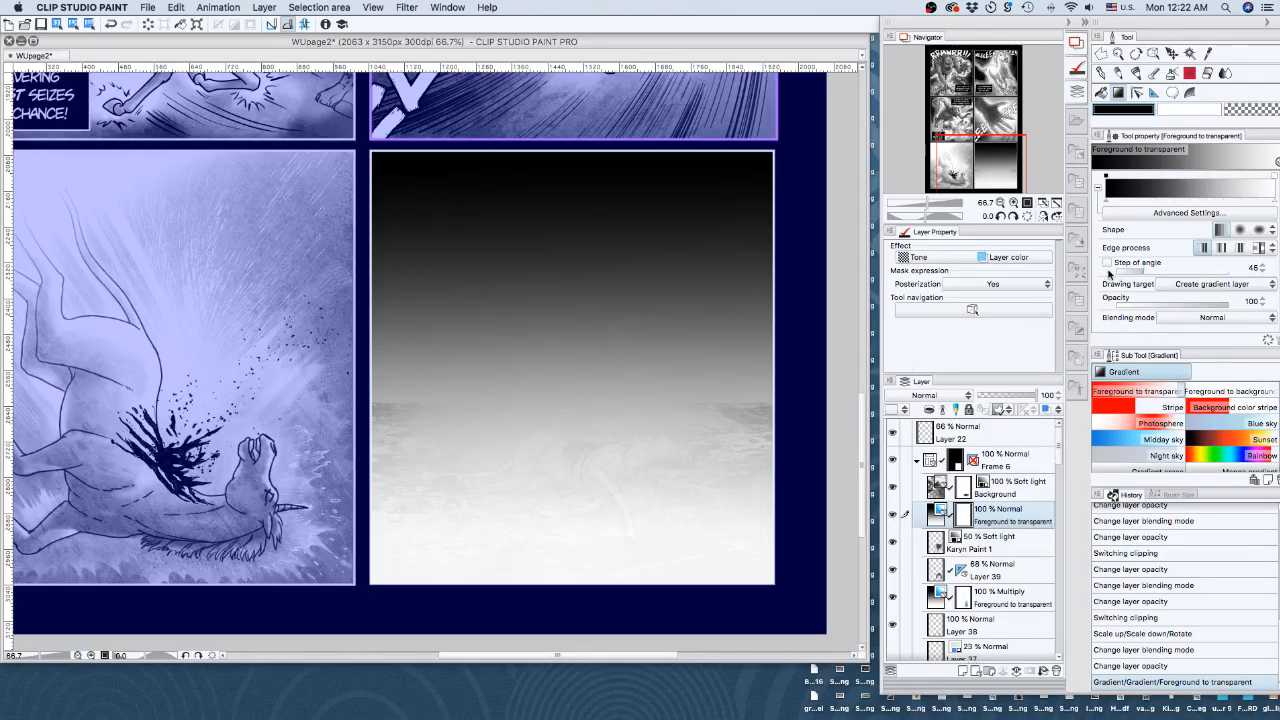
left_click(1110, 190)
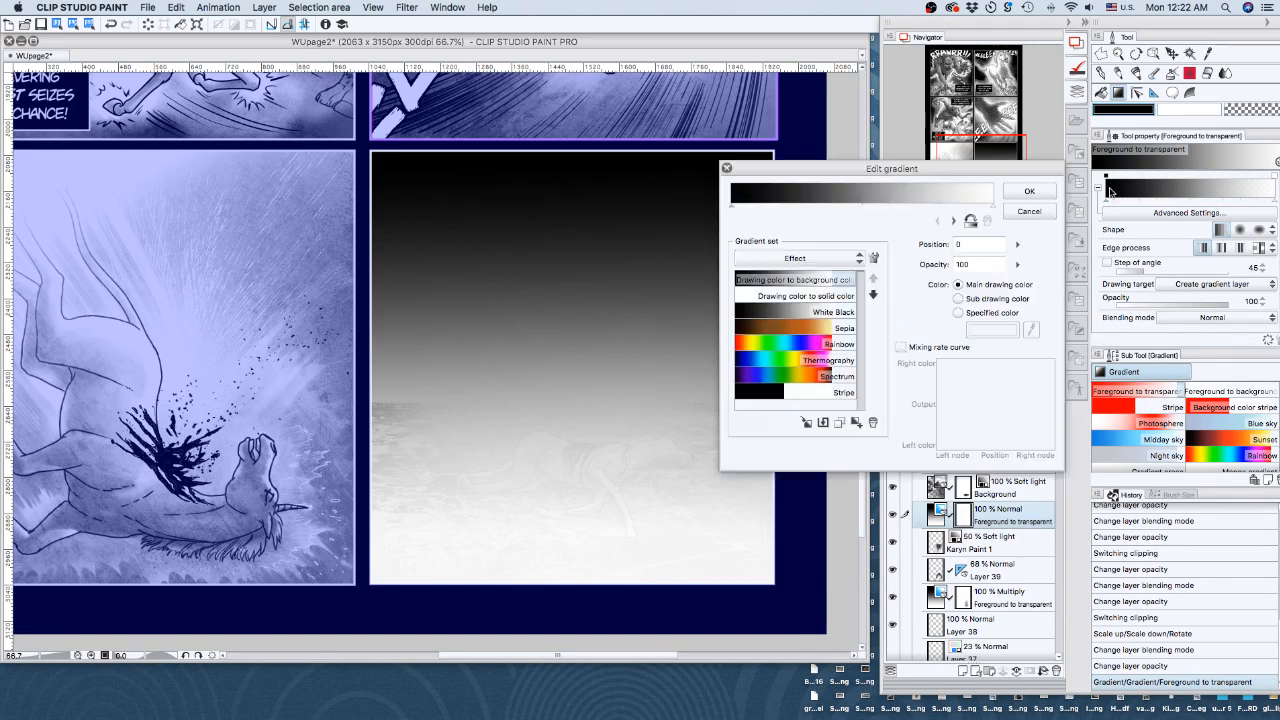
left_click(970, 221)
left_click(970, 223)
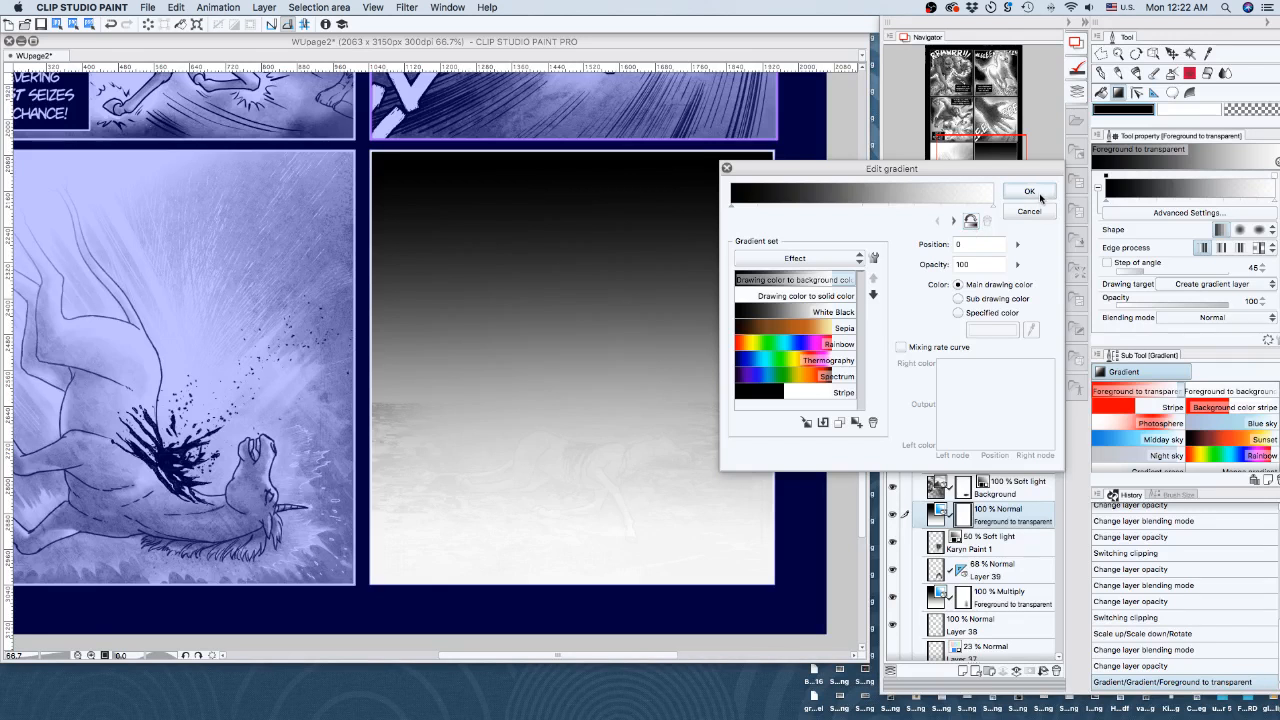
left_click(1023, 213)
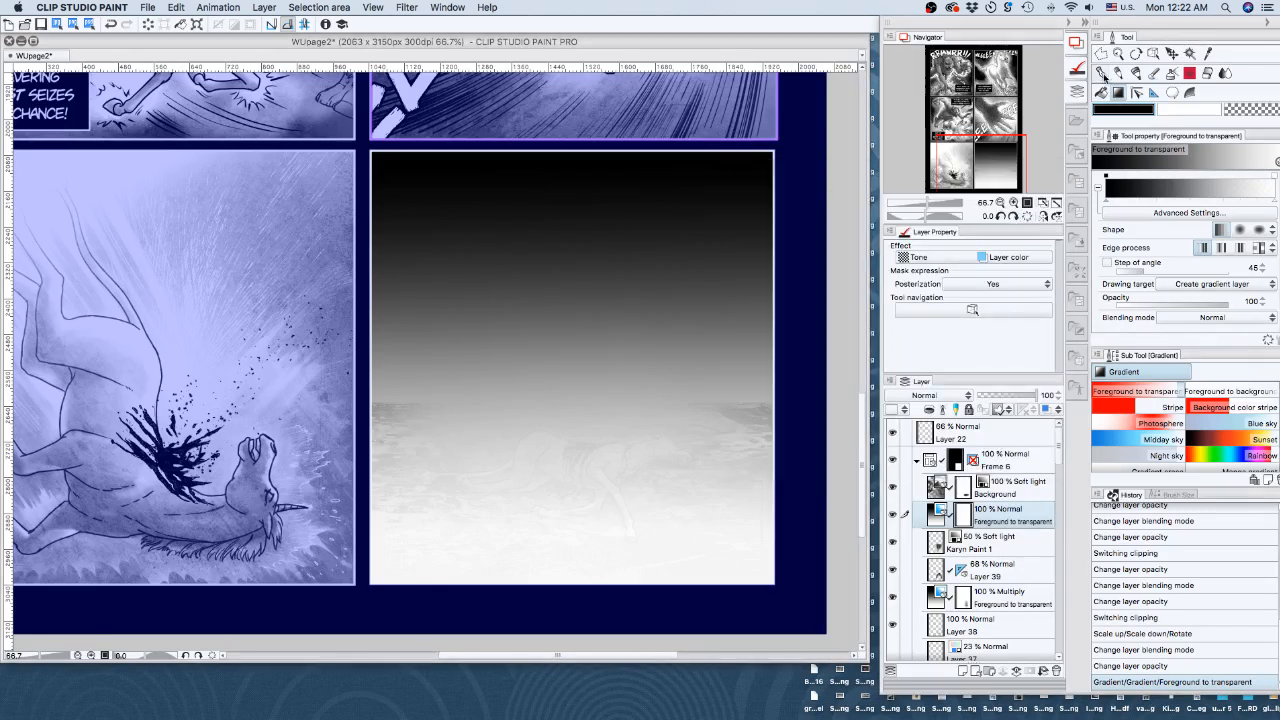
Shift the new gradient down past the panel's lower edge and set its layer to Add (Glow) mode
left_click(1155, 56)
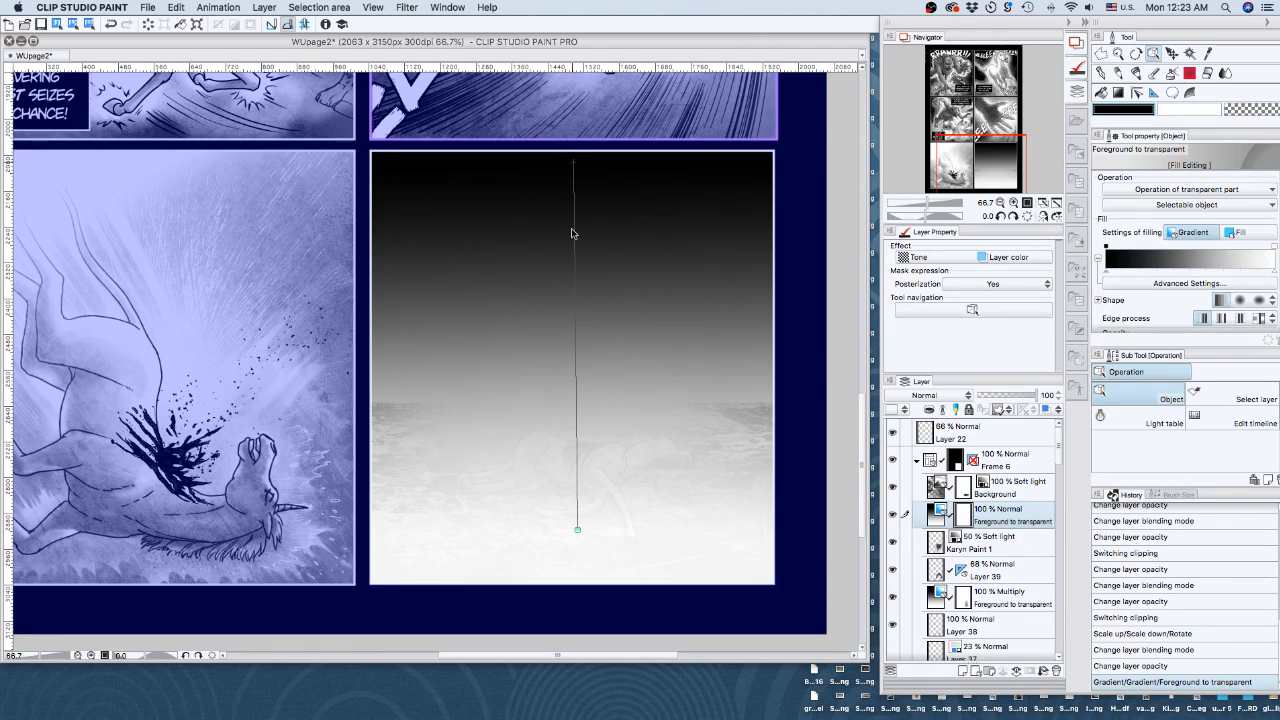
left_click_drag(580, 535, 582, 620)
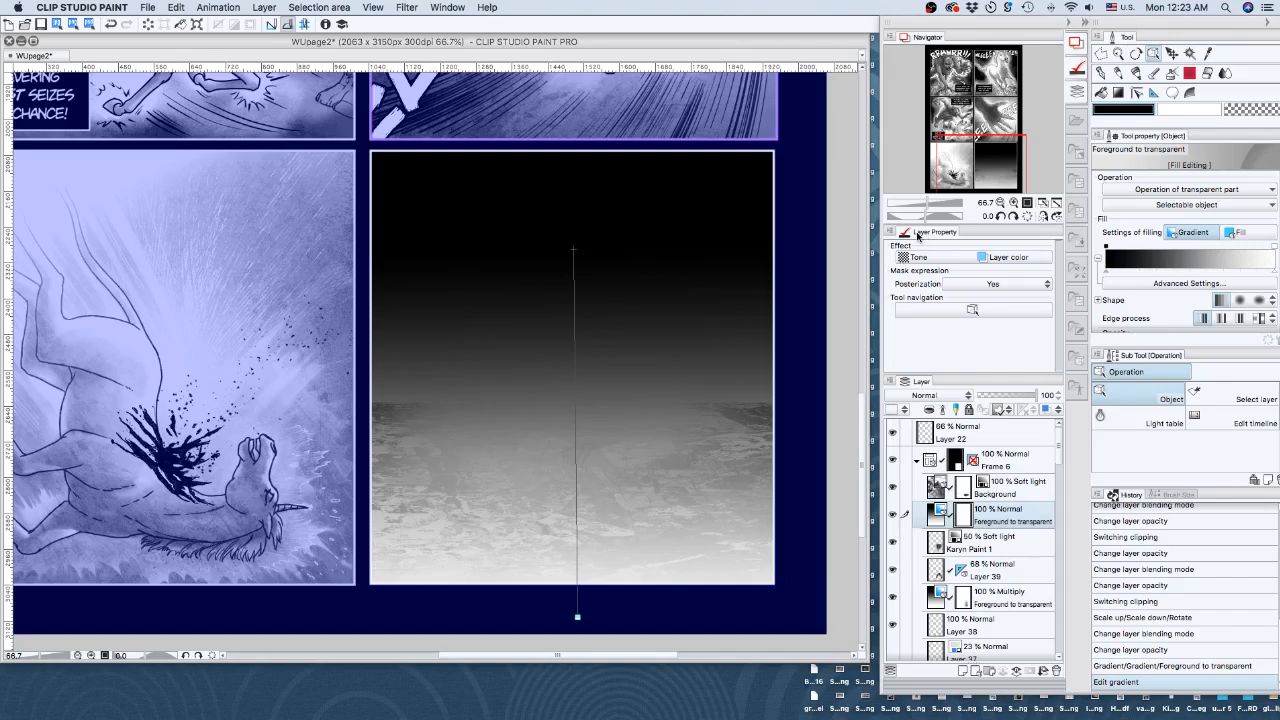
left_click(1013, 202)
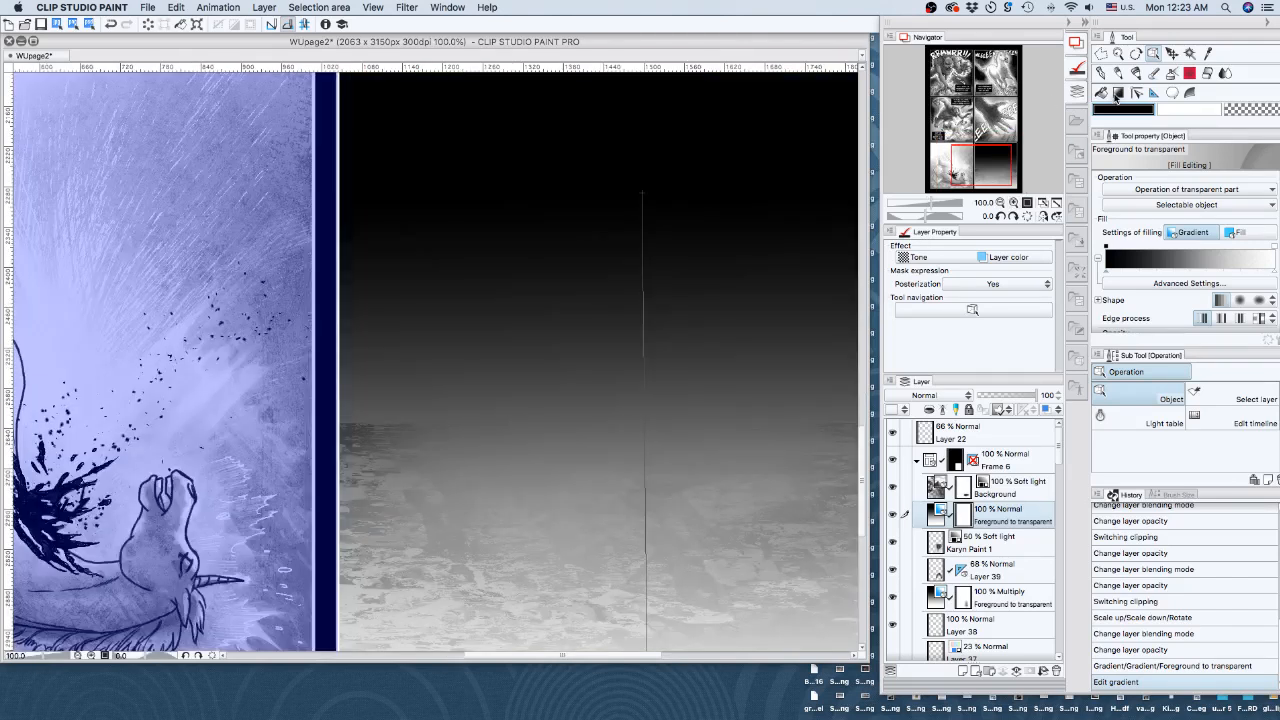
left_click(1000, 203)
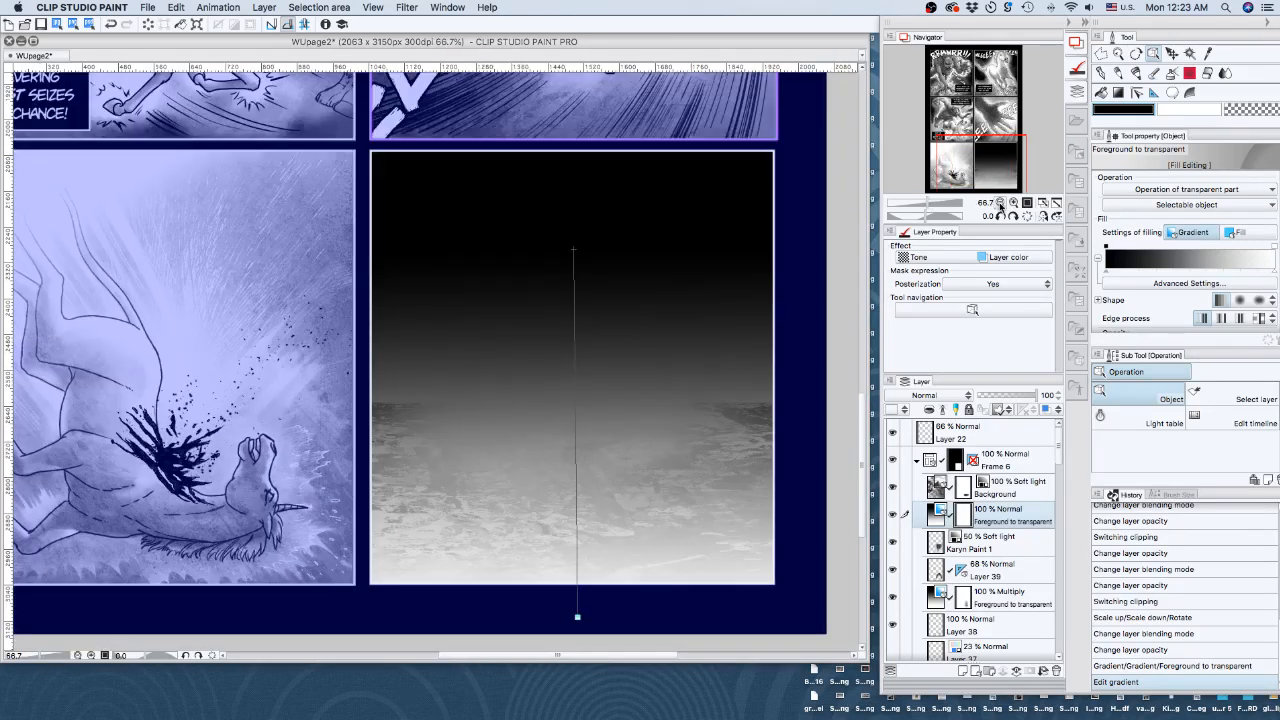
left_click(1000, 203)
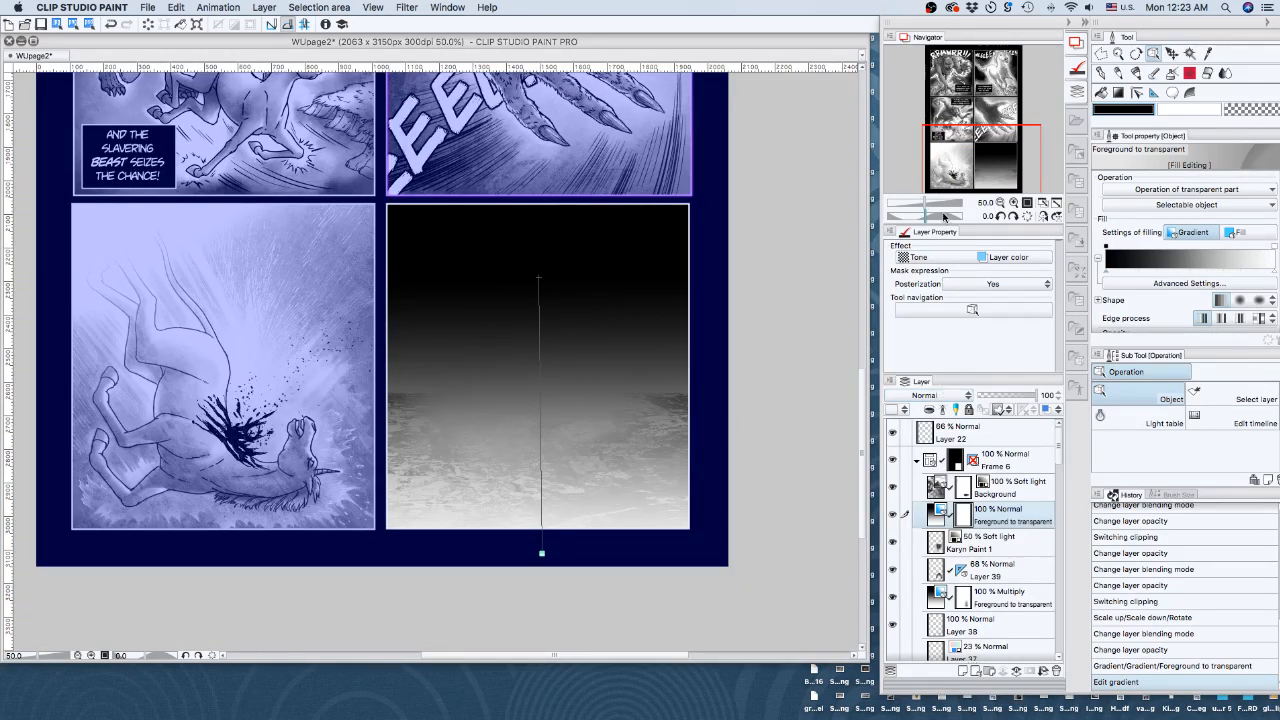
left_click_drag(944, 216, 941, 216)
left_click(940, 395)
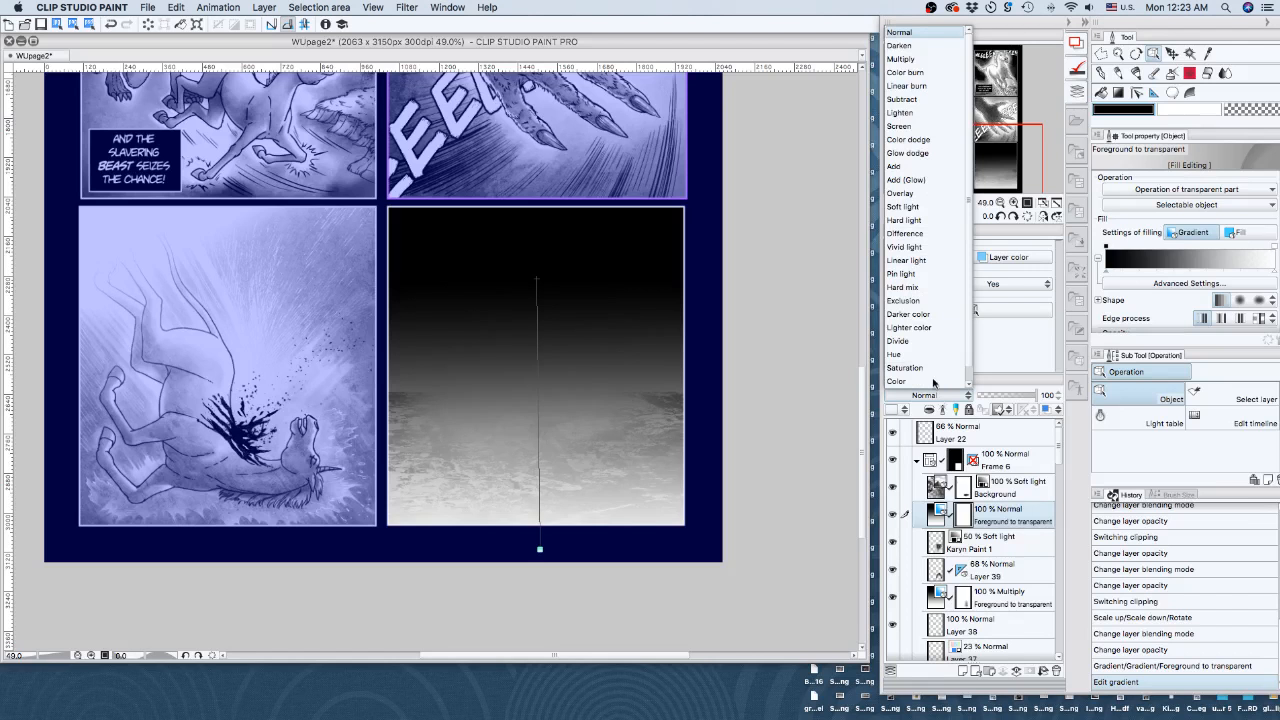
left_click(922, 180)
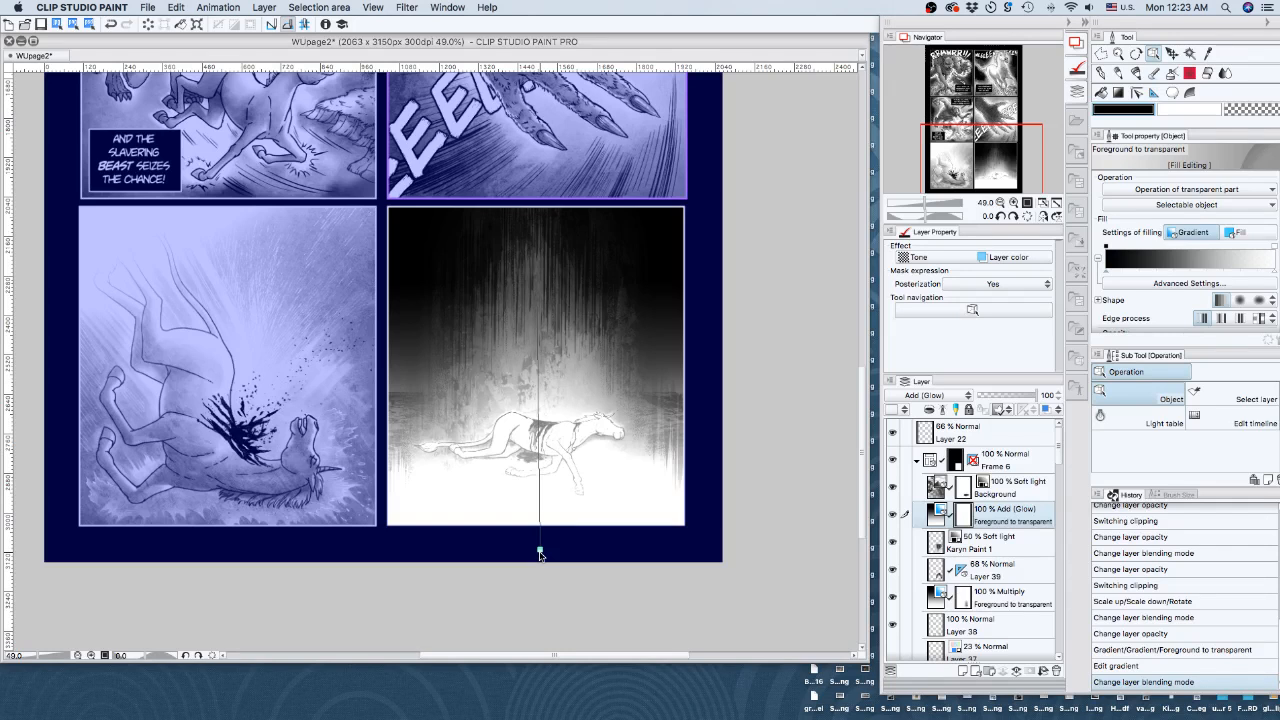
Shift the glow gradient farther down beyond the page's lower edge, and move its layer above the Background texture layer
left_click_drag(540, 553, 537, 643)
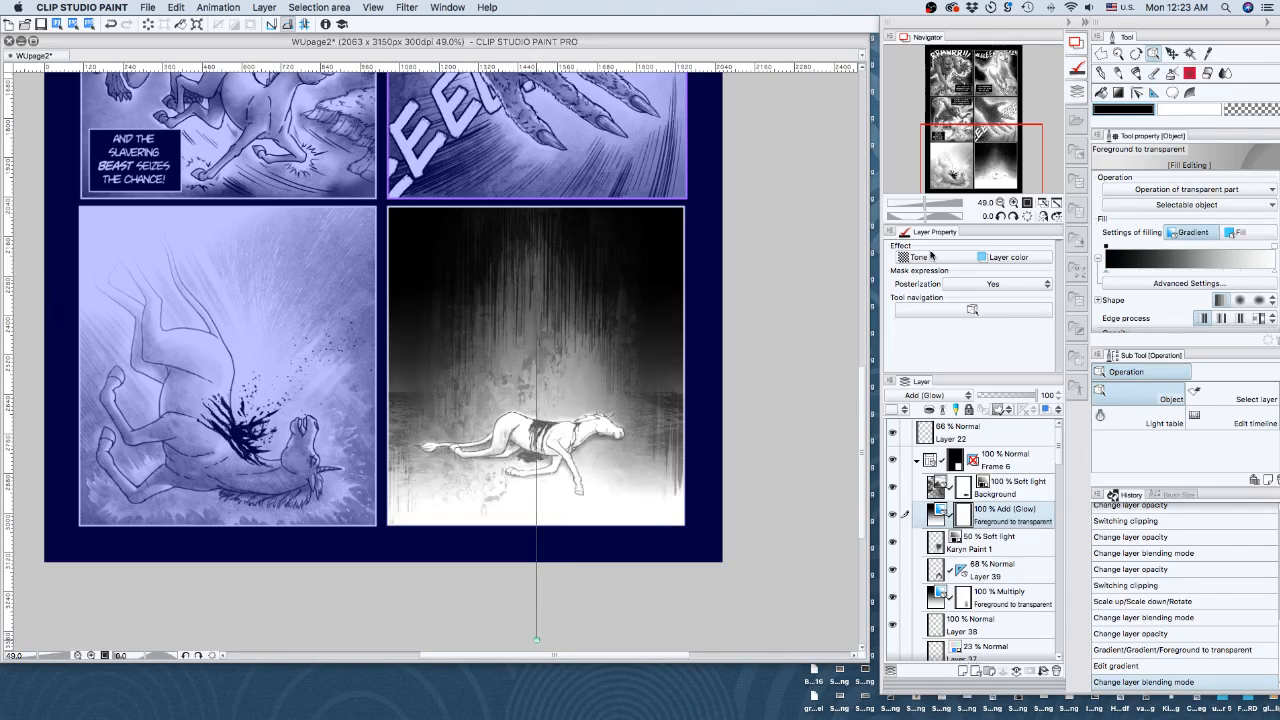
left_click(1001, 203)
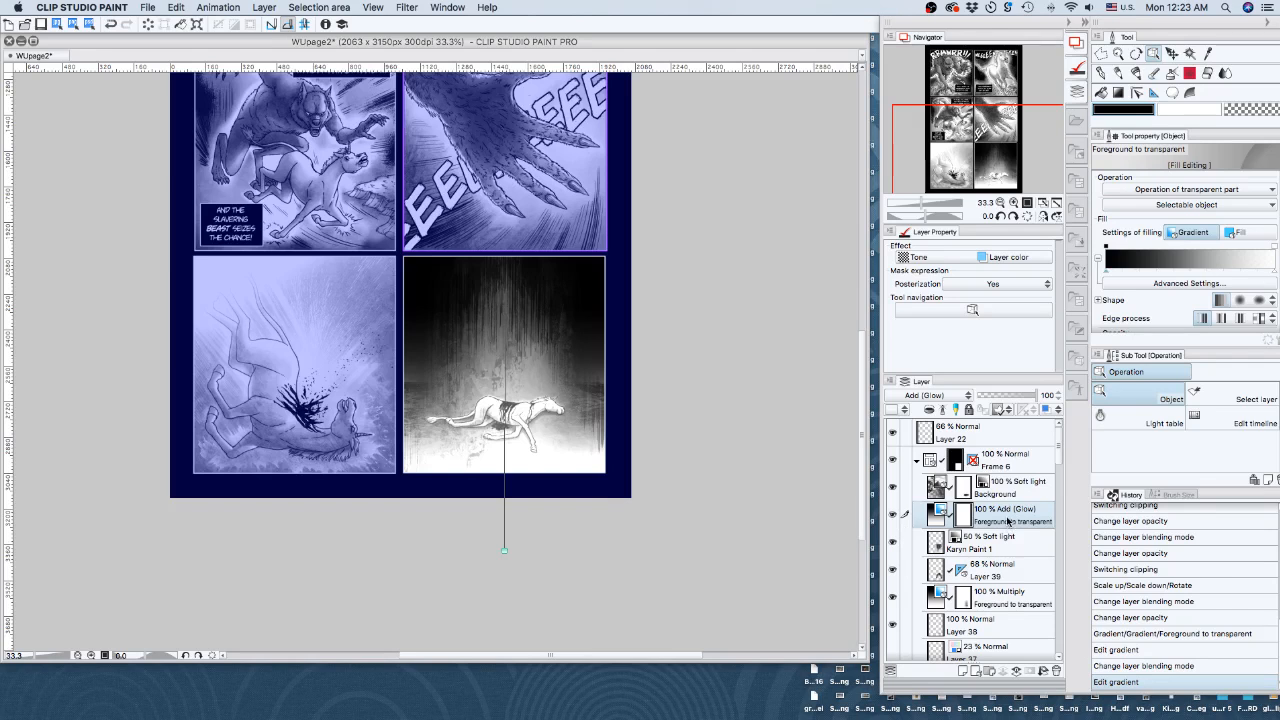
left_click_drag(1008, 520, 1009, 490)
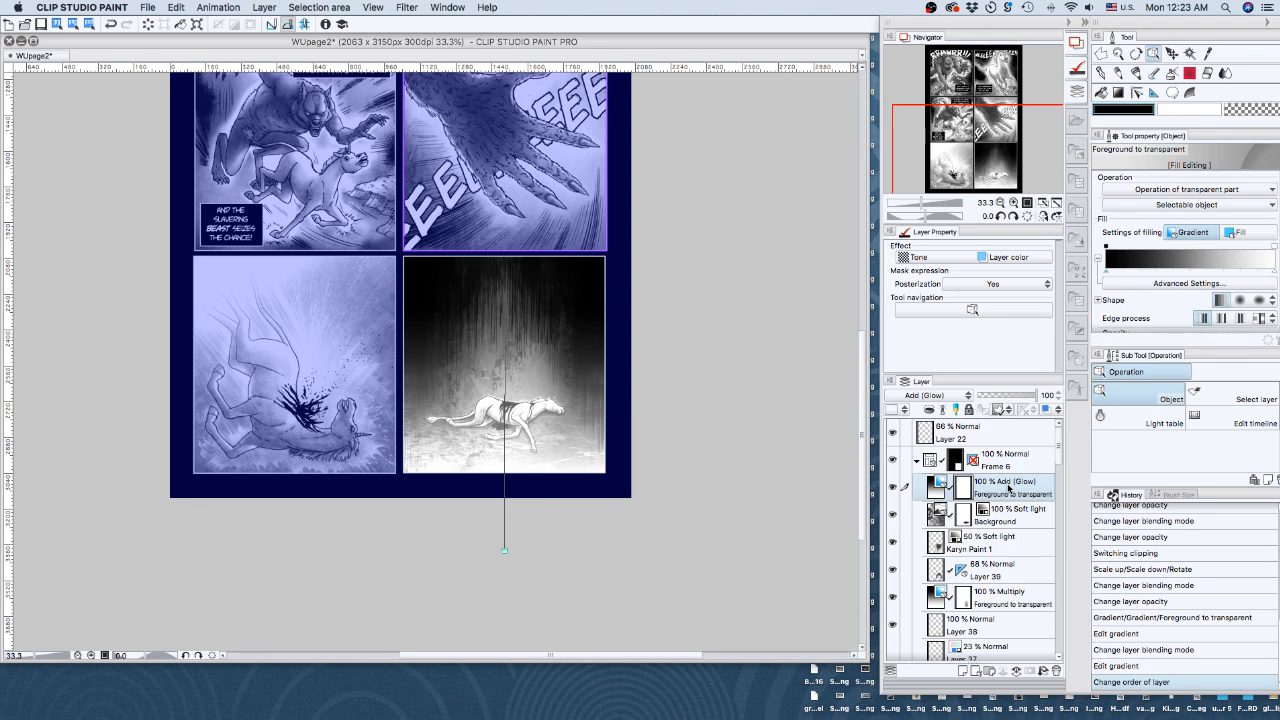
Mask the Add (Glow) gradient away from the last panel's sides and lower edge with the Soft airbrush in transparent colour, size 18.09
left_click(1175, 74)
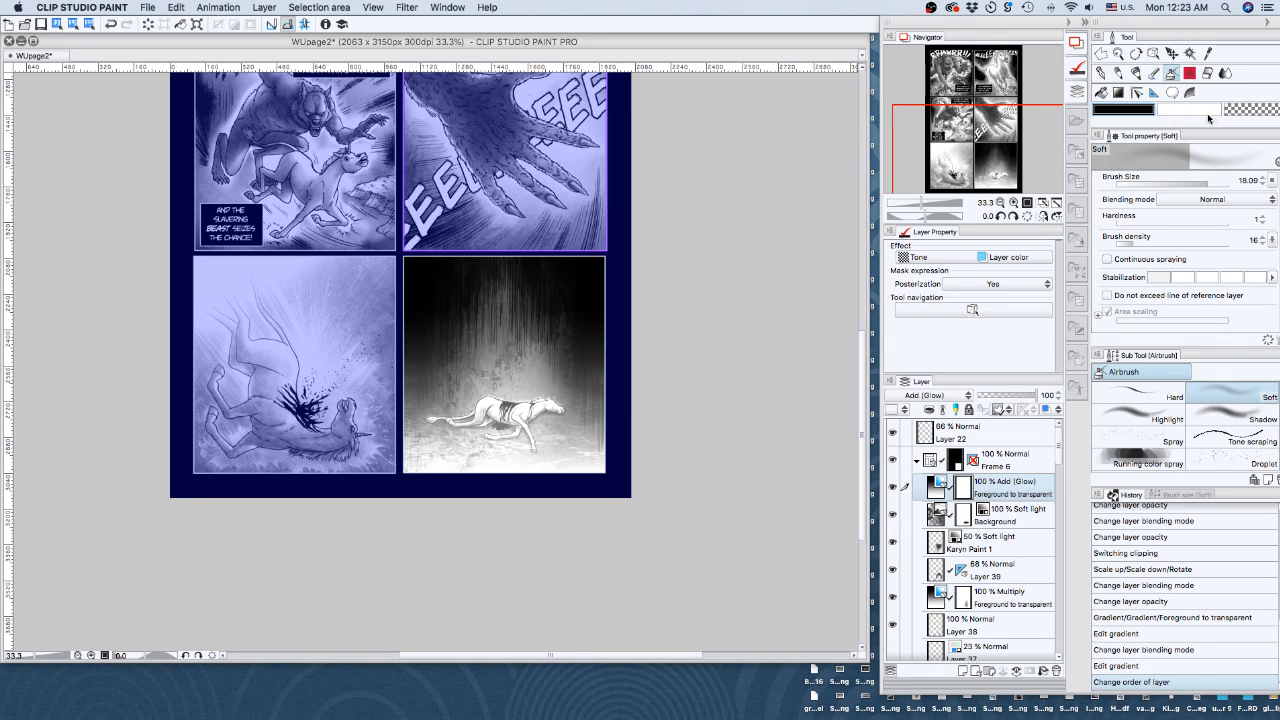
left_click(1241, 112)
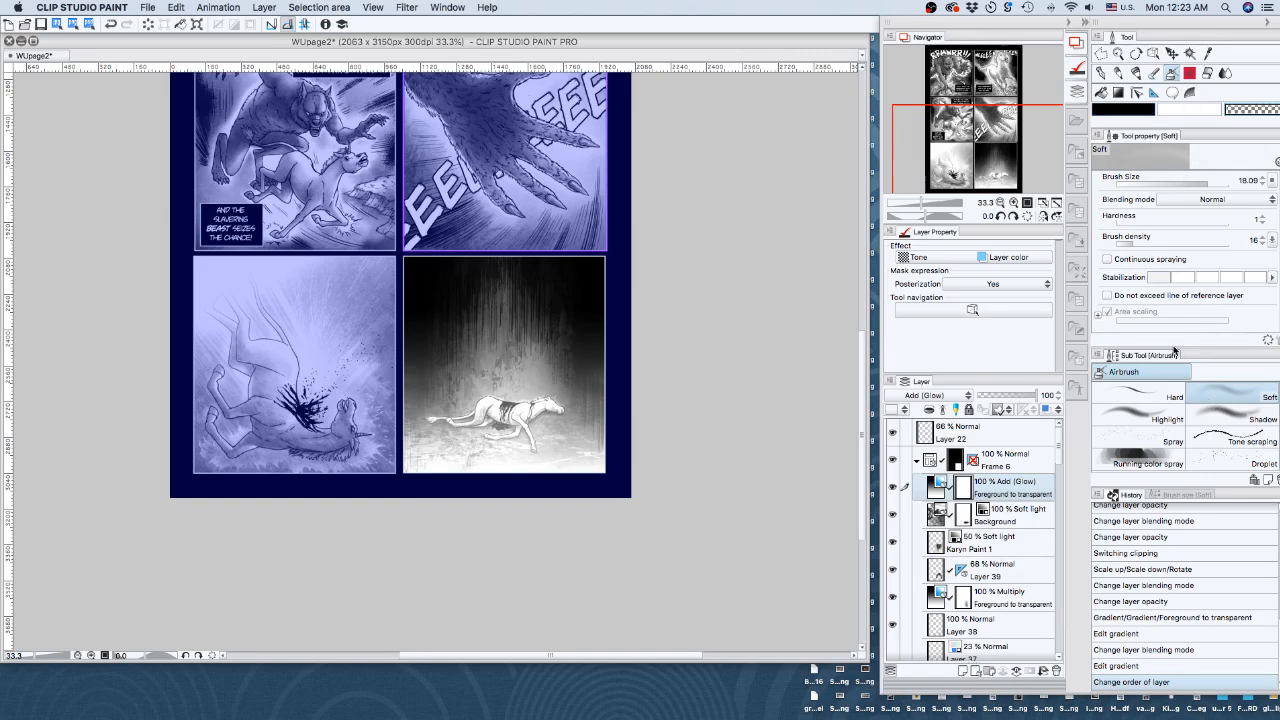
left_click_drag(565, 392, 568, 458)
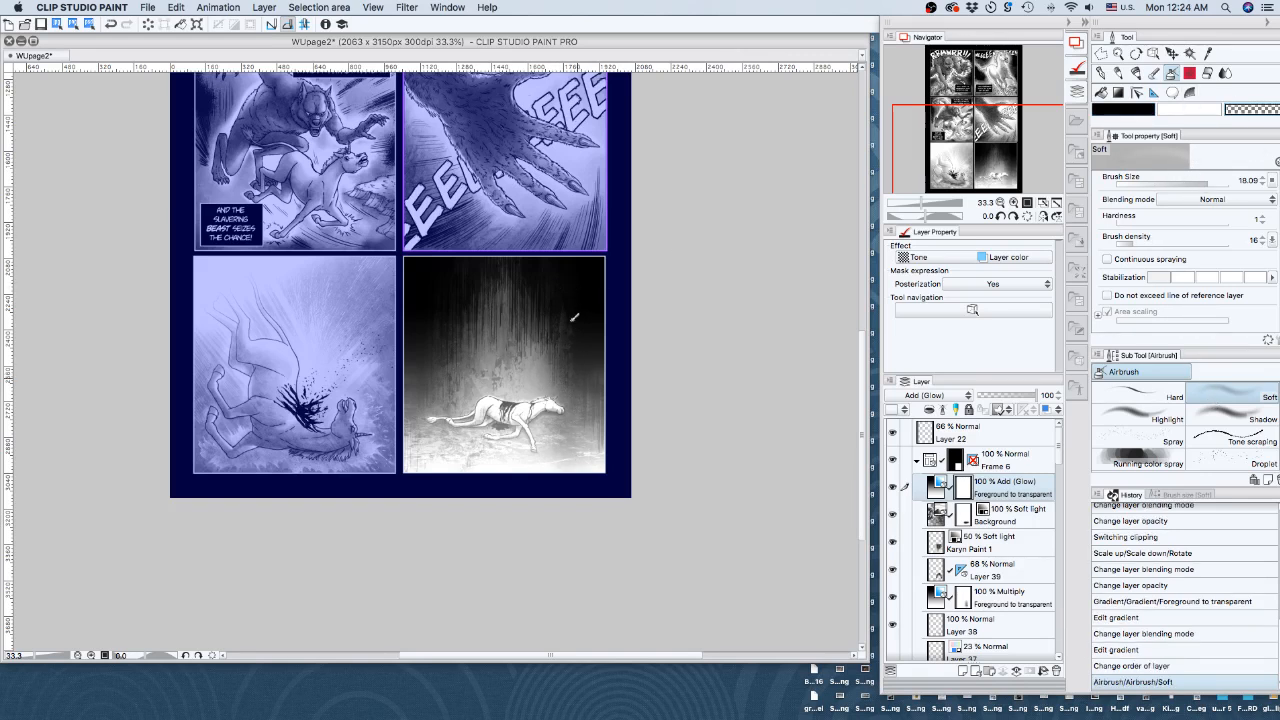
mouse_move(578, 380)
left_mouse_down()
mouse_move(592, 462)
mouse_move(588, 395)
left_mouse_up()
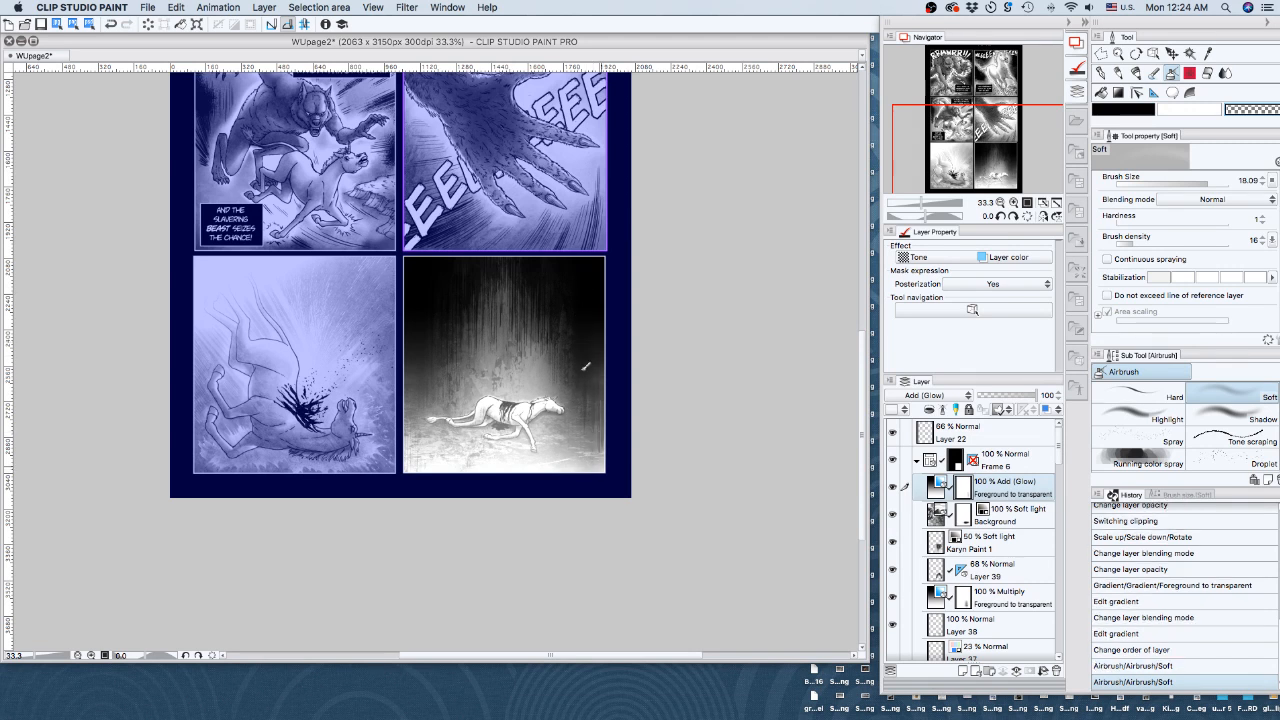
left_click_drag(598, 455, 577, 369)
mouse_move(595, 486)
left_mouse_down()
mouse_move(574, 483)
mouse_move(548, 438)
left_mouse_up()
left_click_drag(466, 320, 451, 289)
mouse_move(440, 398)
left_mouse_down()
mouse_move(425, 333)
mouse_move(414, 477)
mouse_move(419, 418)
mouse_move(448, 468)
mouse_move(464, 446)
mouse_move(433, 470)
mouse_move(575, 462)
mouse_move(412, 450)
mouse_move(414, 467)
mouse_move(554, 470)
mouse_move(600, 446)
left_mouse_up()
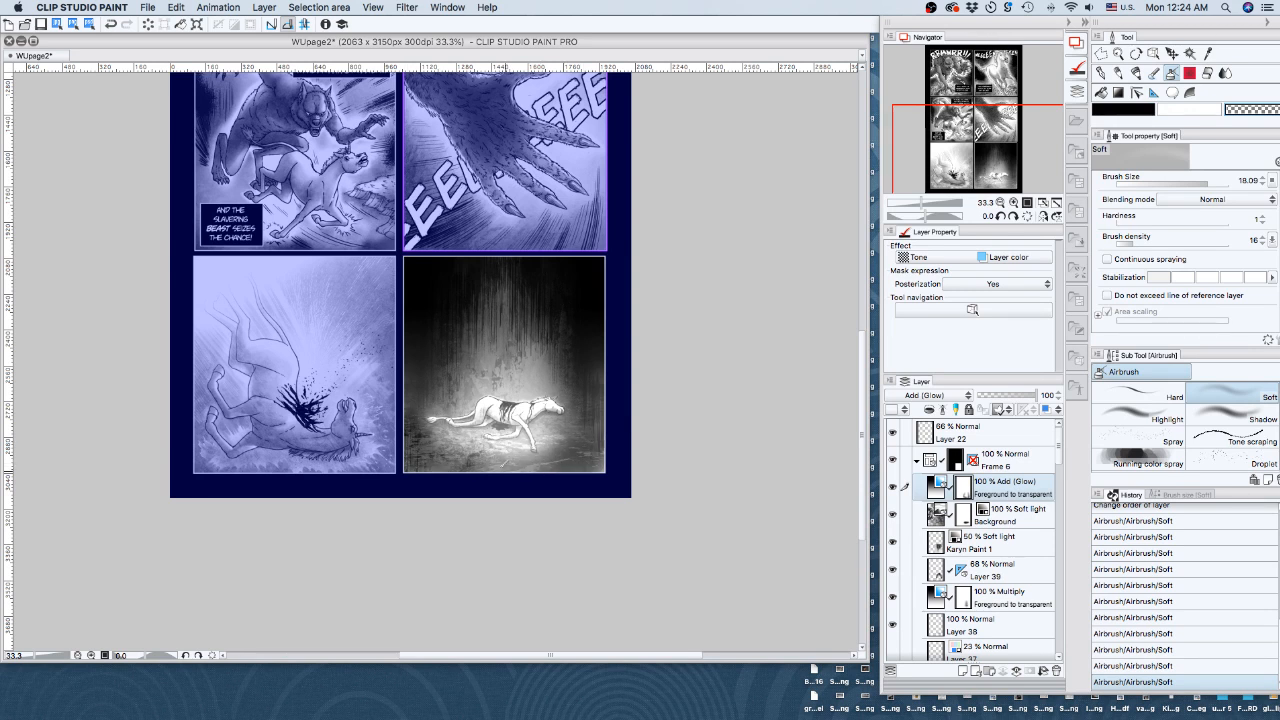
mouse_move(504, 465)
left_mouse_down()
mouse_move(594, 440)
mouse_move(578, 405)
left_mouse_up()
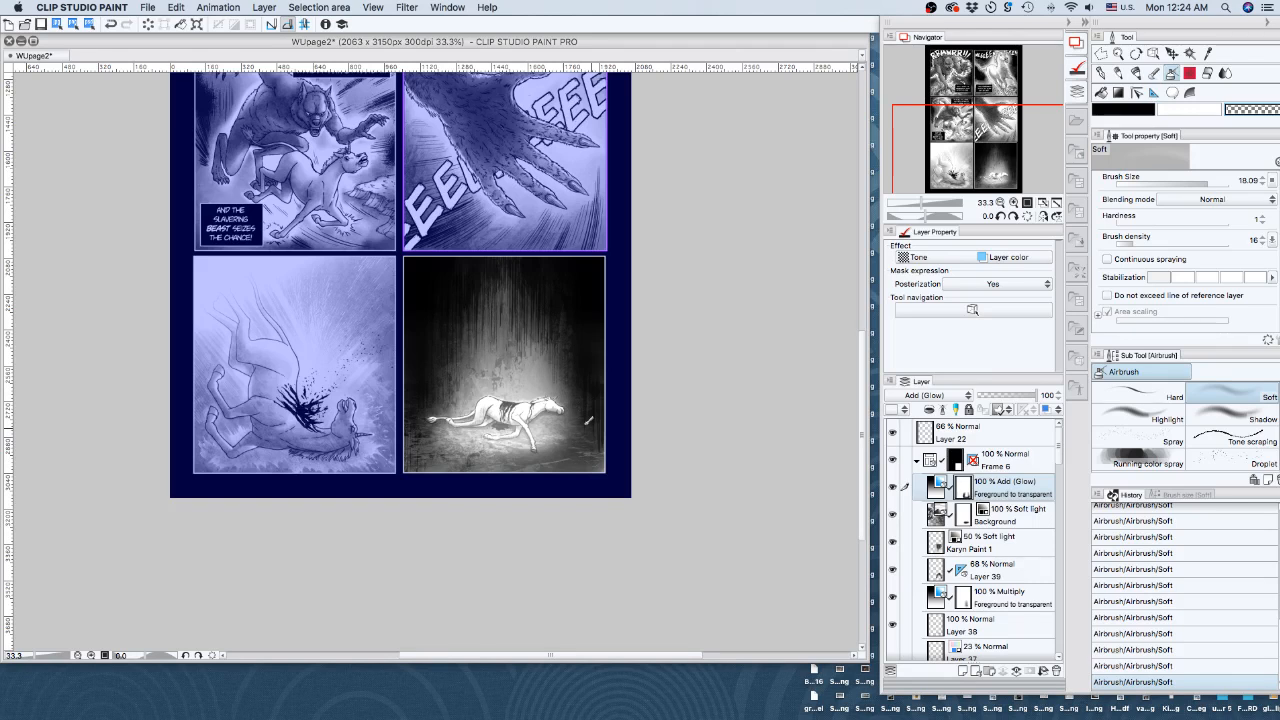
mouse_move(564, 358)
left_mouse_down()
mouse_move(451, 370)
mouse_move(500, 426)
mouse_move(470, 430)
left_mouse_up()
Airbrush away more of the glow over the foal's body and legs and on the ground beneath it
left_click(1013, 203)
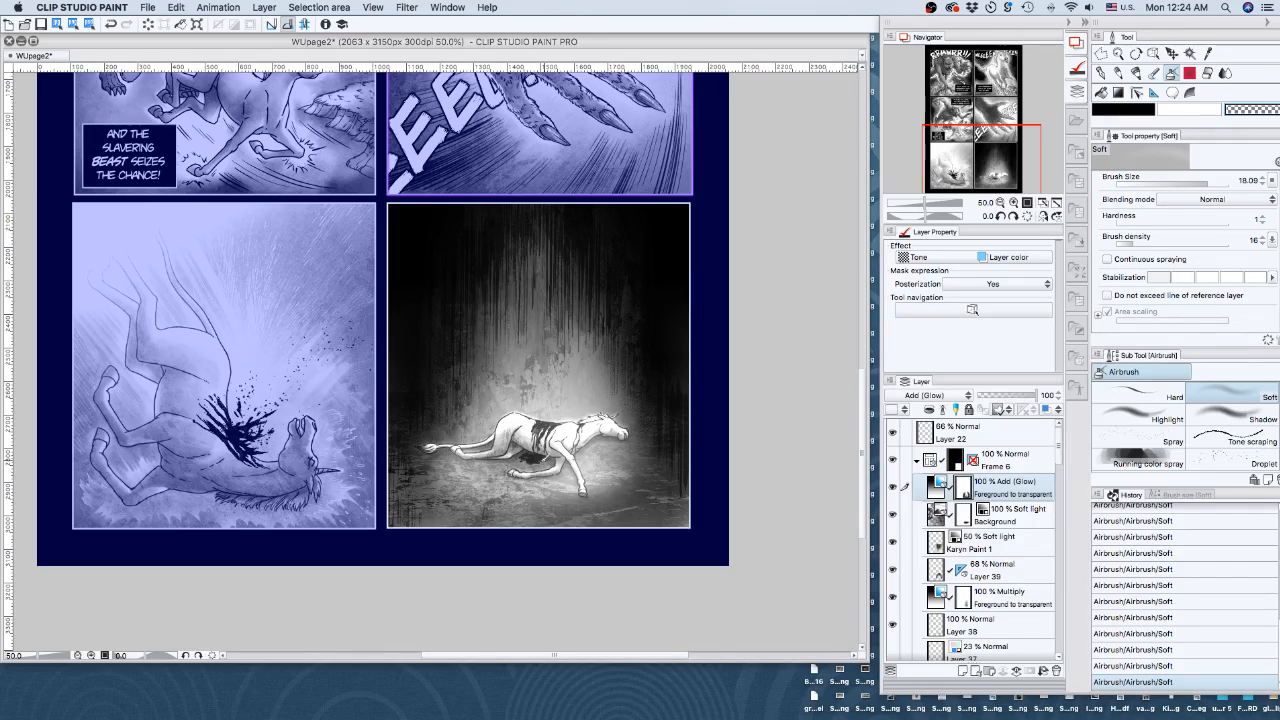
left_click_drag(545, 450, 594, 454)
left_click(589, 459)
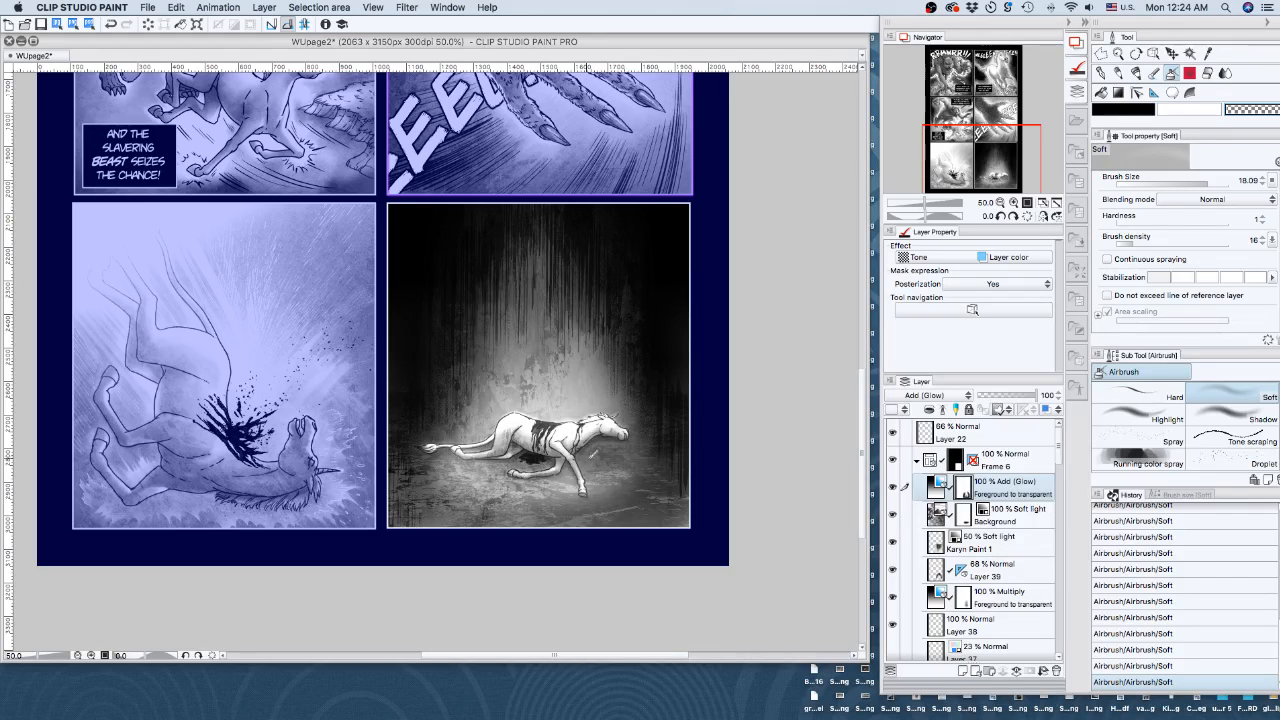
left_click(497, 465)
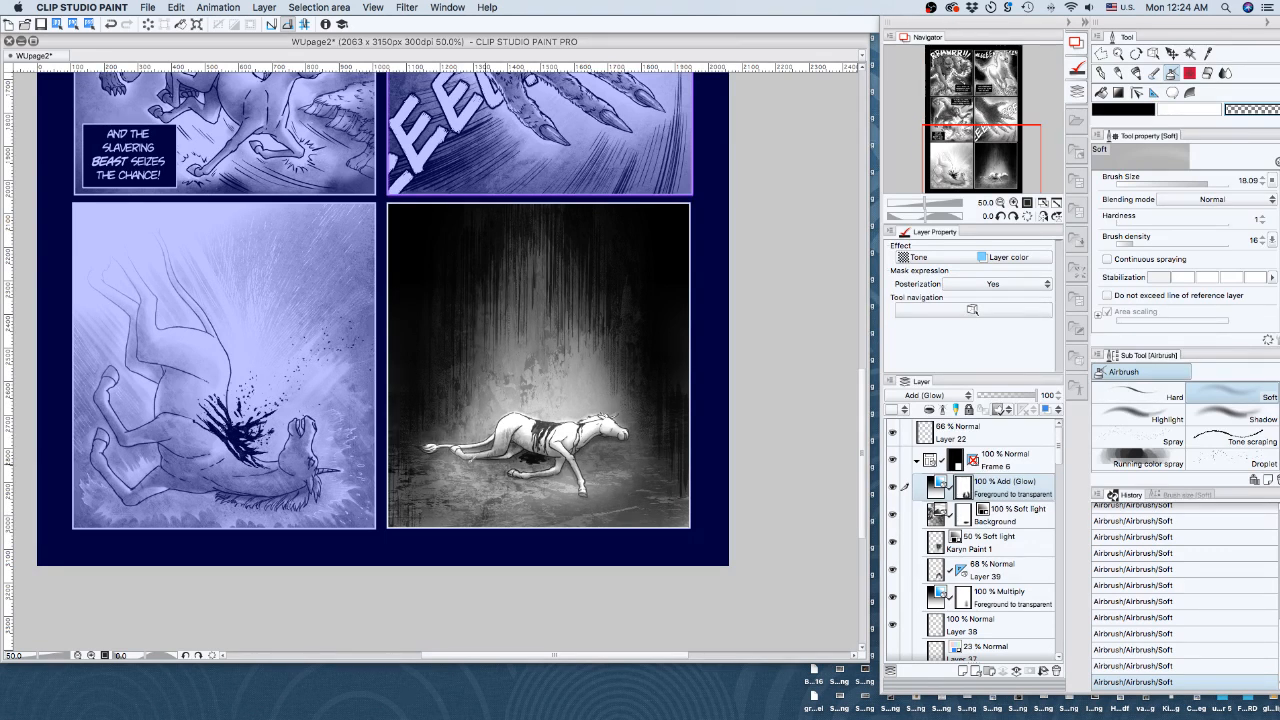
left_click(465, 460)
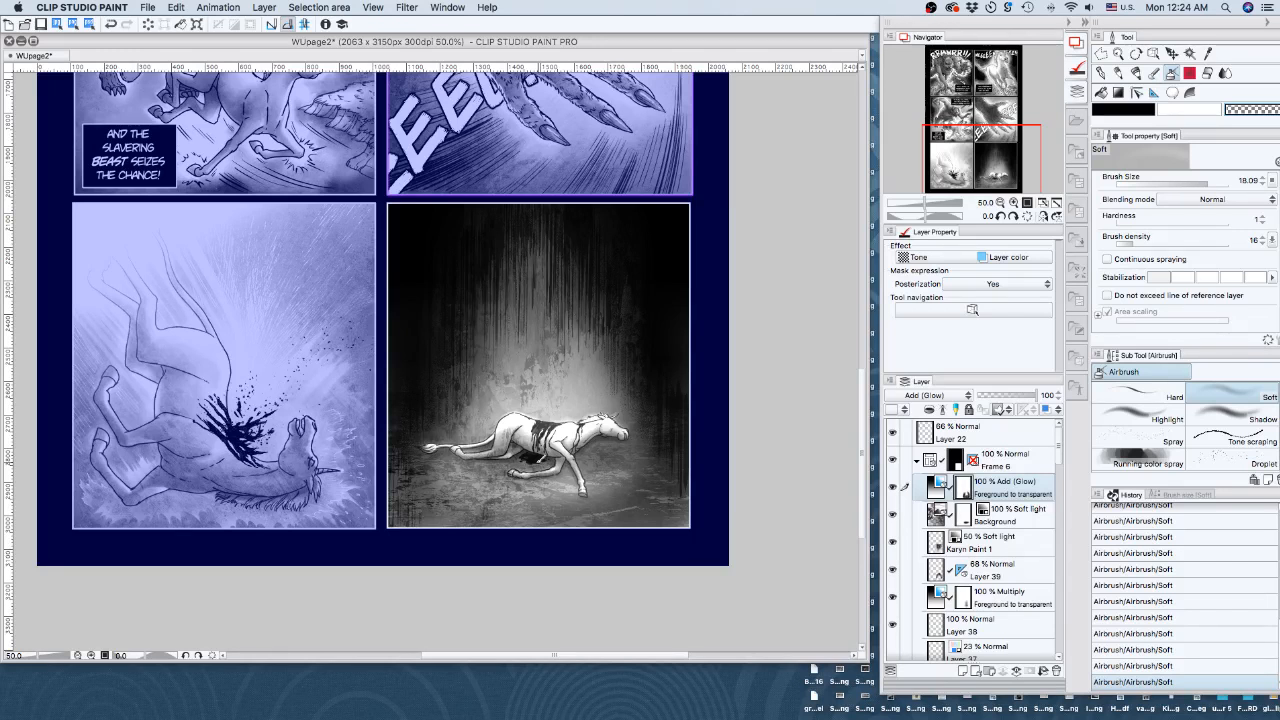
left_click_drag(600, 495, 450, 513)
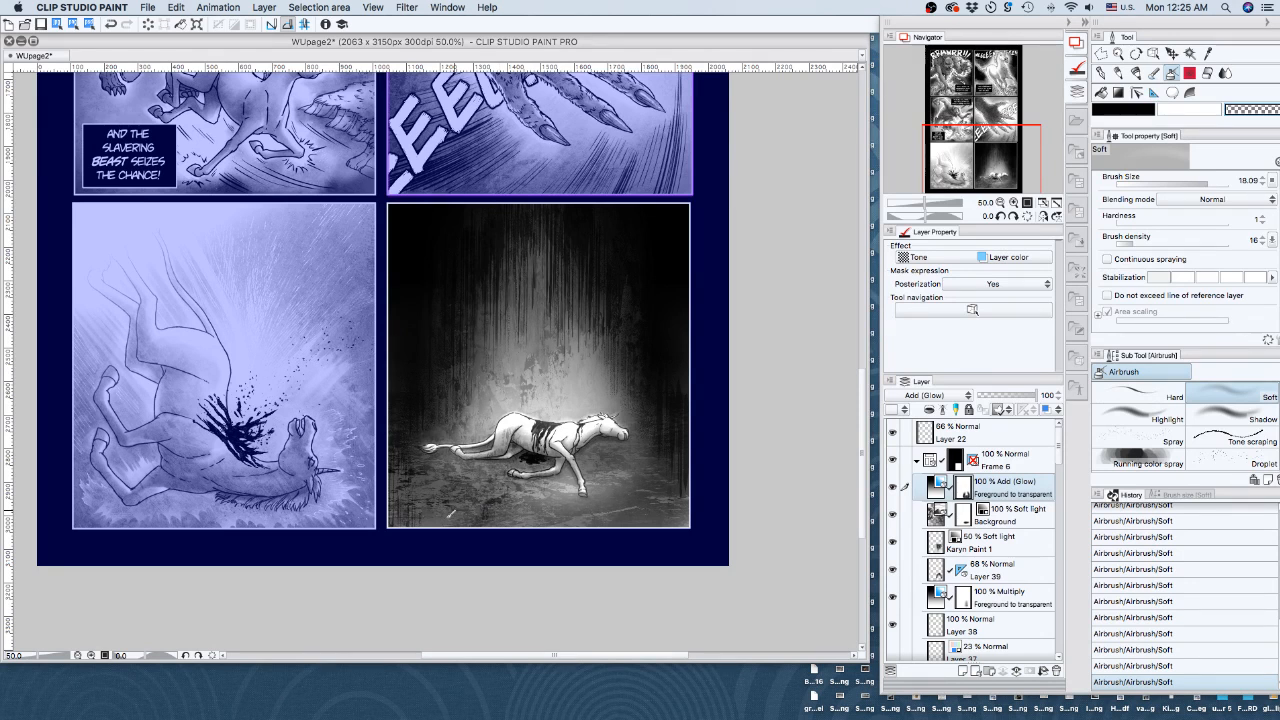
left_click_drag(600, 492, 656, 514)
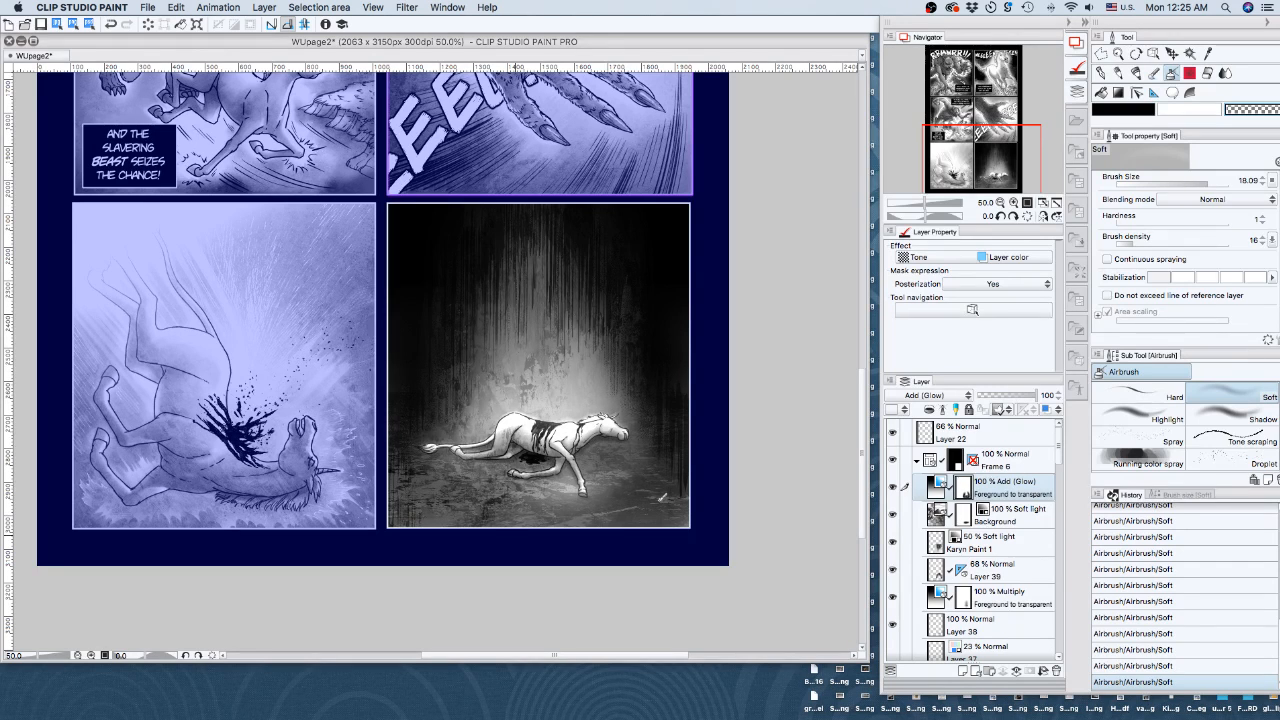
Switch the Soft airbrush back to opaque white and restore the glow mask across the foal's body and legs
key("c")
left_click_drag(580, 452, 520, 430)
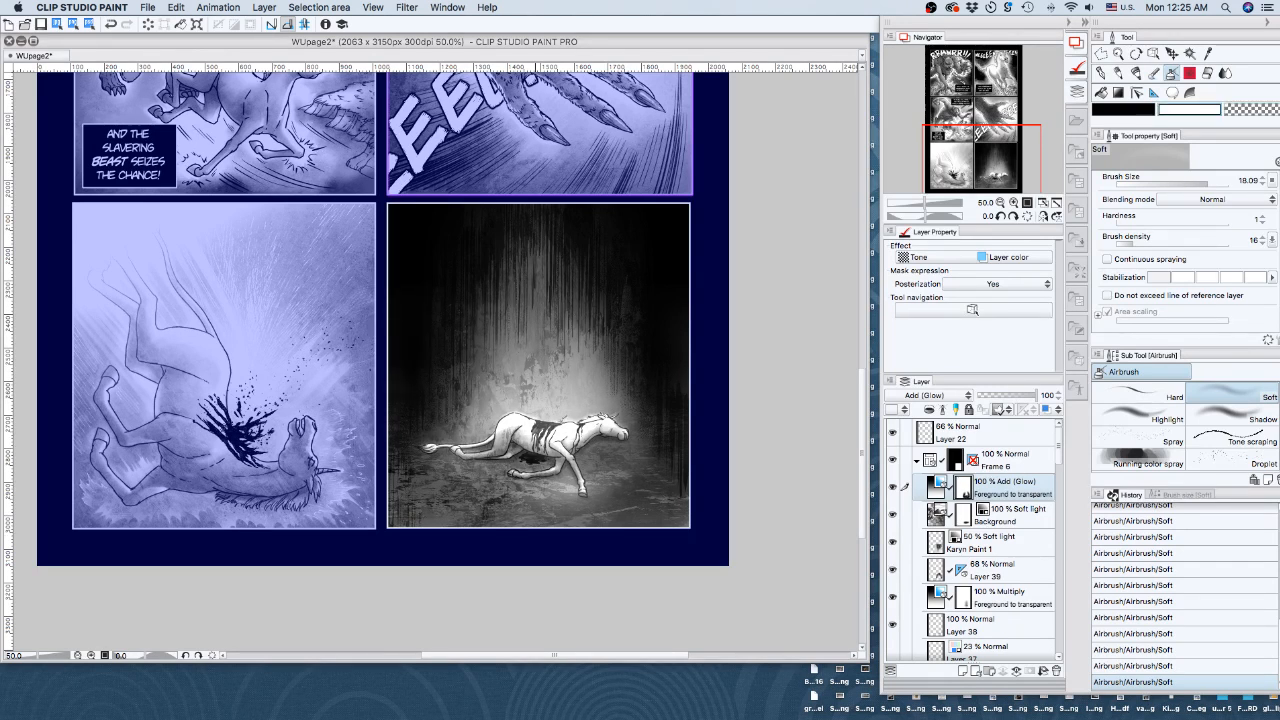
left_click_drag(606, 430, 570, 452)
left_click_drag(556, 436, 480, 464)
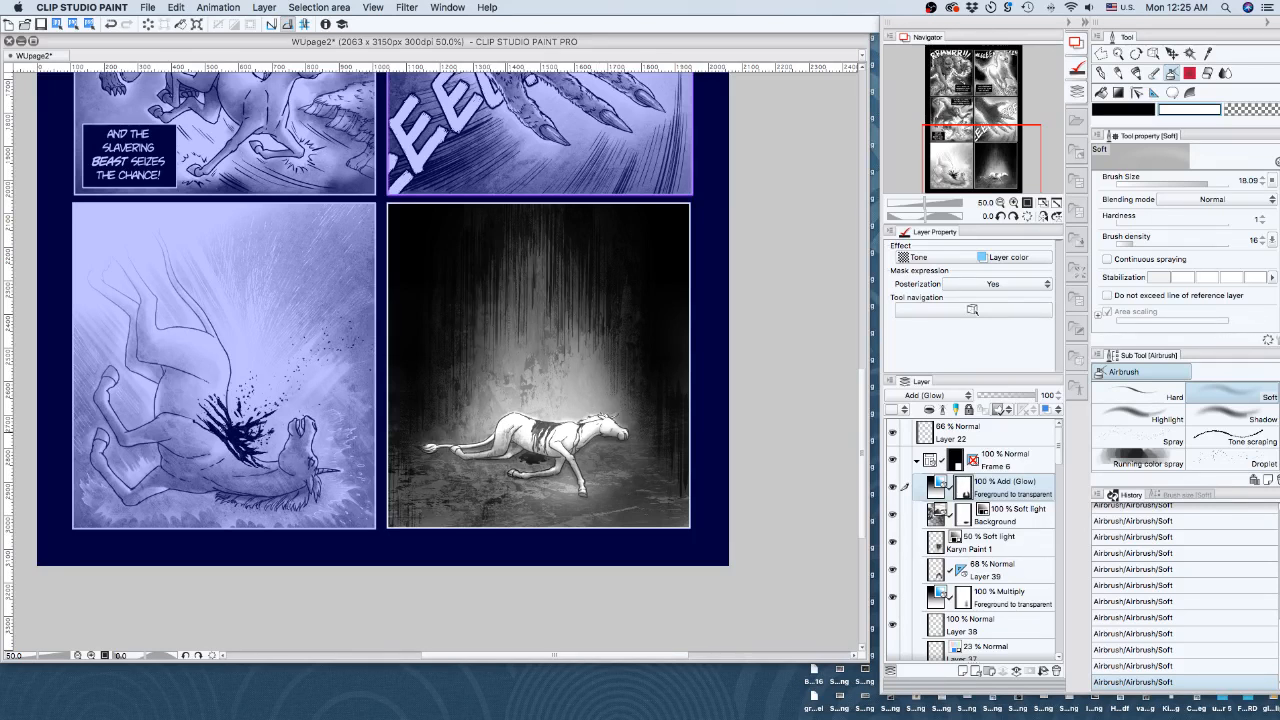
left_click_drag(586, 436, 496, 464)
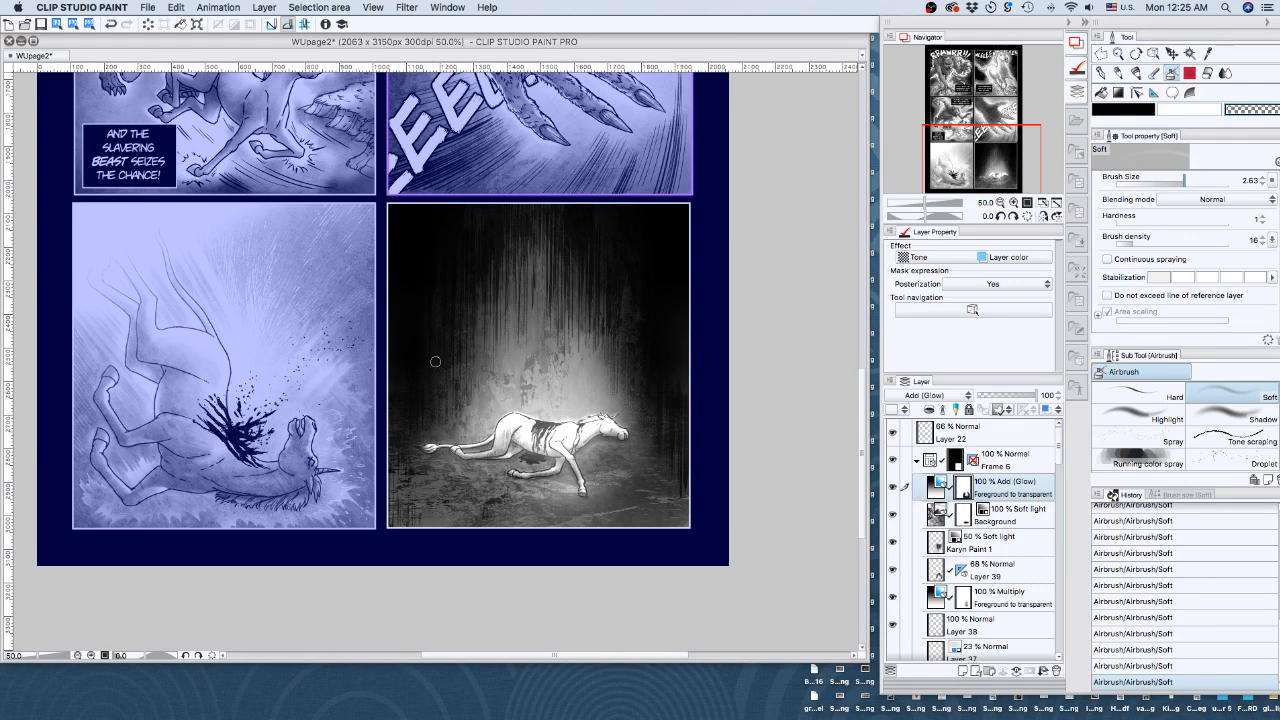
Refine the glow mask on the foal's torso with the Soft airbrush at size 2.63
left_click_drag(523, 441, 549, 447)
left_click_drag(520, 446, 568, 450)
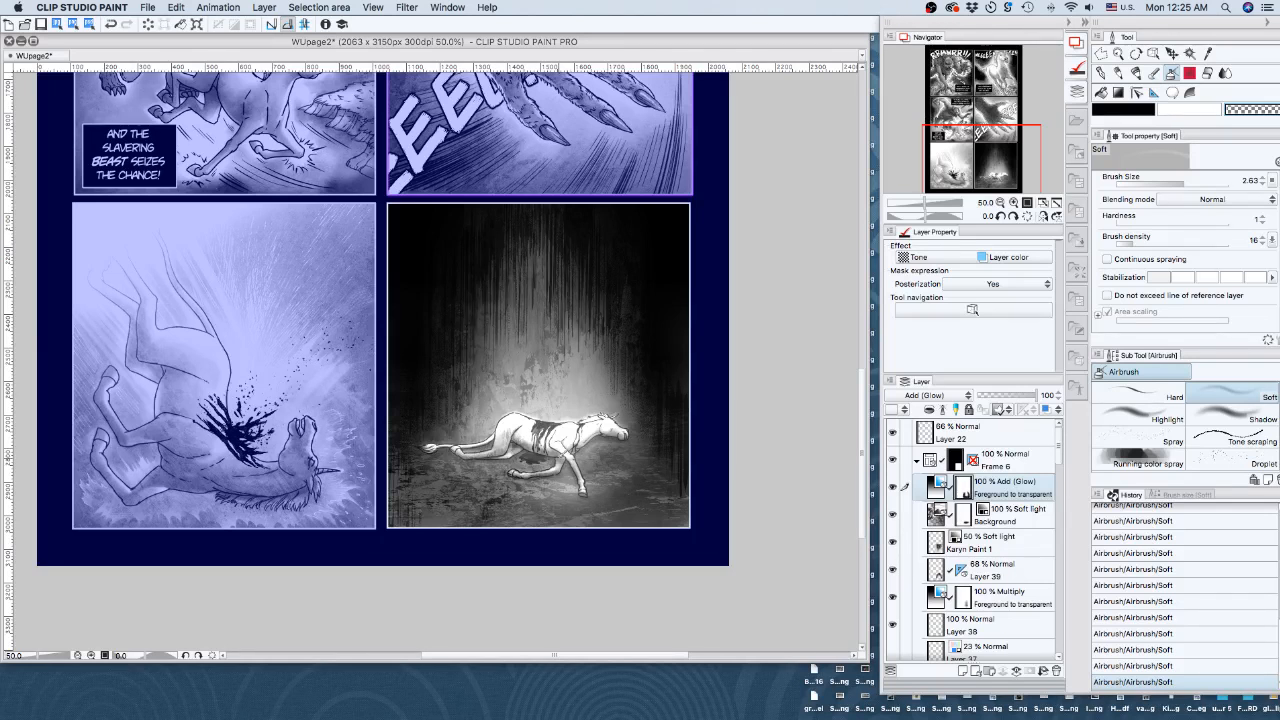
left_click_drag(528, 446, 504, 447)
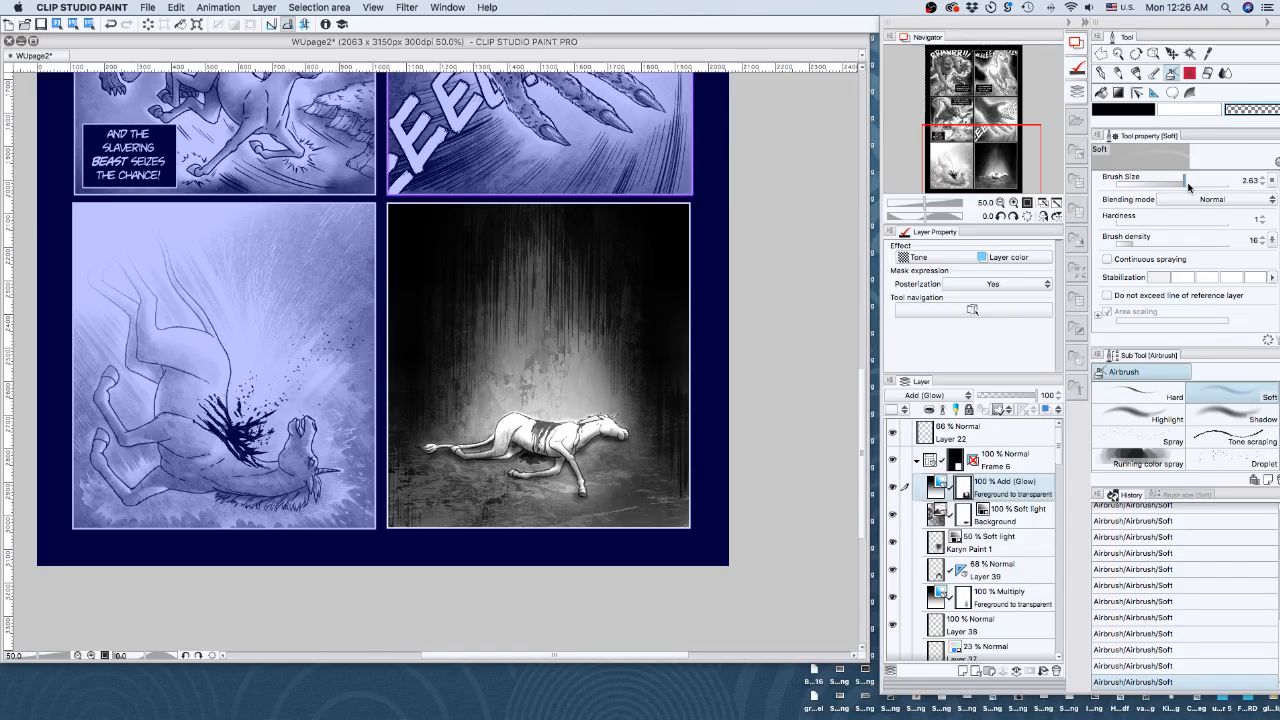
Add a new raster layer above the Add (Glow) gradient layer
left_click_drag(1188, 184, 1200, 184)
key("super+shift+n")
Try black hatching along the panel's lower edge and corners on the new layer, and clear the strokes
key("b")
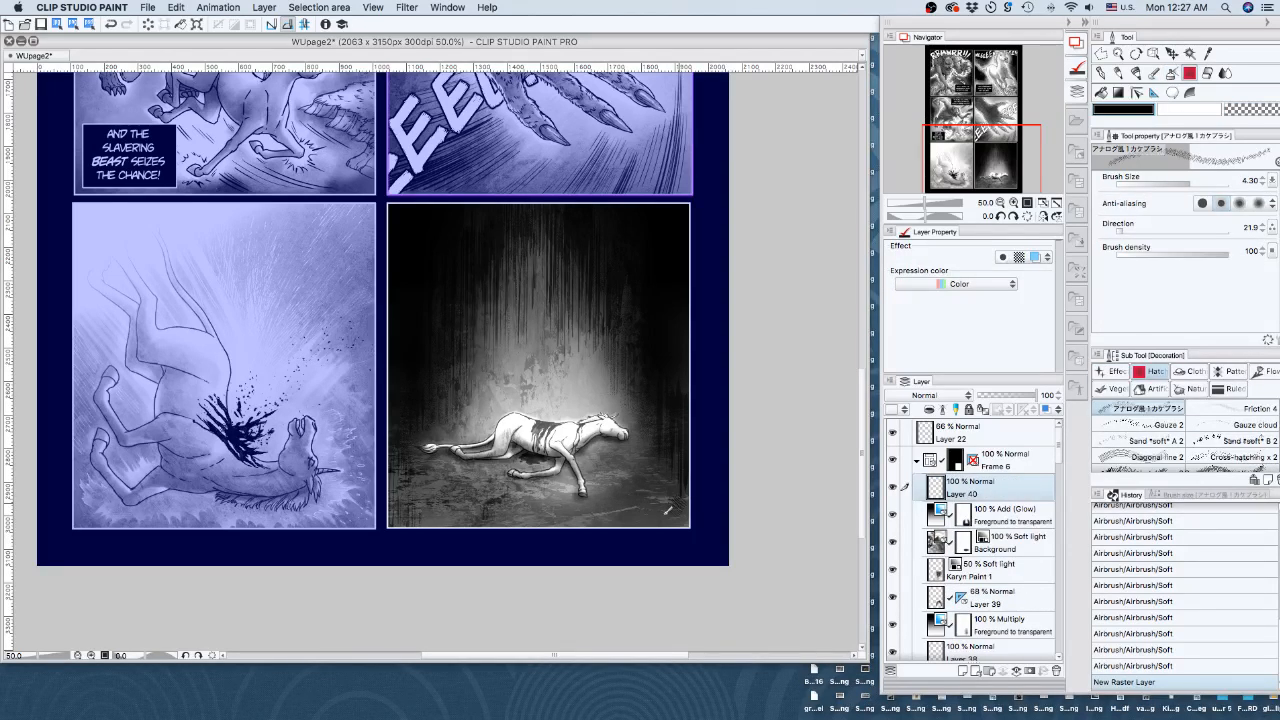
left_click_drag(668, 508, 660, 520)
left_click_drag(660, 521, 688, 495)
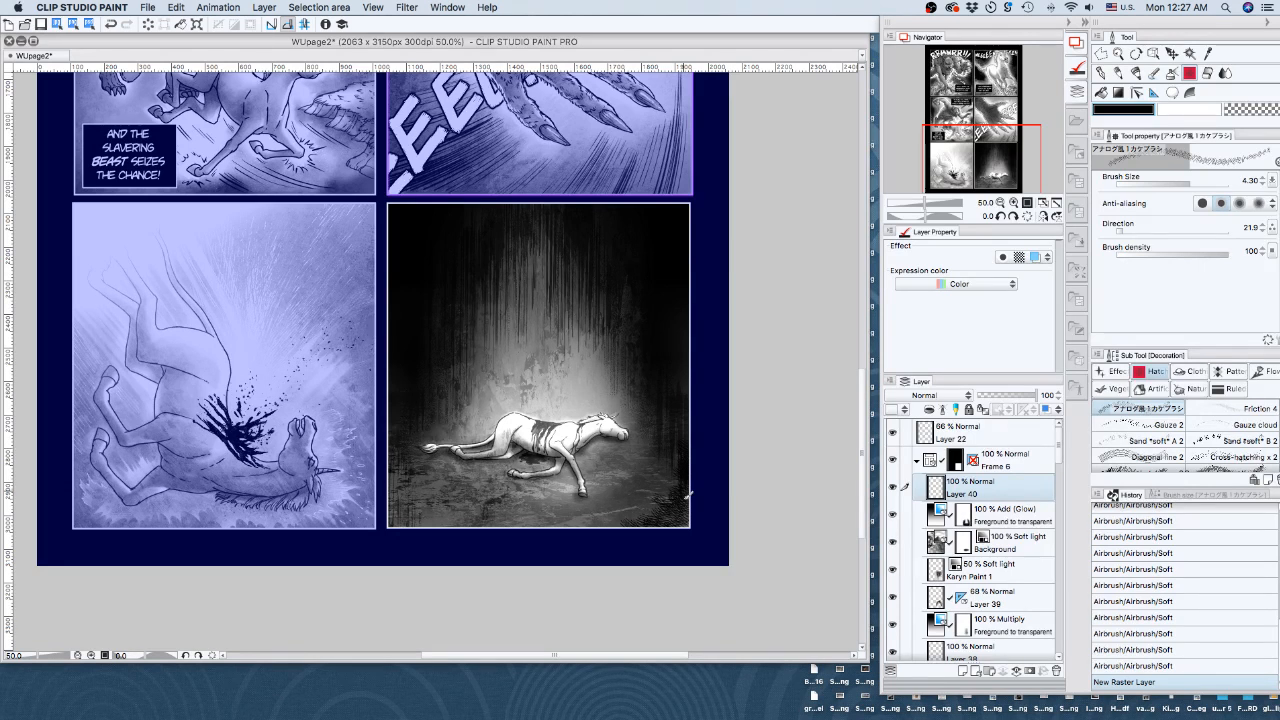
left_click_drag(688, 495, 466, 505)
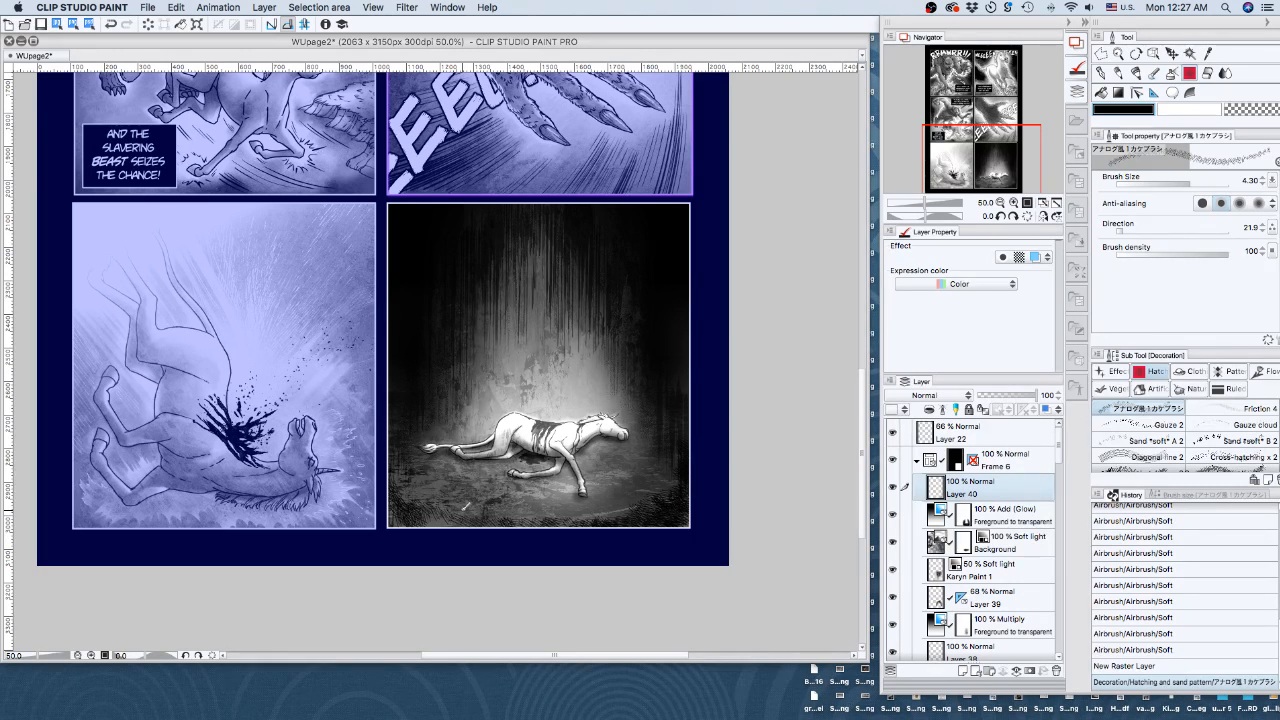
key("Delete")
Darken the panel's lower edge, corners and right side on Layer 40 with the black Shadow airbrush at size 8.78
key("b")
left_click(1236, 412)
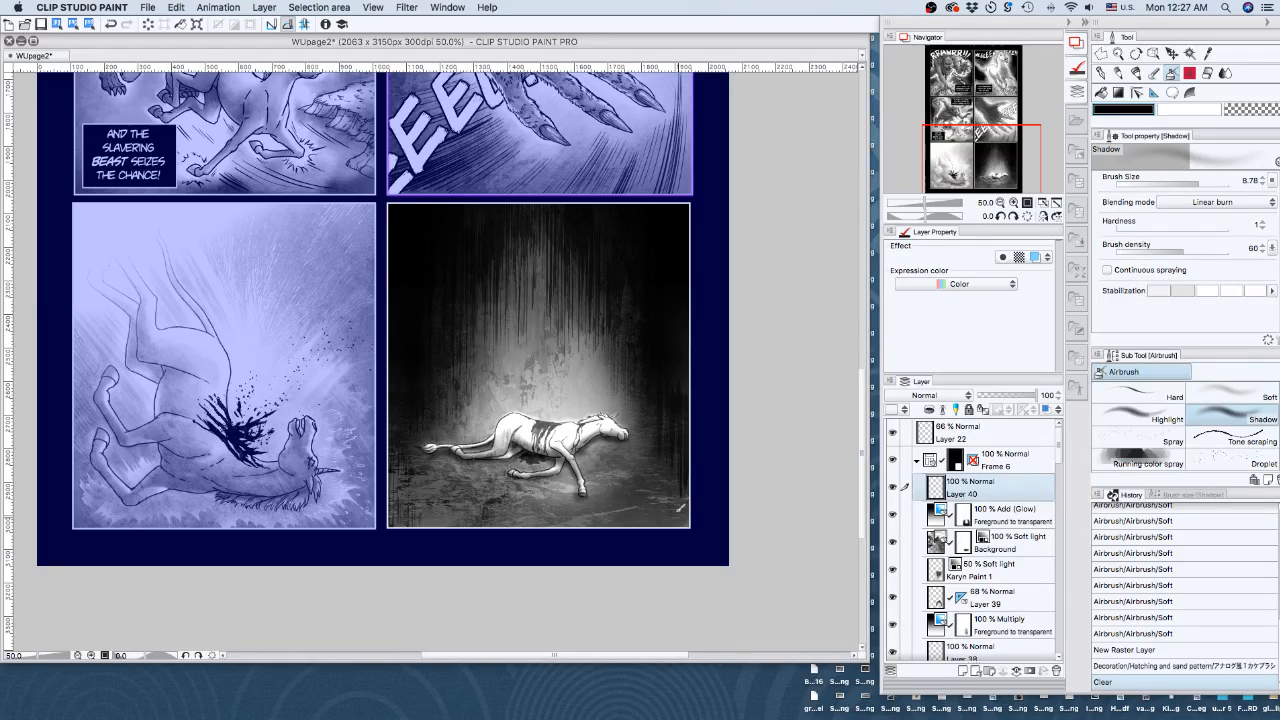
left_click_drag(680, 506, 471, 529)
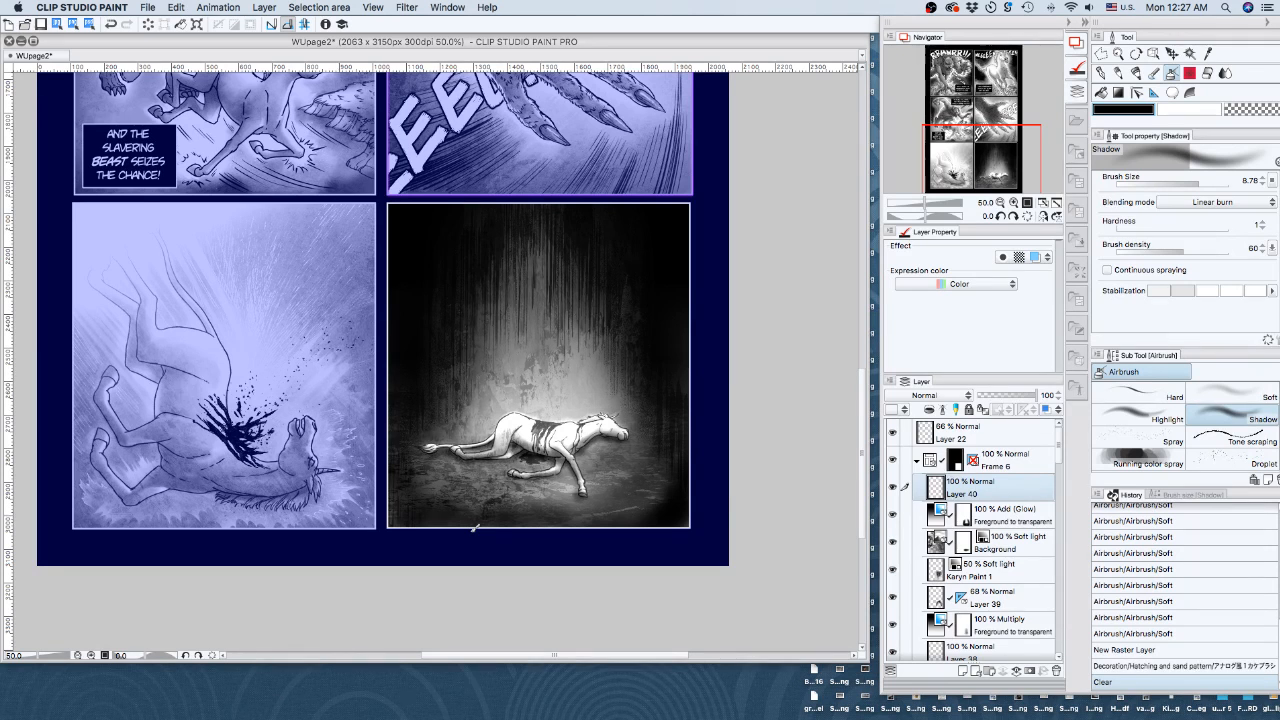
left_click_drag(475, 528, 400, 500)
left_click_drag(440, 520, 600, 522)
left_click_drag(676, 445, 632, 515)
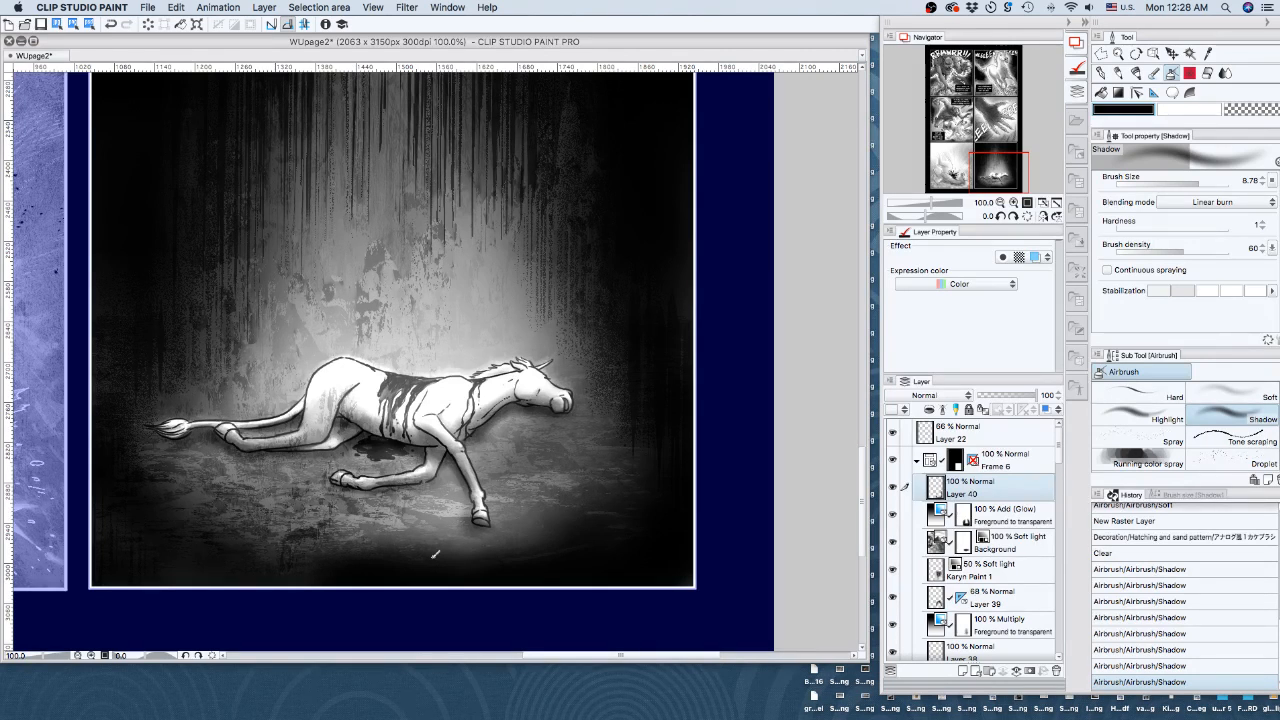
left_click_drag(300, 560, 170, 560)
left_click_drag(630, 472, 630, 430)
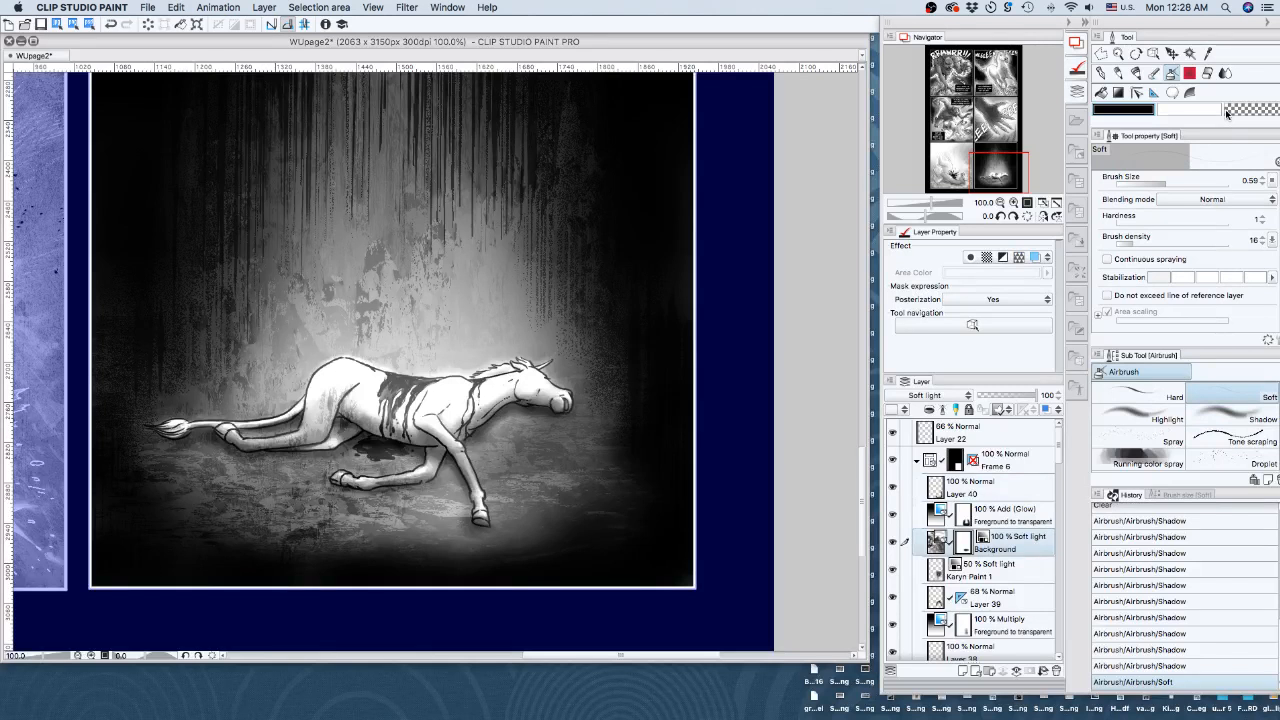
Add a layer mask to Karyn Paint 1 and fade its texture around the foal with the transparent Soft airbrush, size 1.69
left_click(1228, 110)
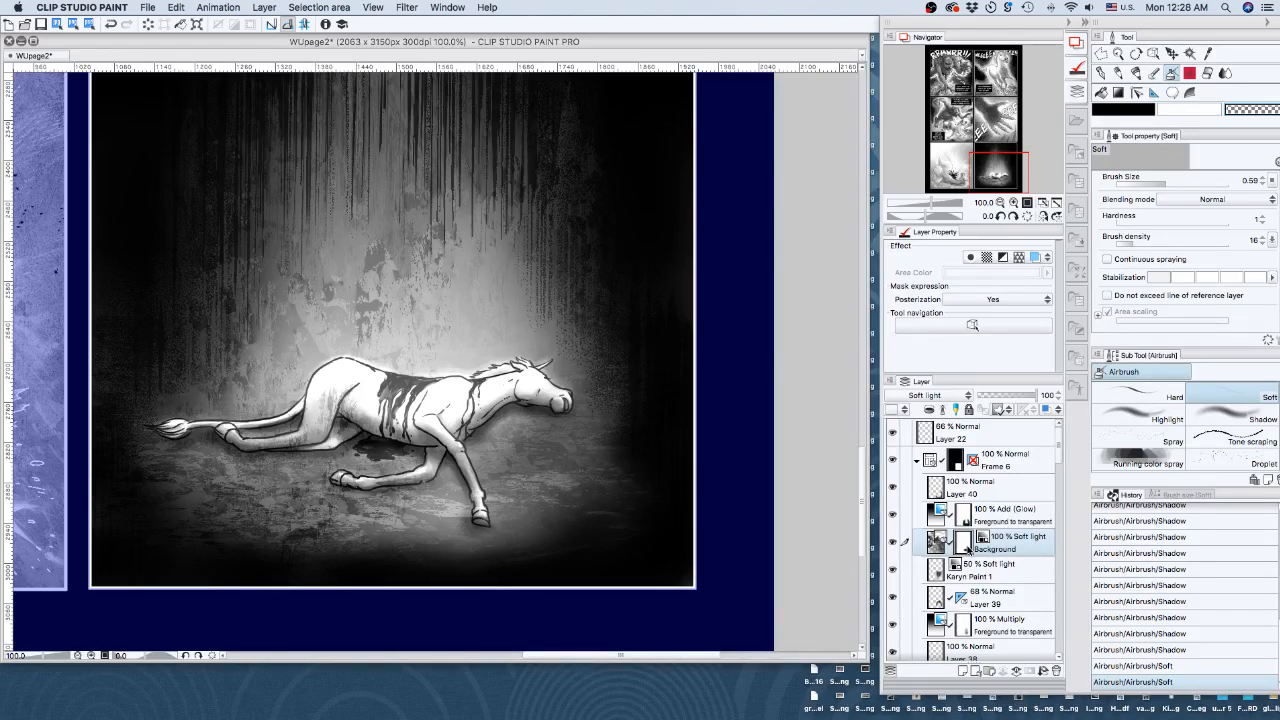
left_click(893, 570)
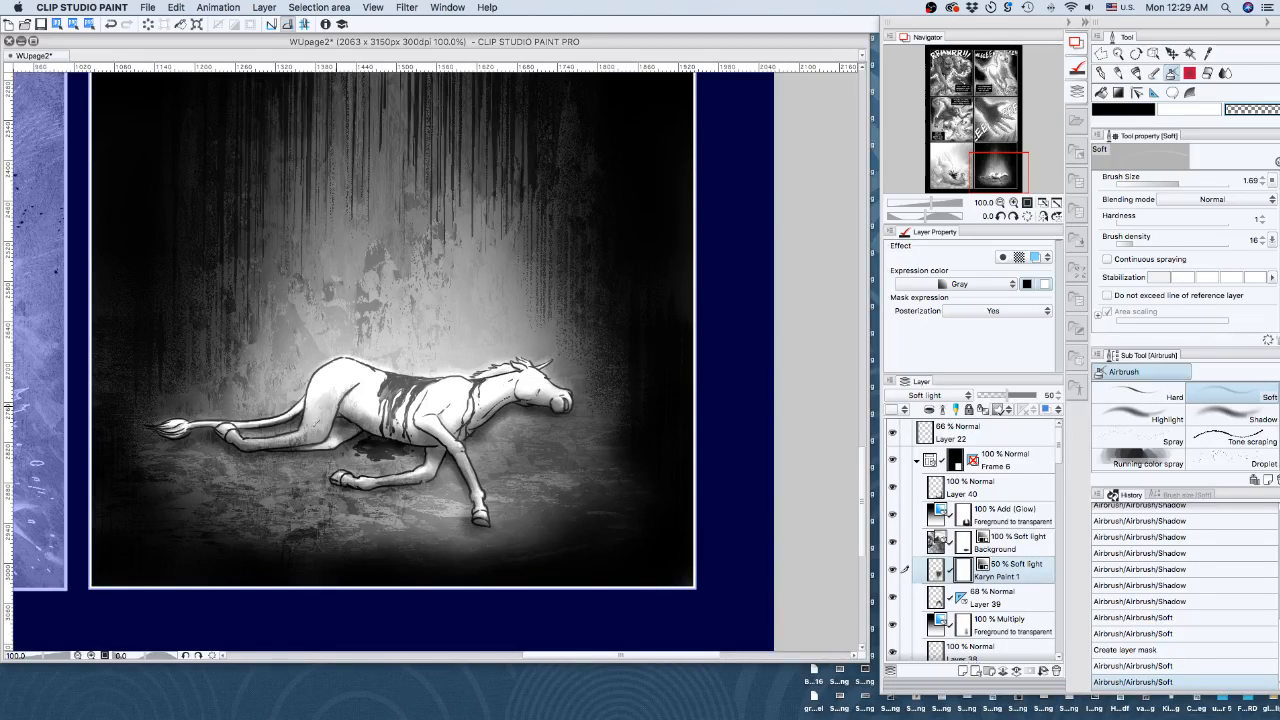
left_click_drag(368, 482, 414, 482)
left_click_drag(370, 484, 414, 480)
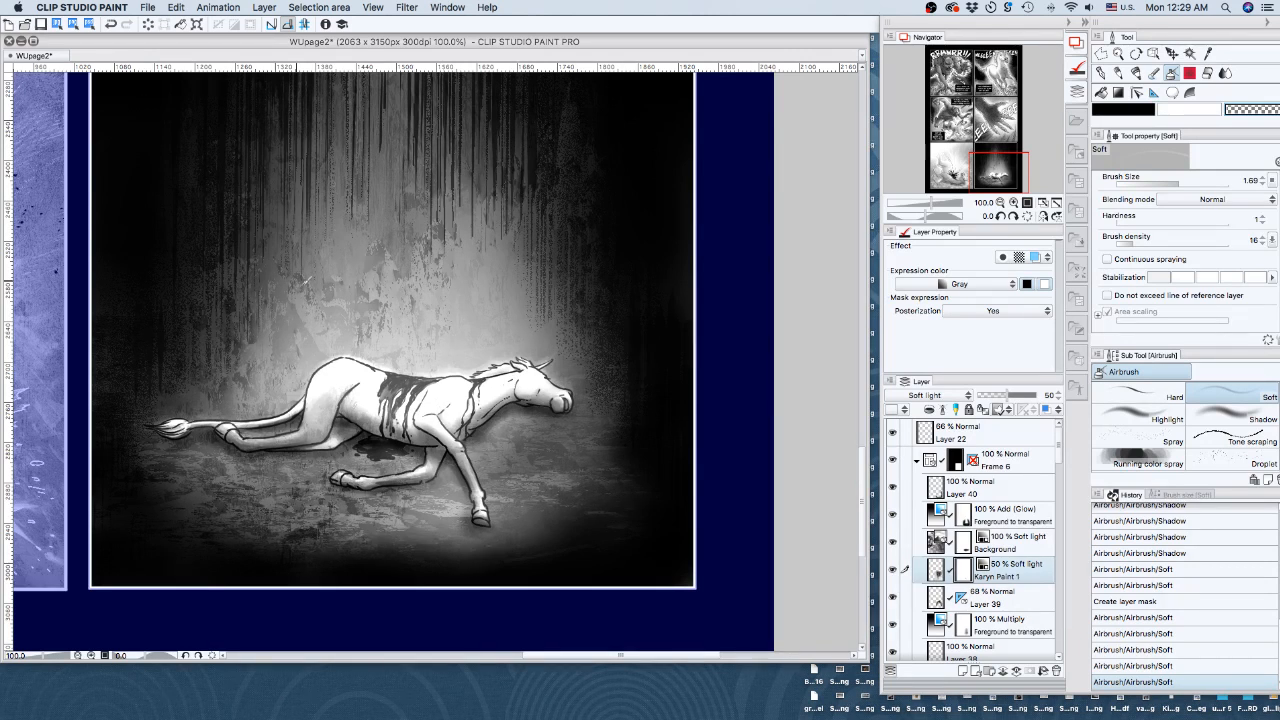
left_click(307, 280)
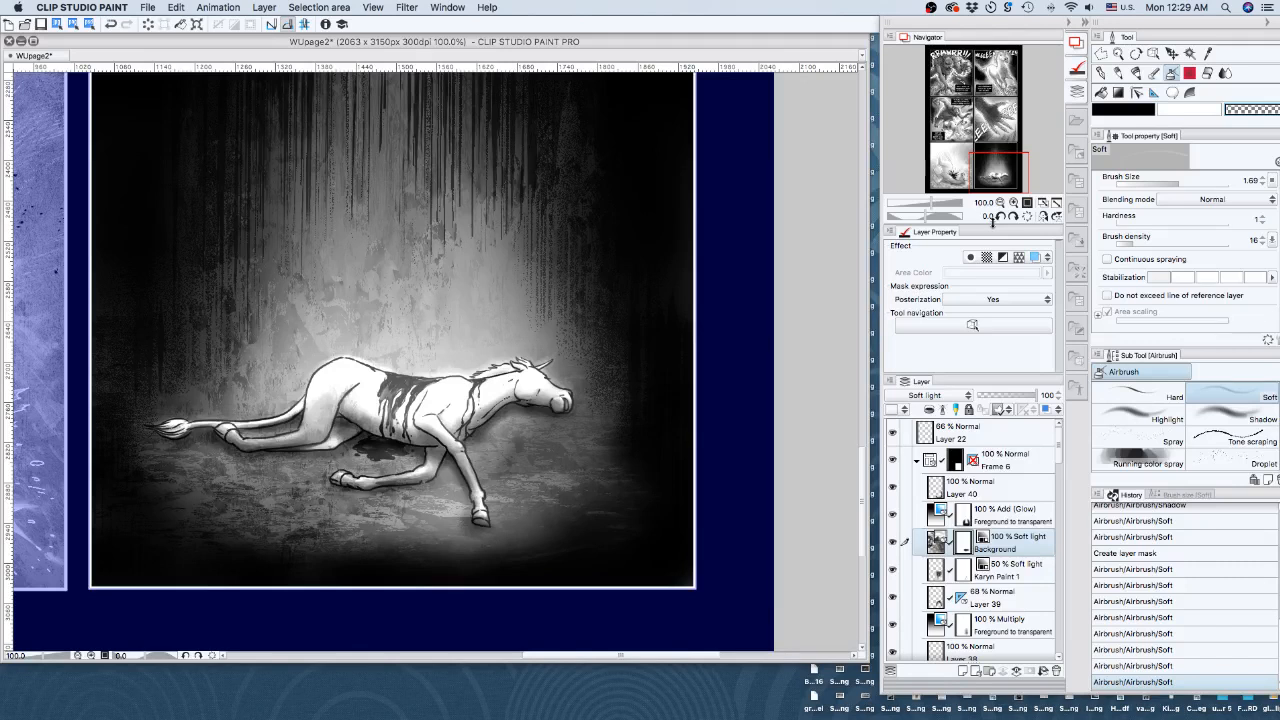
Soften the Background texture on the ground around the foal by airbrushing its layer mask in transparent colour
left_click(912, 216)
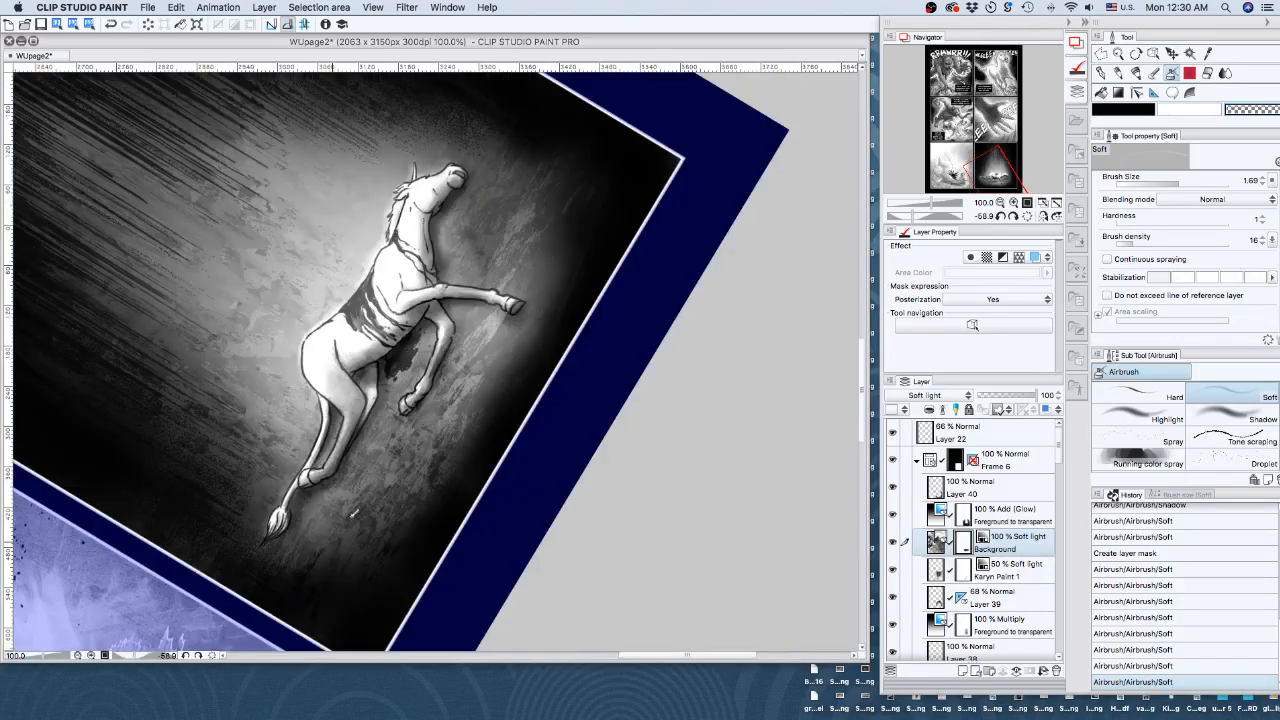
left_click(431, 460)
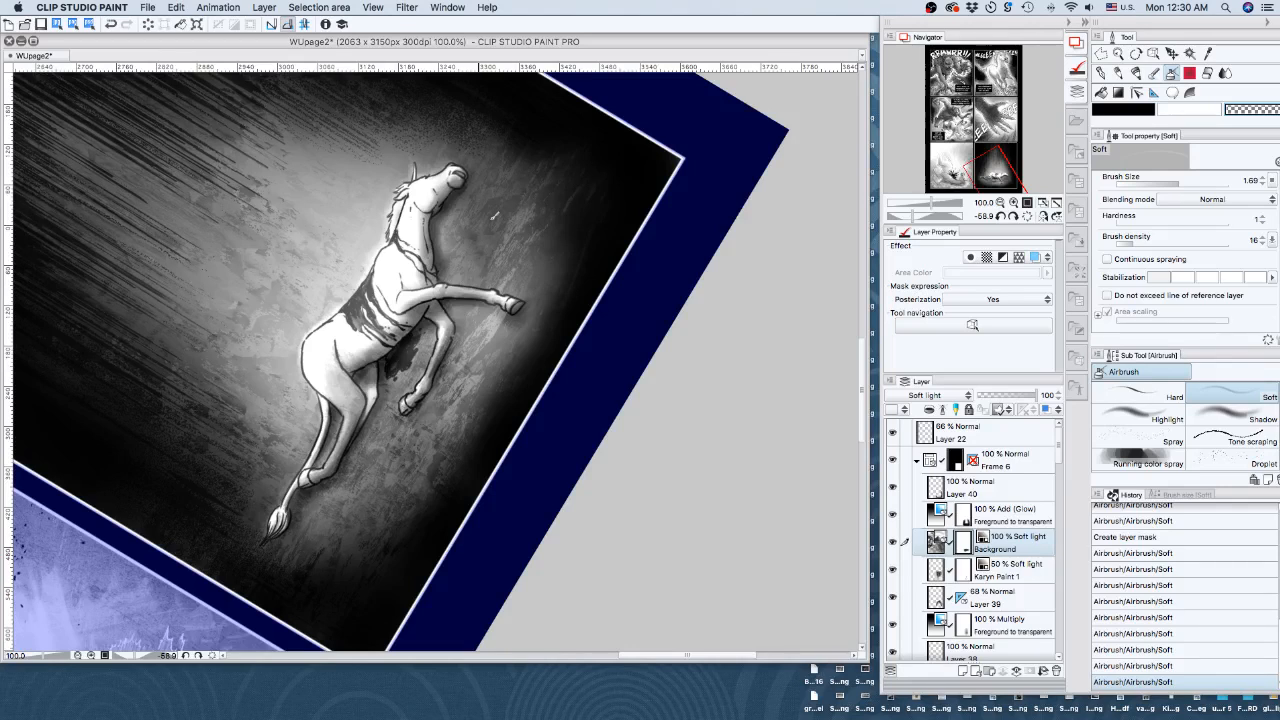
left_click(493, 217)
left_click(1027, 216)
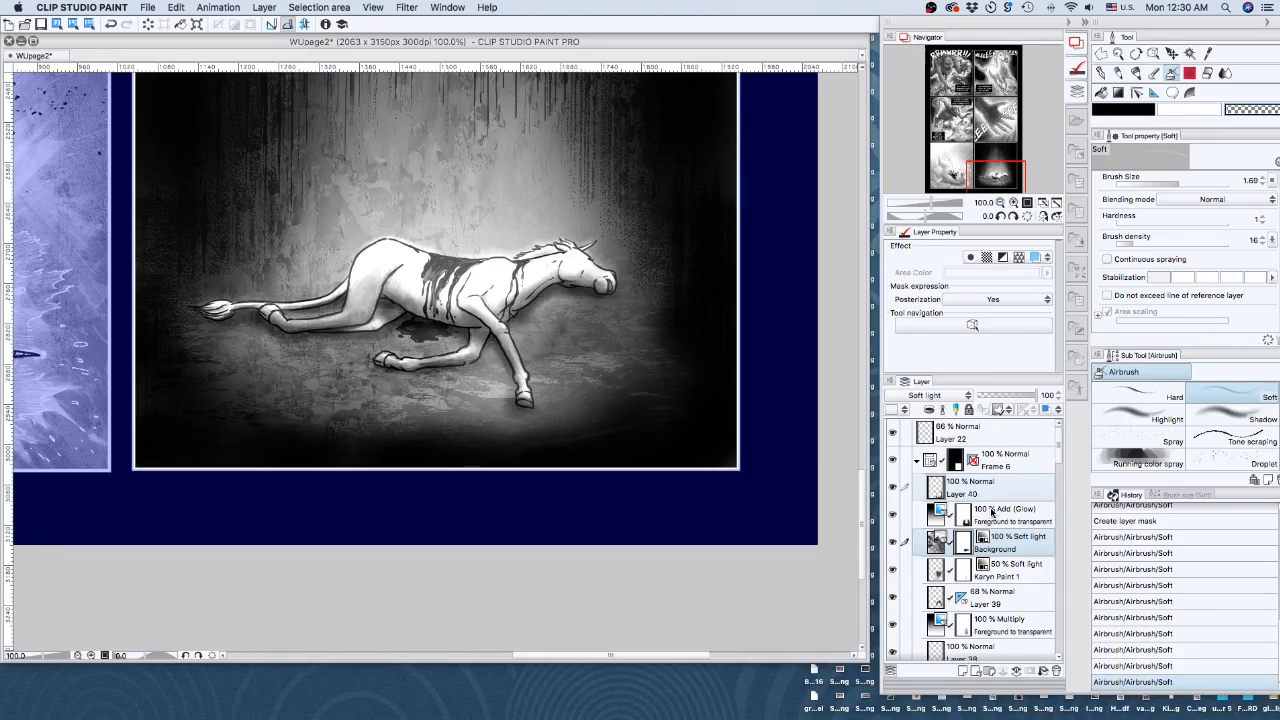
Move Layer 40 below the Background layer, and fit the DaniDrawssampletexture02 material over the last panel in Soft light mode
left_click_drag(992, 511, 992, 540)
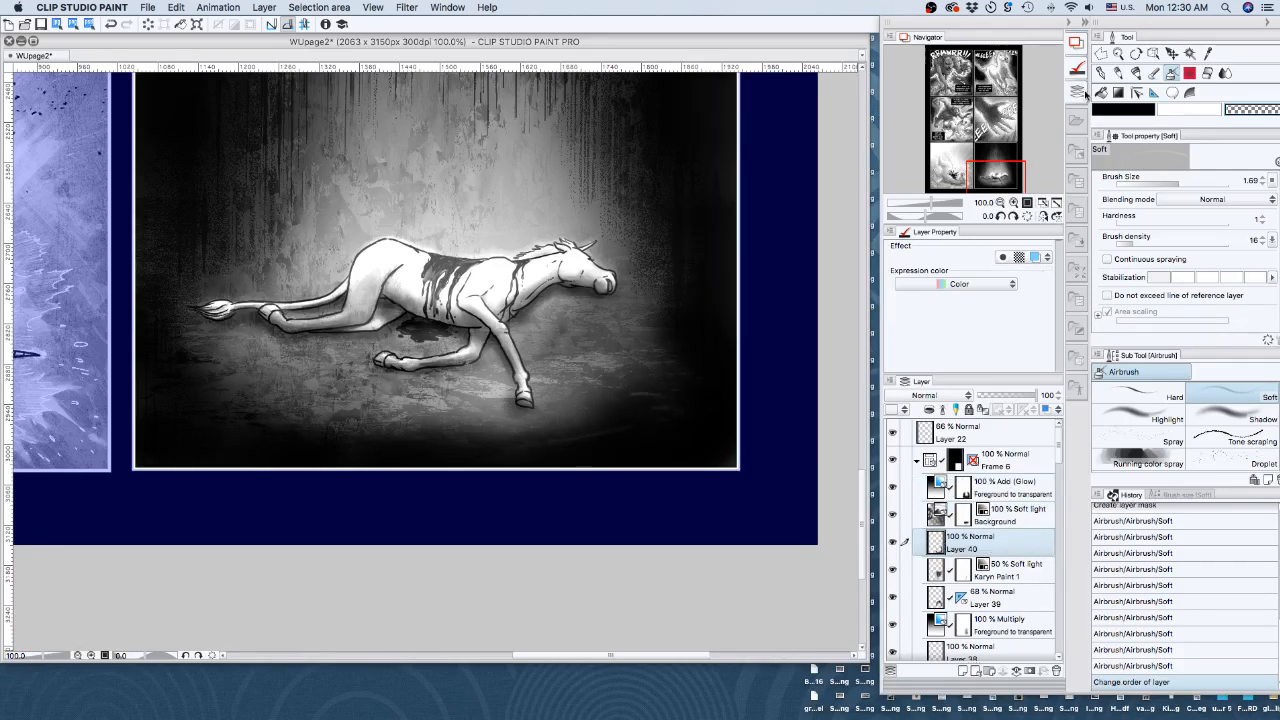
left_click(1001, 202)
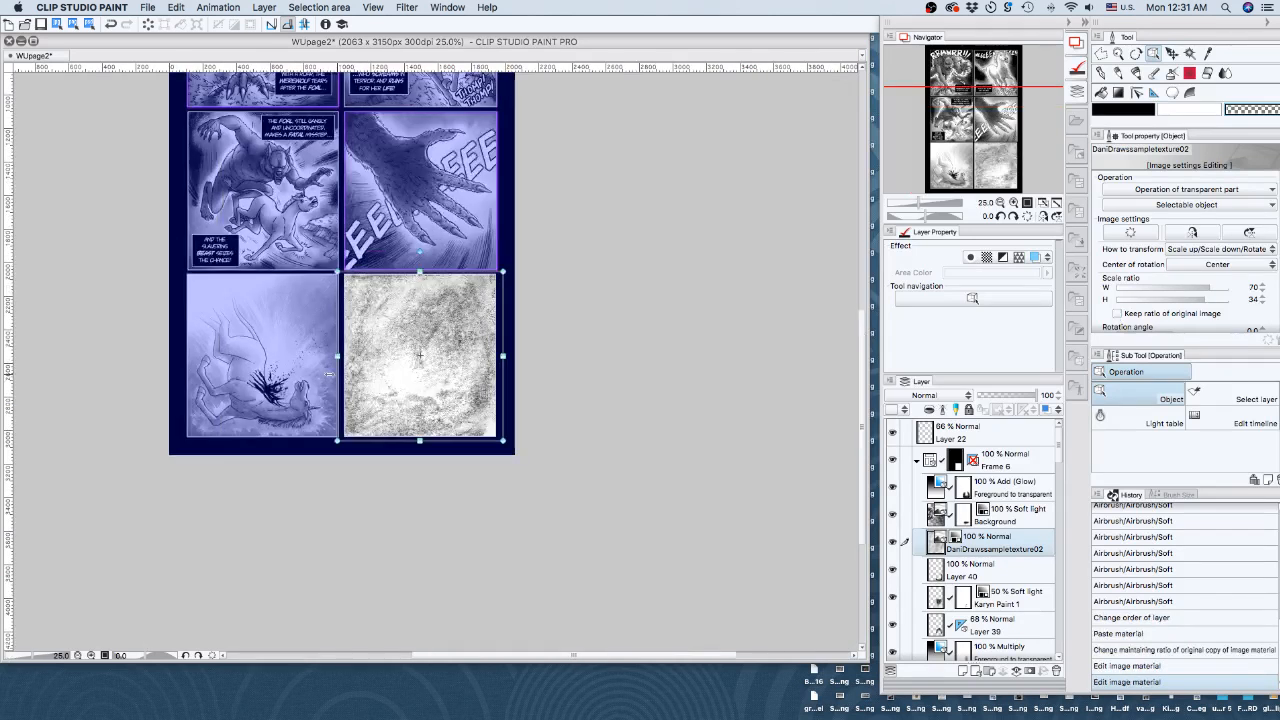
left_click_drag(349, 364, 336, 364)
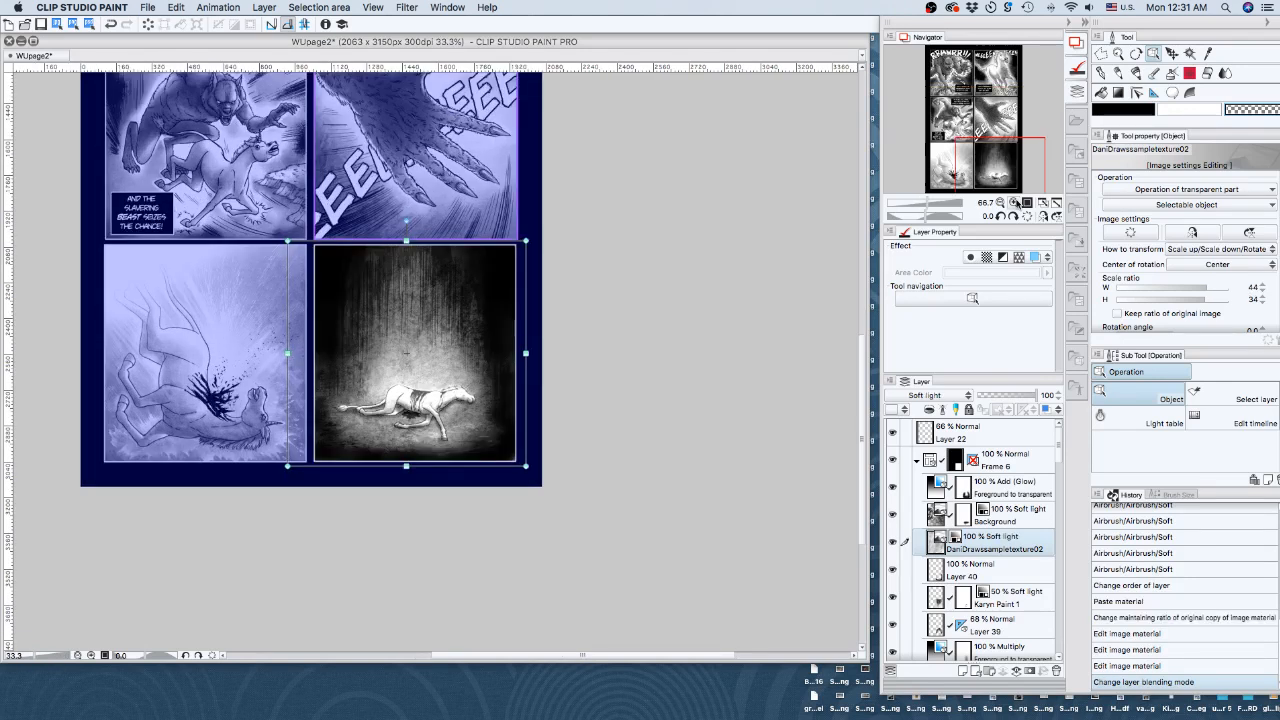
Resize the DaniDrawssampletexture02 texture to a scale of 39 wide by 35 high and lower its layer opacity to 34%
left_click(1016, 202)
left_click(1016, 202)
left_click(1016, 202)
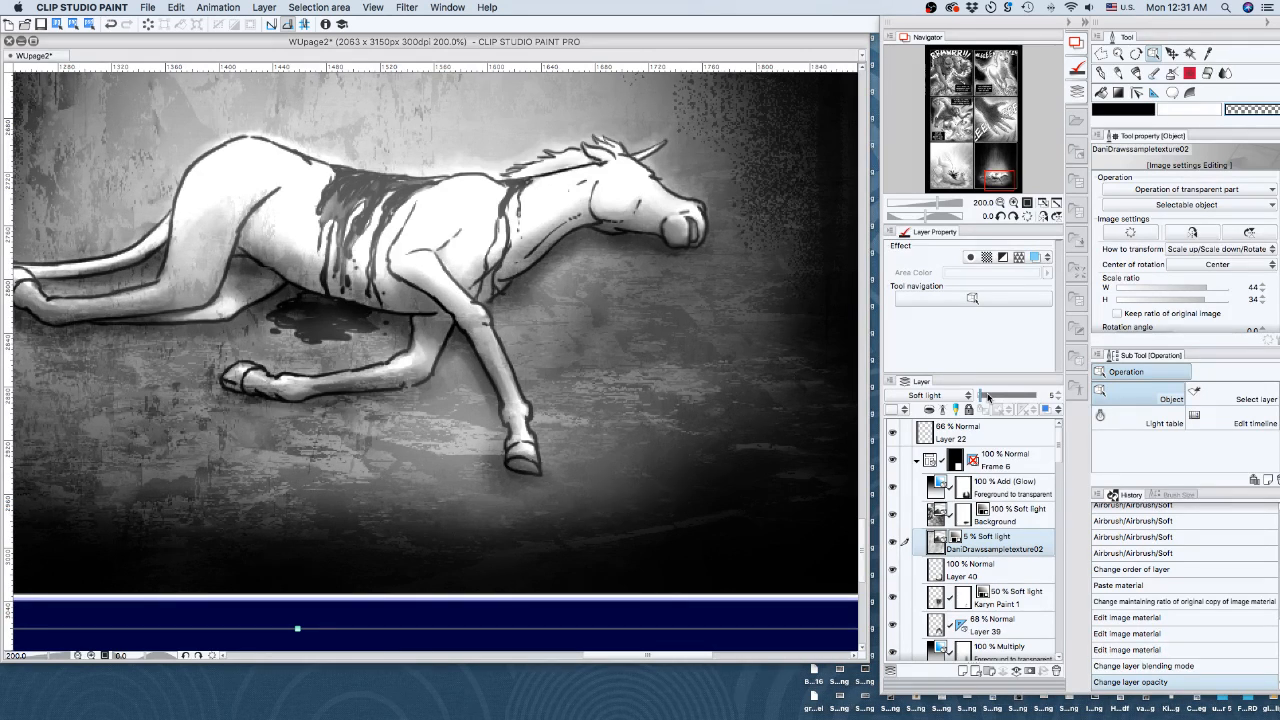
left_click(988, 396)
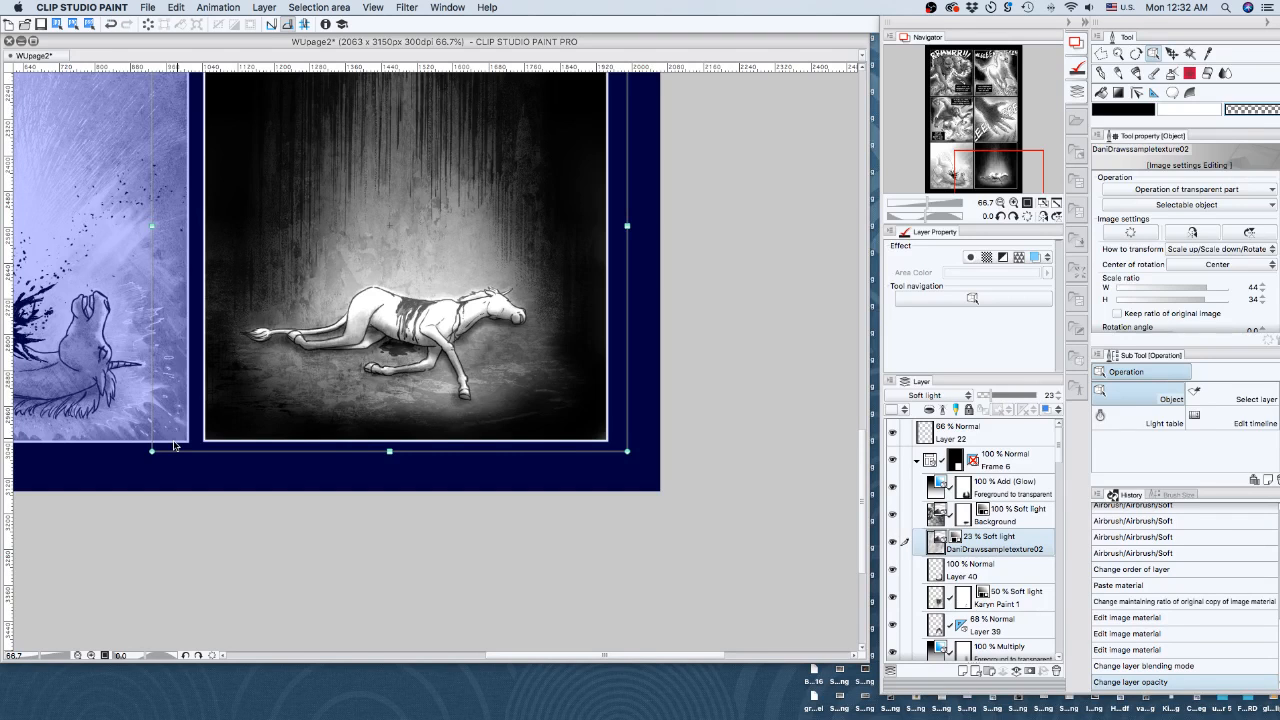
left_click_drag(174, 446, 220, 469)
left_click(997, 395)
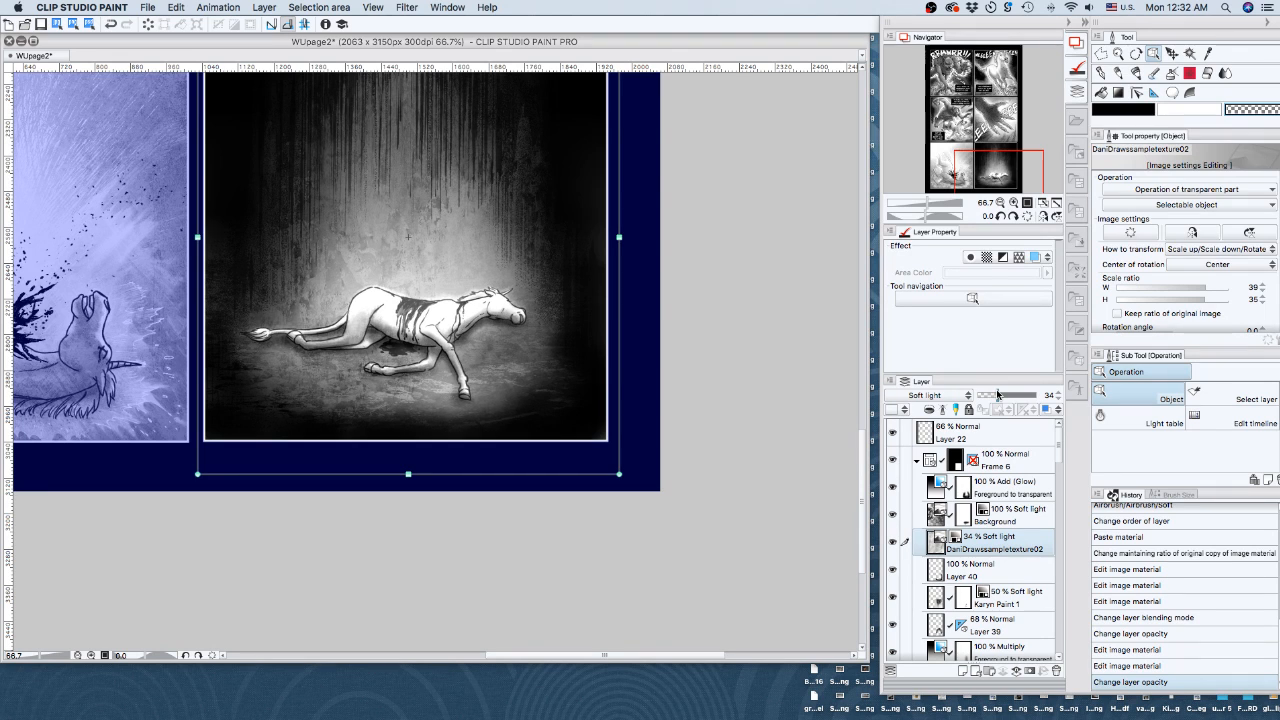
Set the opacity of the DaniDrawssampletexture02 soft light layer to 38%
left_click(1000, 397)
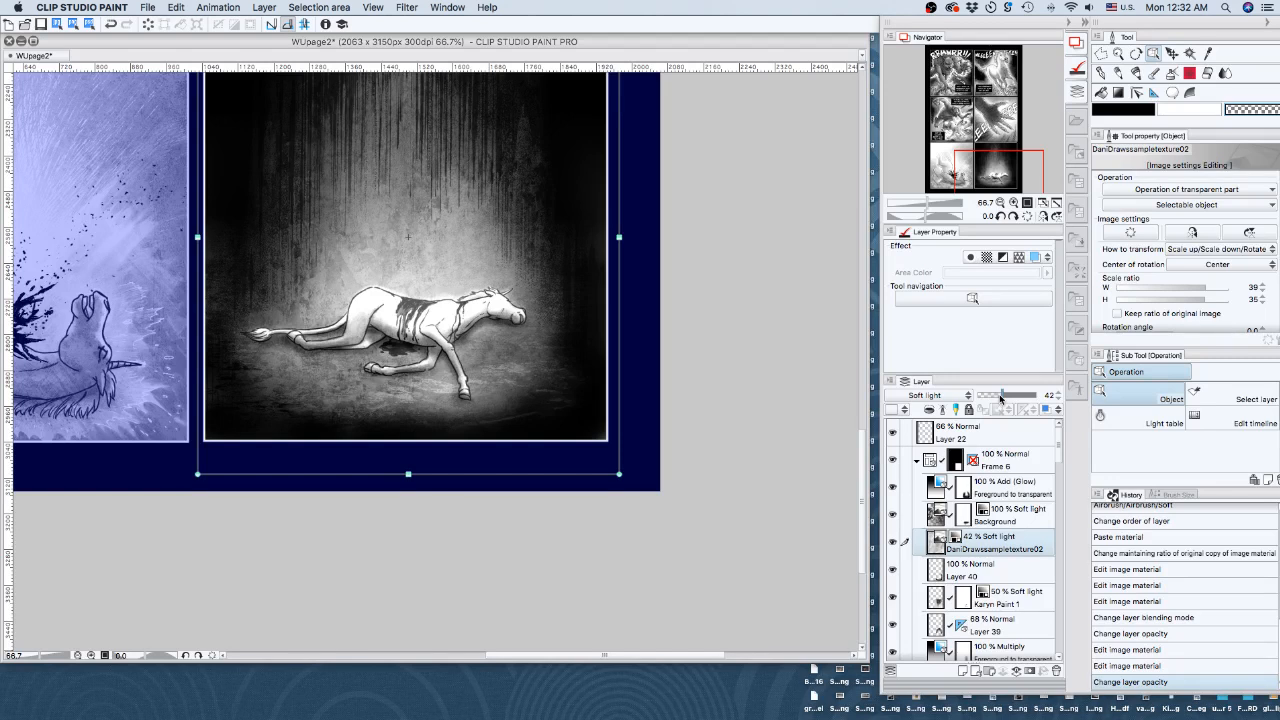
left_click(998, 397)
Add a raster layer at the top of Frame 6 and paint black on the horse's back wound with the Ink brush at size 5
left_click(1013, 203)
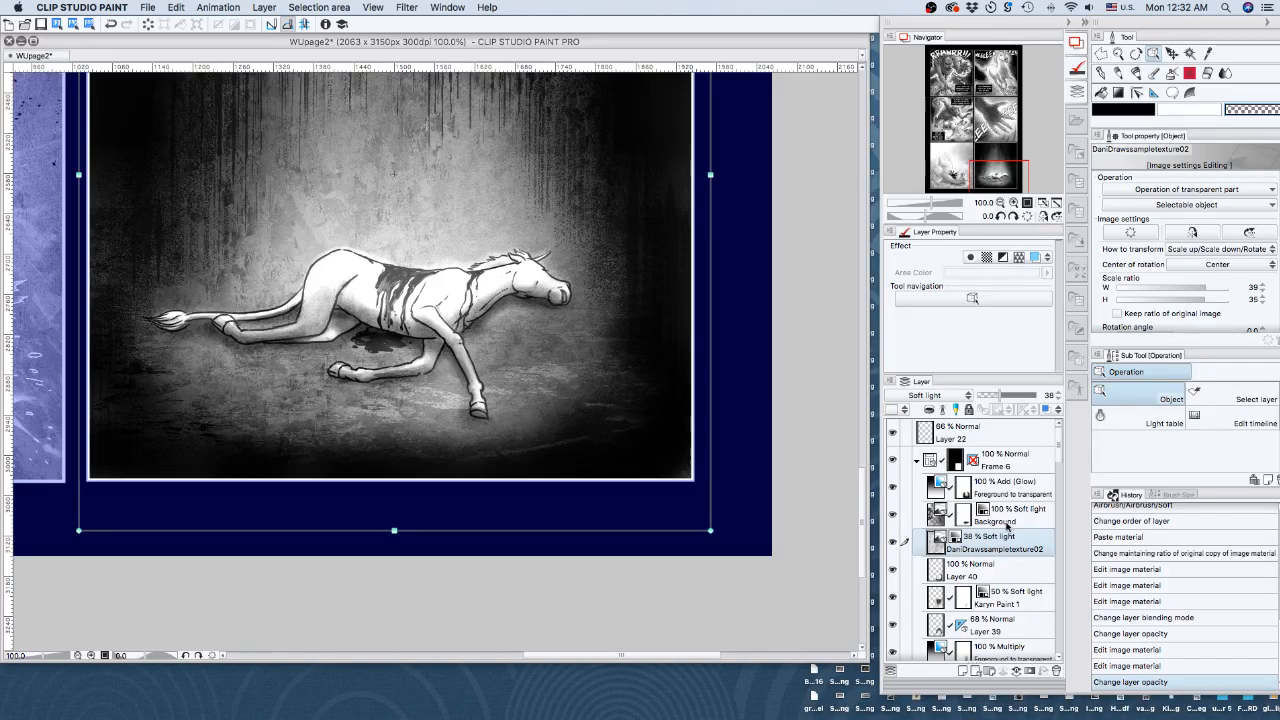
left_click(1014, 202)
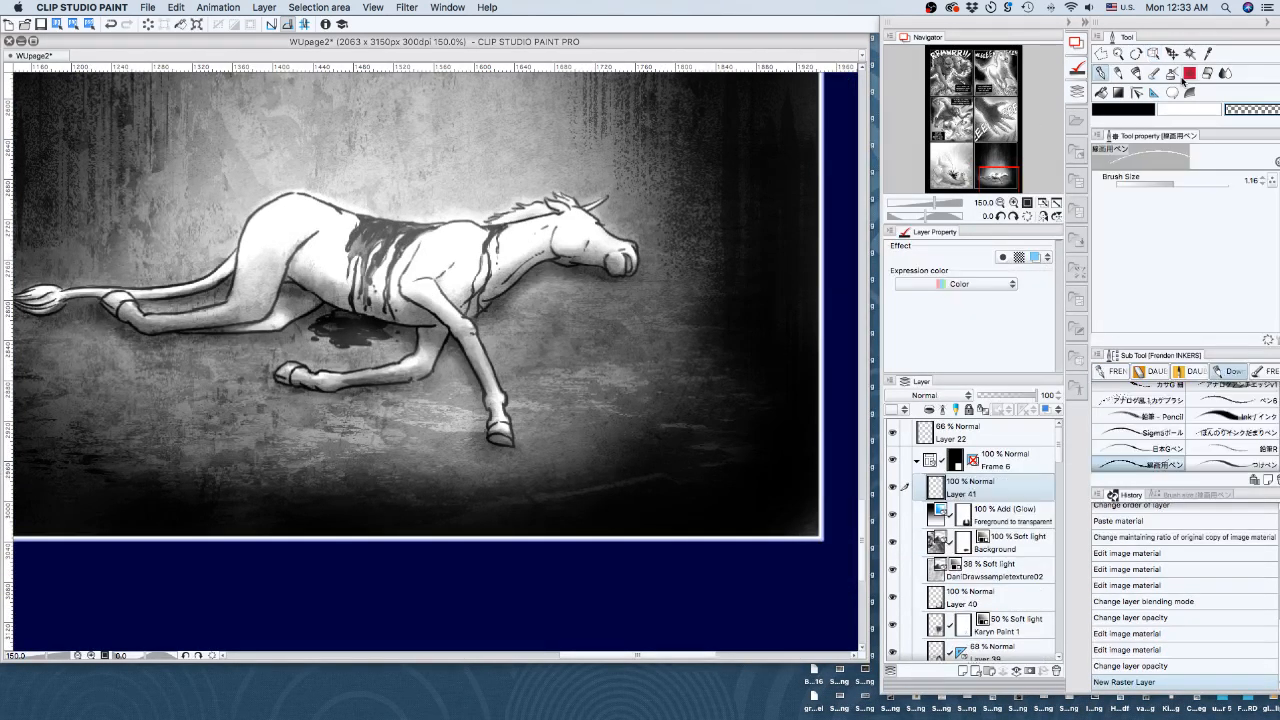
left_click(1229, 417)
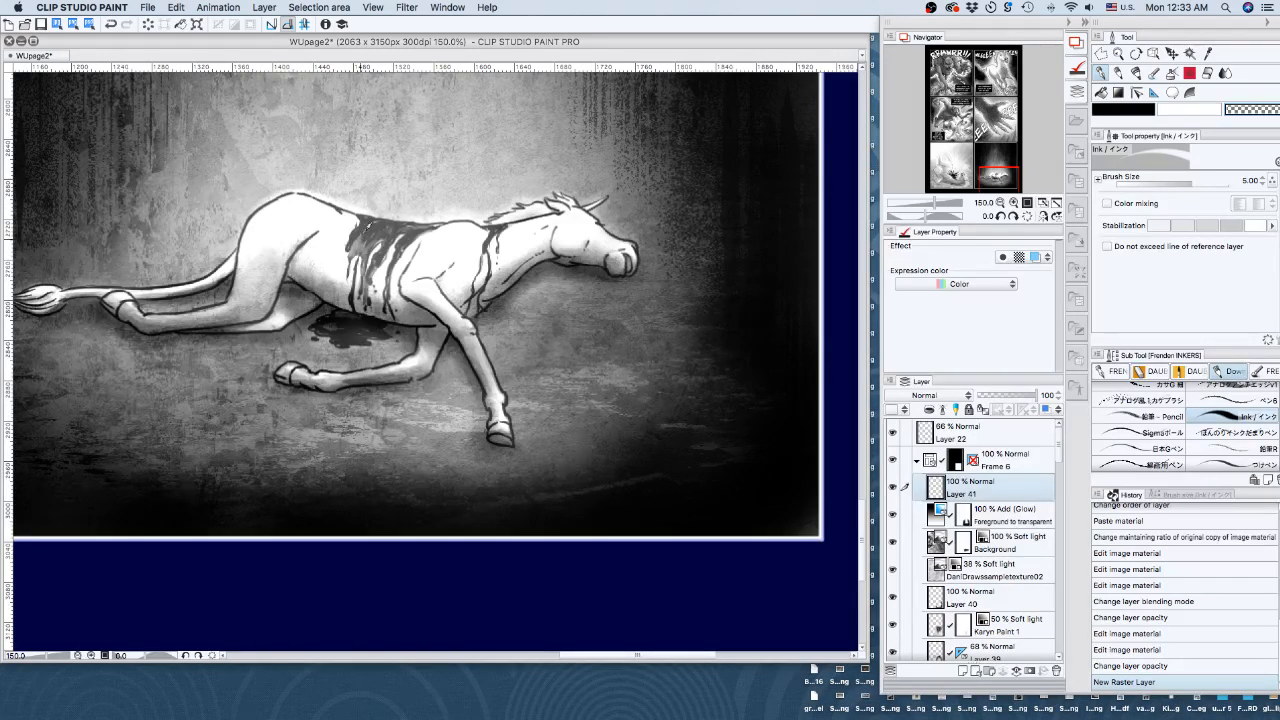
left_click_drag(368, 228, 383, 213)
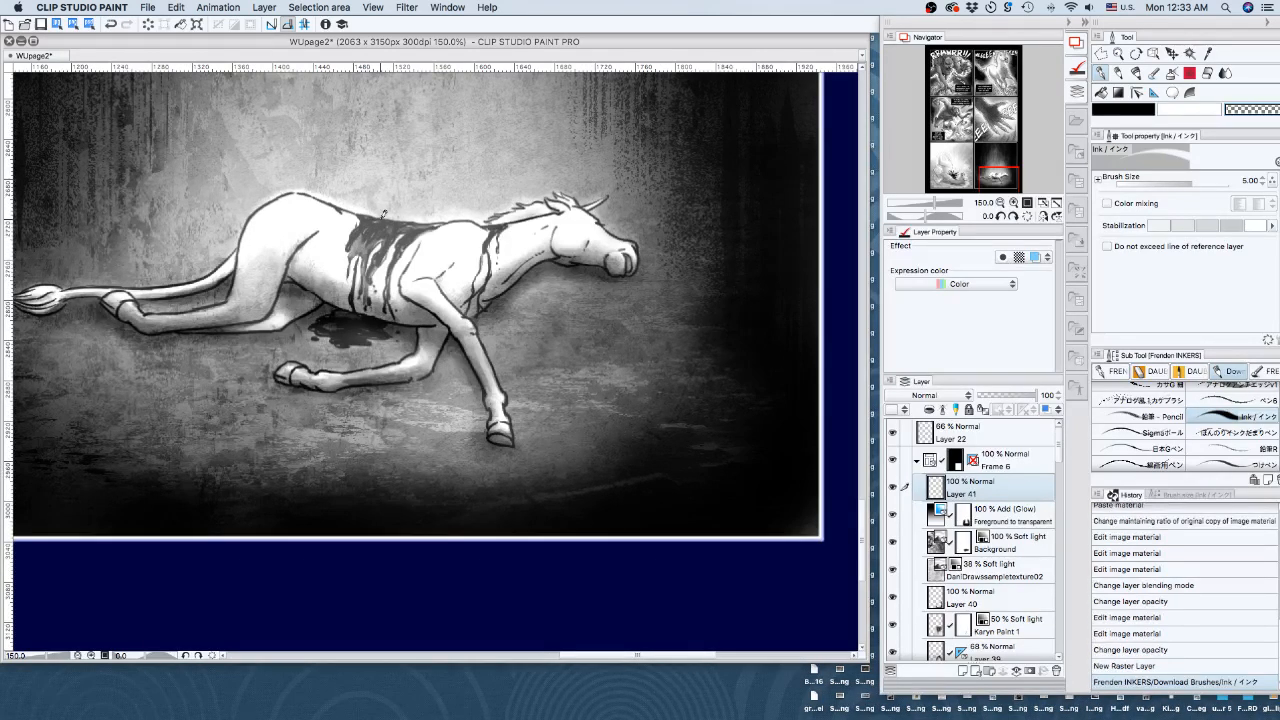
left_click(1121, 110)
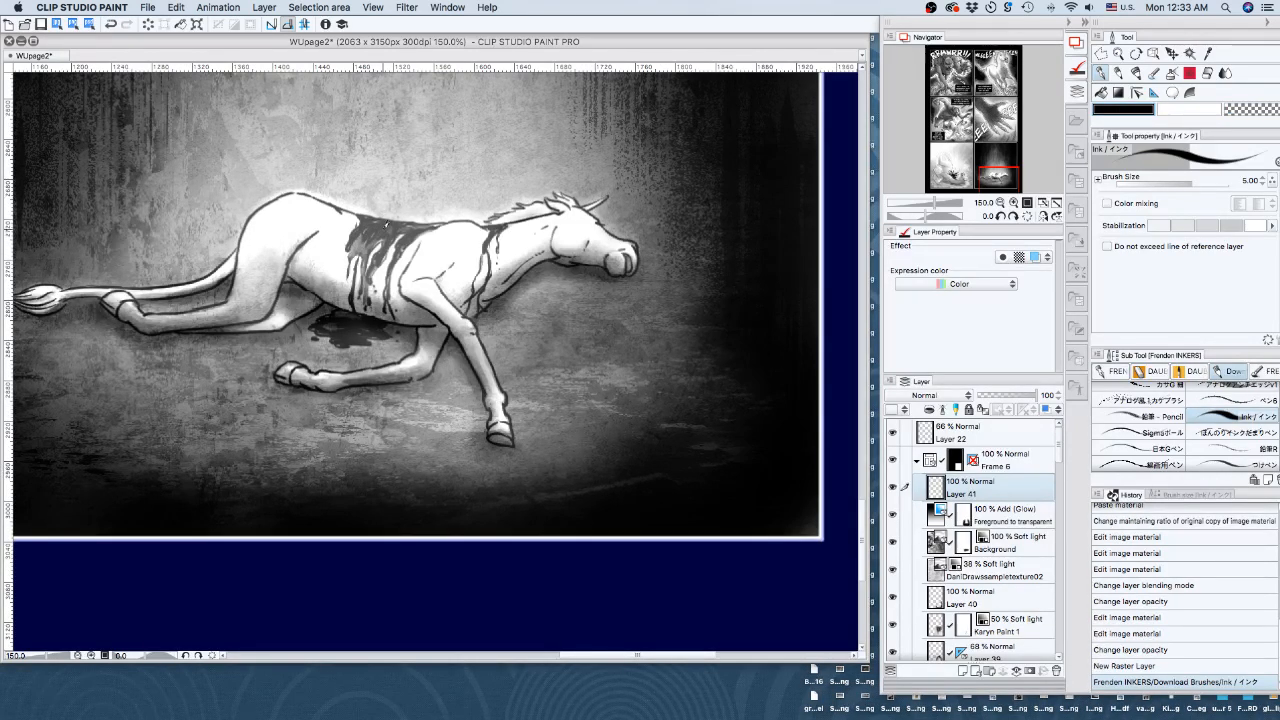
mouse_move(381, 231)
left_mouse_down()
mouse_move(370, 217)
mouse_move(364, 239)
left_mouse_up()
key("super+z")
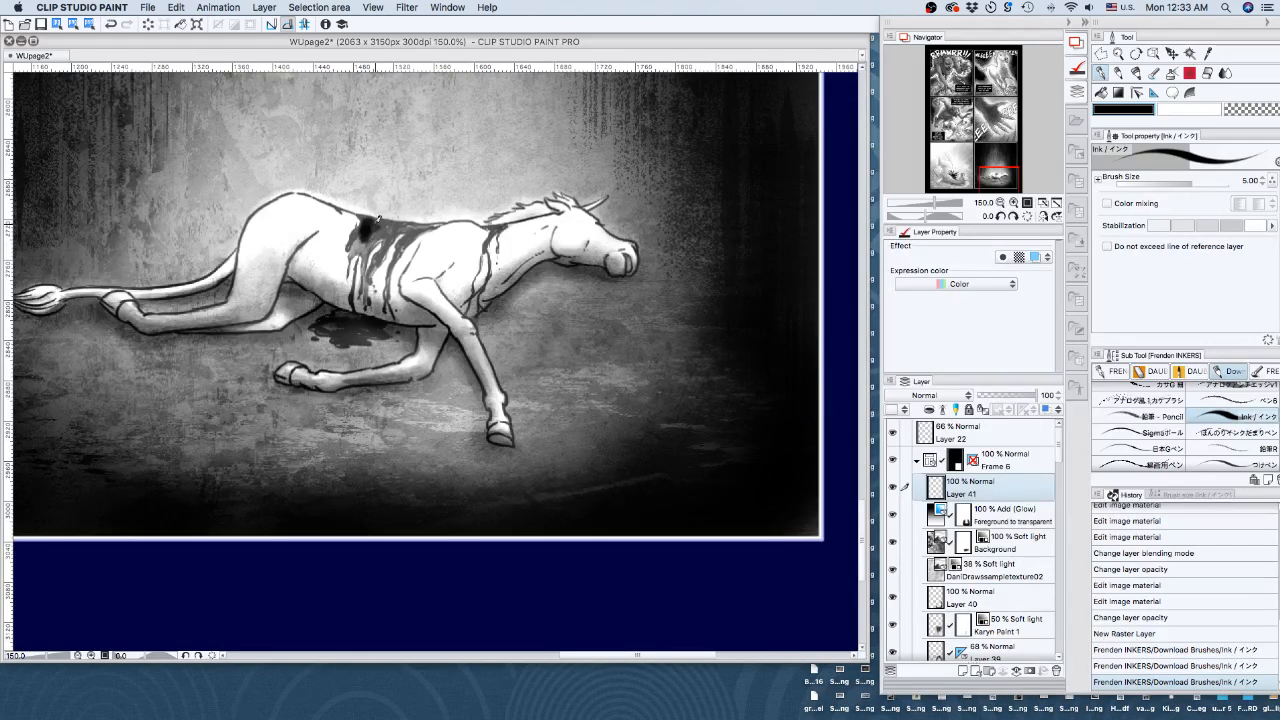
Try a black Ink brush stroke beside the wound's drips near the belly with the canvas rotated, and undo it
left_click(1001, 216)
left_click(1001, 216)
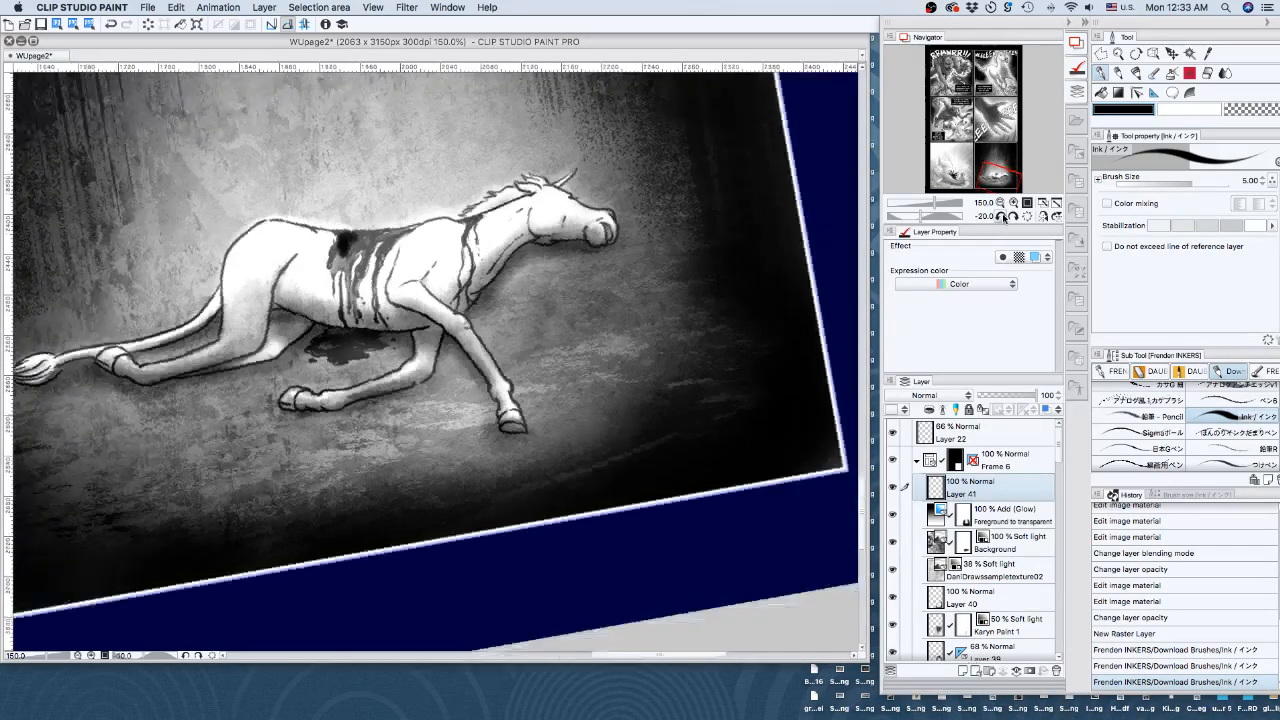
left_click(1001, 216)
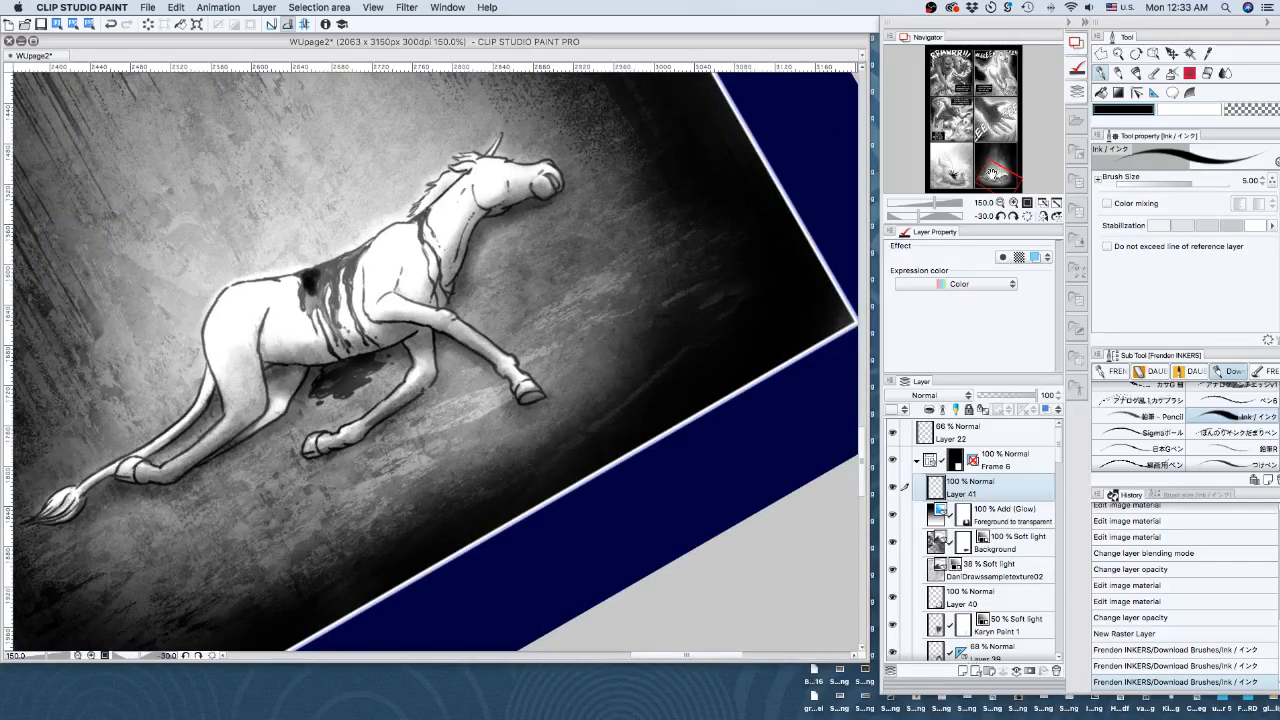
left_click_drag(920, 216, 904, 216)
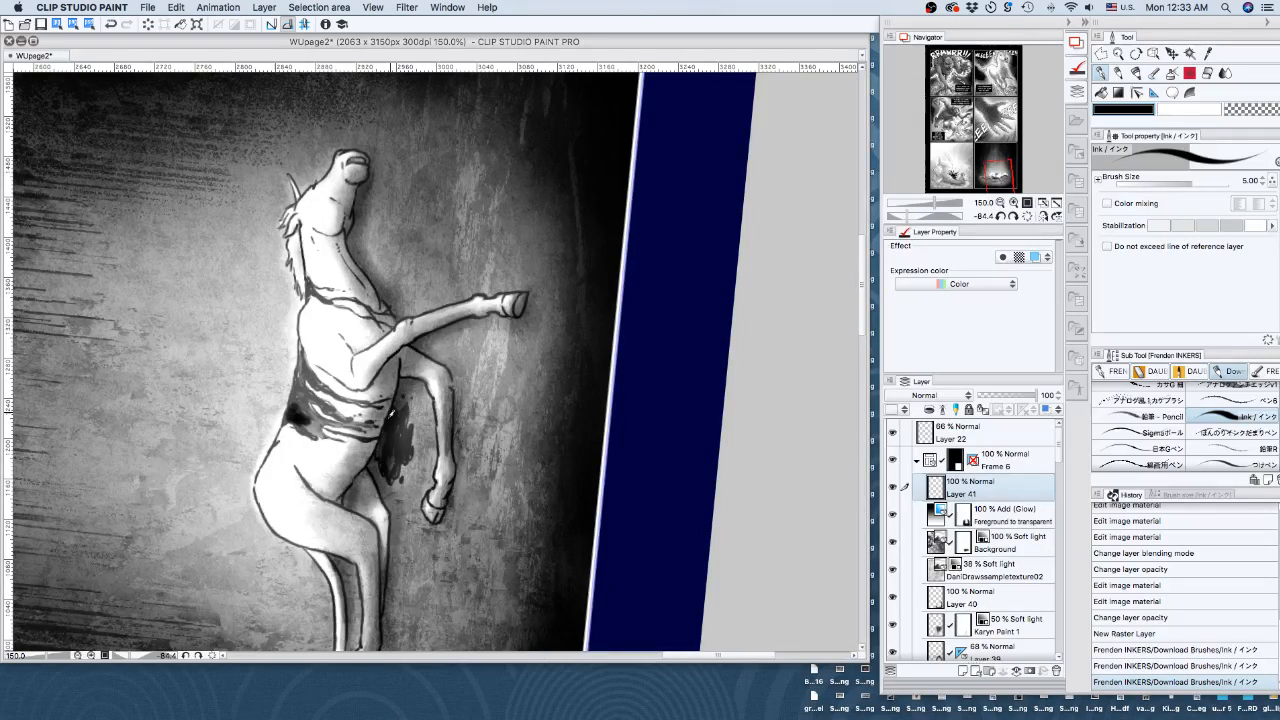
left_click_drag(391, 410, 386, 435)
key("super+z")
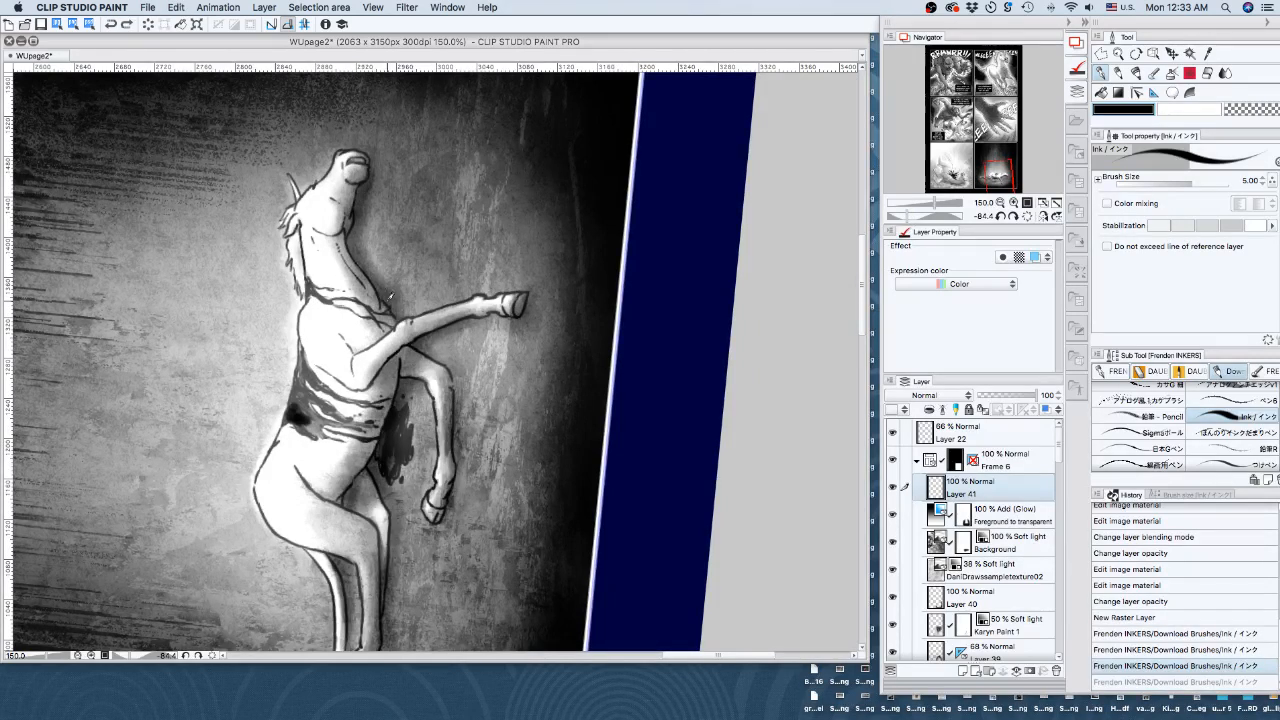
Switch to the edited SAI pen! 2 brush and darken the wound's upper edge along the horse's back with black
scroll(1268, 418, "down", 10)
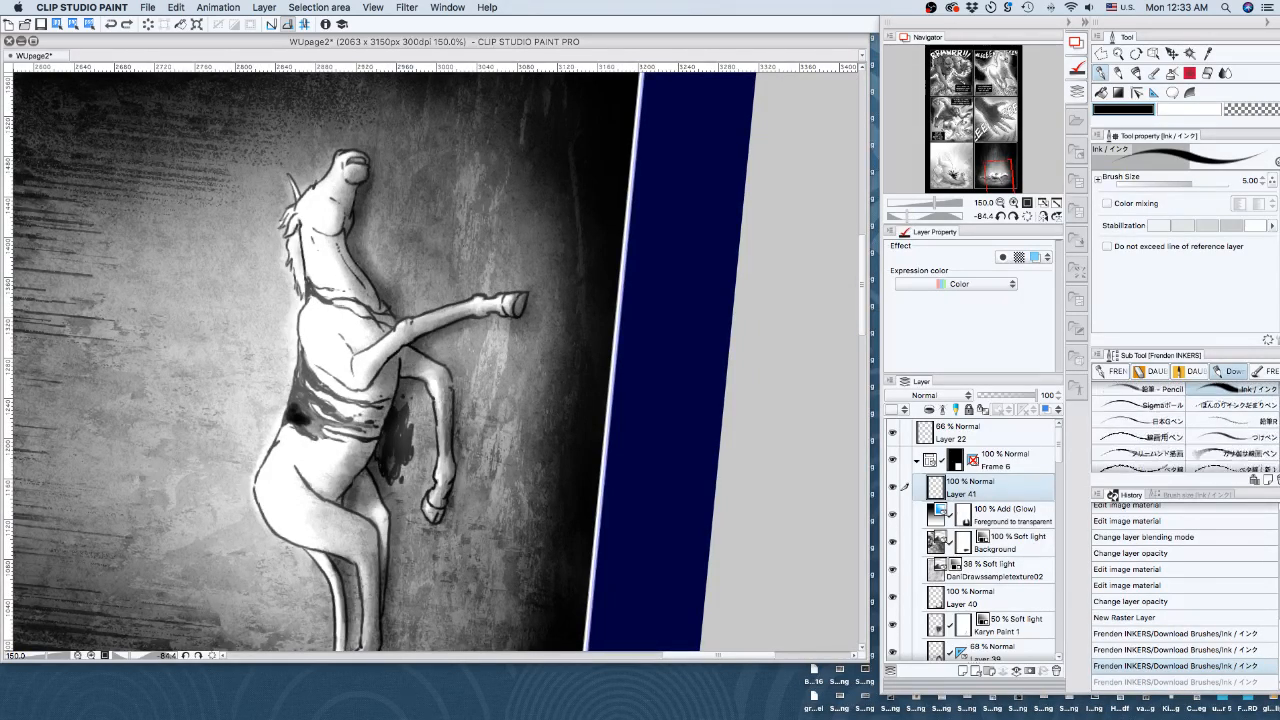
scroll(1268, 418, "down", 10)
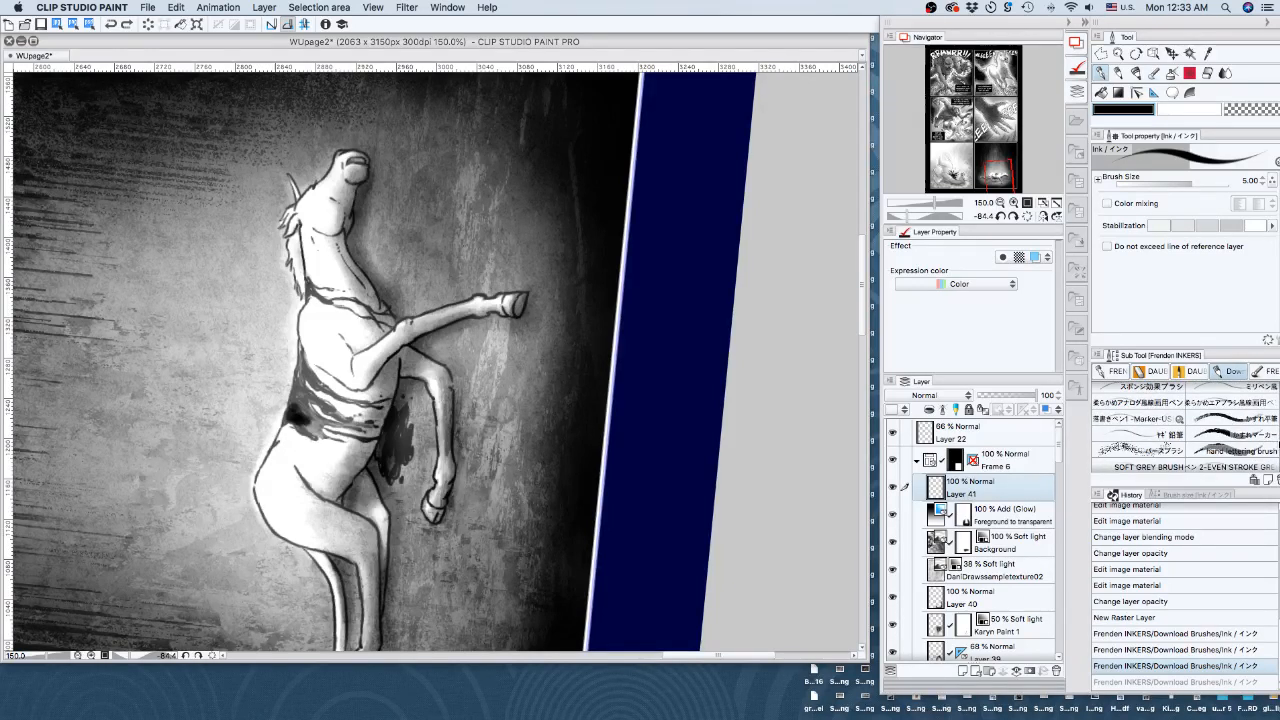
scroll(1275, 453, "down", 6)
scroll(1275, 453, "down", 5)
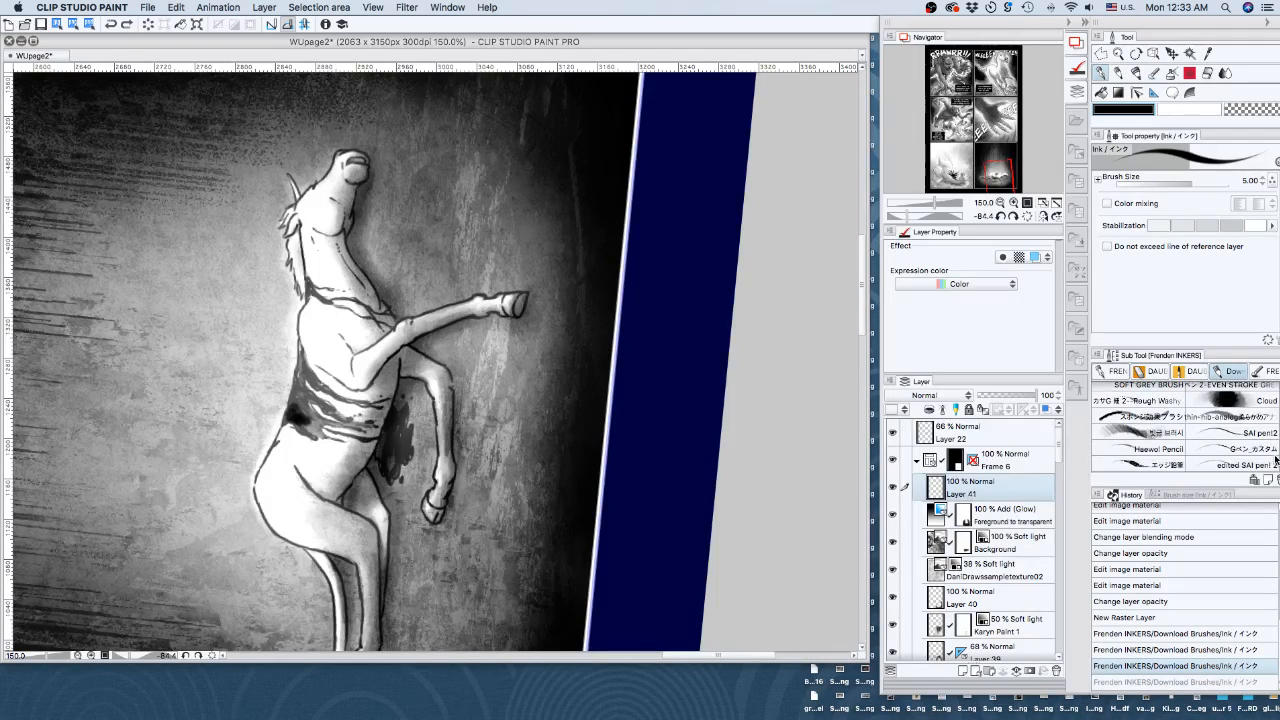
scroll(1275, 455, "down", 1)
left_click(1236, 465)
mouse_move(297, 395)
left_mouse_down()
mouse_move(292, 407)
mouse_move(301, 365)
left_mouse_up()
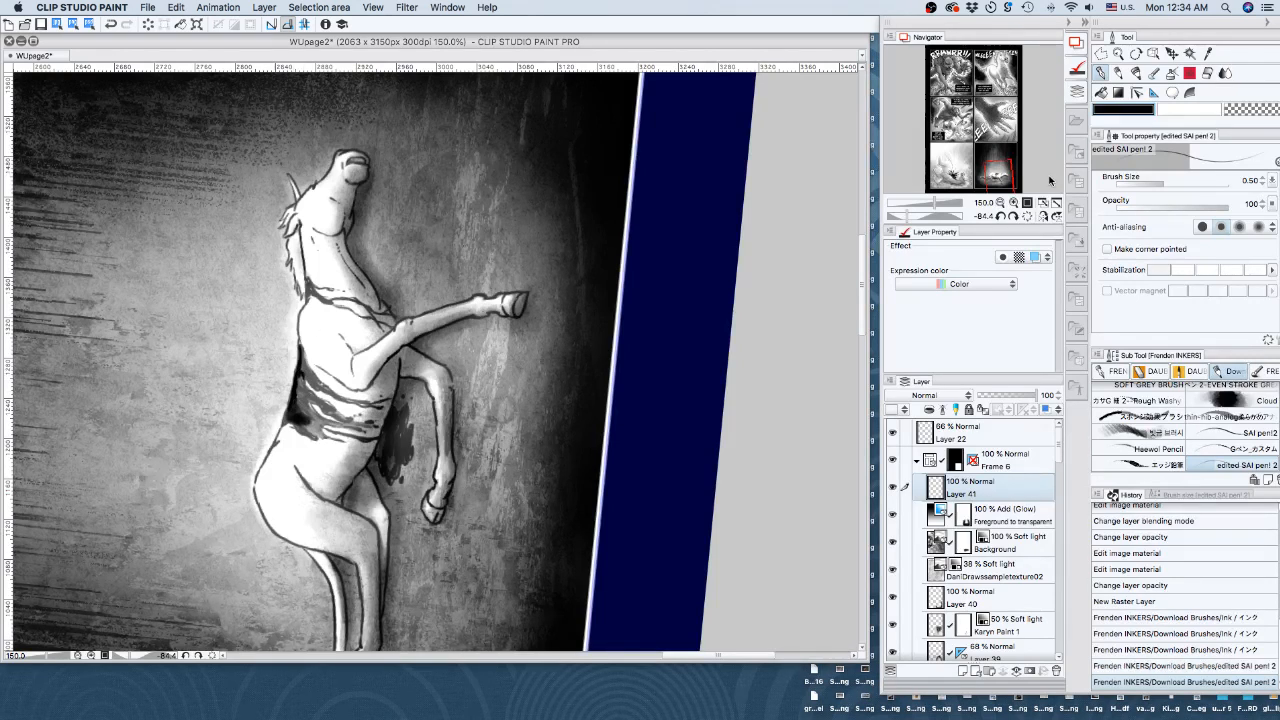
Return the canvas to 0° rotation and fill the rear part of the back wound with black at close magnification
left_click(1013, 203)
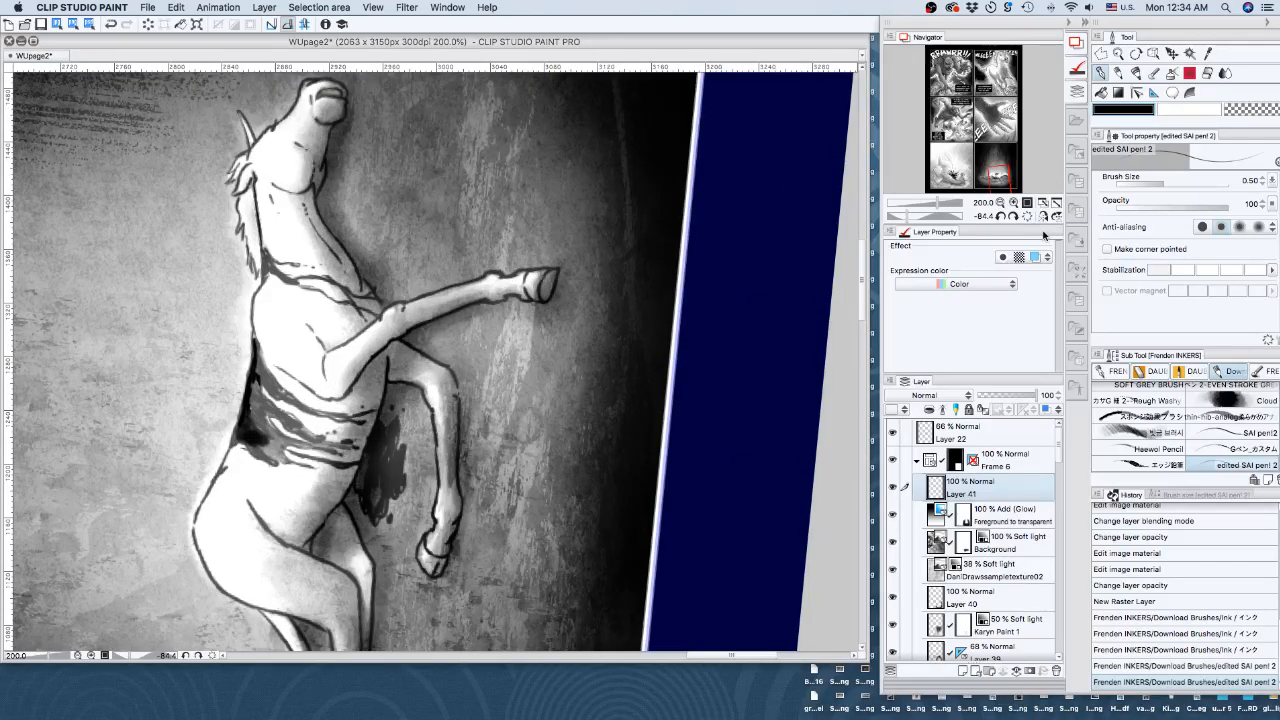
left_click(1015, 217)
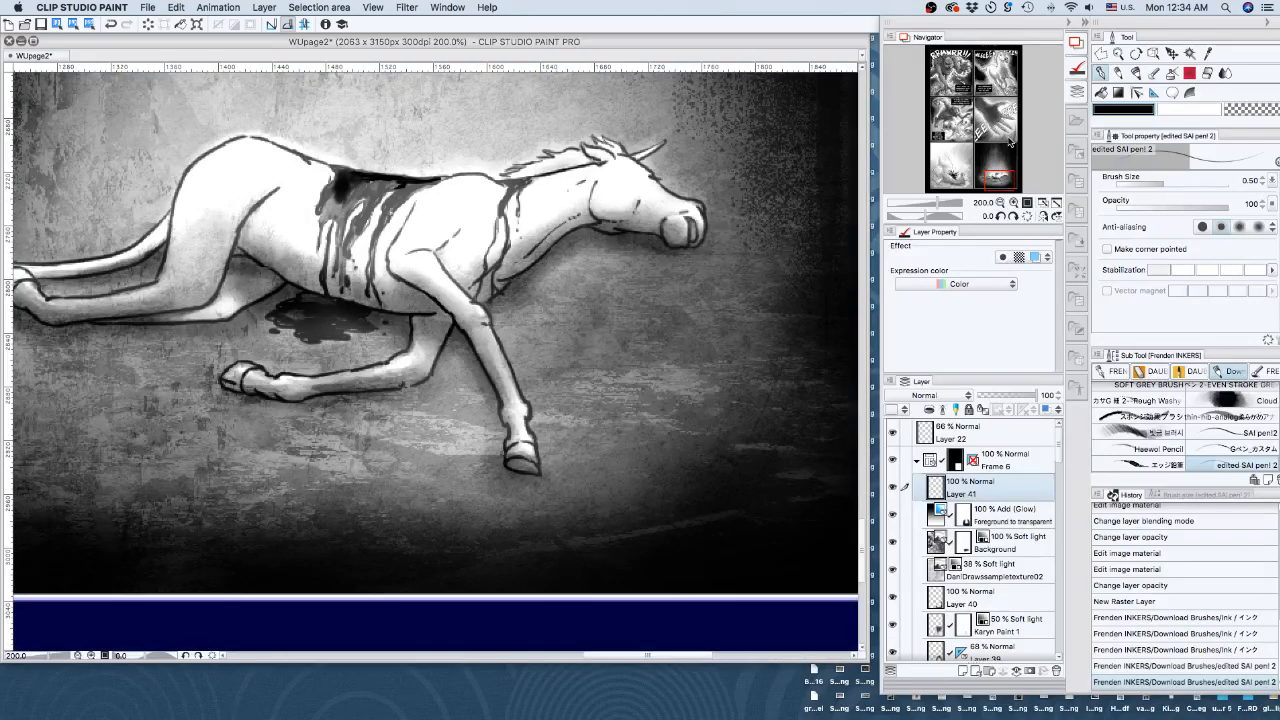
left_click(1000, 204)
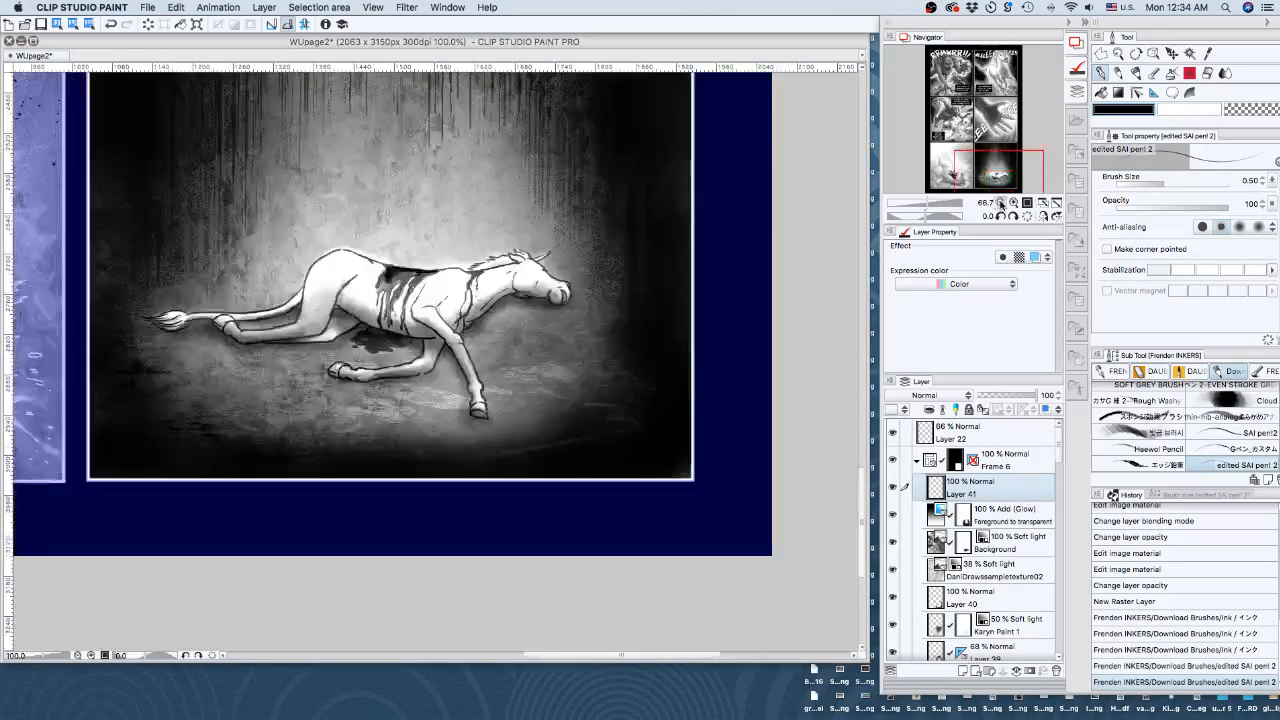
left_click(1000, 204)
left_click(1000, 204)
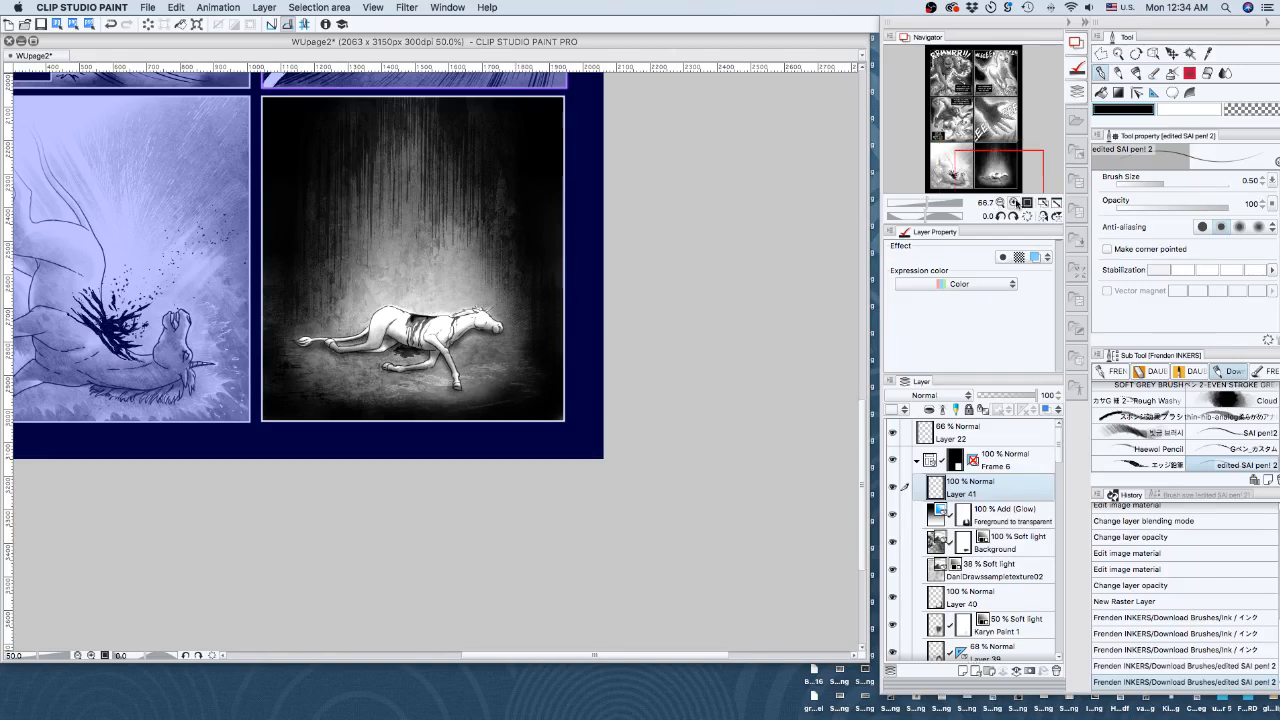
left_click(1013, 203)
left_click(1013, 203)
left_click(1013, 203)
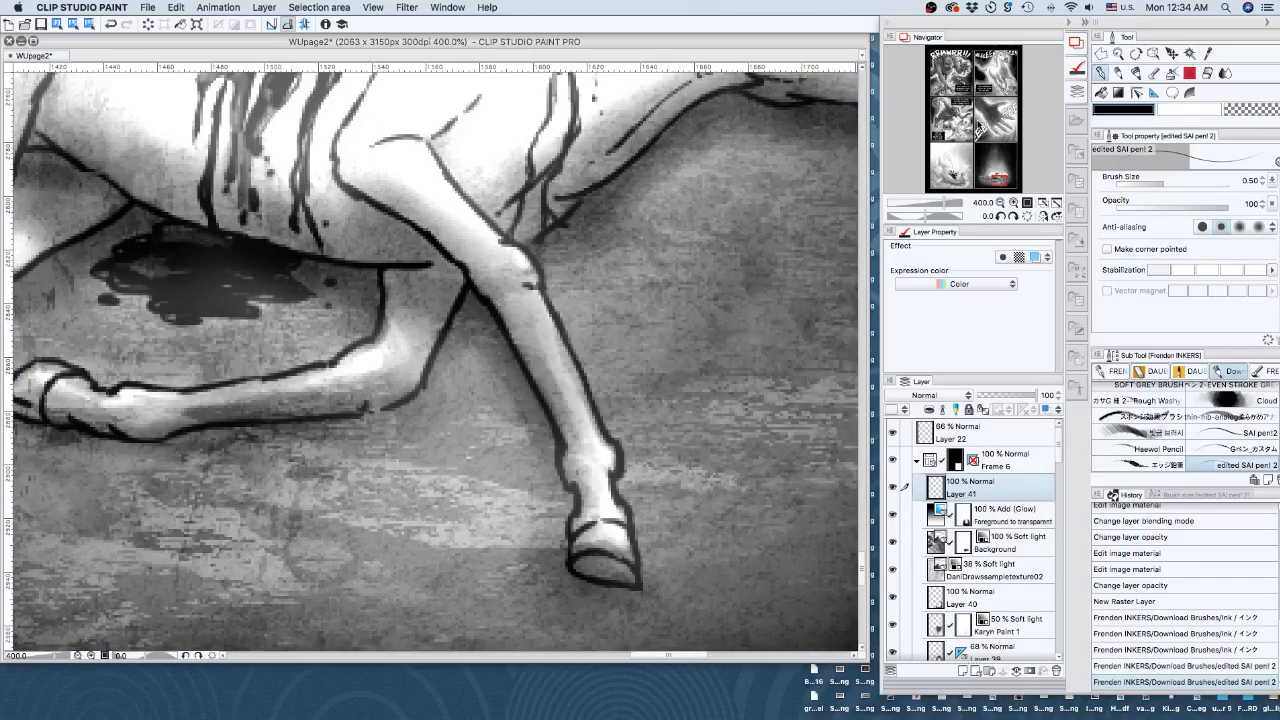
left_click(998, 175)
left_click_drag(998, 175, 993, 172)
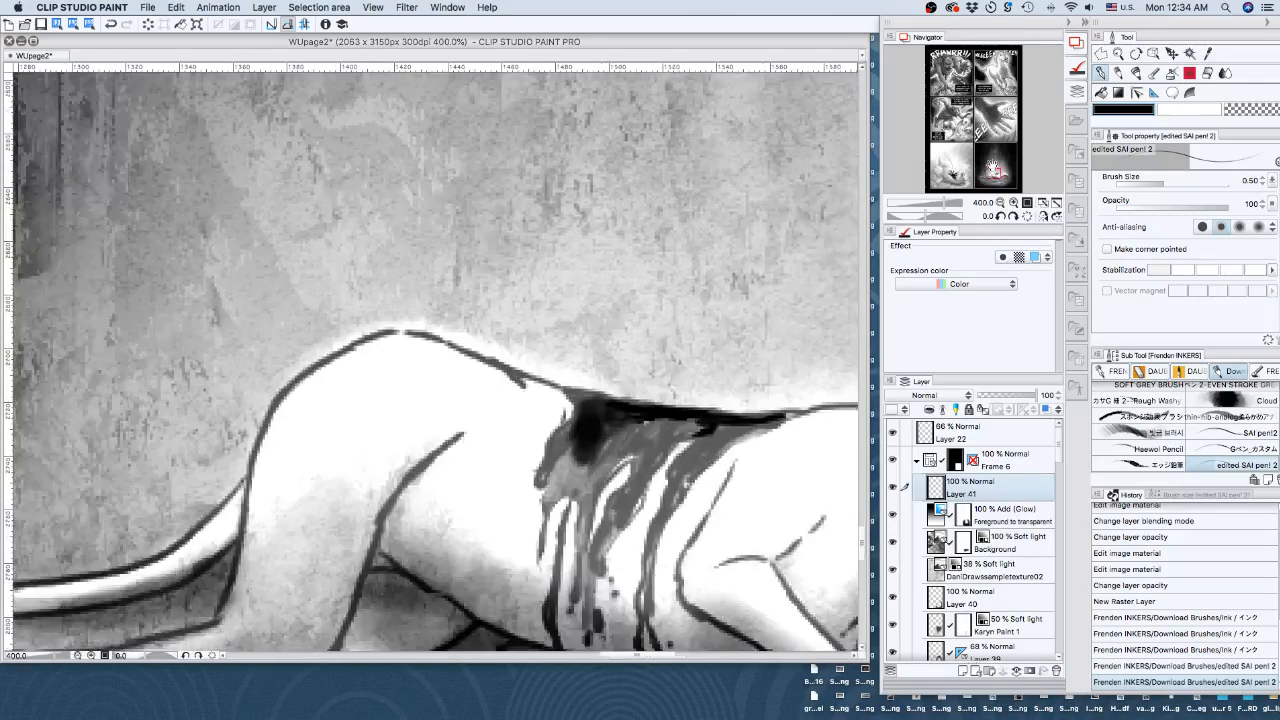
mouse_move(621, 439)
left_mouse_down()
mouse_move(634, 423)
mouse_move(549, 500)
mouse_move(598, 468)
mouse_move(572, 434)
mouse_move(540, 486)
left_mouse_up()
left_click_drag(570, 426, 562, 436)
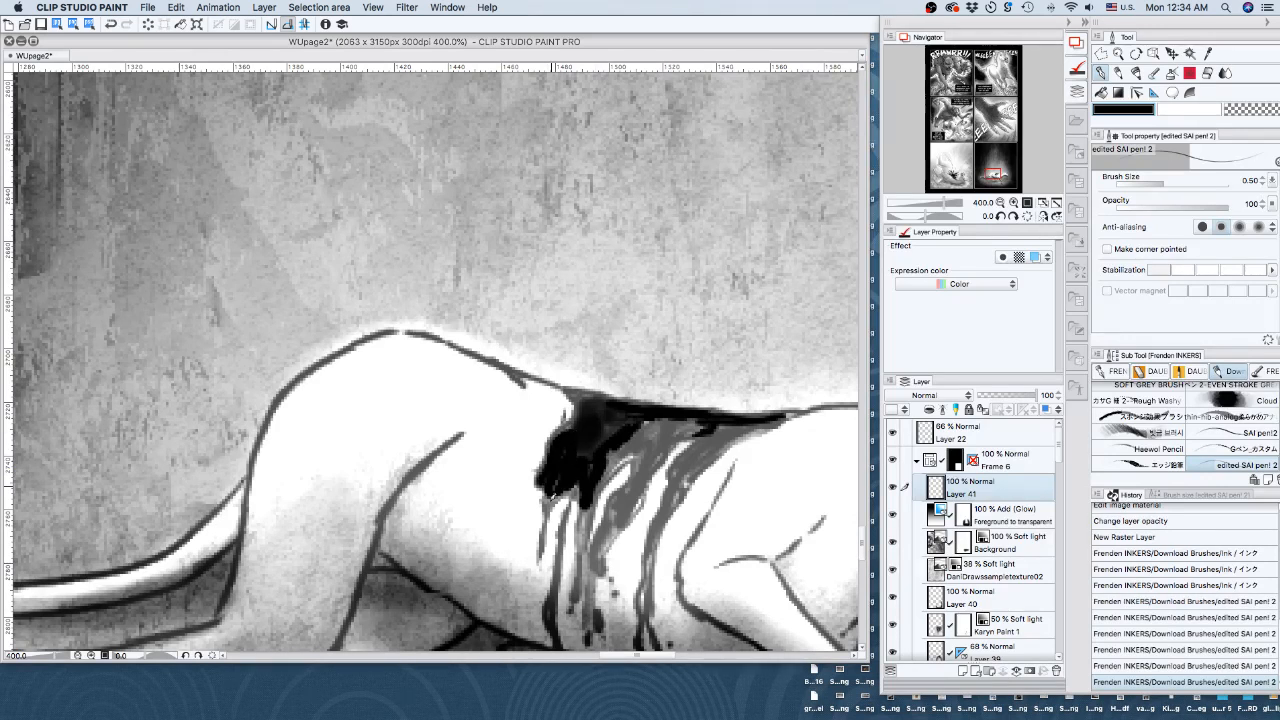
left_click_drag(550, 486, 558, 506)
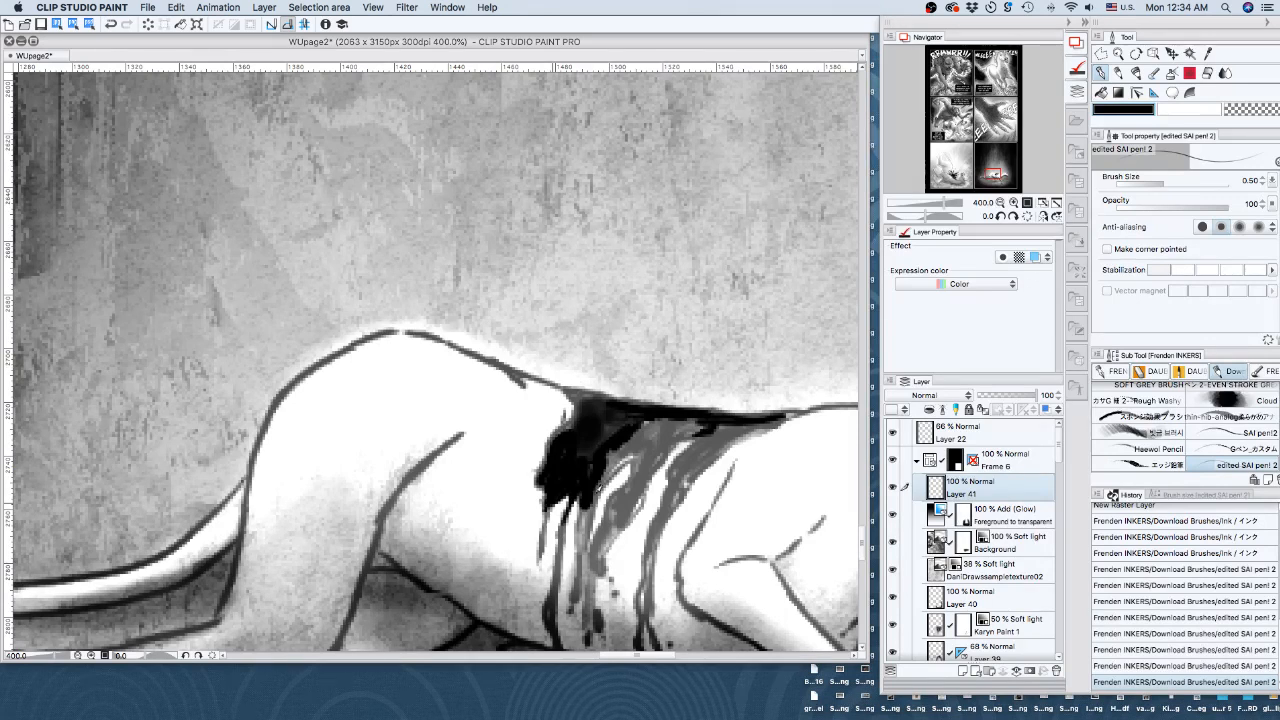
Extend the black over the middle and front of the wound and into the tops of the blood drips
left_click_drag(582, 482, 598, 540)
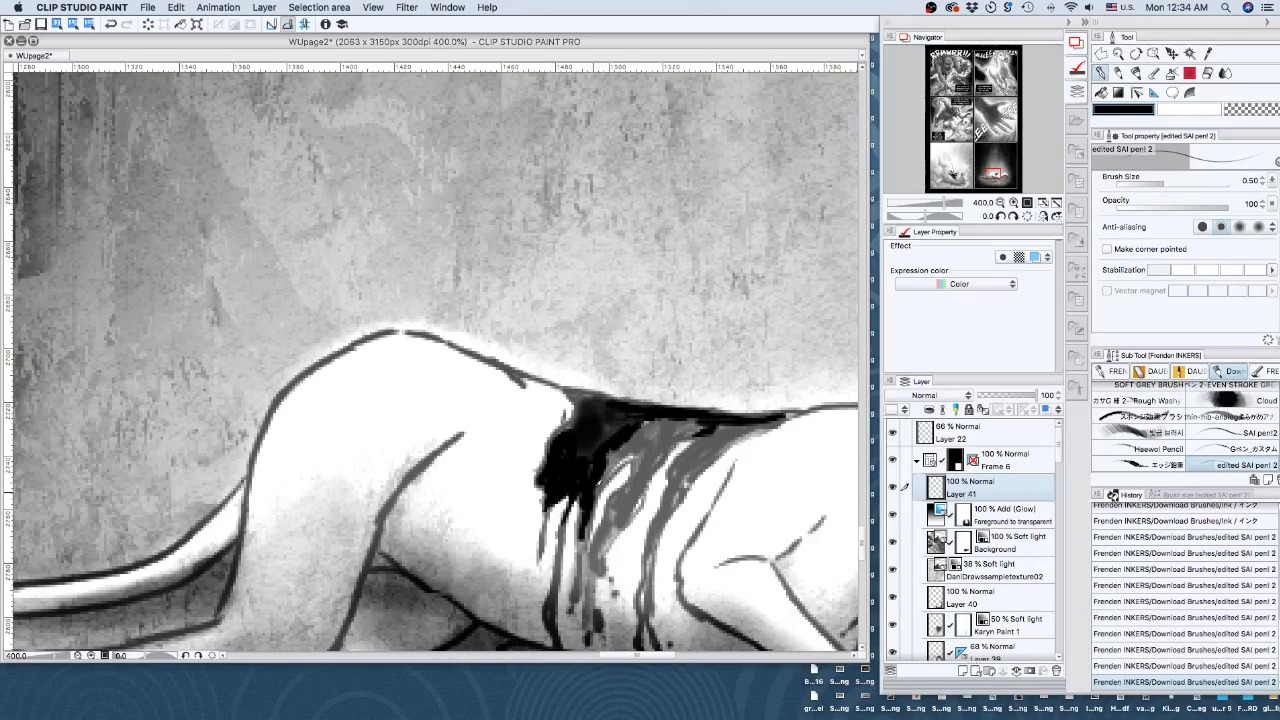
left_click_drag(622, 452, 596, 498)
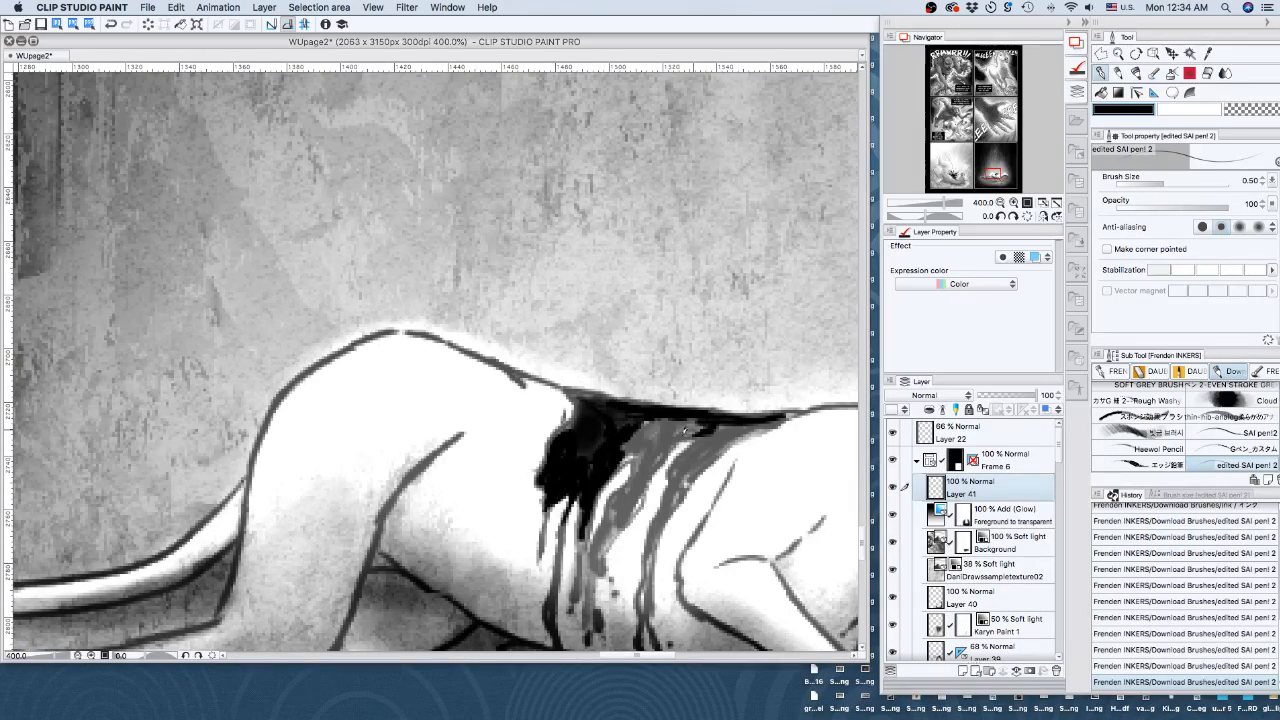
mouse_move(685, 430)
left_mouse_down()
mouse_move(668, 431)
mouse_move(688, 427)
left_mouse_up()
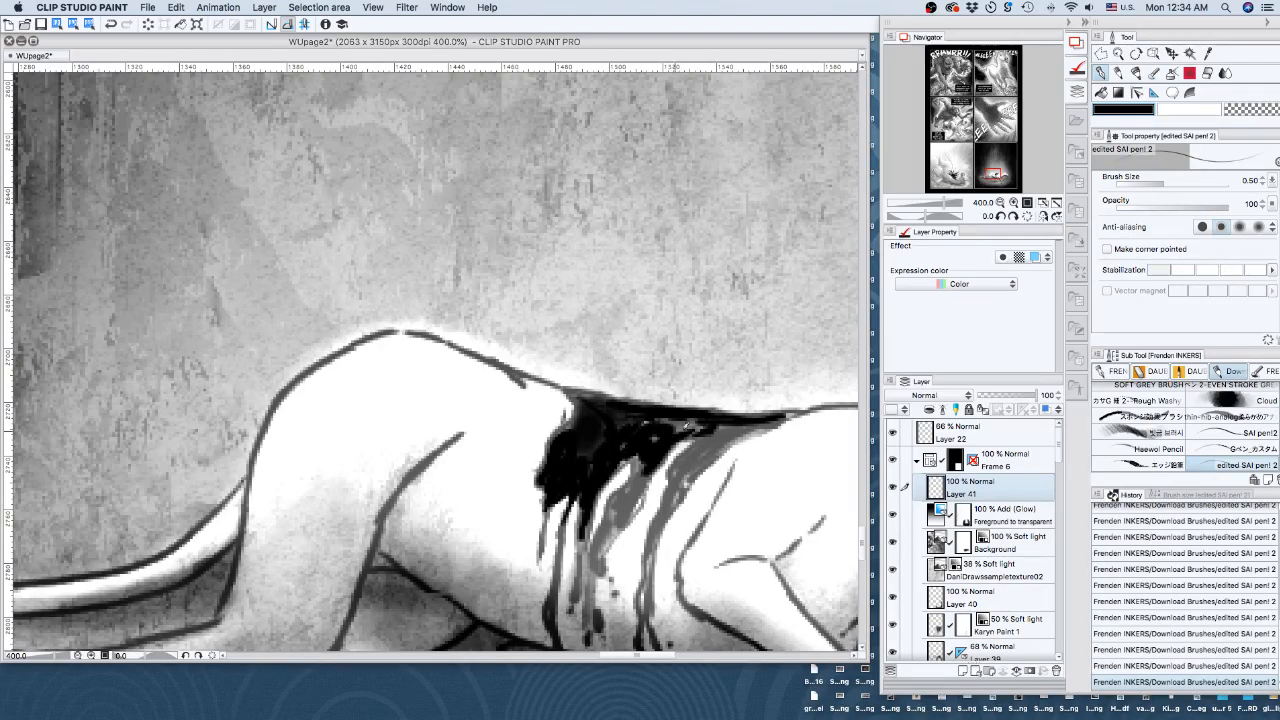
mouse_move(676, 430)
left_mouse_down()
mouse_move(738, 426)
mouse_move(670, 502)
mouse_move(616, 516)
left_mouse_up()
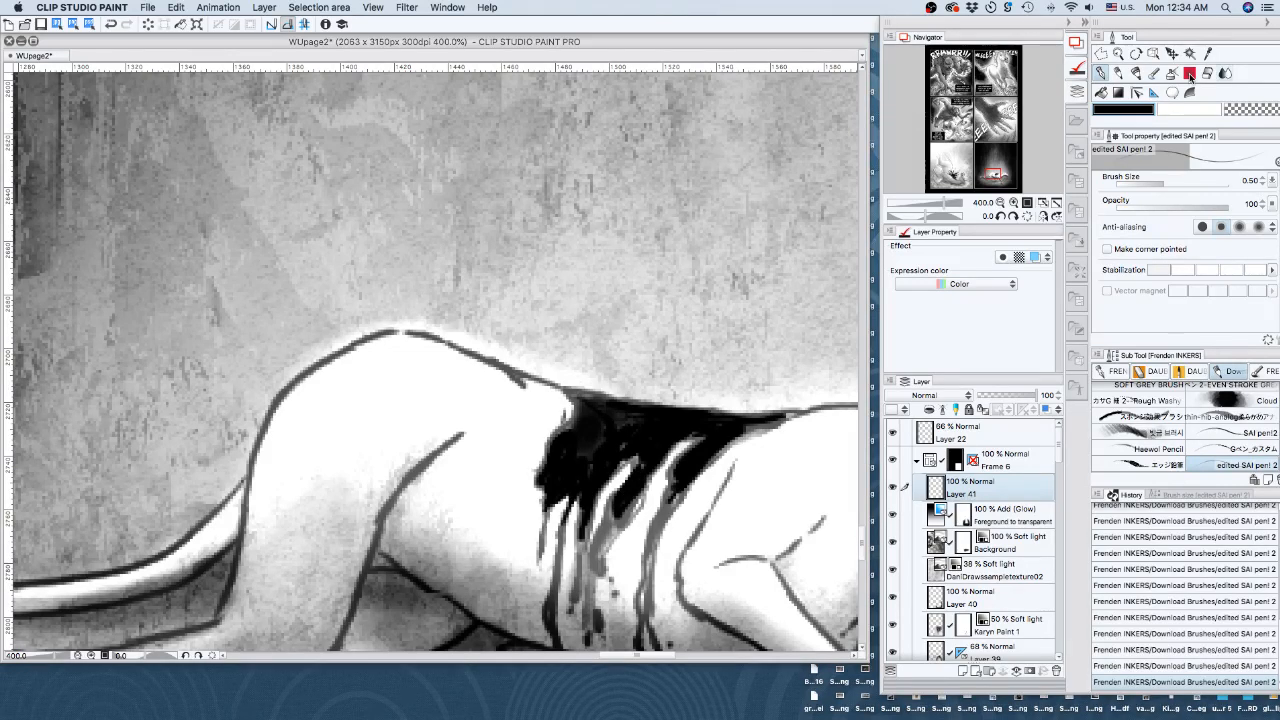
Soften the painted edges of the middle blood drip with the Blend tool
left_click(1225, 73)
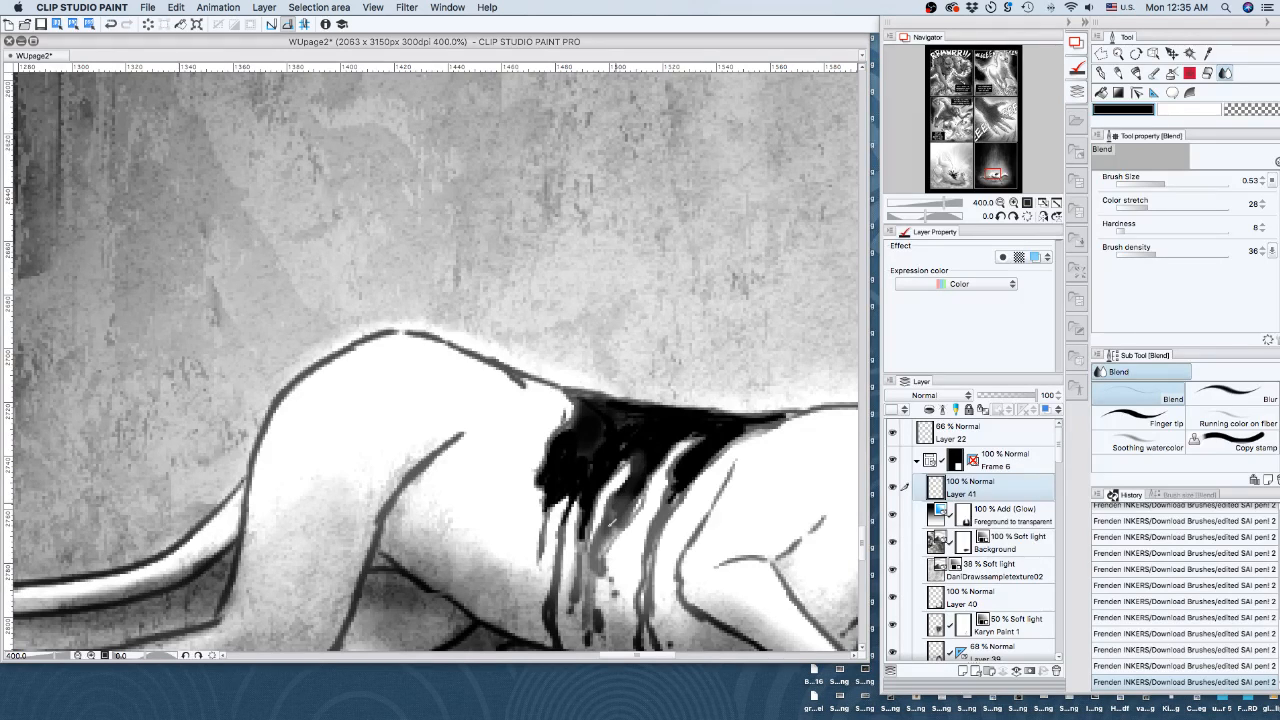
left_click_drag(612, 520, 605, 541)
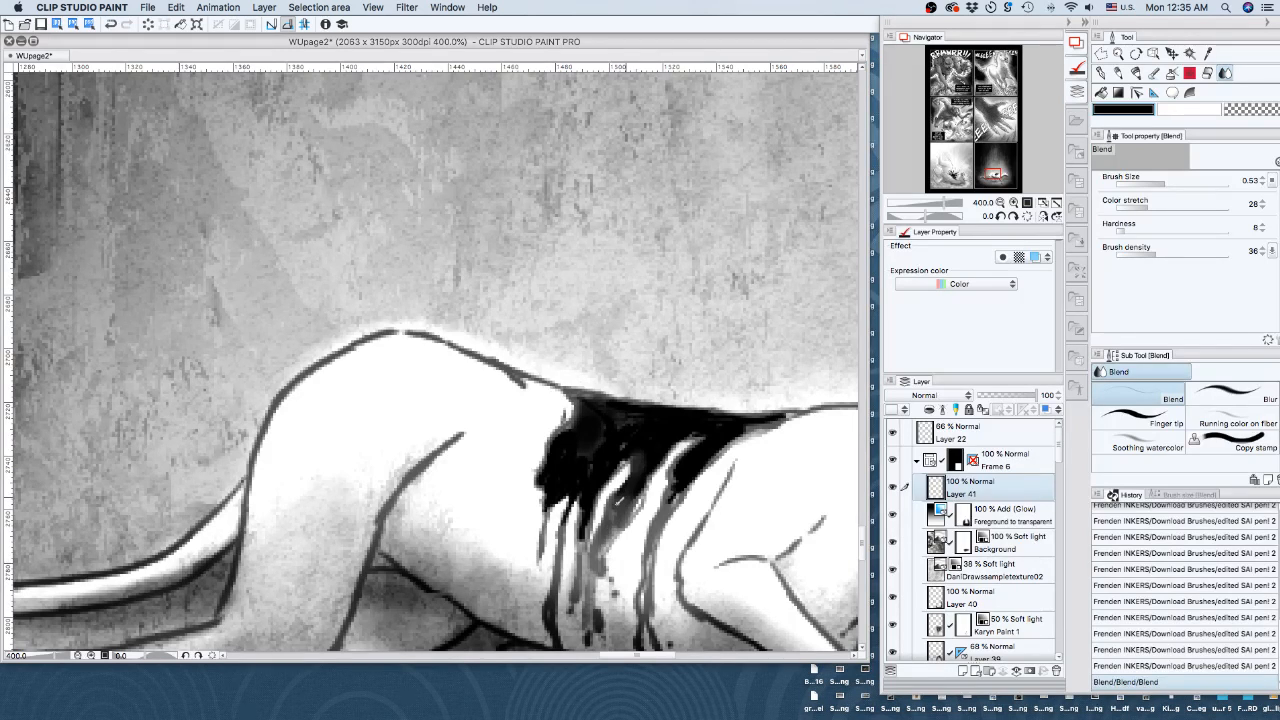
left_click_drag(626, 498, 620, 501)
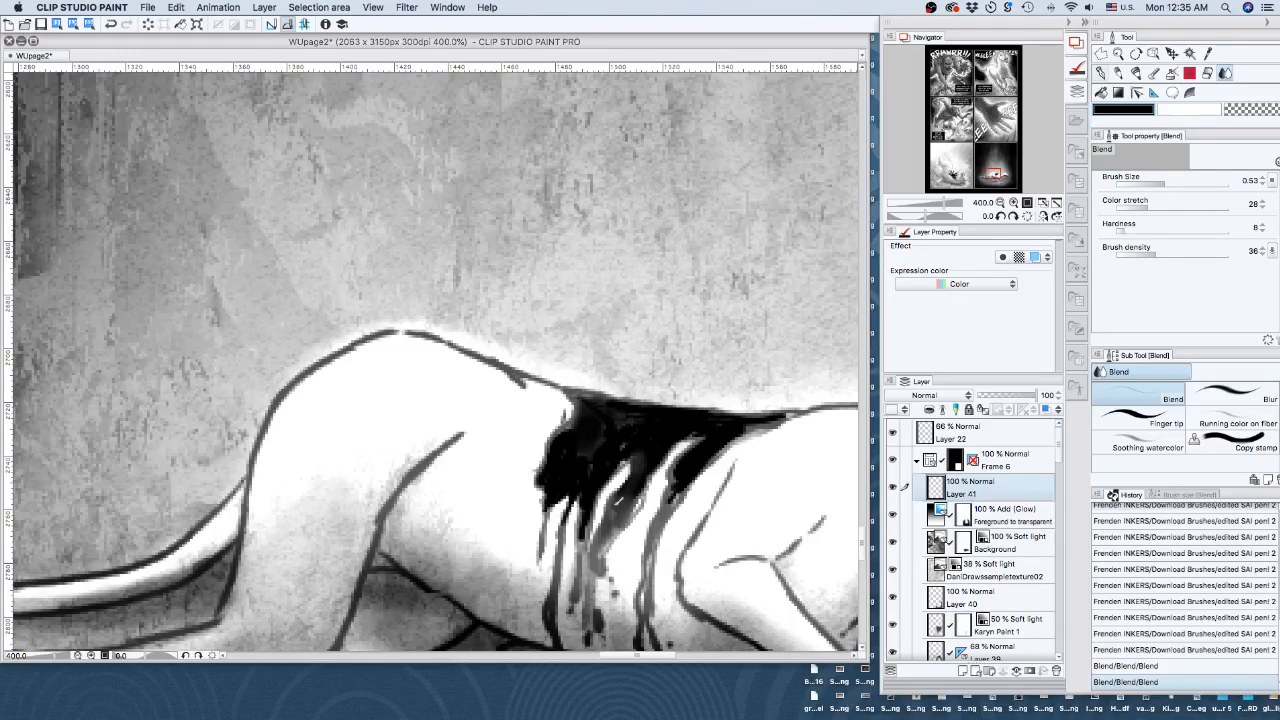
Darken the middle and rear blood drips with black using the edited SAI pen! 2 brush
key("p")
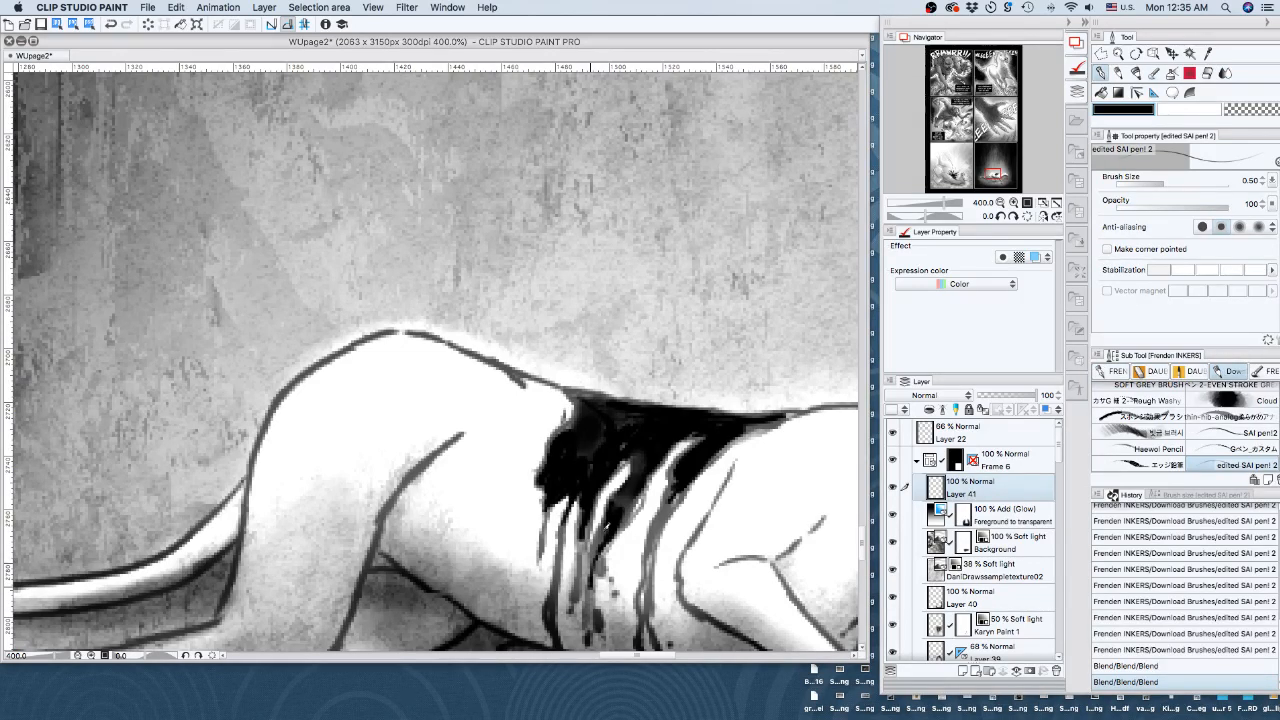
mouse_move(618, 505)
left_mouse_down()
mouse_move(596, 547)
mouse_move(584, 536)
mouse_move(540, 563)
left_mouse_up()
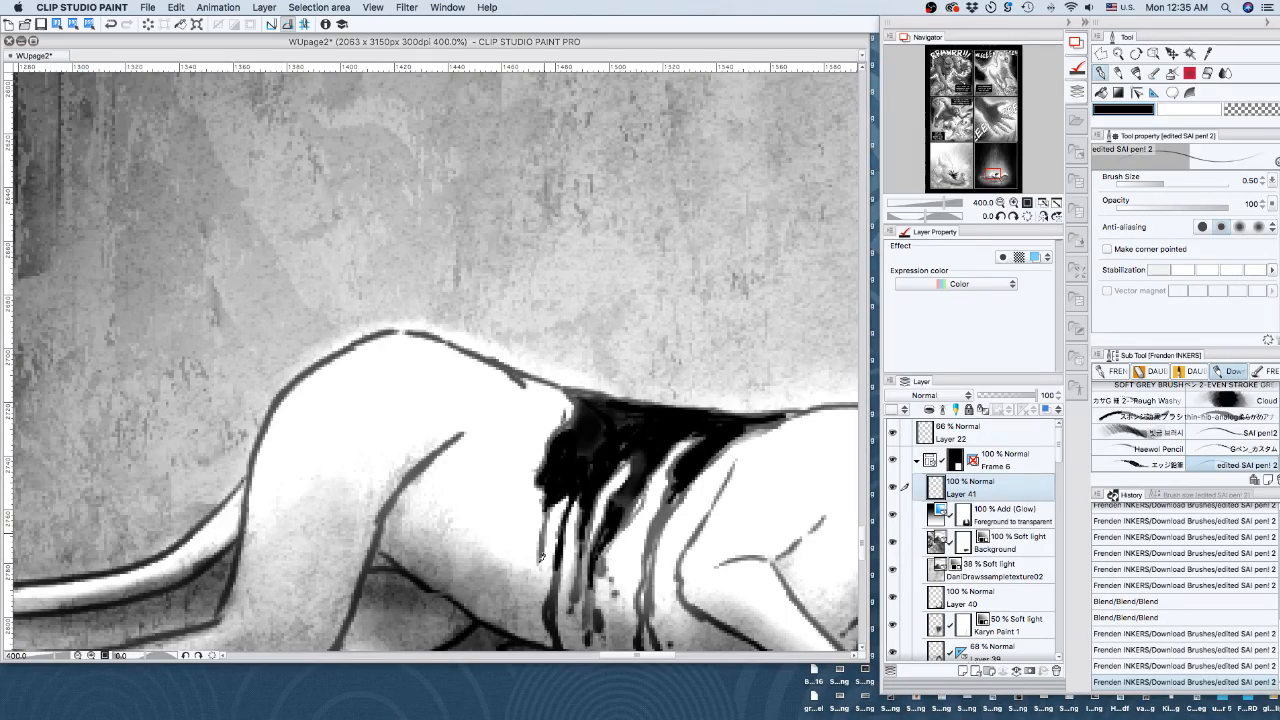
left_click_drag(543, 540, 541, 558)
left_click_drag(541, 558, 539, 566)
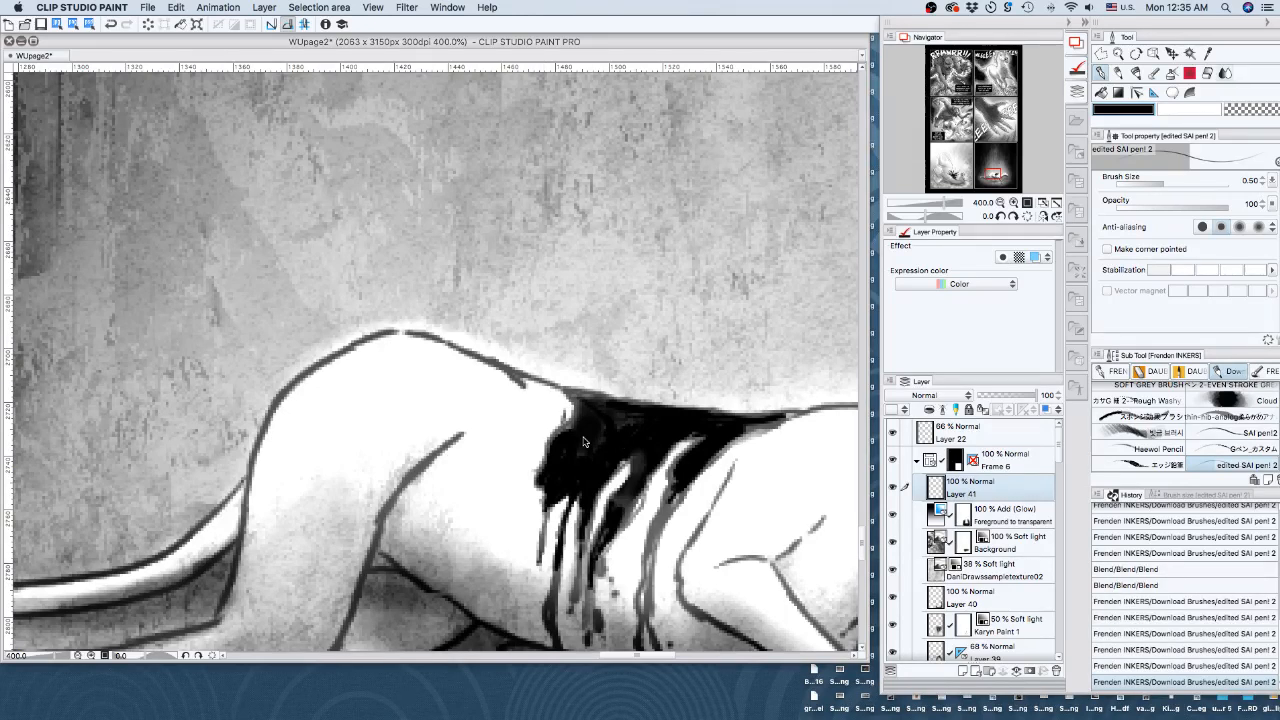
Smooth the black paint at the rear of the back wound and along its middle and front blood drips with the Blend tool
key("j")
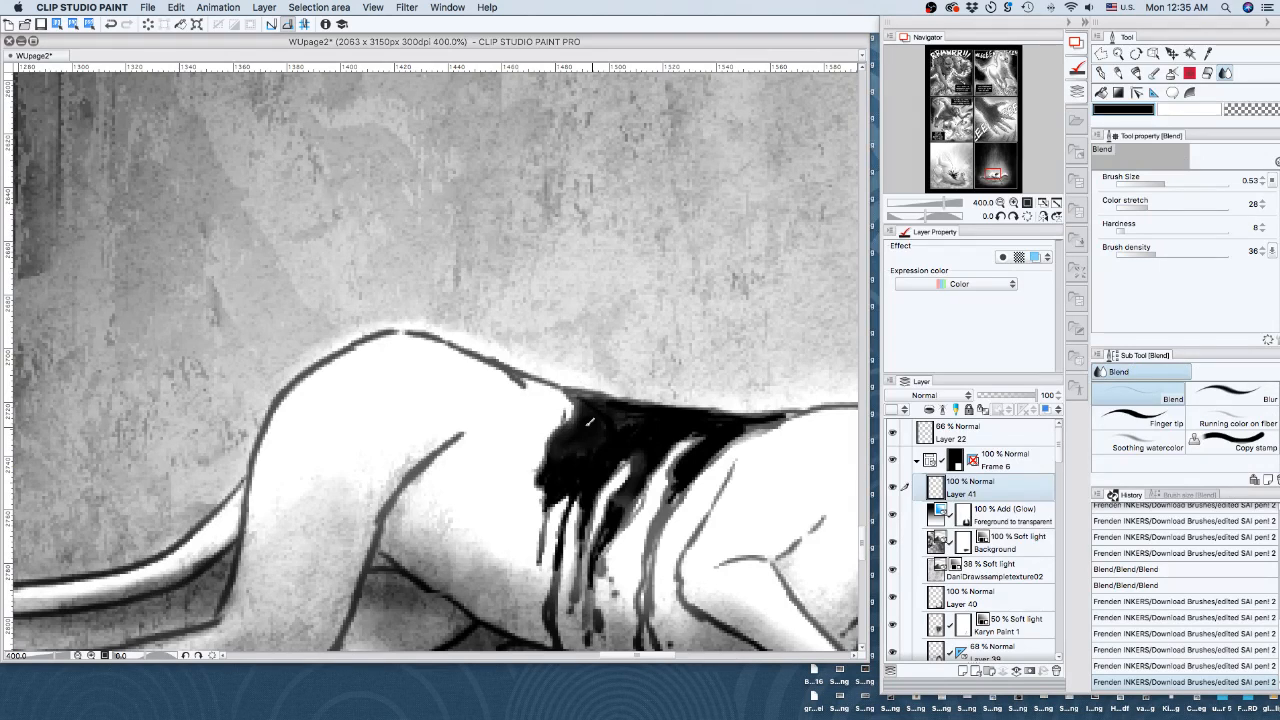
left_click_drag(590, 421, 680, 466)
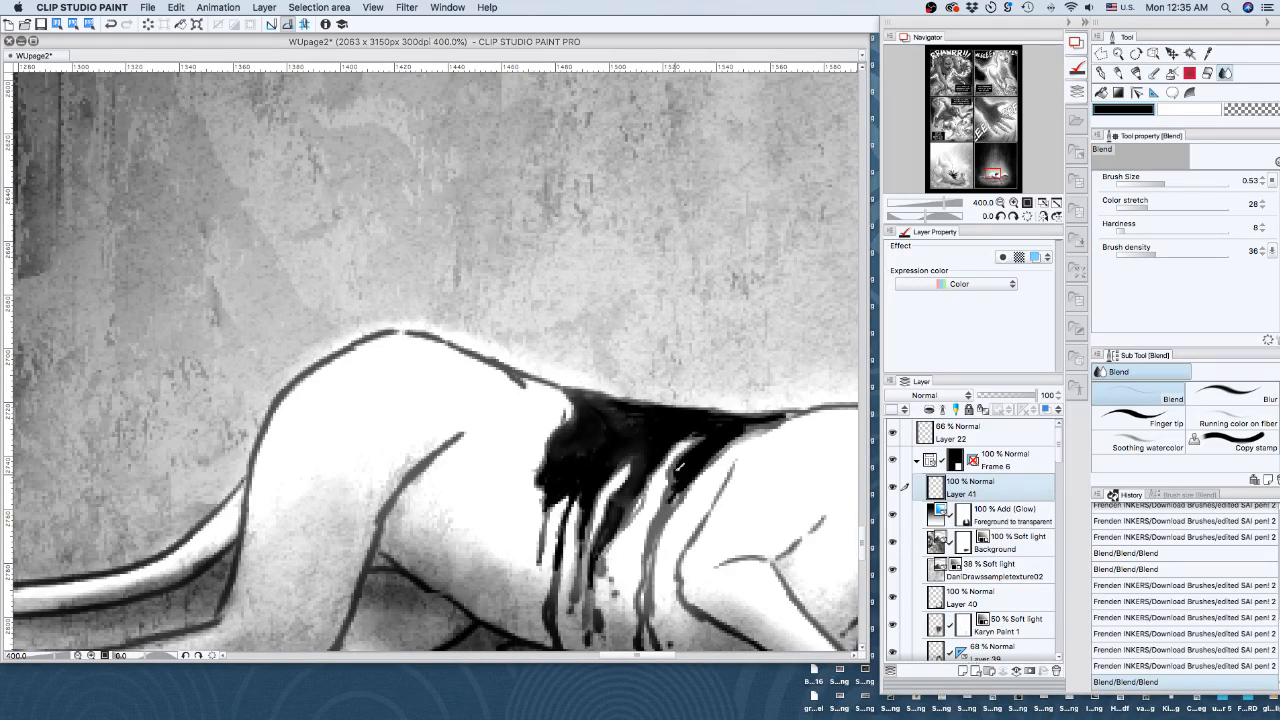
mouse_move(679, 466)
left_mouse_down()
mouse_move(735, 445)
mouse_move(685, 490)
left_mouse_up()
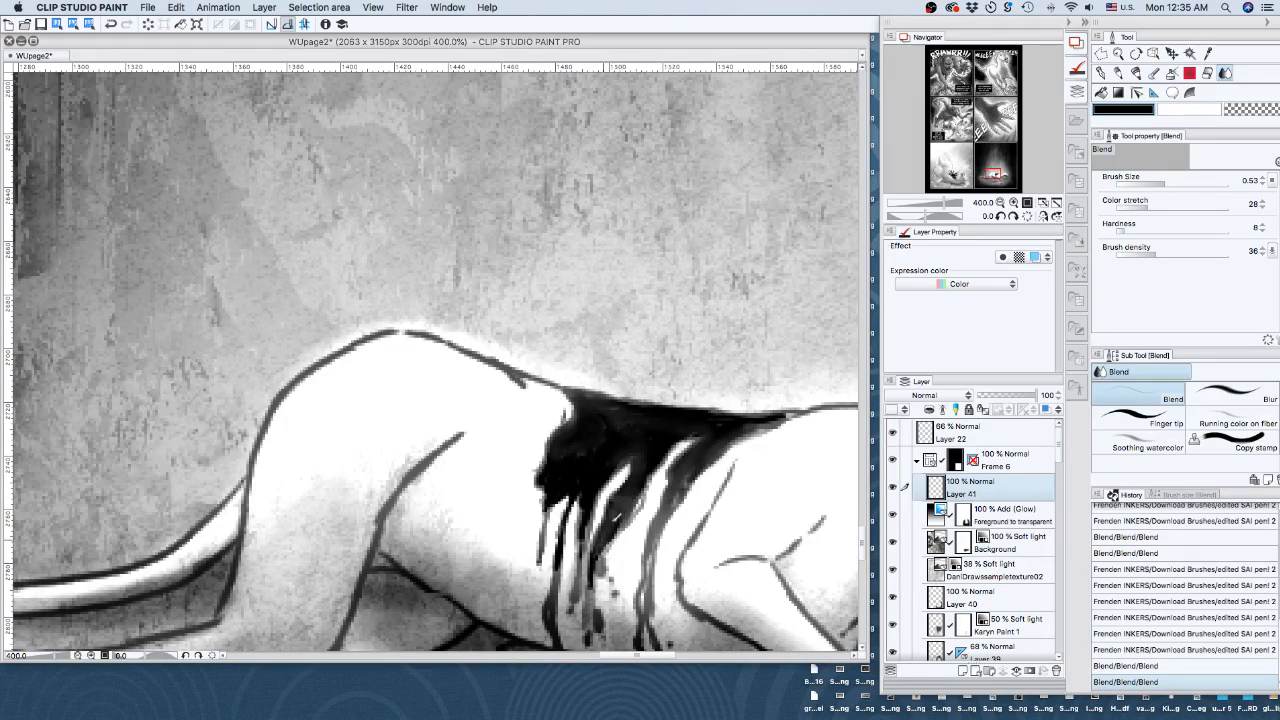
At 200% magnification, darken the lower ends of the rear blood drips on the horse's belly with the edited SAI pen! 2 brush
left_click(1003, 203)
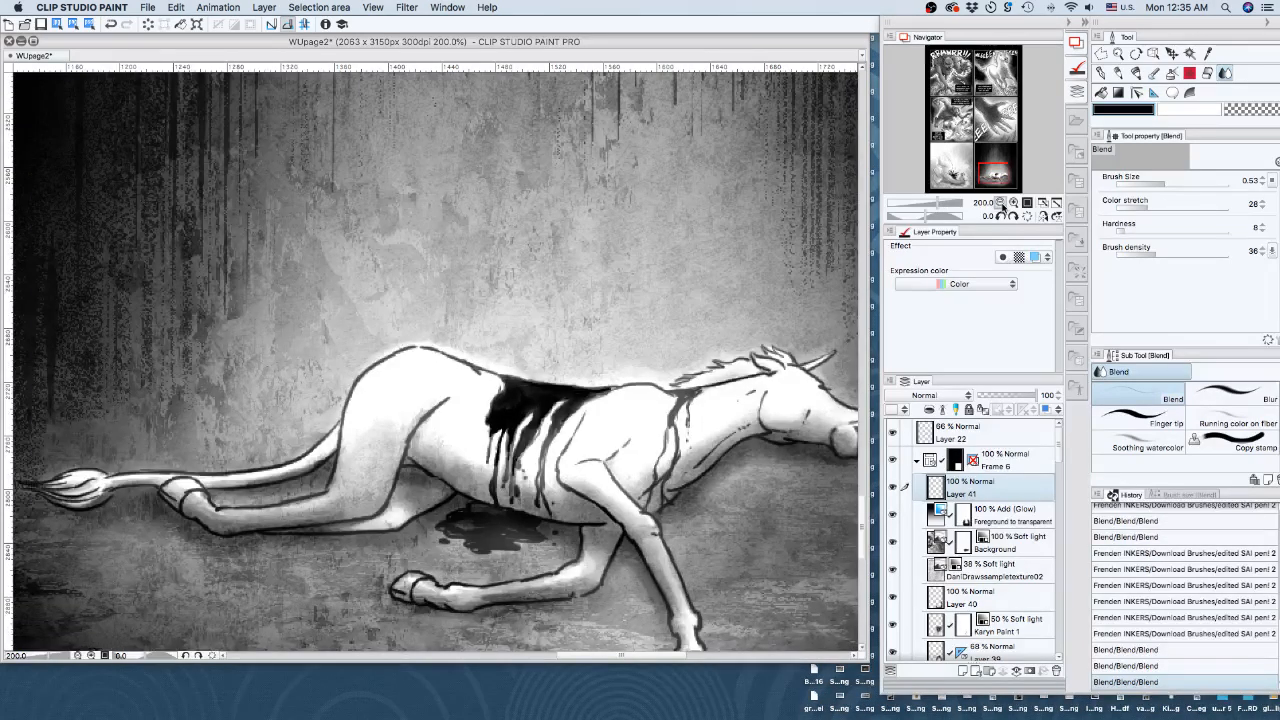
left_click(1002, 203)
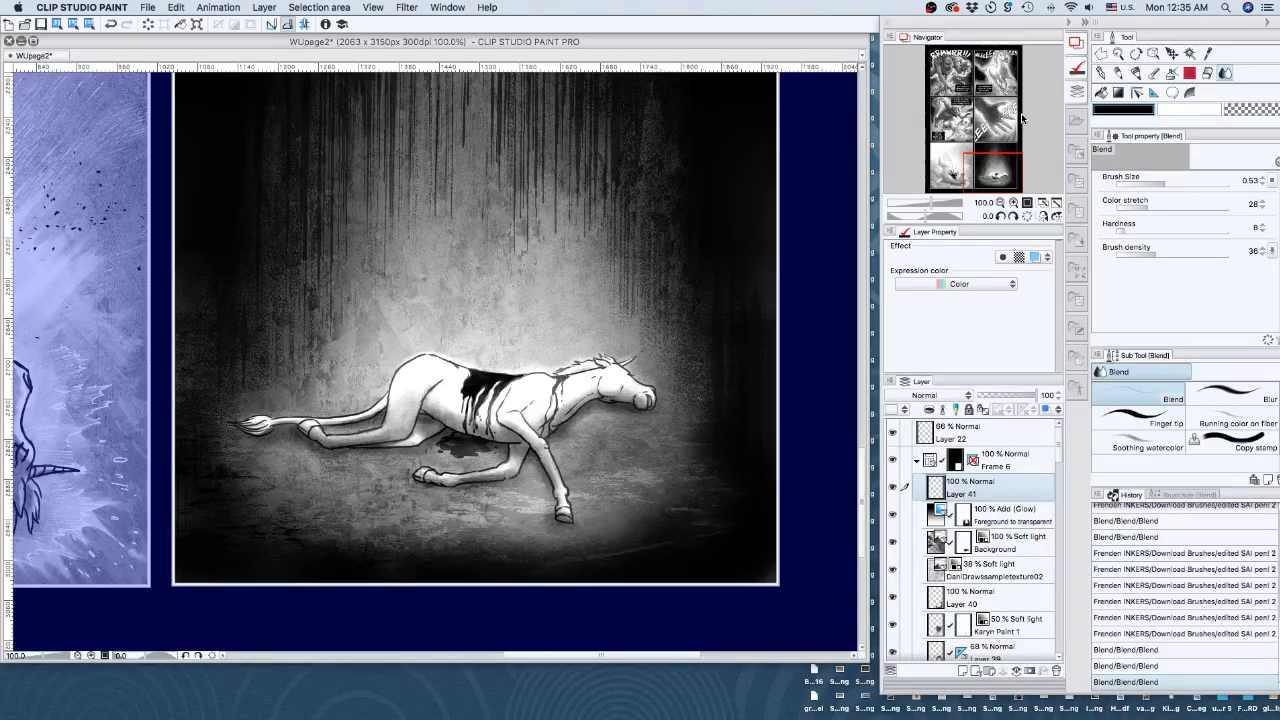
left_click(1013, 202)
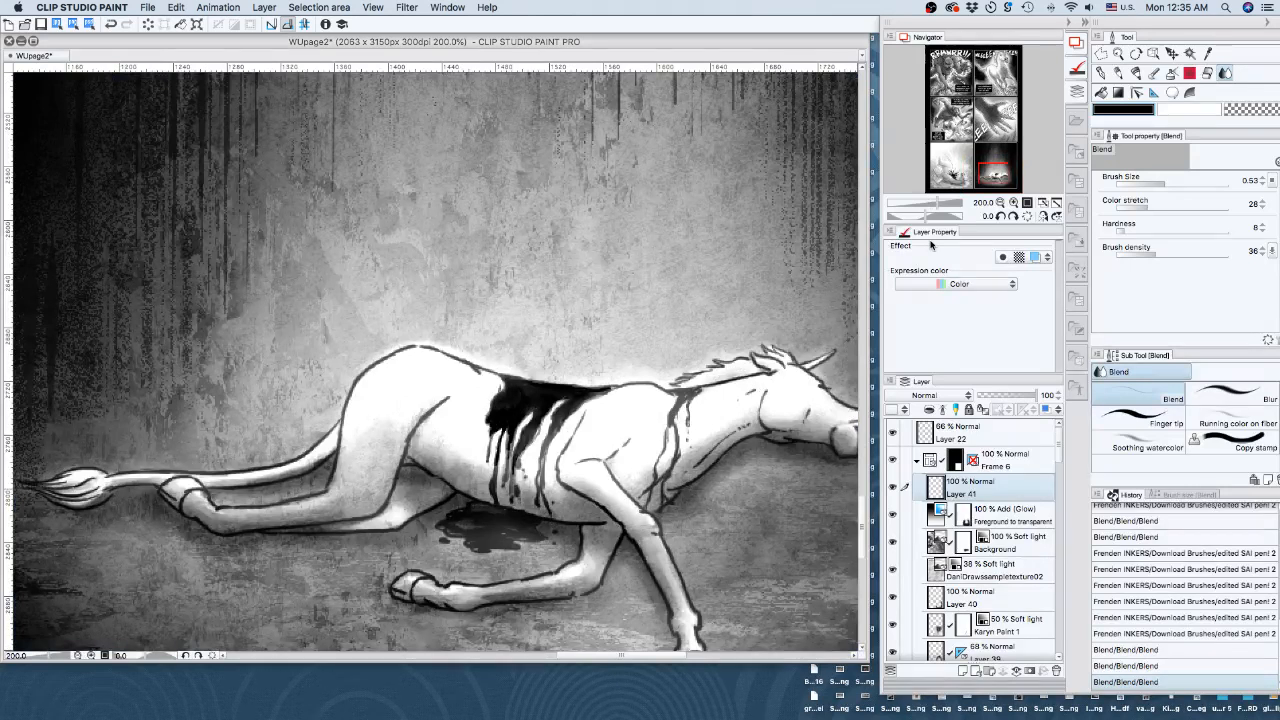
key("p")
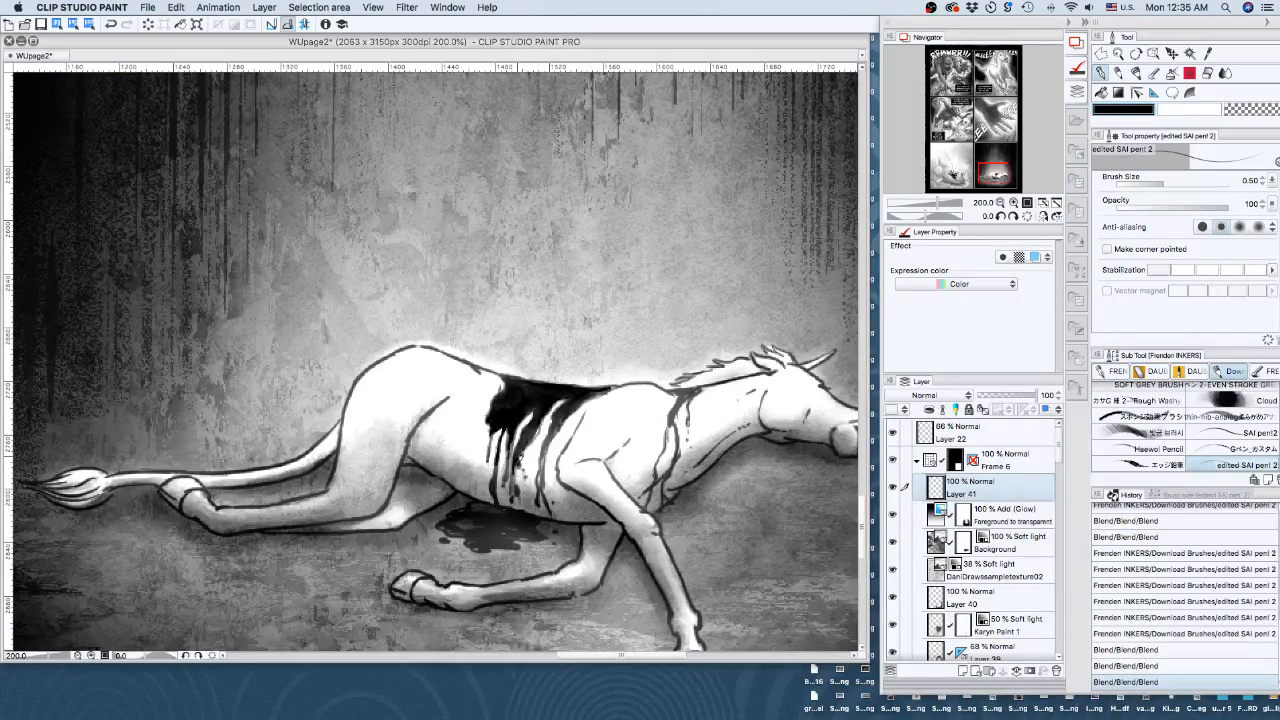
left_click_drag(519, 458, 508, 502)
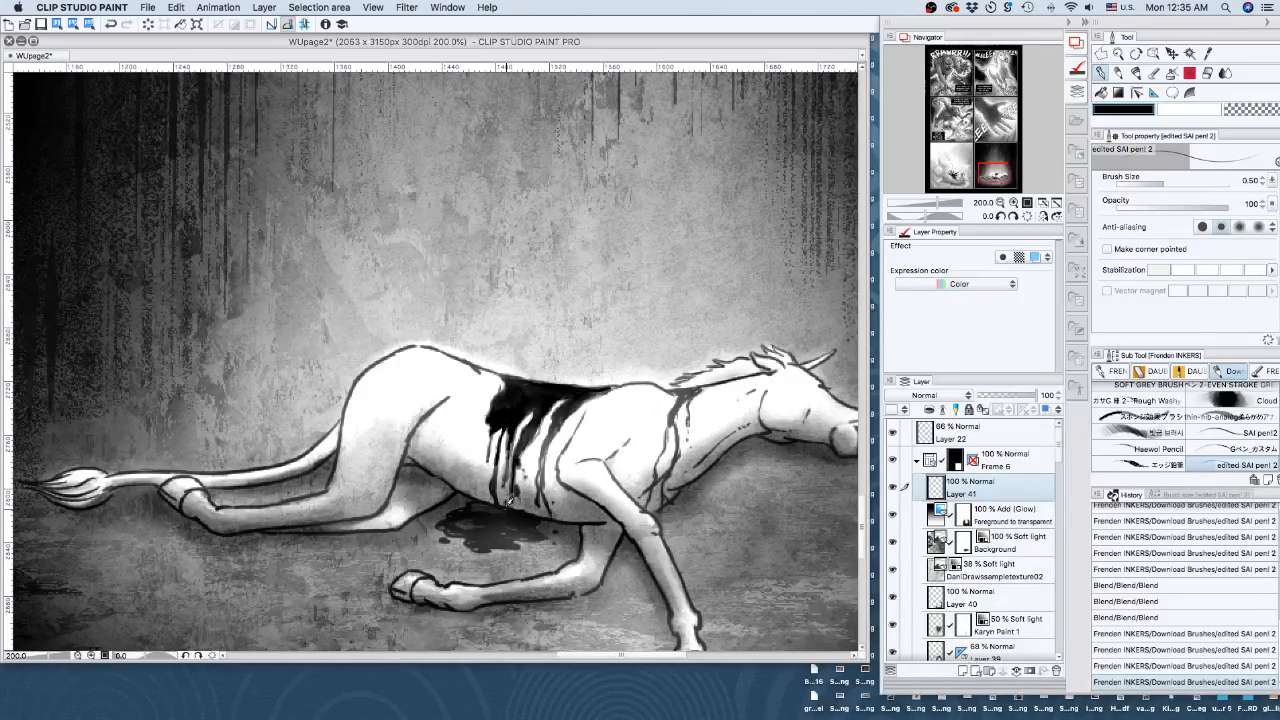
left_click(509, 500)
left_click(514, 501)
left_click(518, 505)
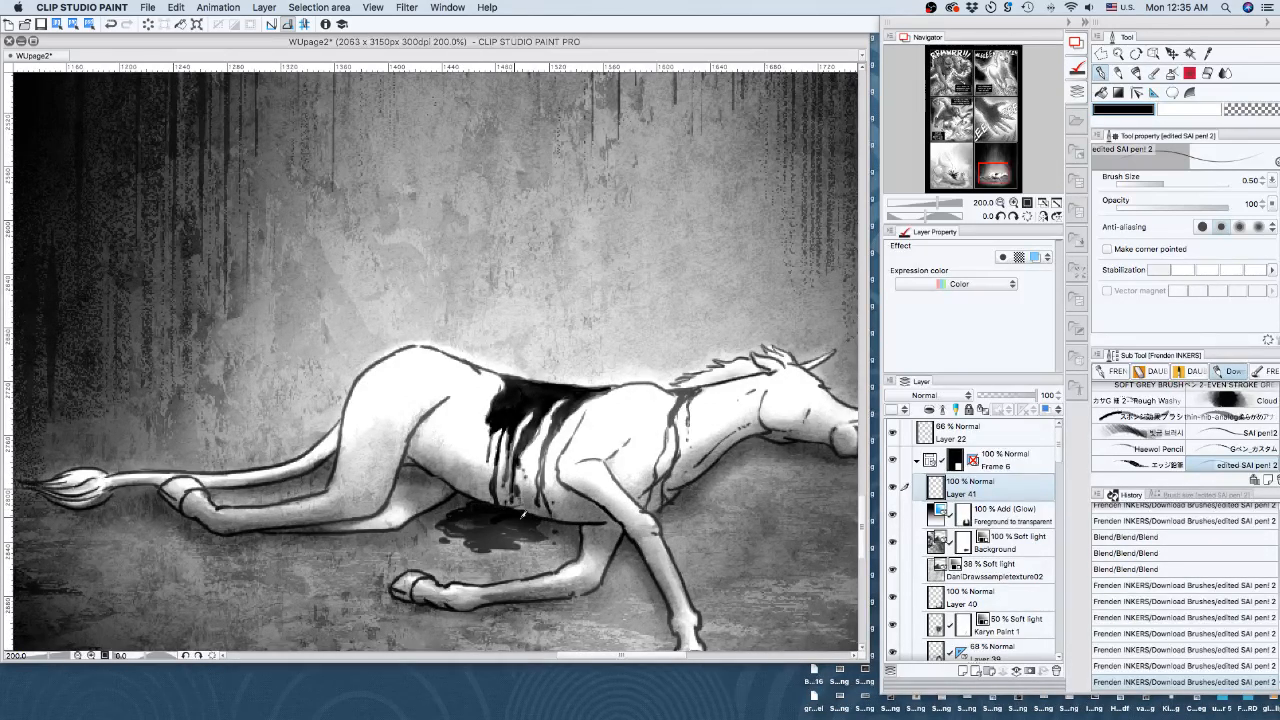
Add black strokes across the blood puddle on the ground beneath the horse's belly
left_click(516, 515)
left_click(502, 522)
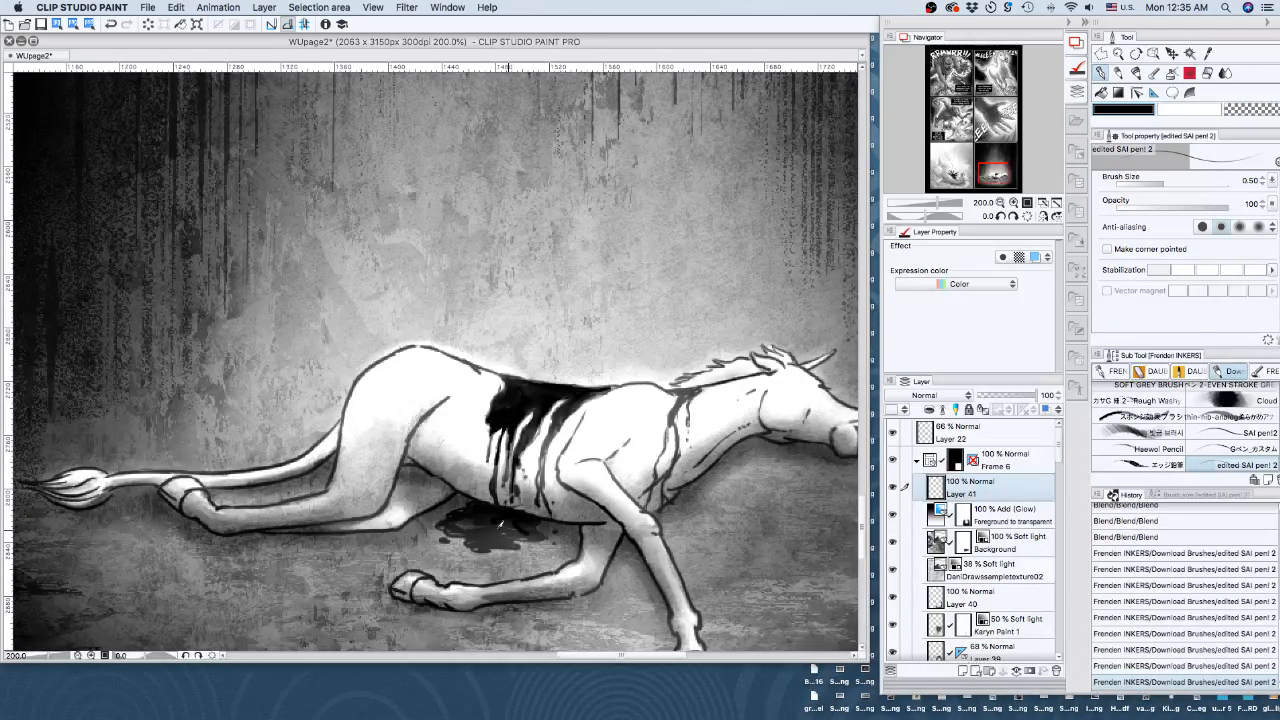
left_click(501, 530)
left_click(541, 537)
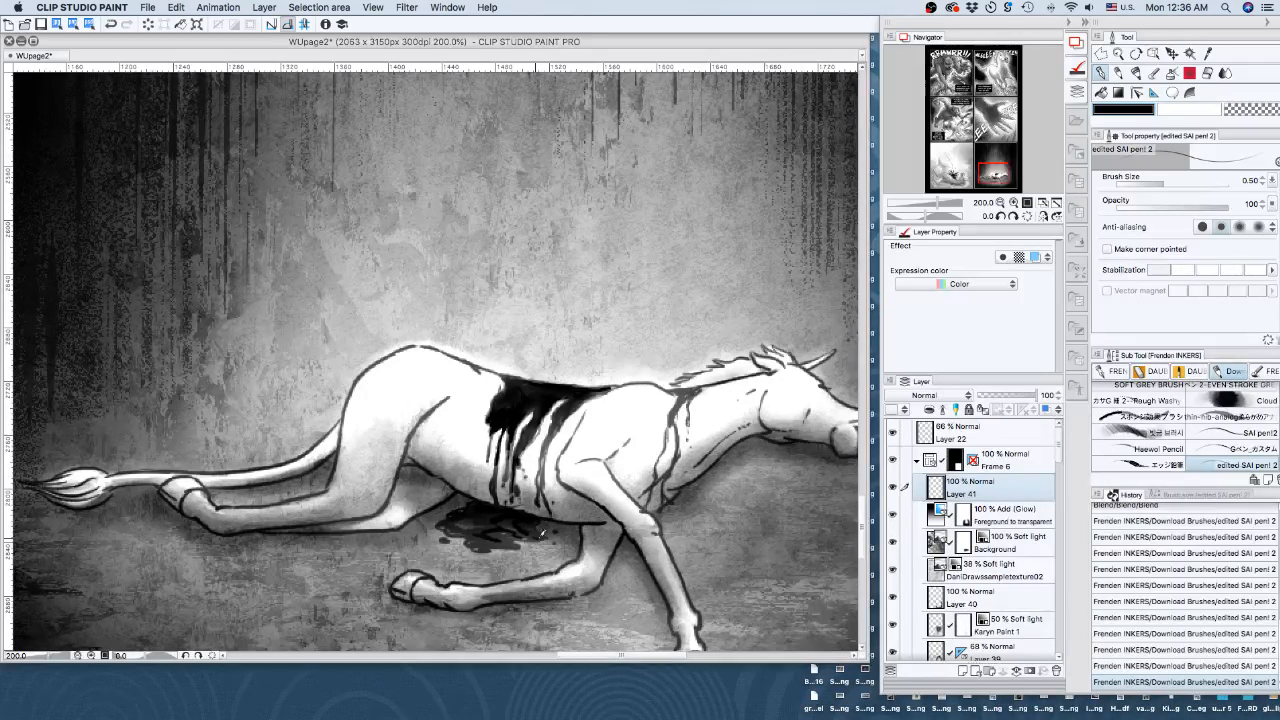
left_click(538, 536)
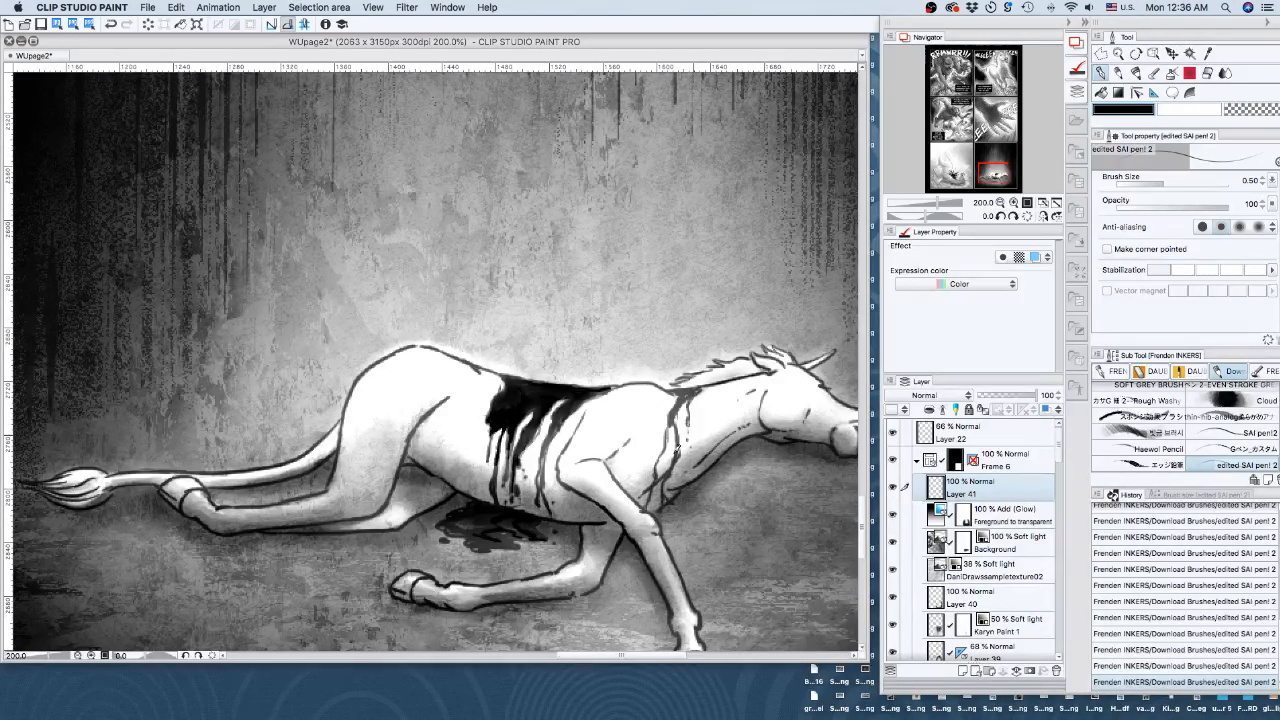
Darken the blood streak on the horse's neck with black and erase the stray stroke over the shoulder with the Hard eraser
left_click_drag(677, 449, 692, 392)
left_click_drag(592, 400, 678, 395)
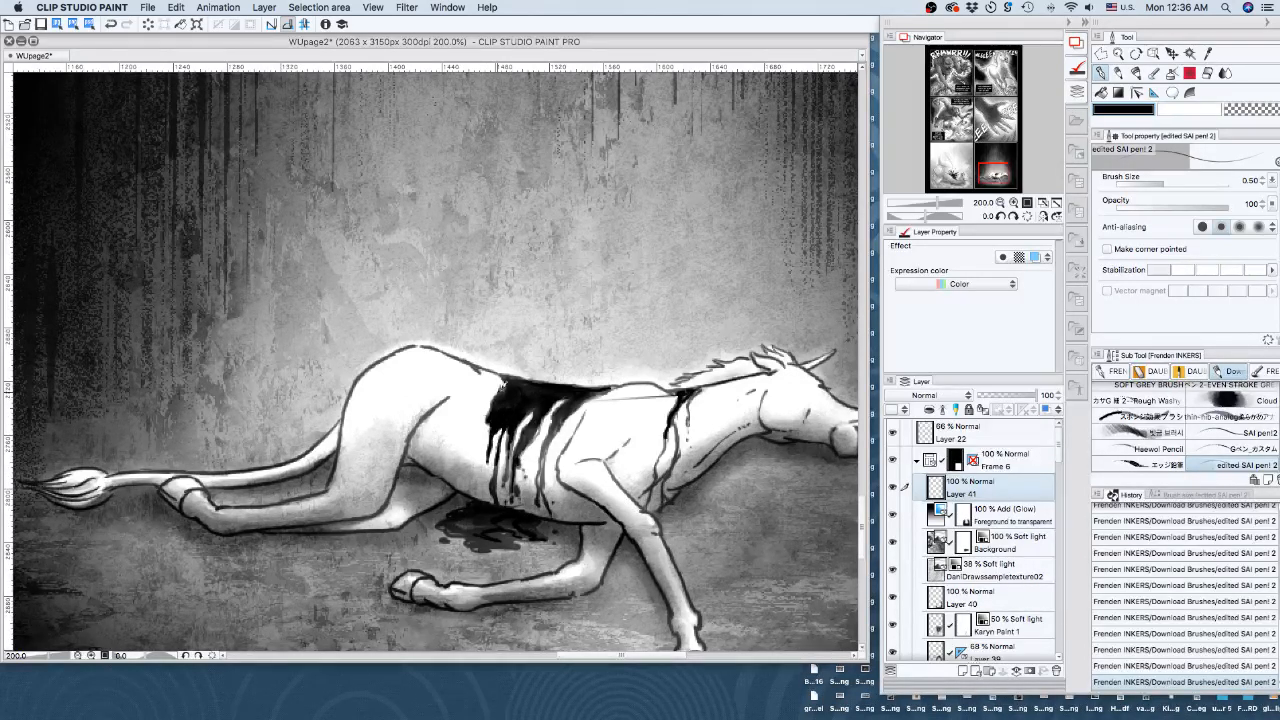
left_click(1250, 112)
key("e")
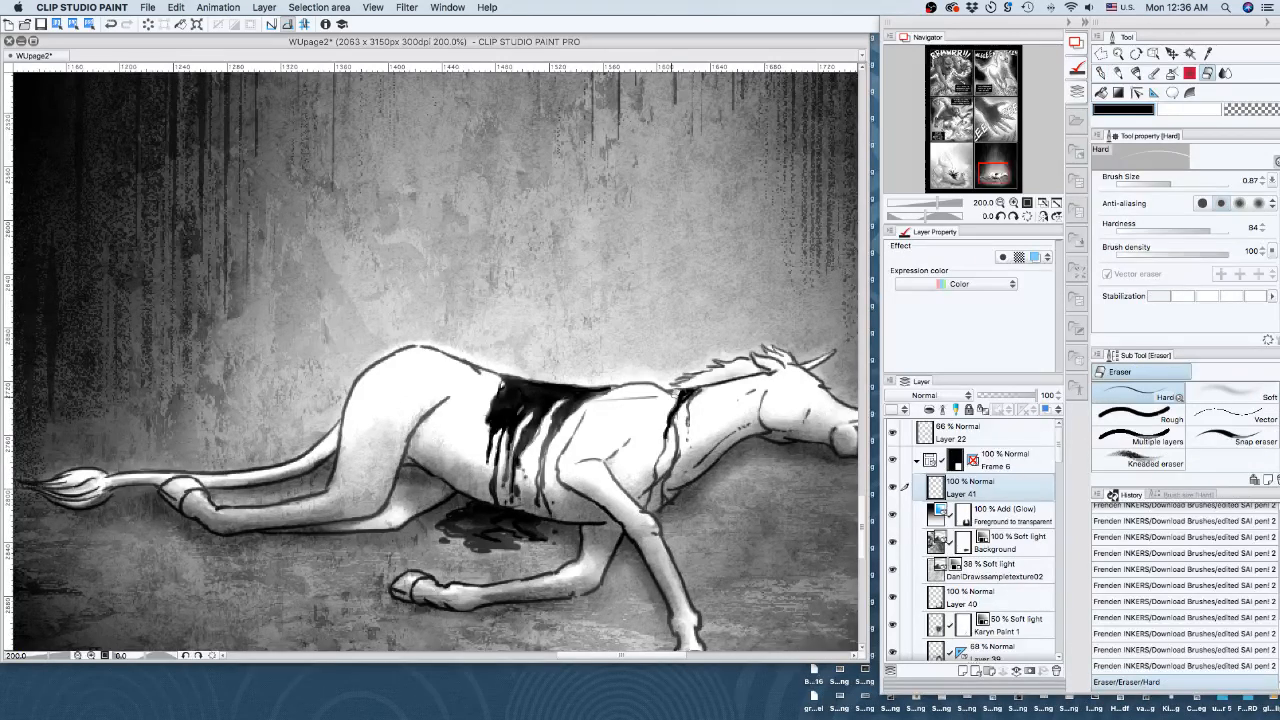
left_click_drag(678, 394, 672, 390)
left_click_drag(676, 393, 668, 388)
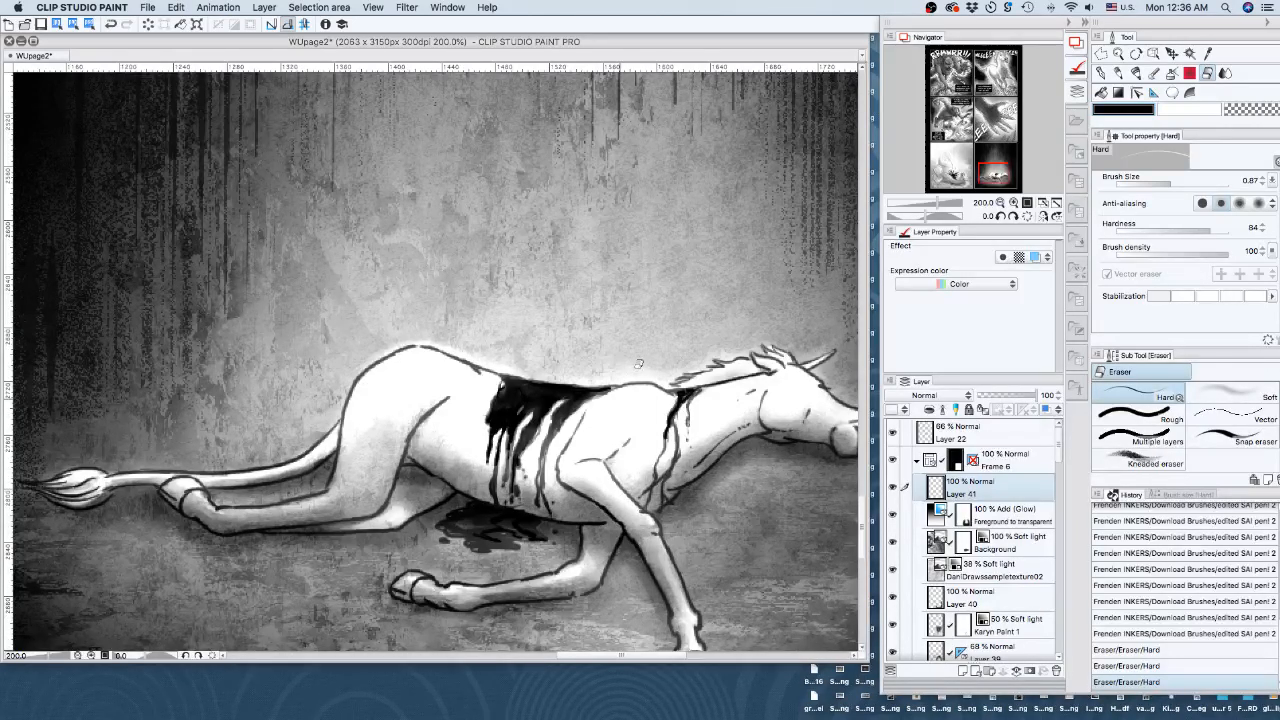
Darken the front blood drip on the horse's side with the edited SAI pen! 2 brush and add a small mark on the shoulder
key("p")
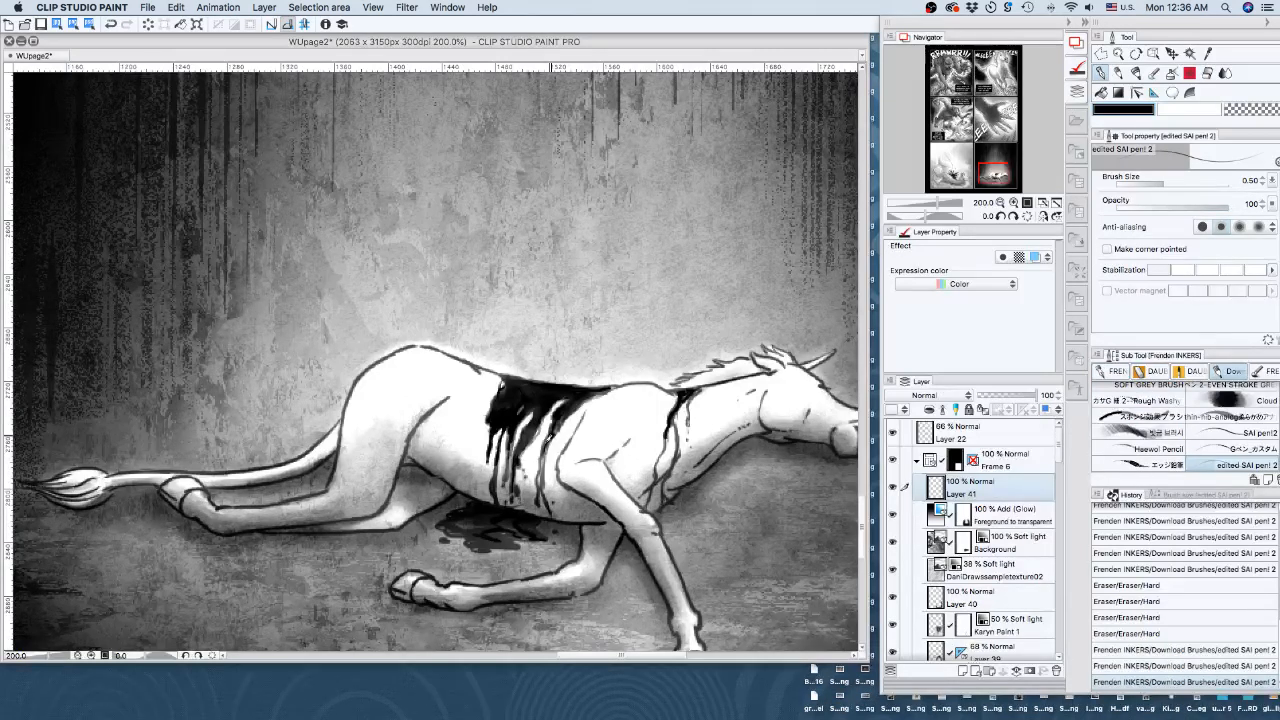
left_click_drag(548, 438, 542, 468)
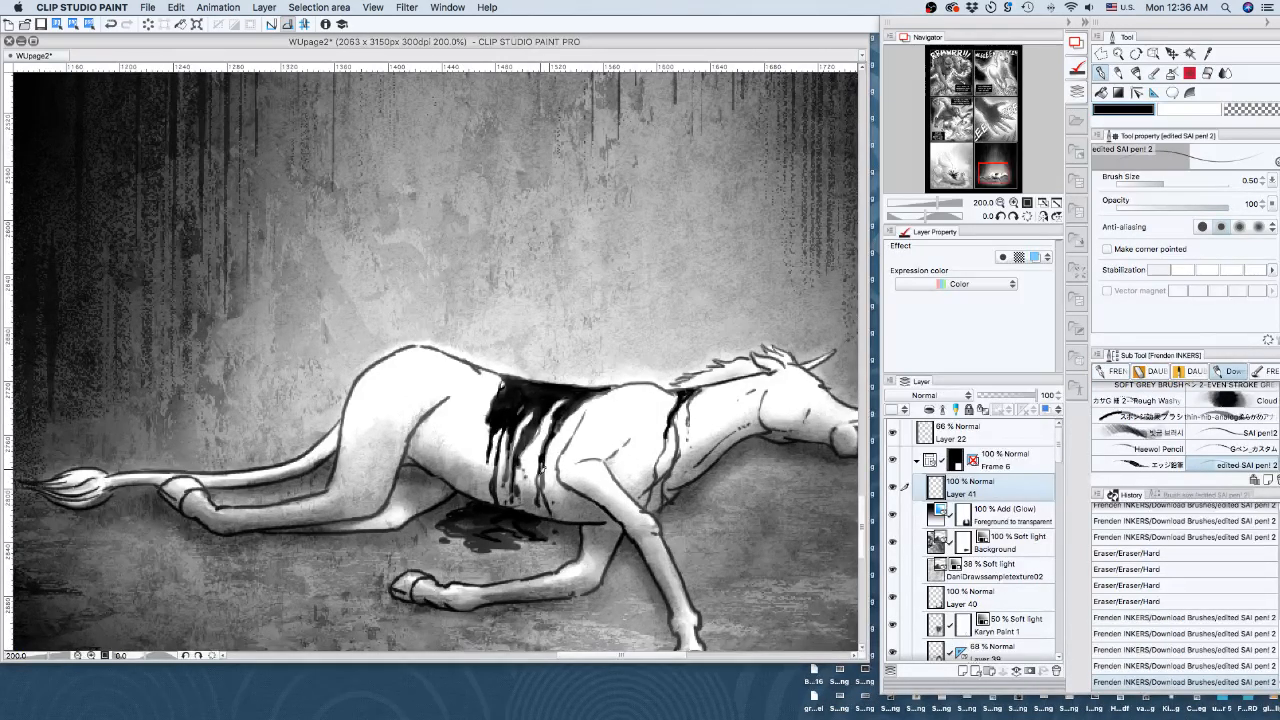
left_click_drag(542, 468, 540, 478)
left_click_drag(544, 462, 541, 474)
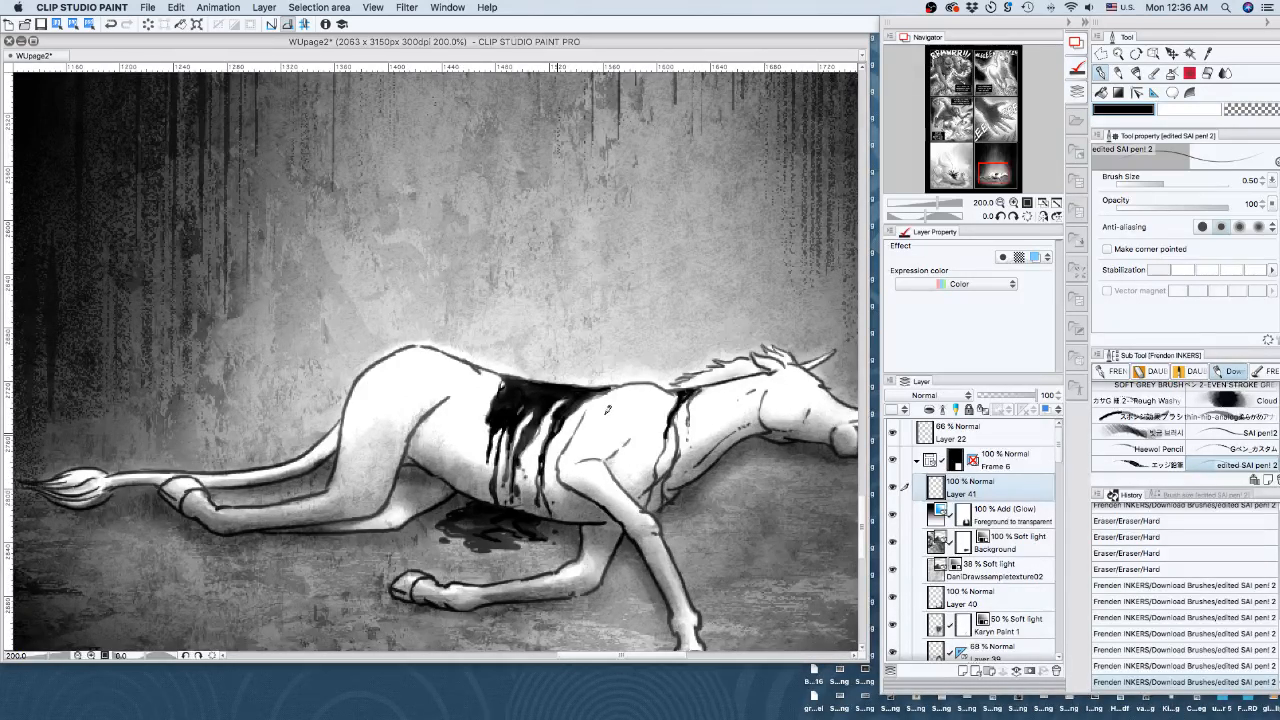
left_click_drag(607, 410, 609, 416)
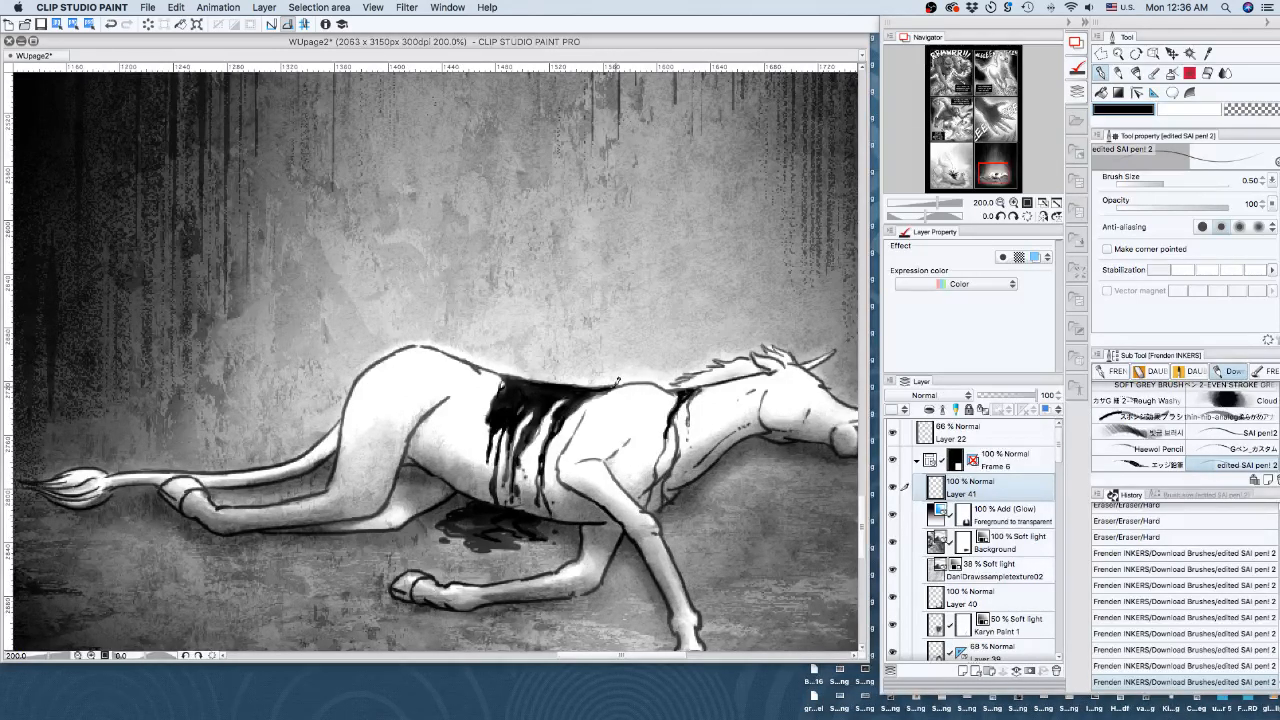
Cut thin gaps into the rear of the wound with the Hard eraser, touch up its drips in black, and blend the strokes
key("e")
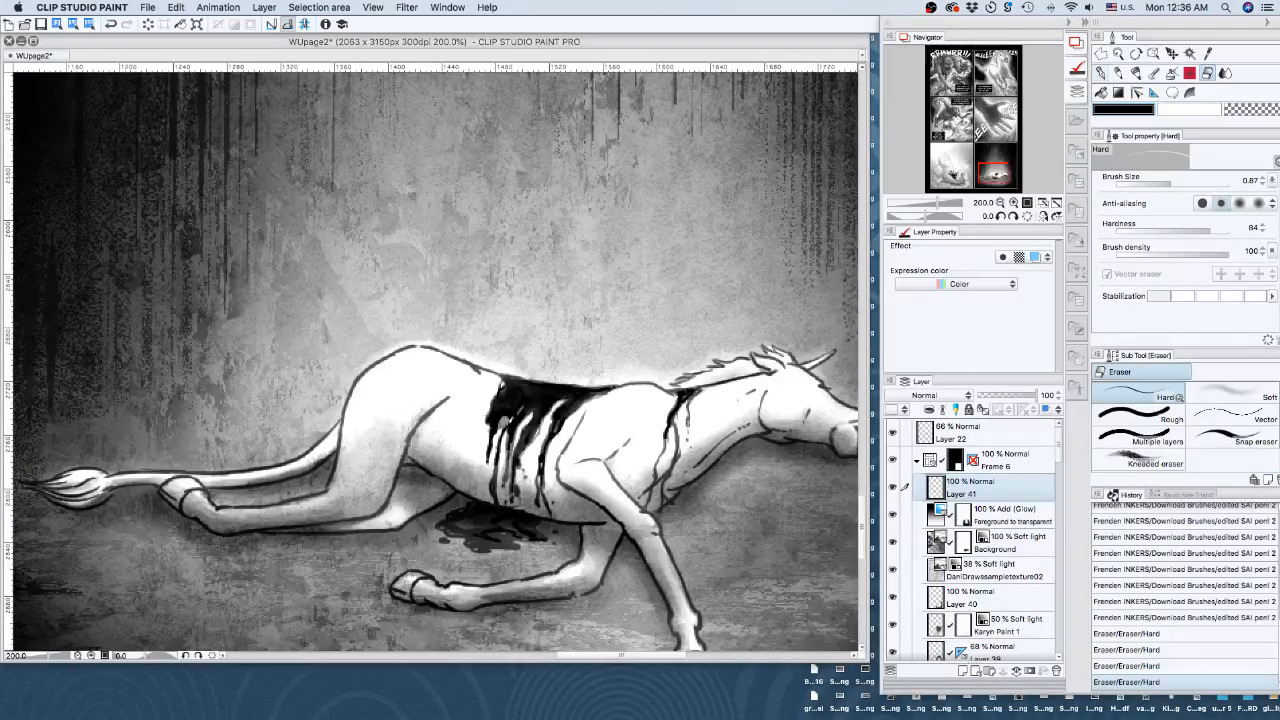
key("p")
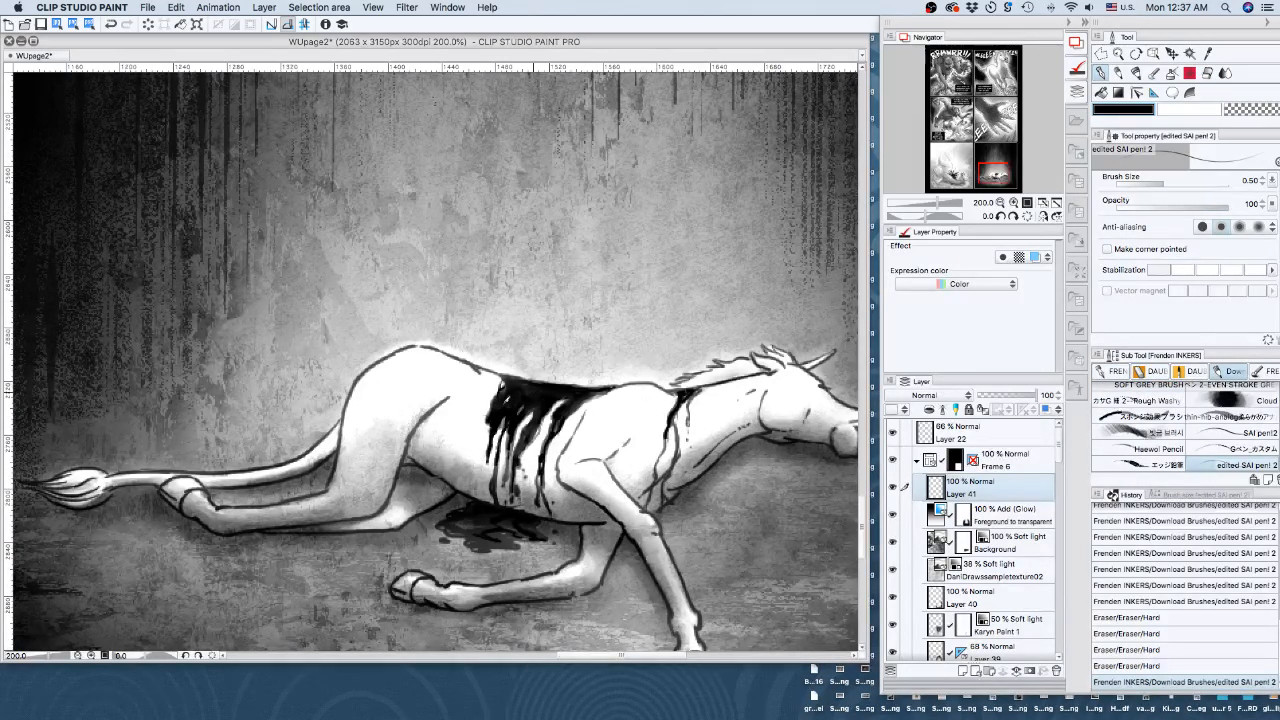
key("j")
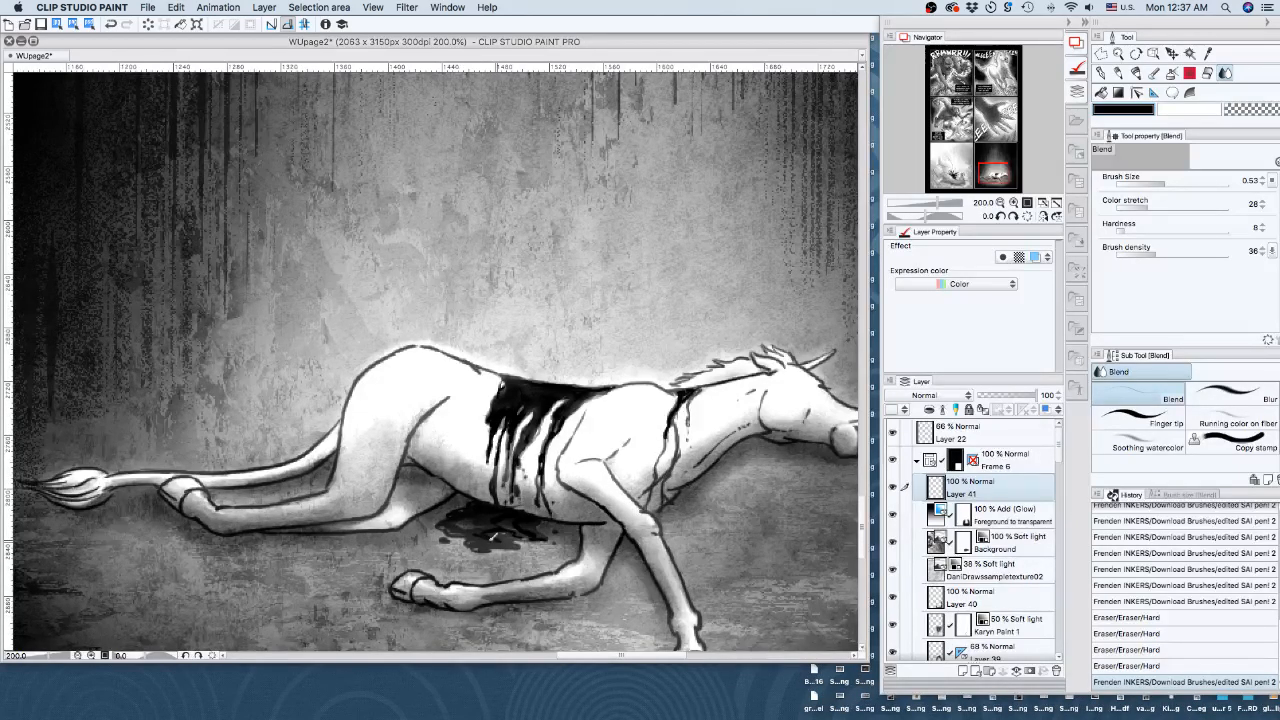
Review the last panel beside its neighbouring panels at several reduced magnifications, ending at 55%
key("super+minus")
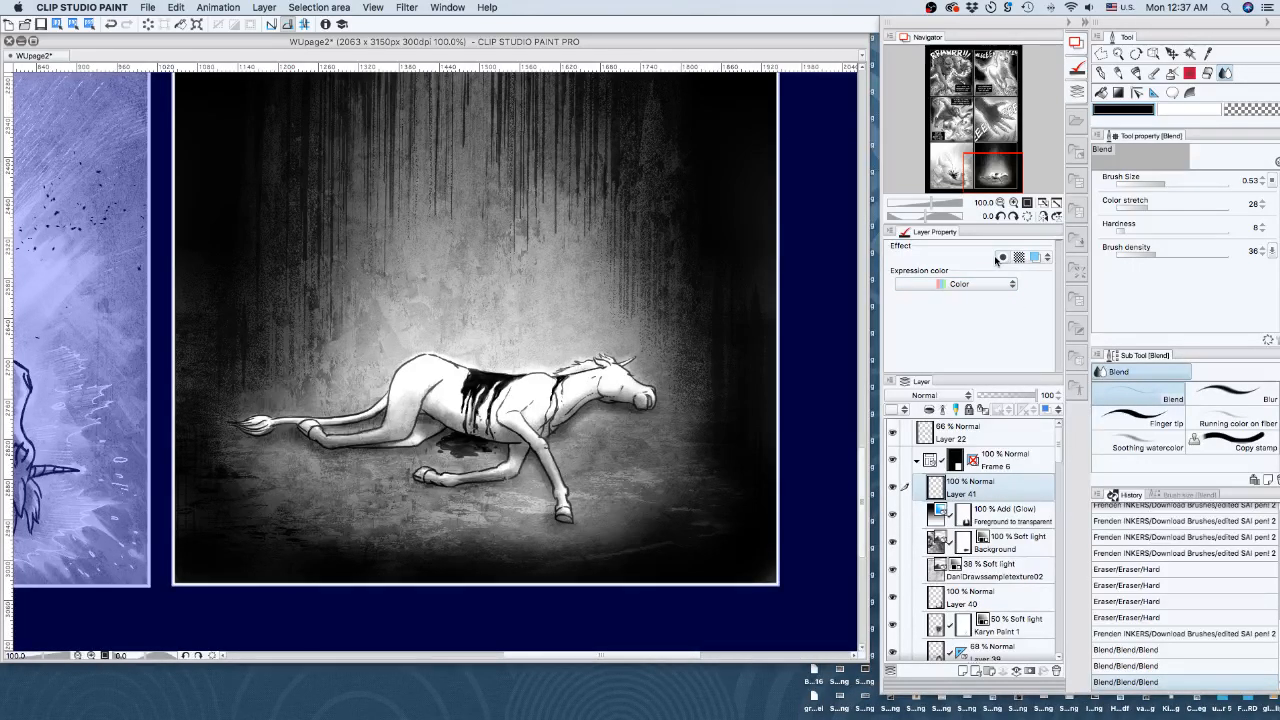
left_click(1000, 202)
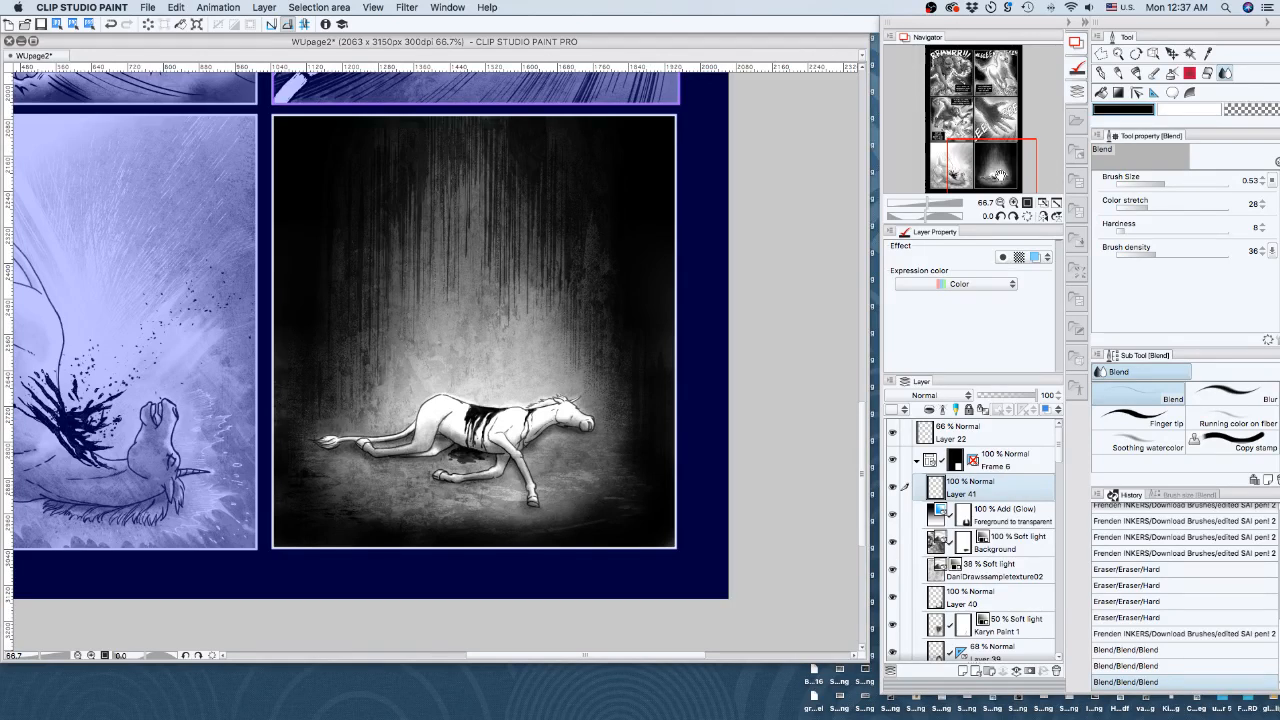
key("super+minus")
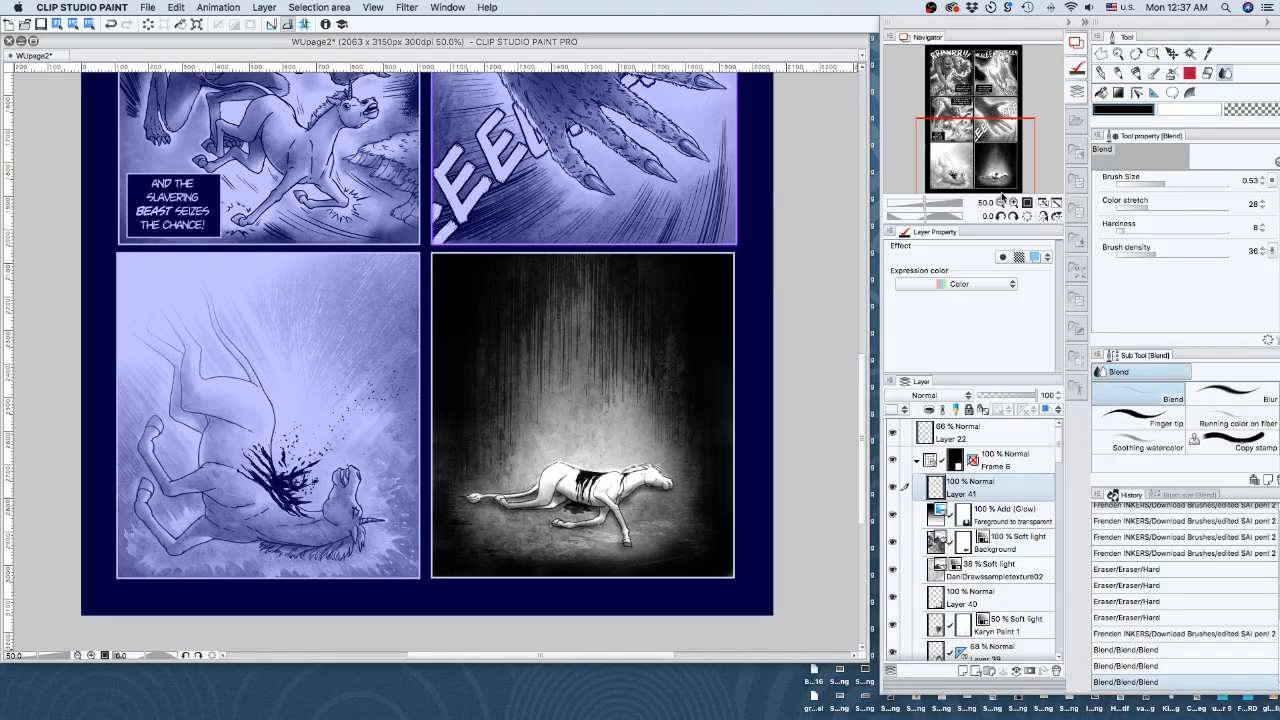
left_click_drag(918, 203, 928, 203)
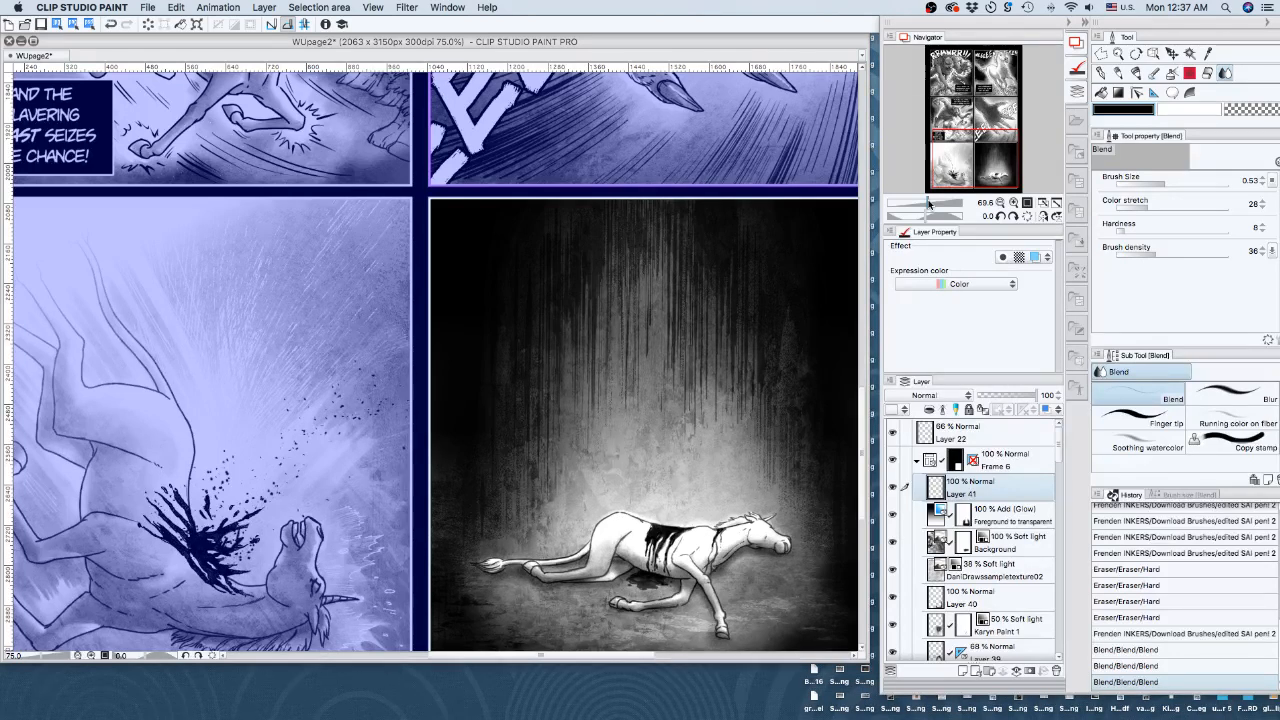
left_click(988, 204)
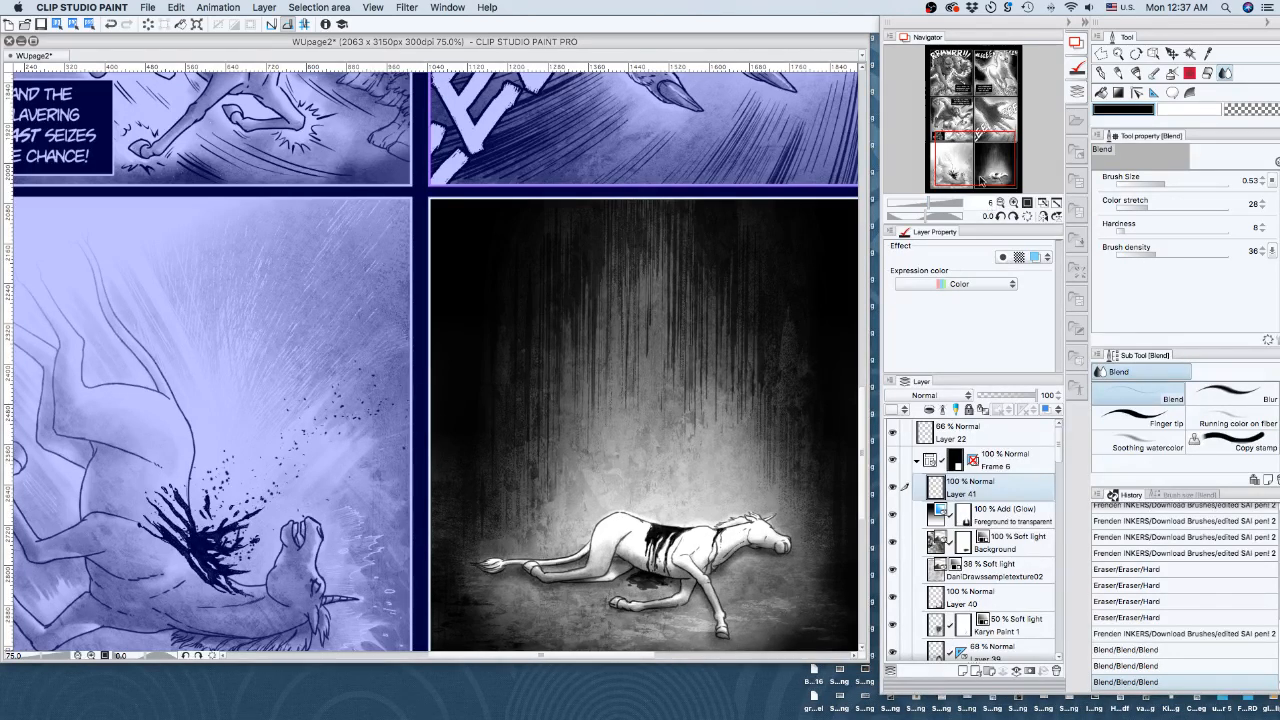
type("60")
key("Return")
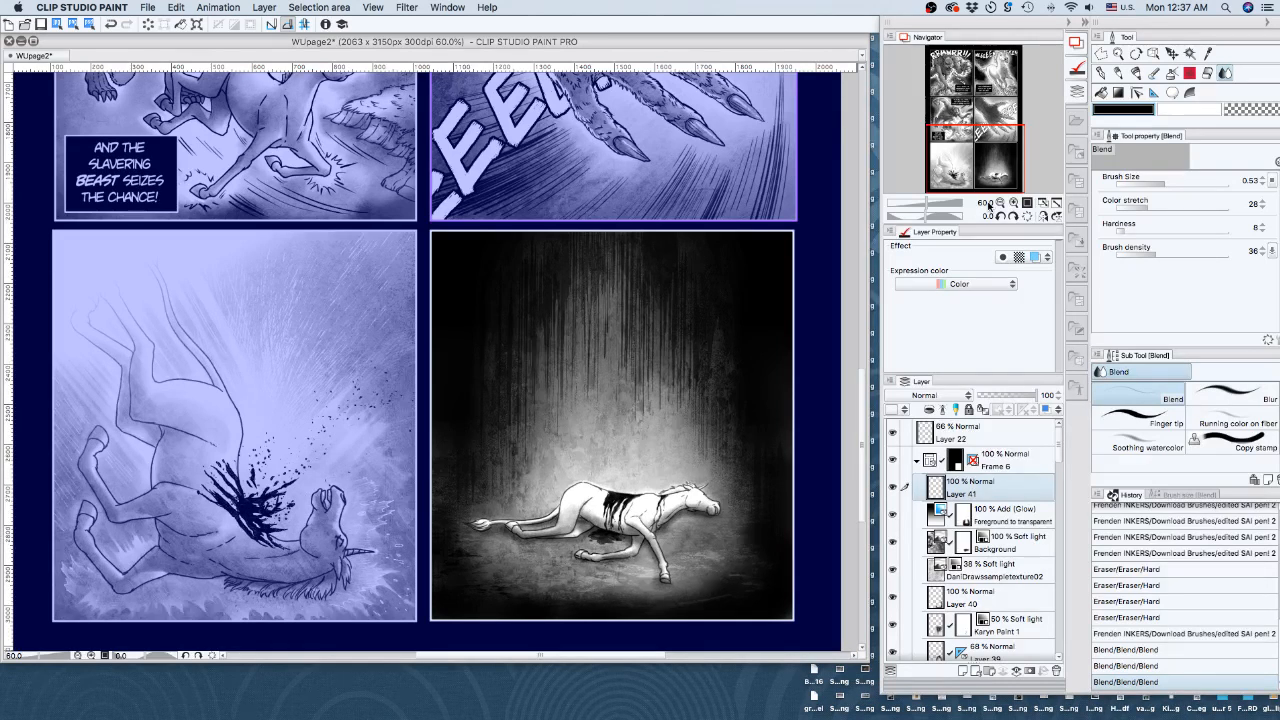
left_click(988, 205)
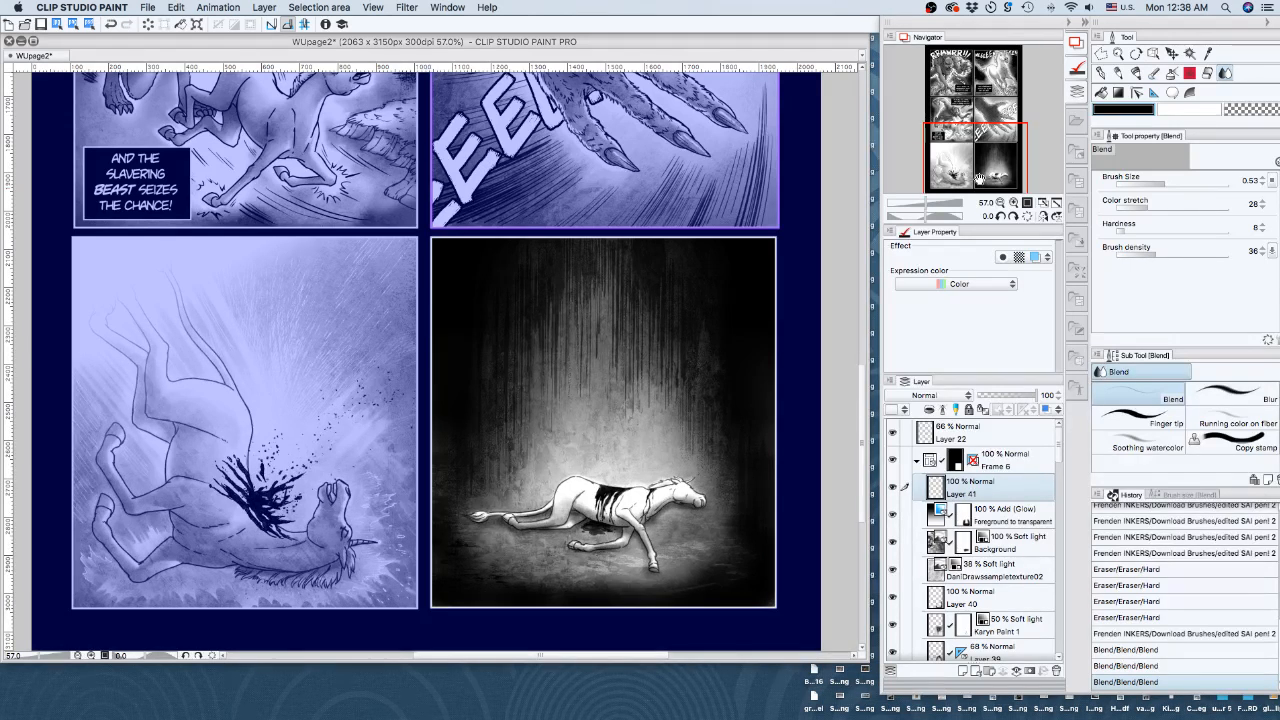
left_click(985, 202)
type("55")
key("Return")
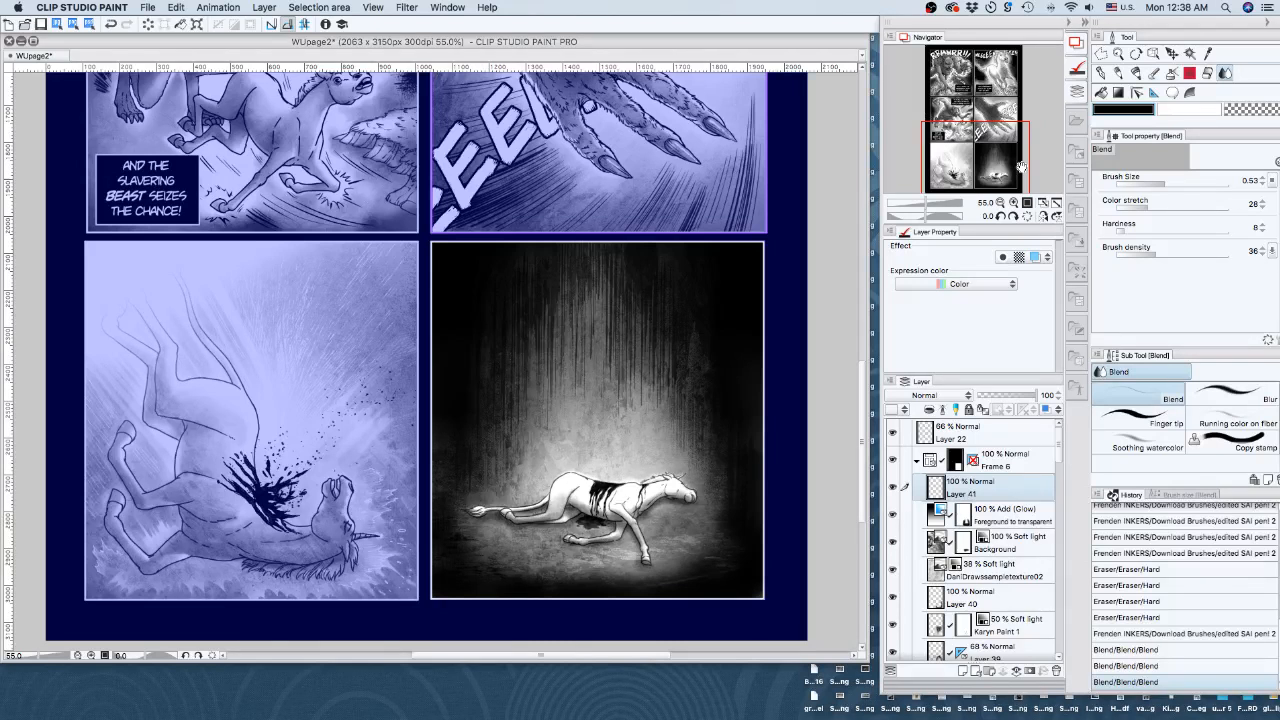
Save the page and rename the active paint layer in Frame 6 as "blood adjustment"
left_click(148, 7)
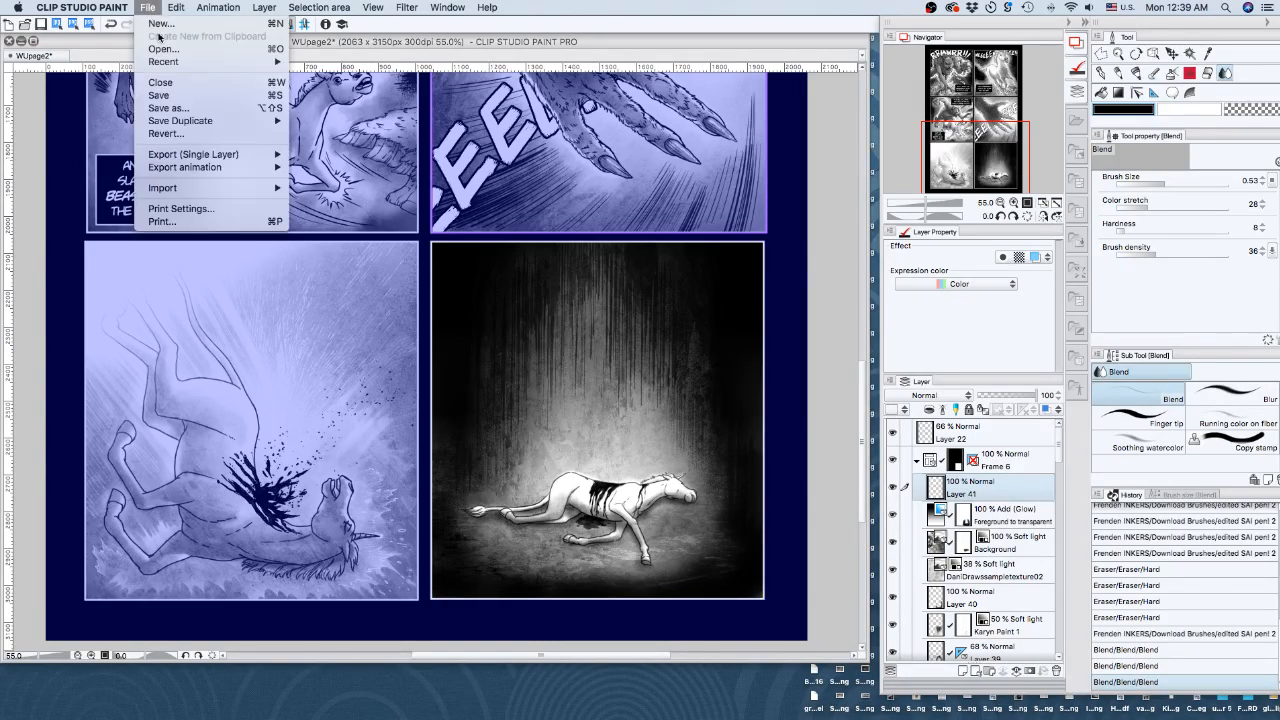
left_click(173, 96)
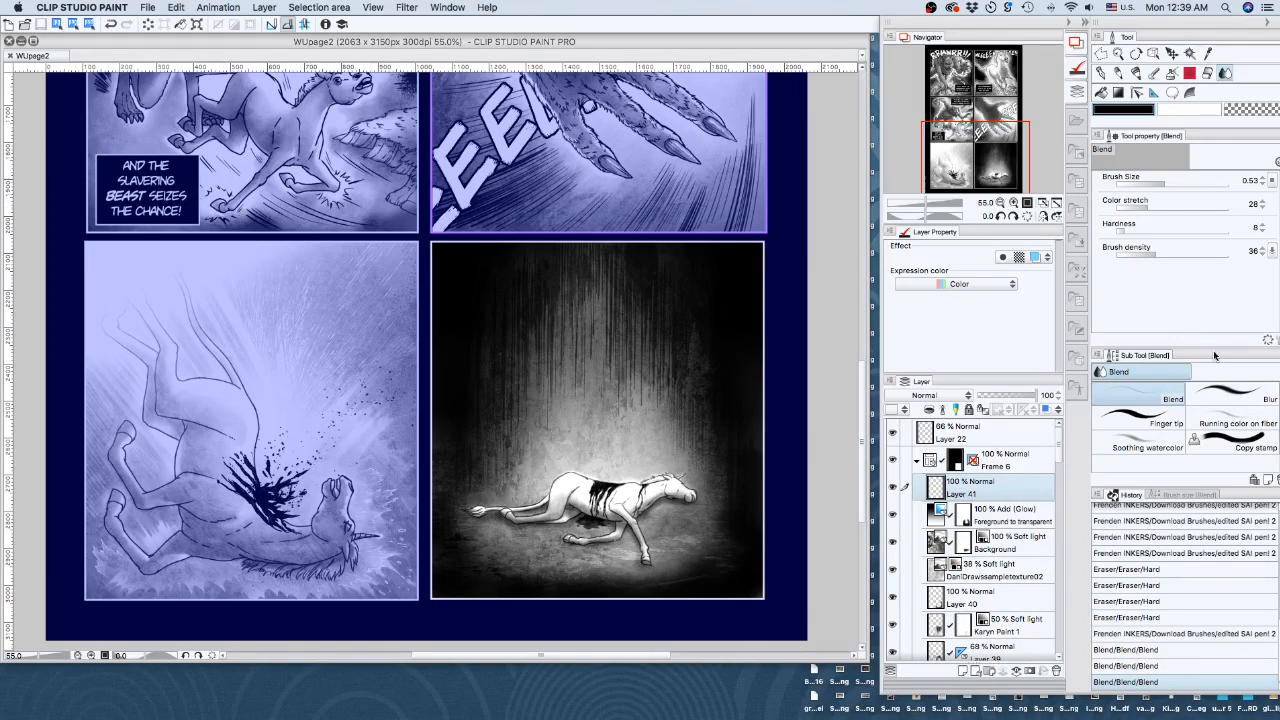
double_click(966, 493)
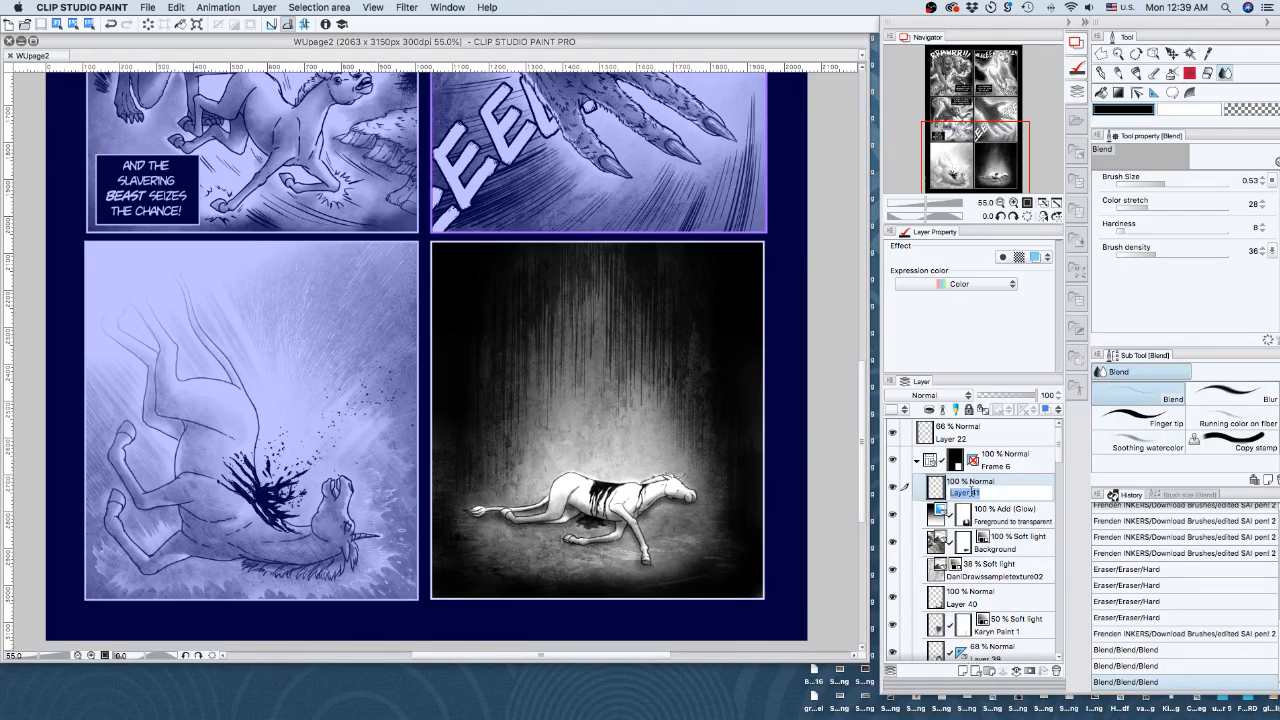
type("blood adjustment")
key("Return")
Set the opacity of the blood adjustment layer in Frame 6 to 57%, trying values down to 0% for comparison
left_click_drag(1026, 393, 1032, 396)
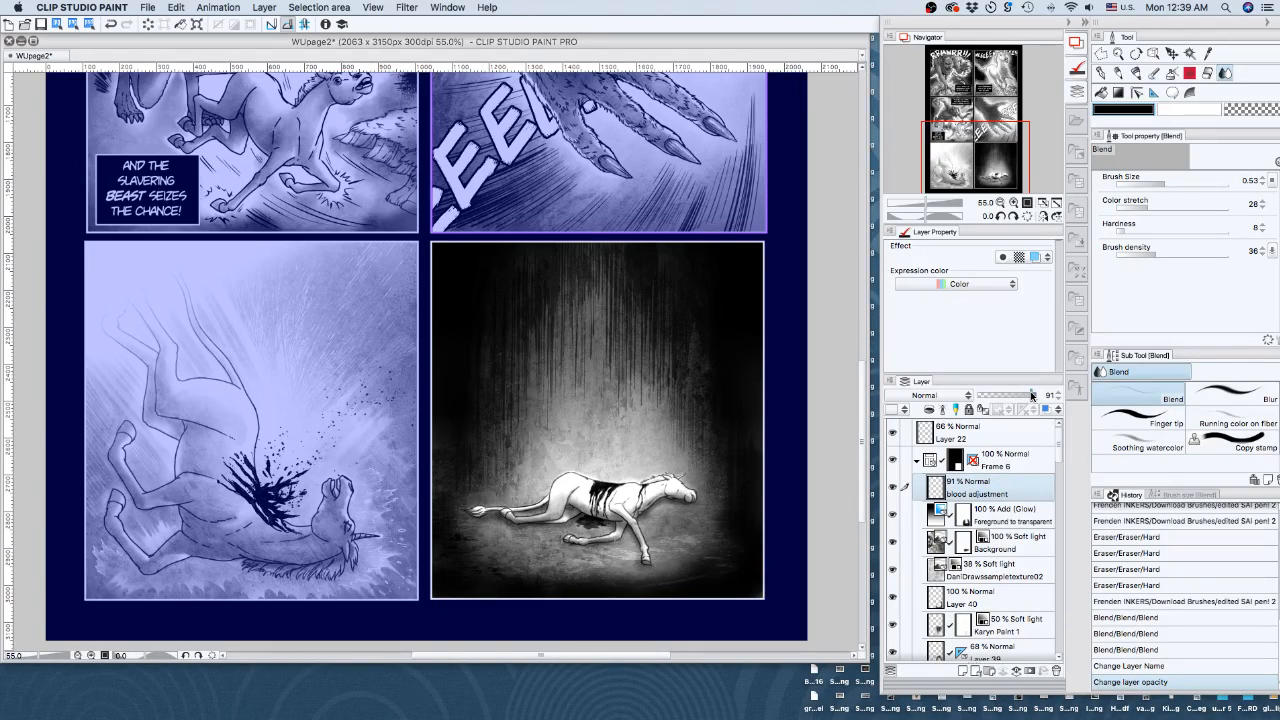
left_click(1026, 396)
left_click(1005, 396)
left_click(979, 396)
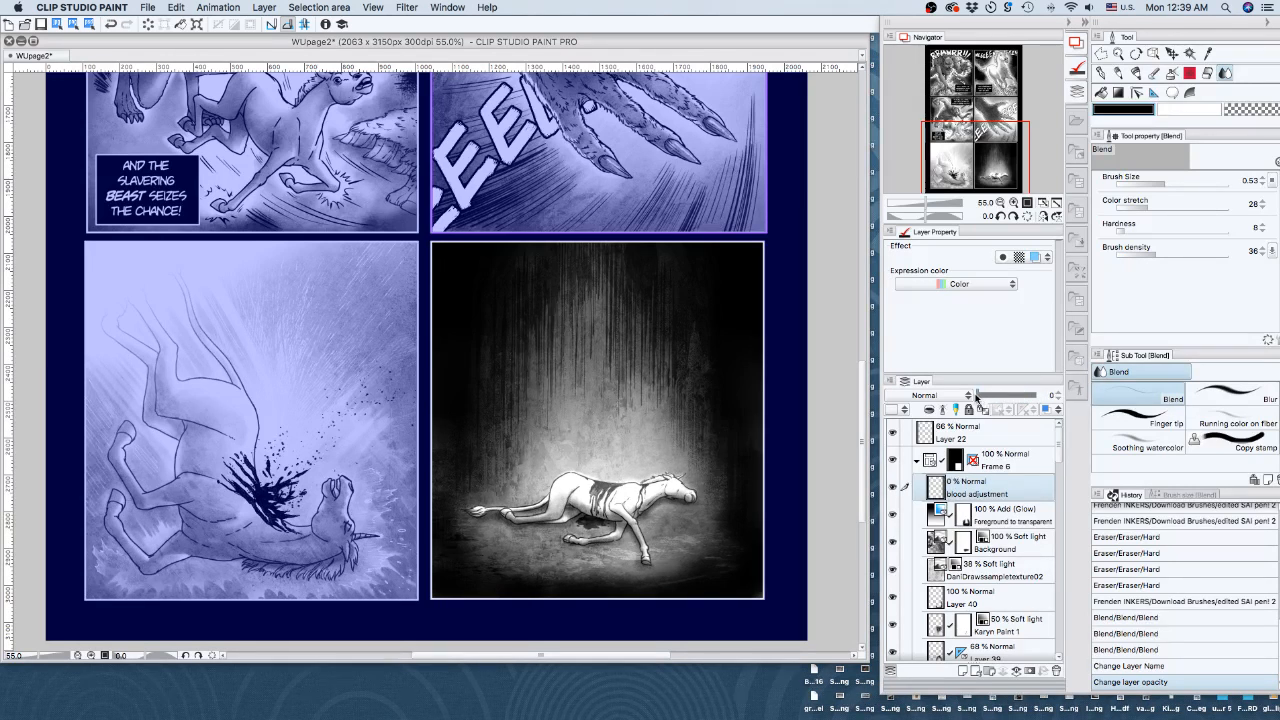
left_click(988, 396)
left_click(991, 396)
left_click(997, 396)
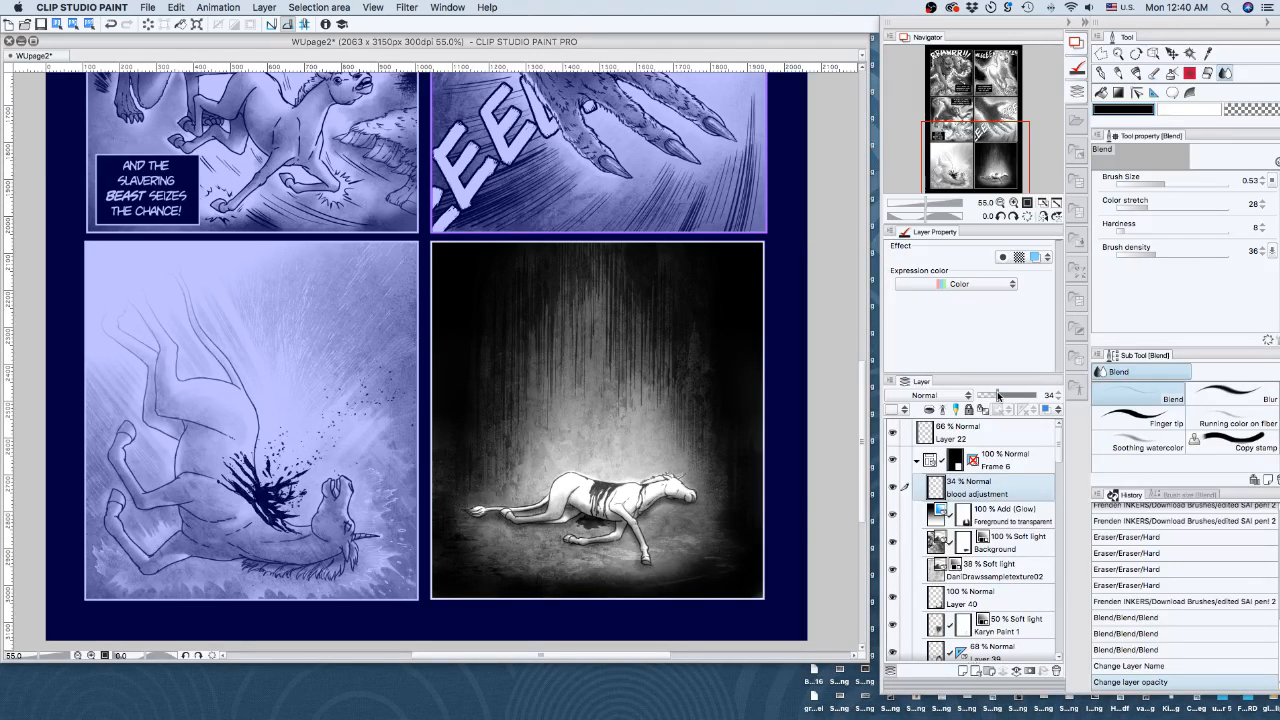
left_click(1000, 396)
left_click(1005, 396)
left_click_drag(1008, 396, 1011, 396)
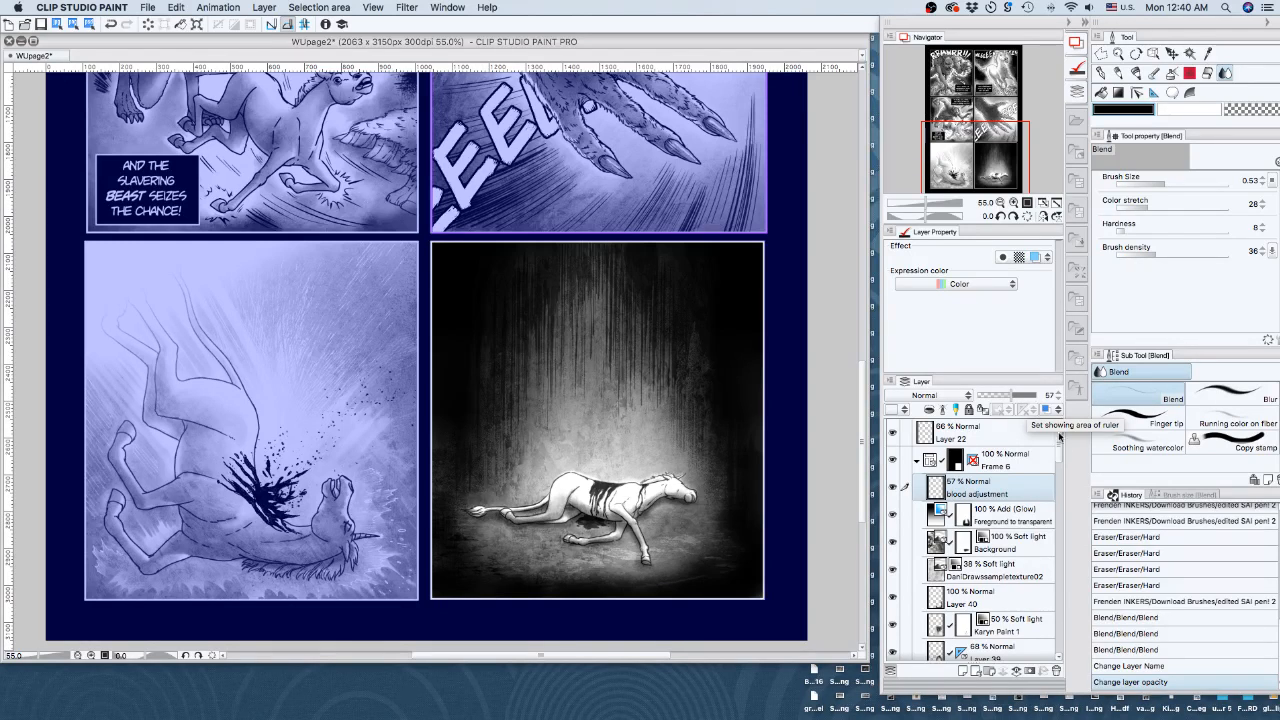
left_click(147, 7)
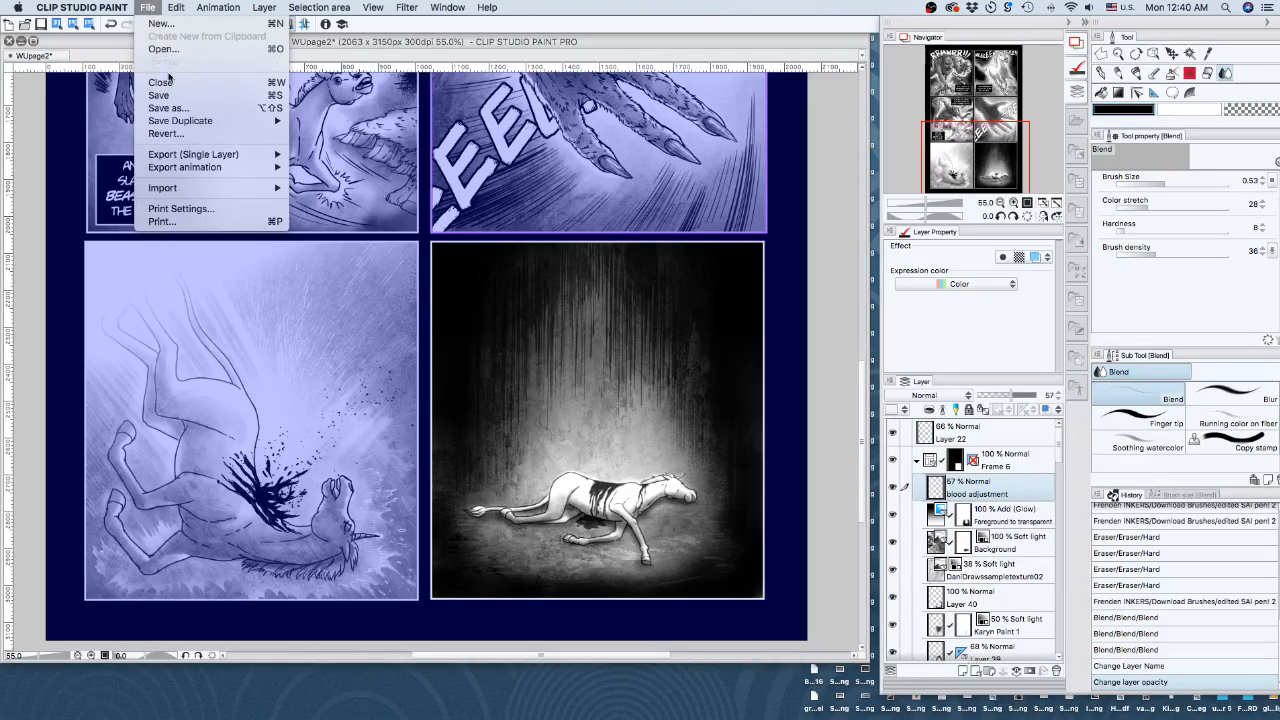
left_click(177, 104)
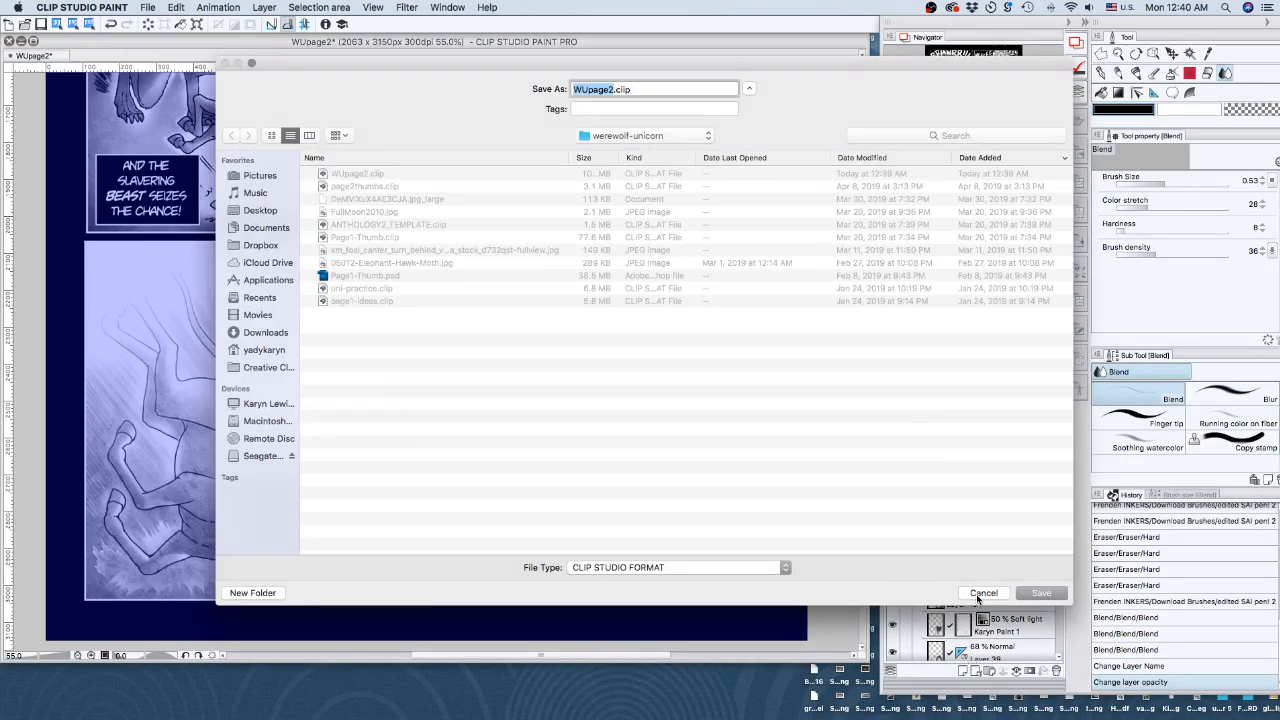
left_click(982, 593)
Save the page under its existing file name
left_click(147, 7)
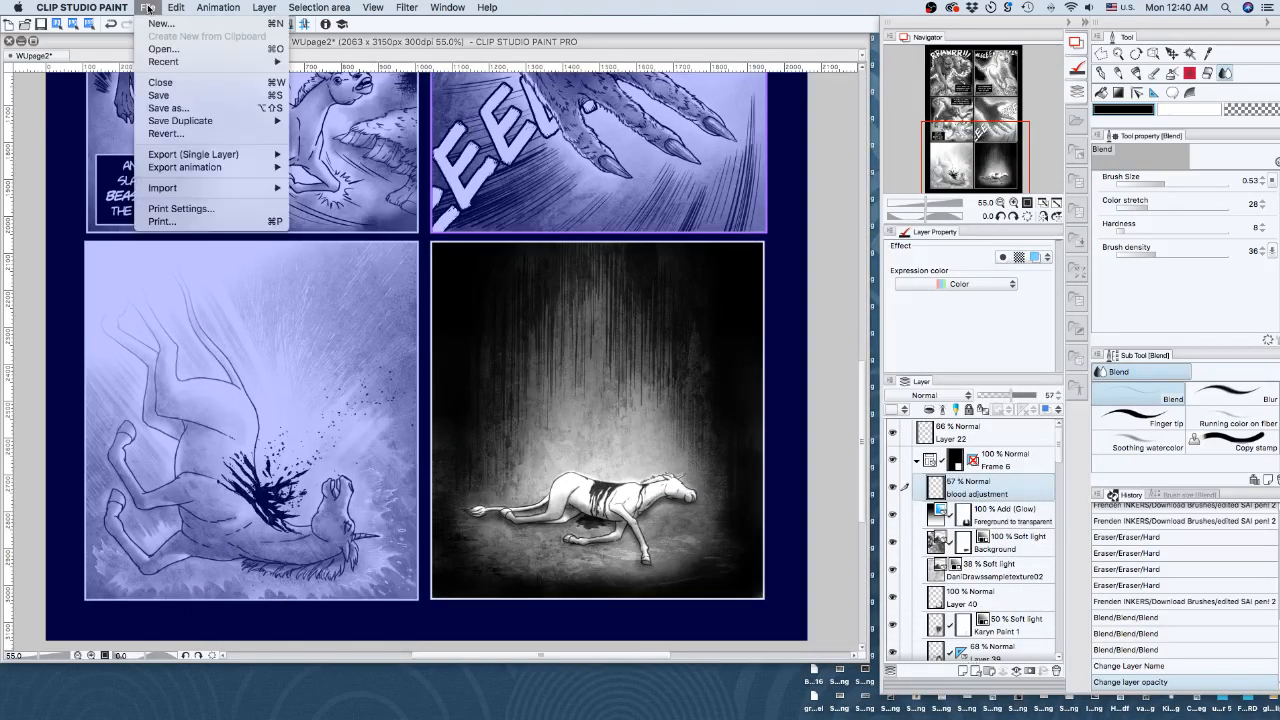
left_click(161, 96)
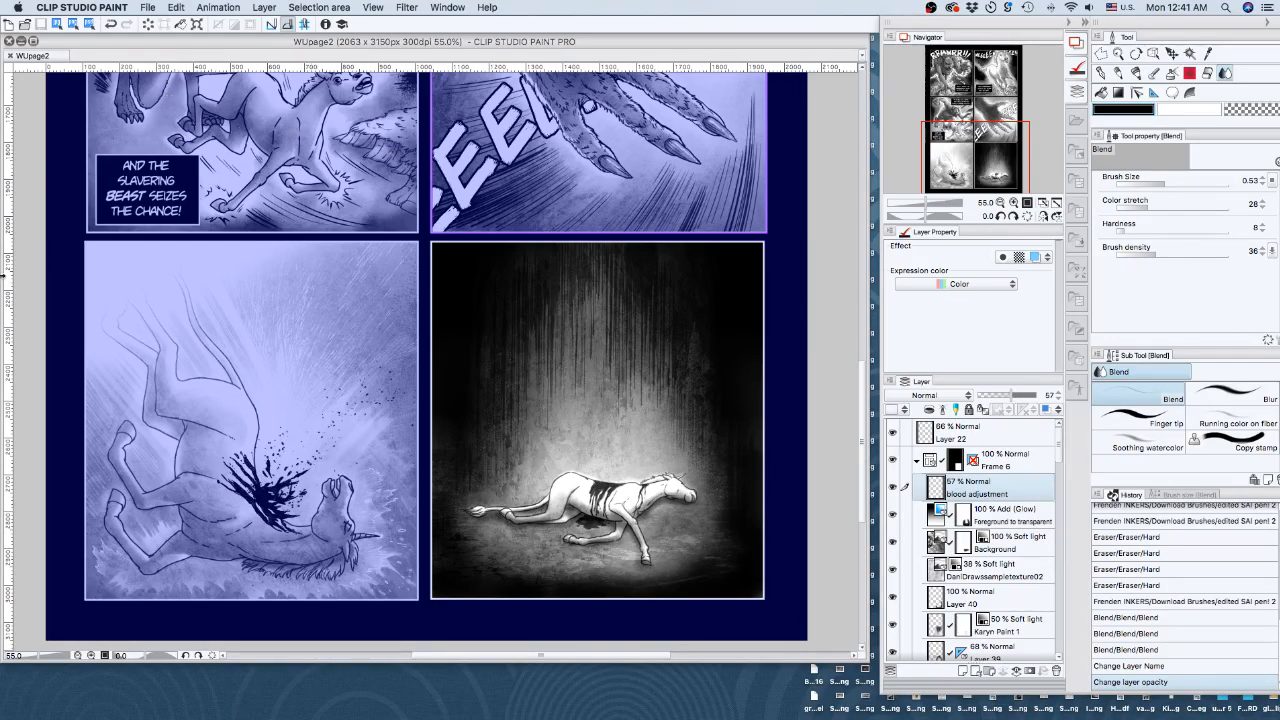
Look through the layers of Frame 5 for a visible ruler, with the Frame 6 folder collapsed and the page at 50%
left_click(917, 461)
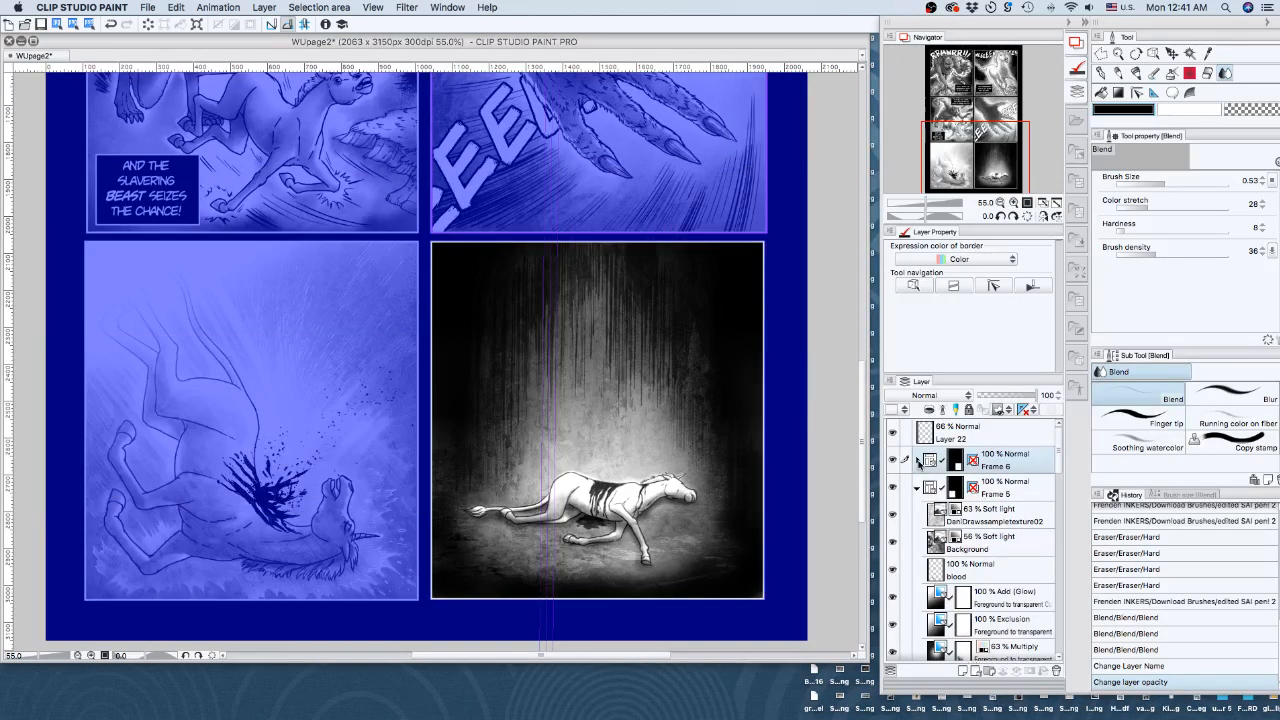
left_click(1000, 202)
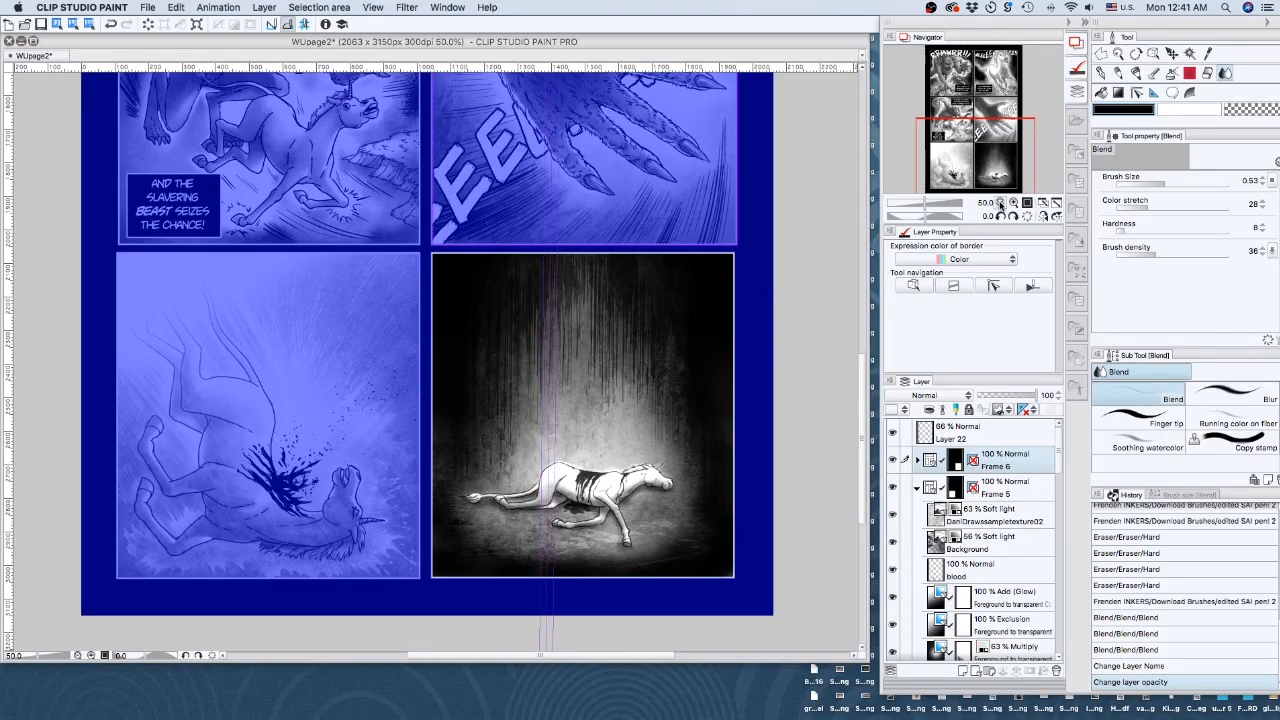
mouse_move(1057, 446)
left_mouse_down()
mouse_move(1053, 648)
mouse_move(1041, 437)
left_mouse_up()
scroll(1062, 478, "down", 4)
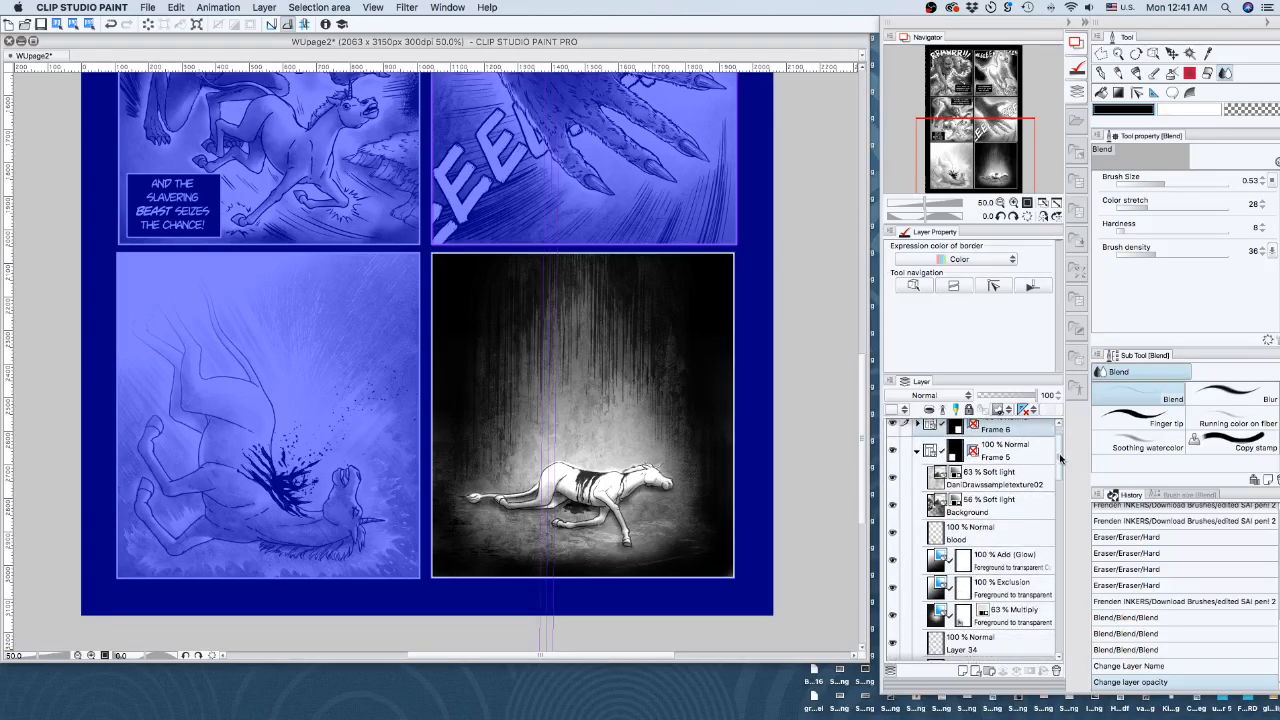
scroll(1062, 476, "down", 1)
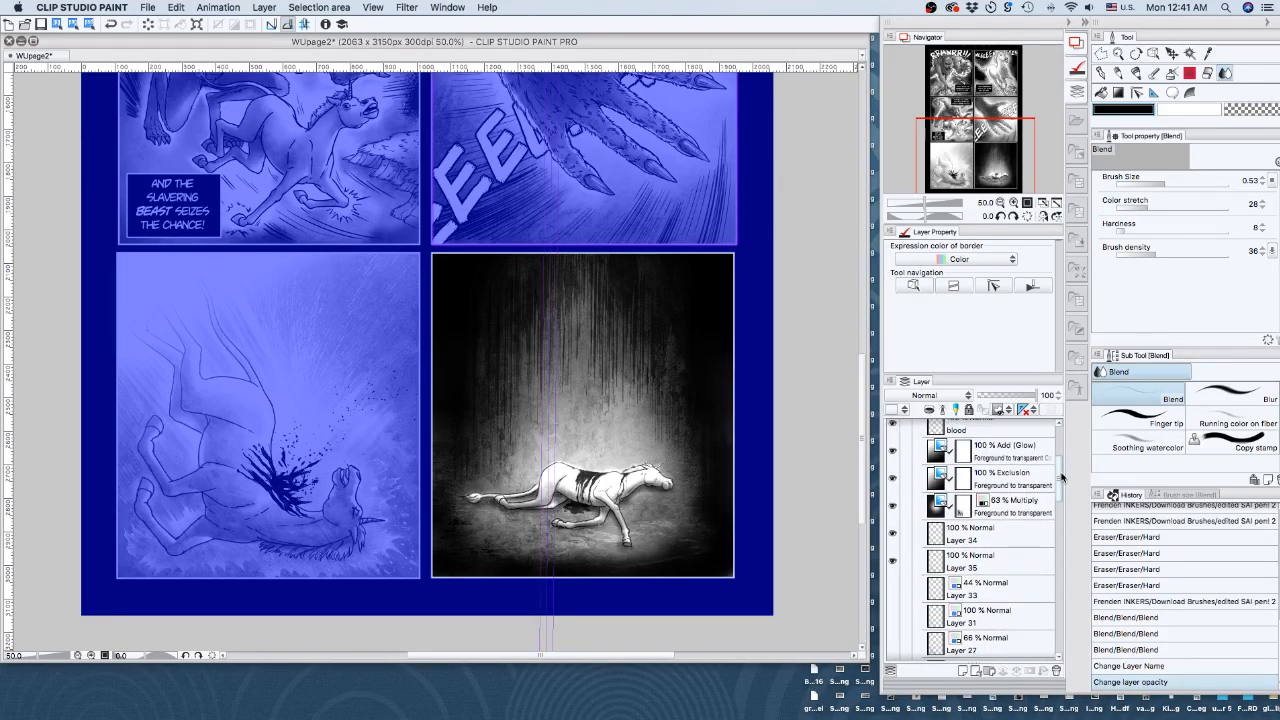
scroll(1062, 480, "down", 2)
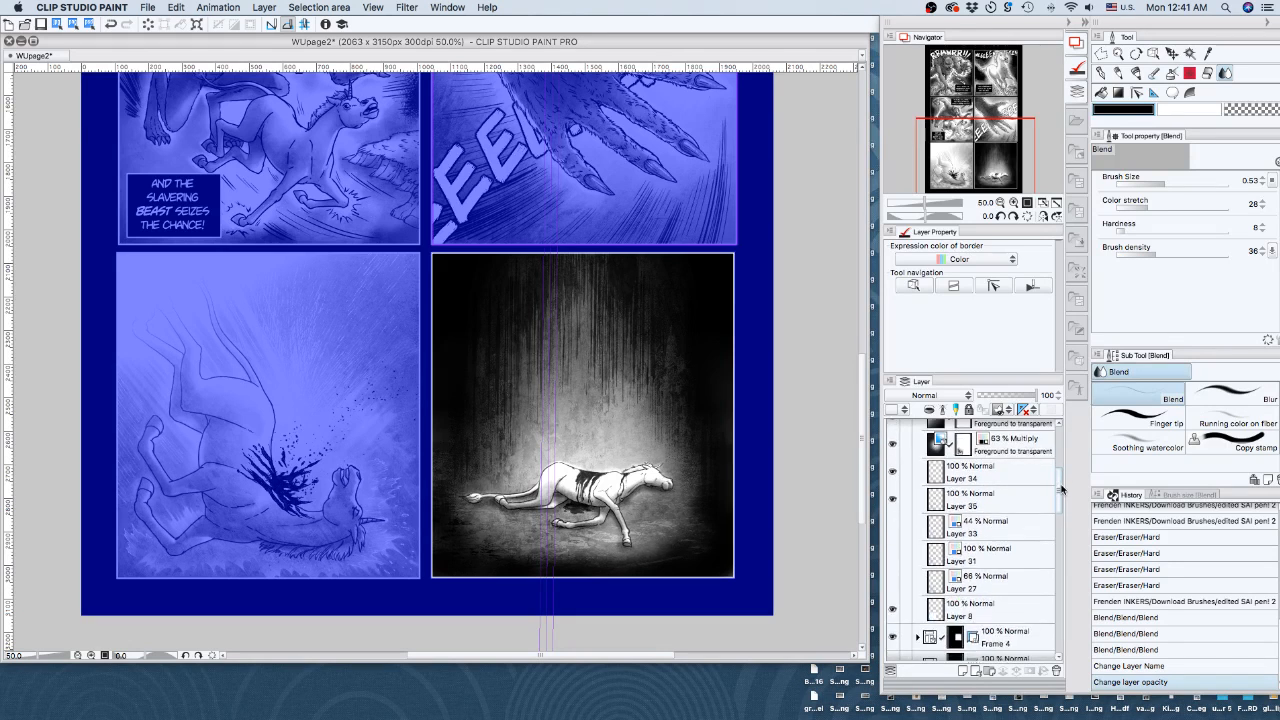
left_click_drag(1062, 488, 1058, 445)
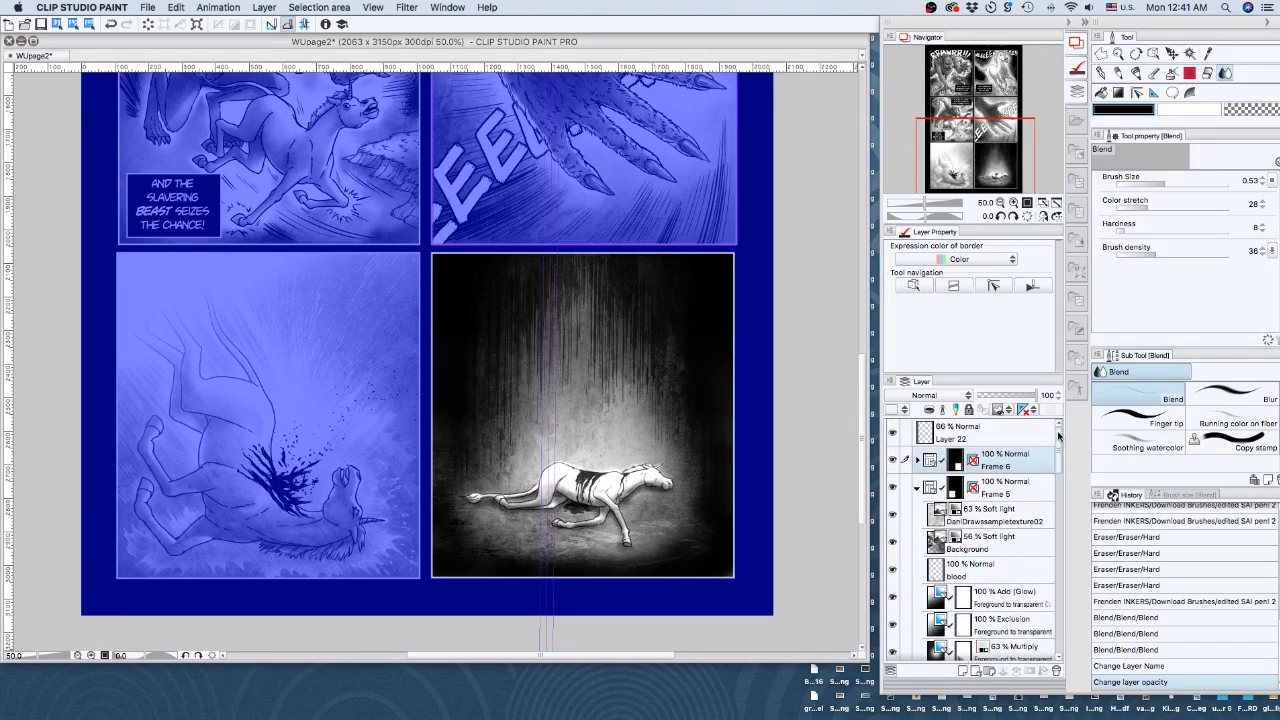
left_click(994, 494)
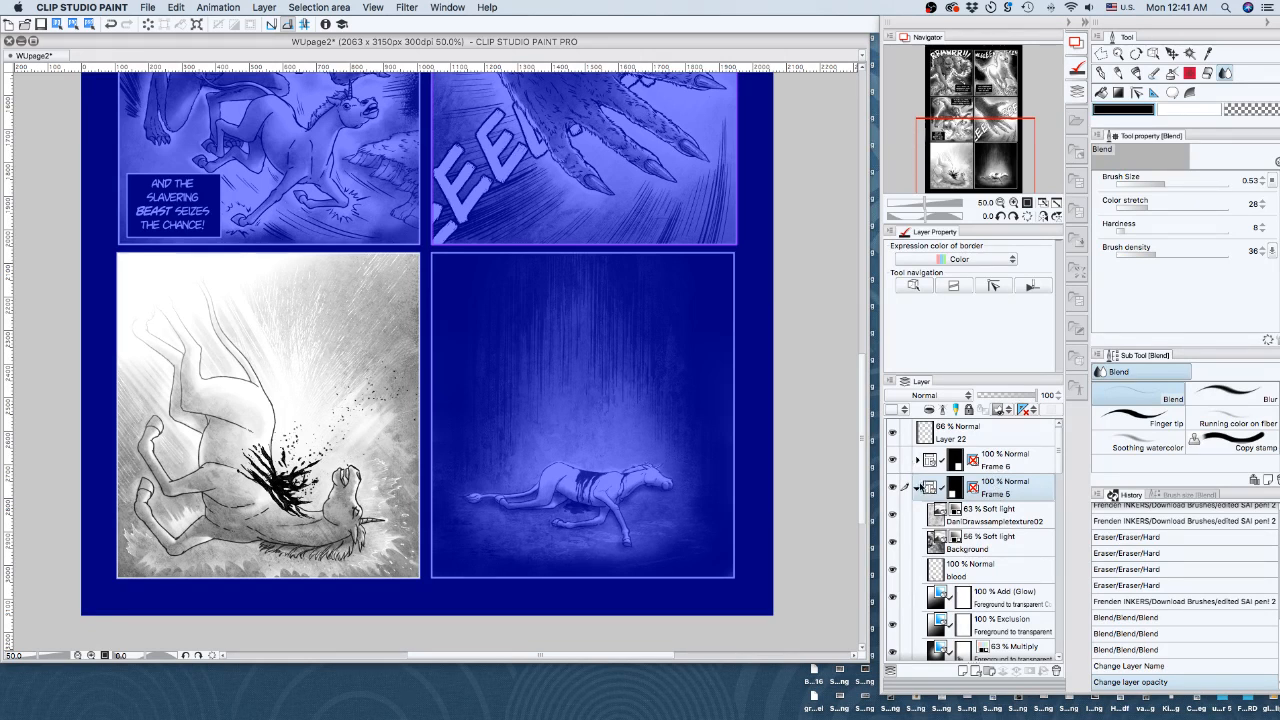
left_click(917, 487)
Expand Frame 6 and turn off the ruler display on Layer 39
left_click(918, 460)
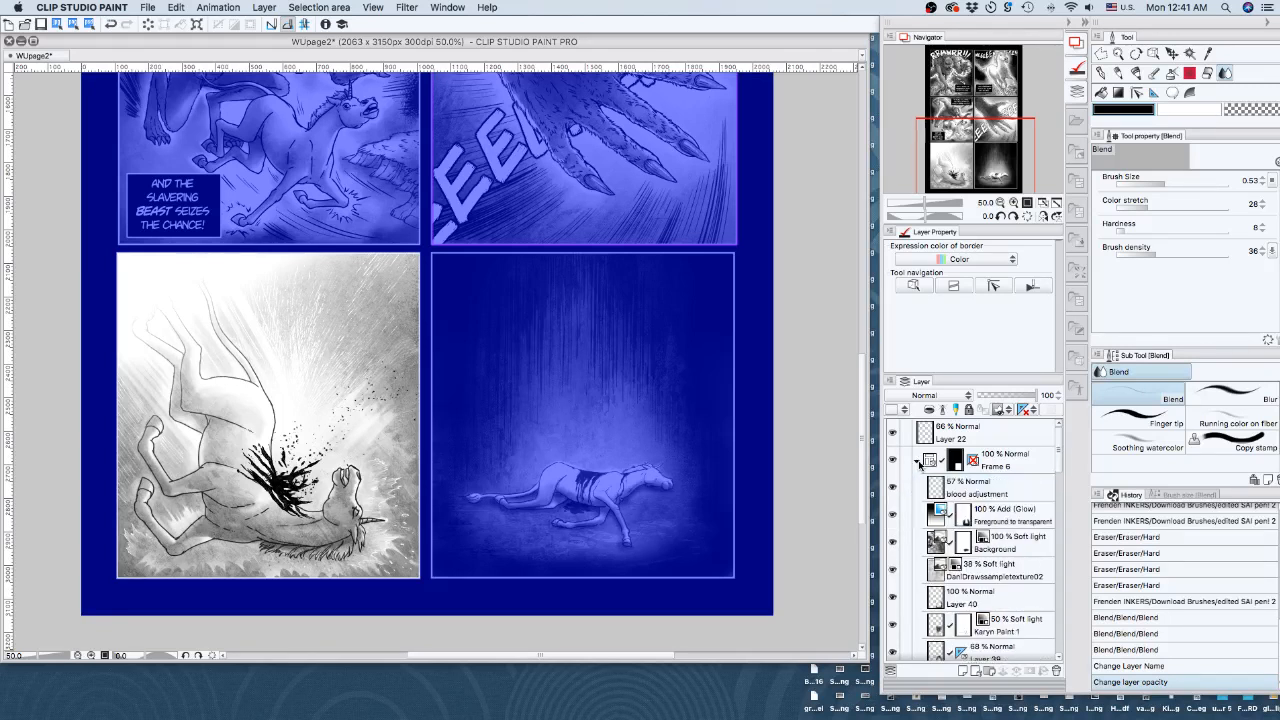
scroll(1059, 460, "down", 3)
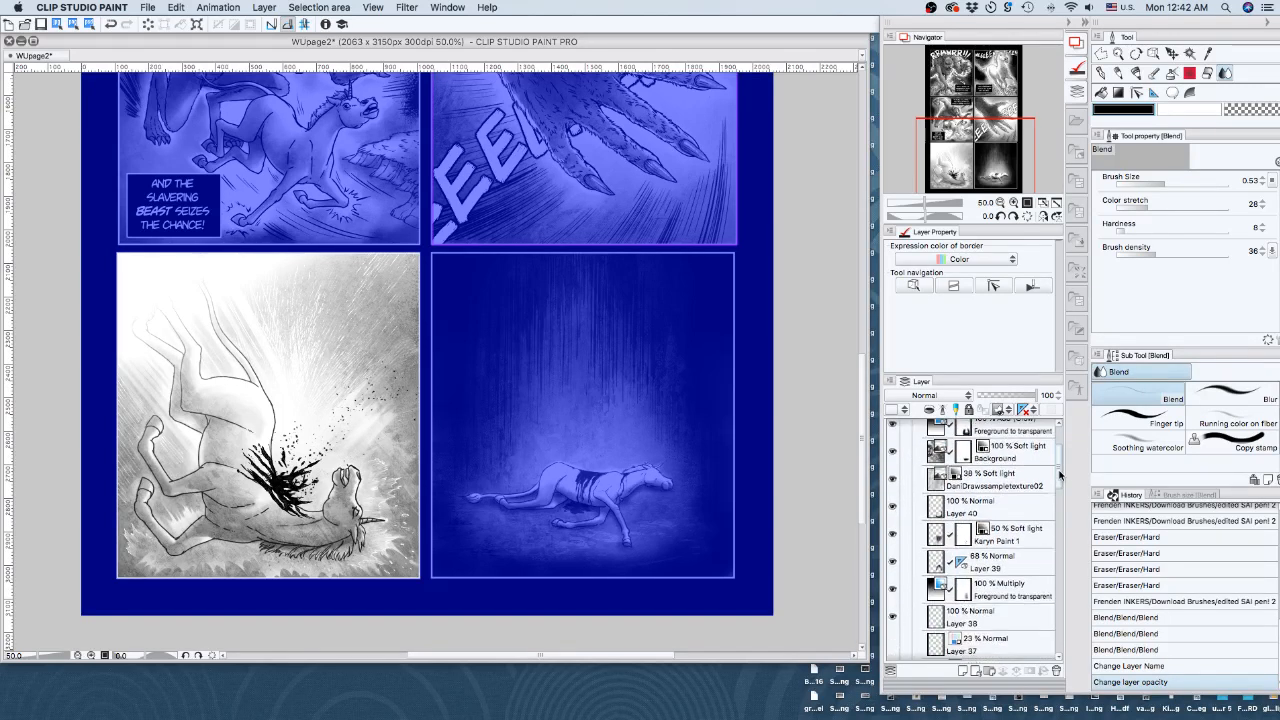
right_click(958, 556)
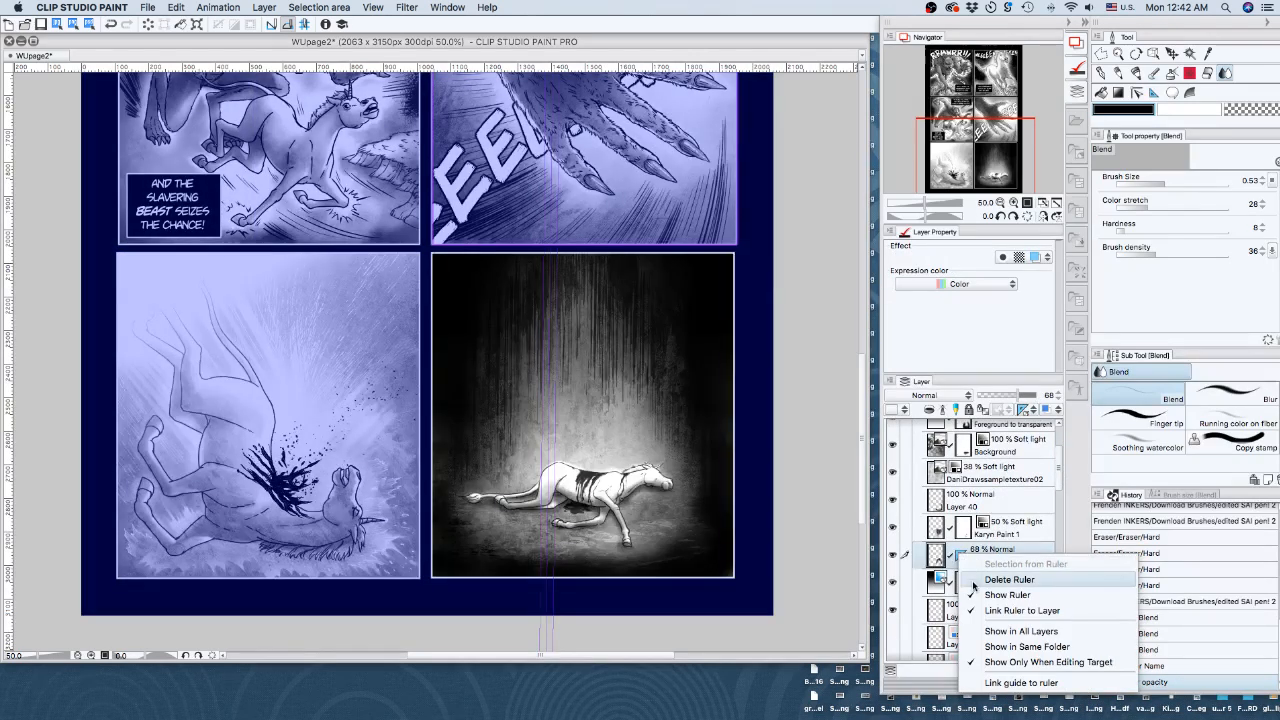
left_click(975, 596)
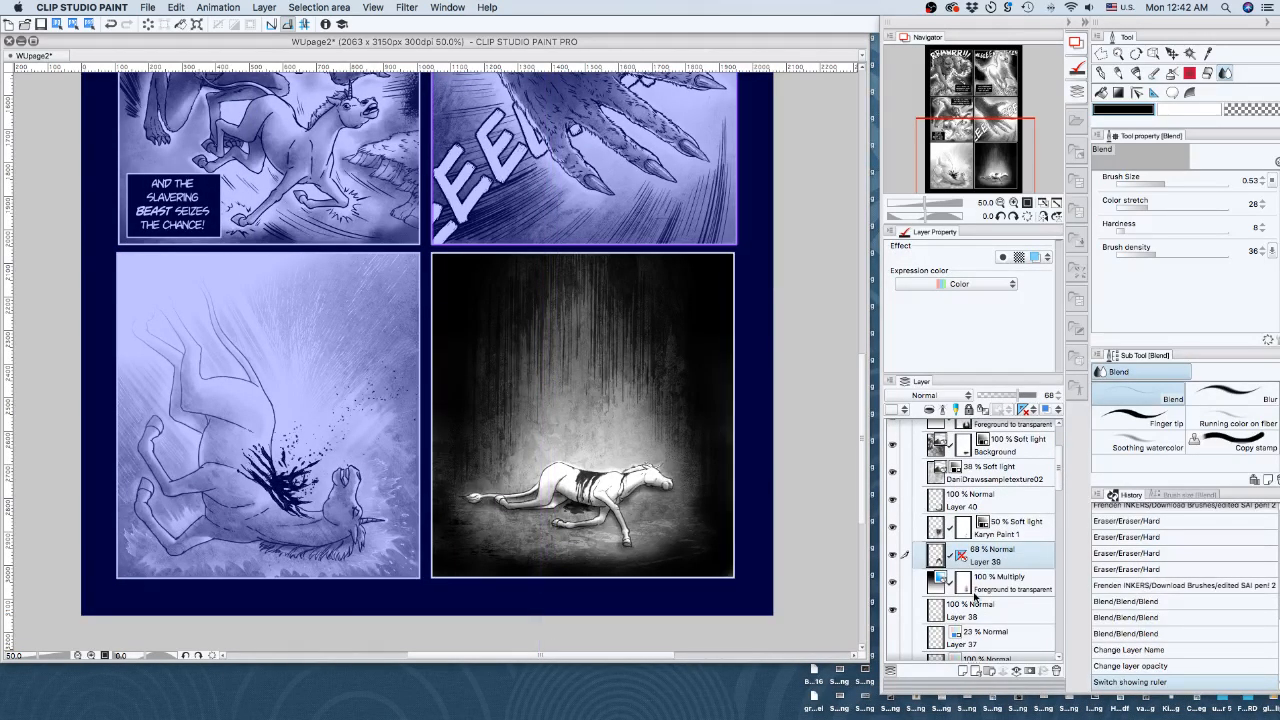
scroll(1058, 470, "up", 3)
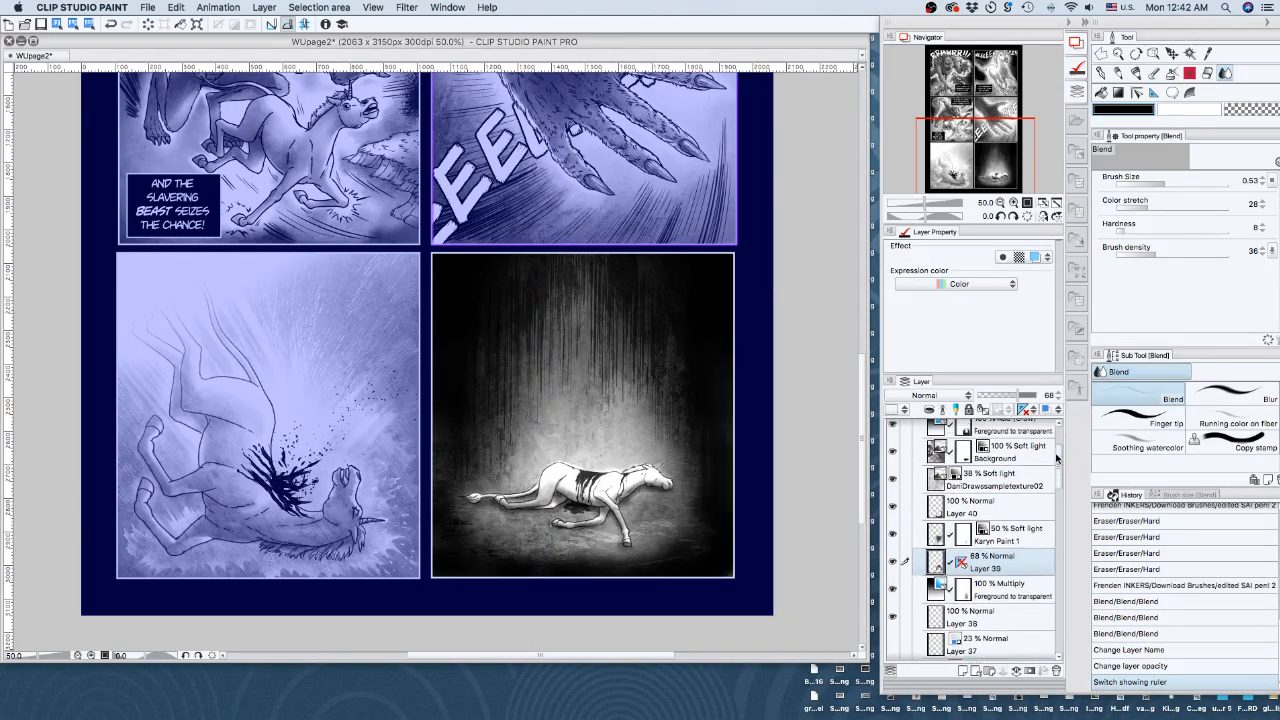
Select Layer 22 above the frame folders and review the whole page at 12.5% and 25%
left_click(1036, 433)
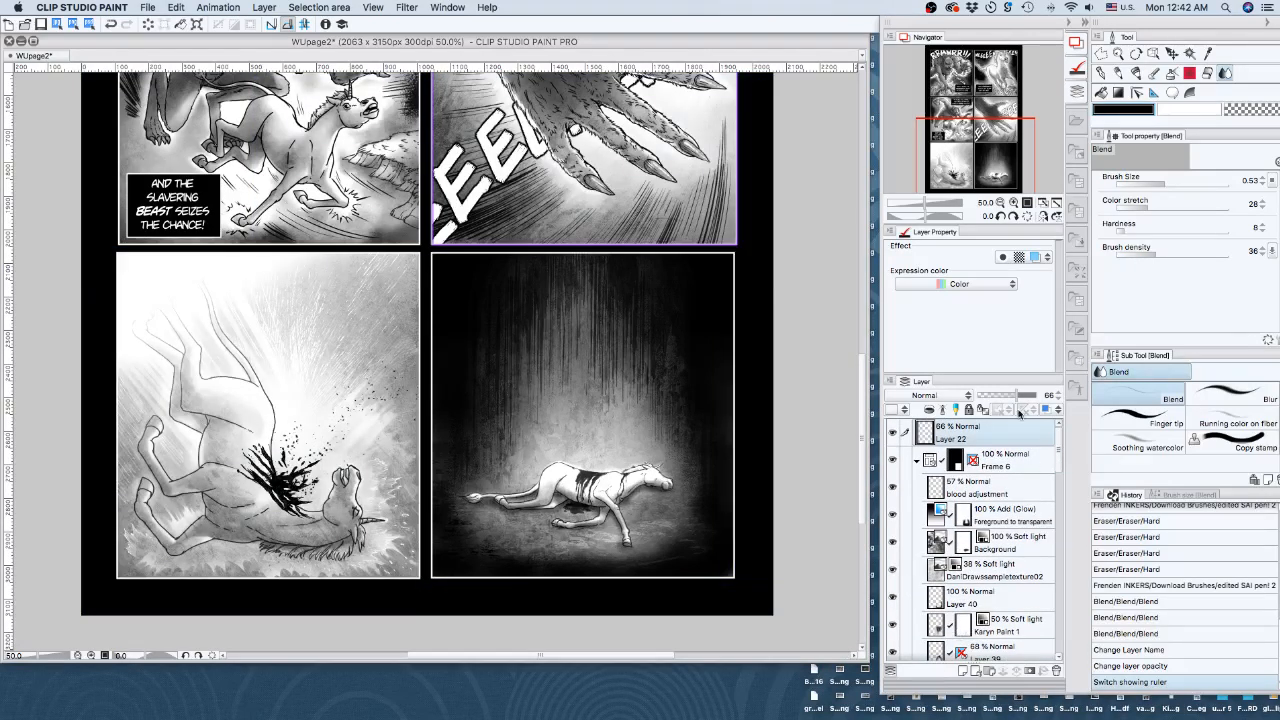
left_click(1000, 202)
left_click(1000, 202)
left_click(1000, 202)
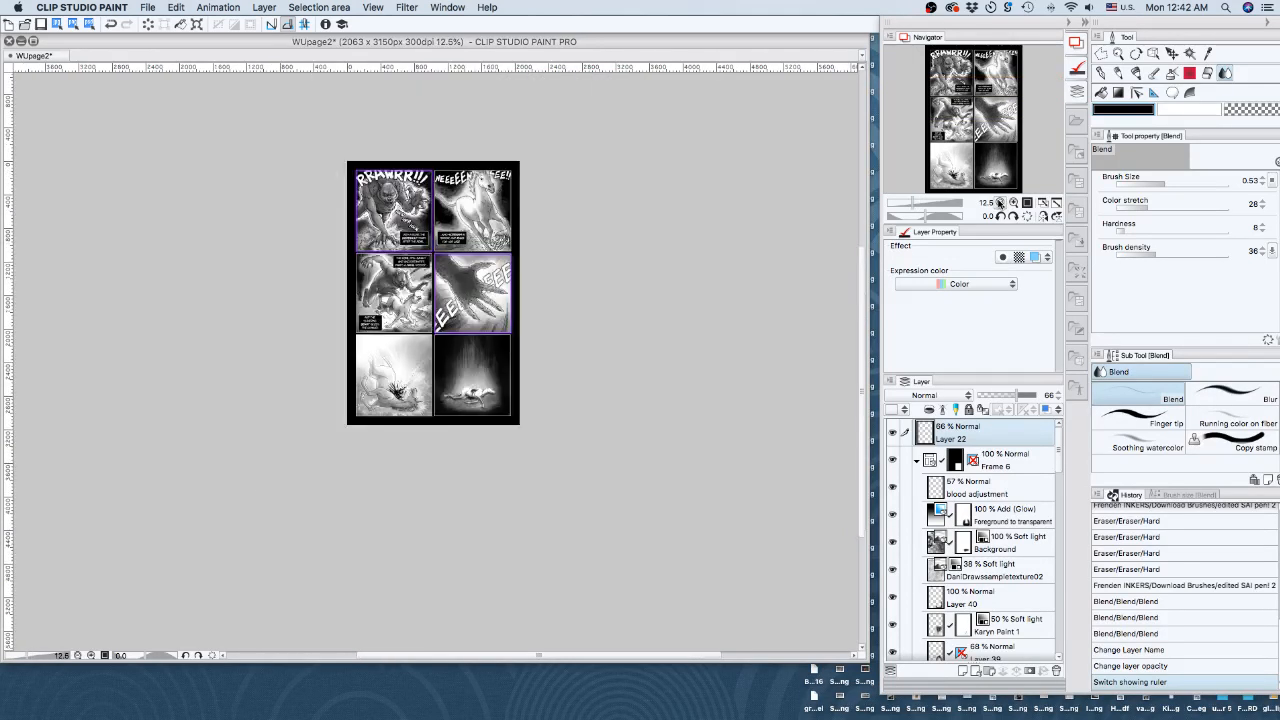
left_click_drag(993, 140, 1000, 112)
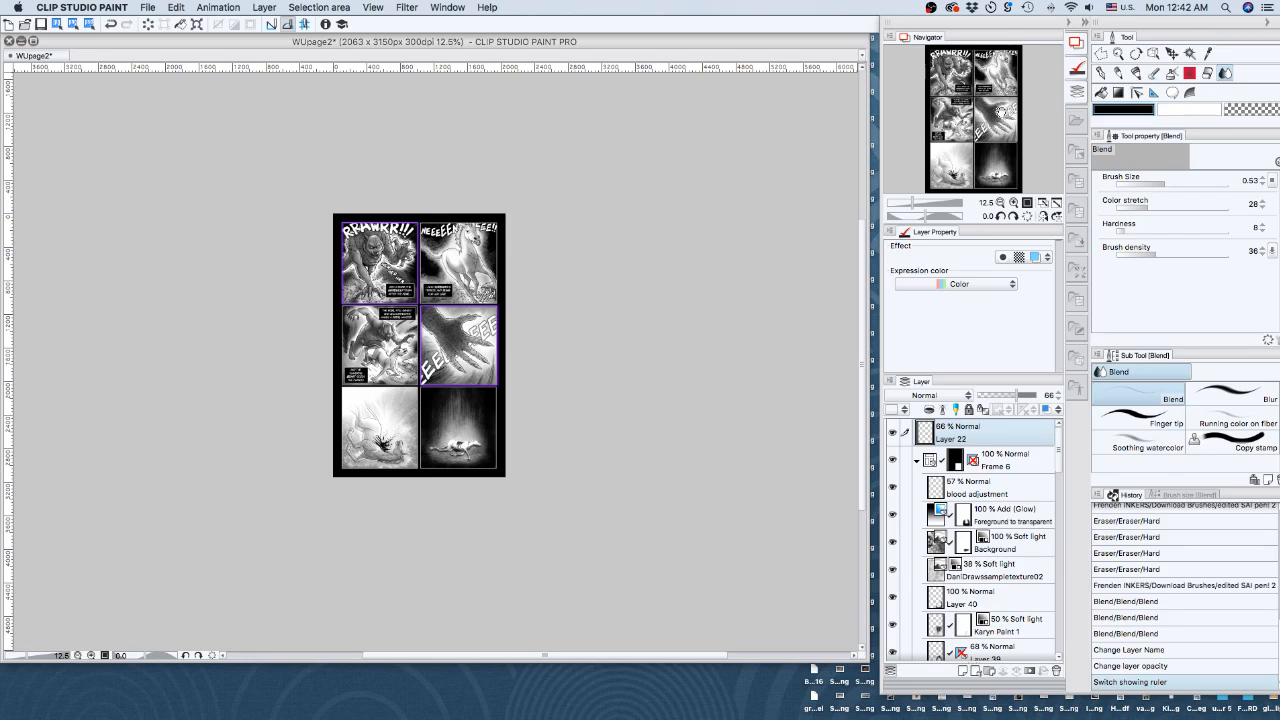
left_click(1014, 202)
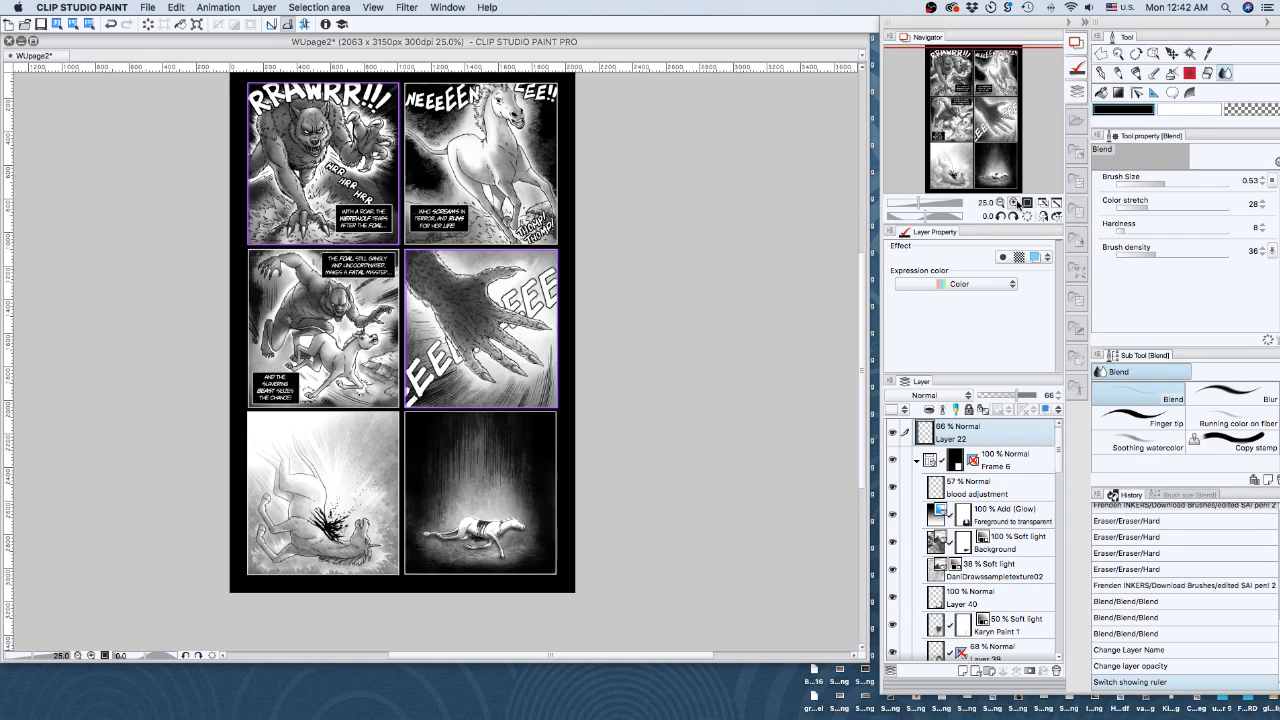
left_click(1008, 111)
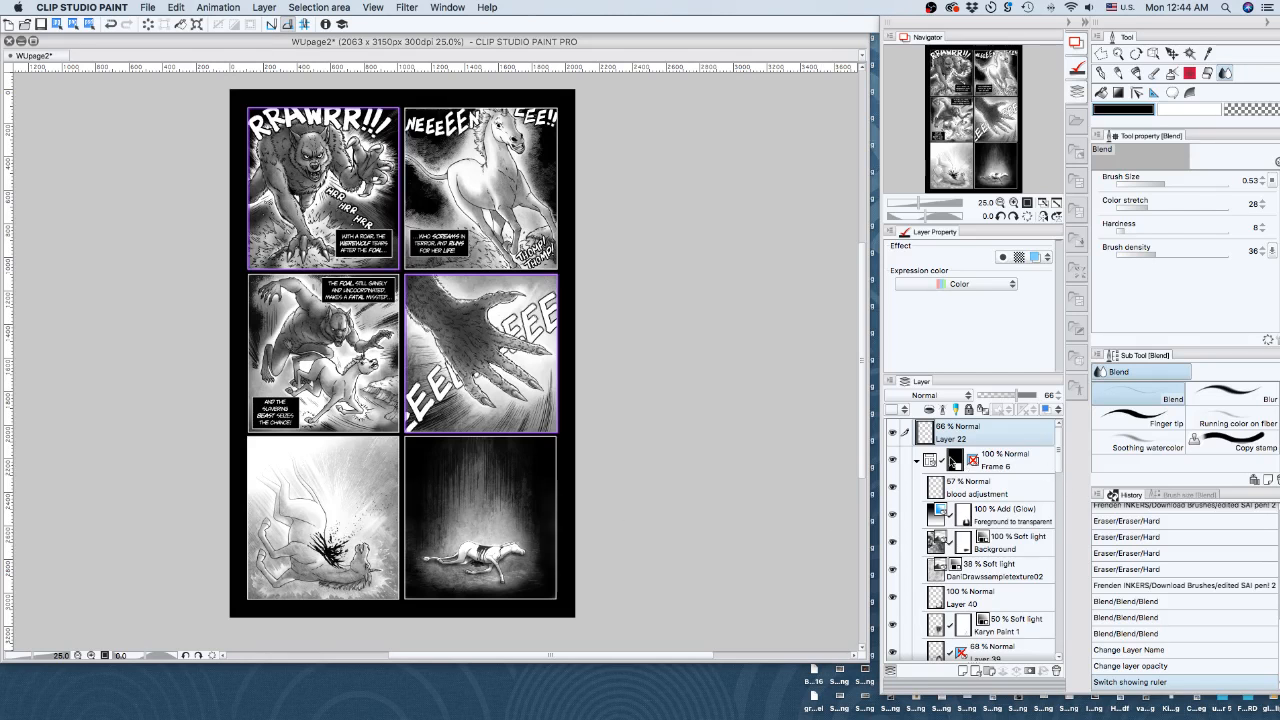
Shift the Frame 5 layers from DaniDrawssampletexture02 down to Layer 27 slightly upward together with a Scale/Rotate transform
left_click(916, 460)
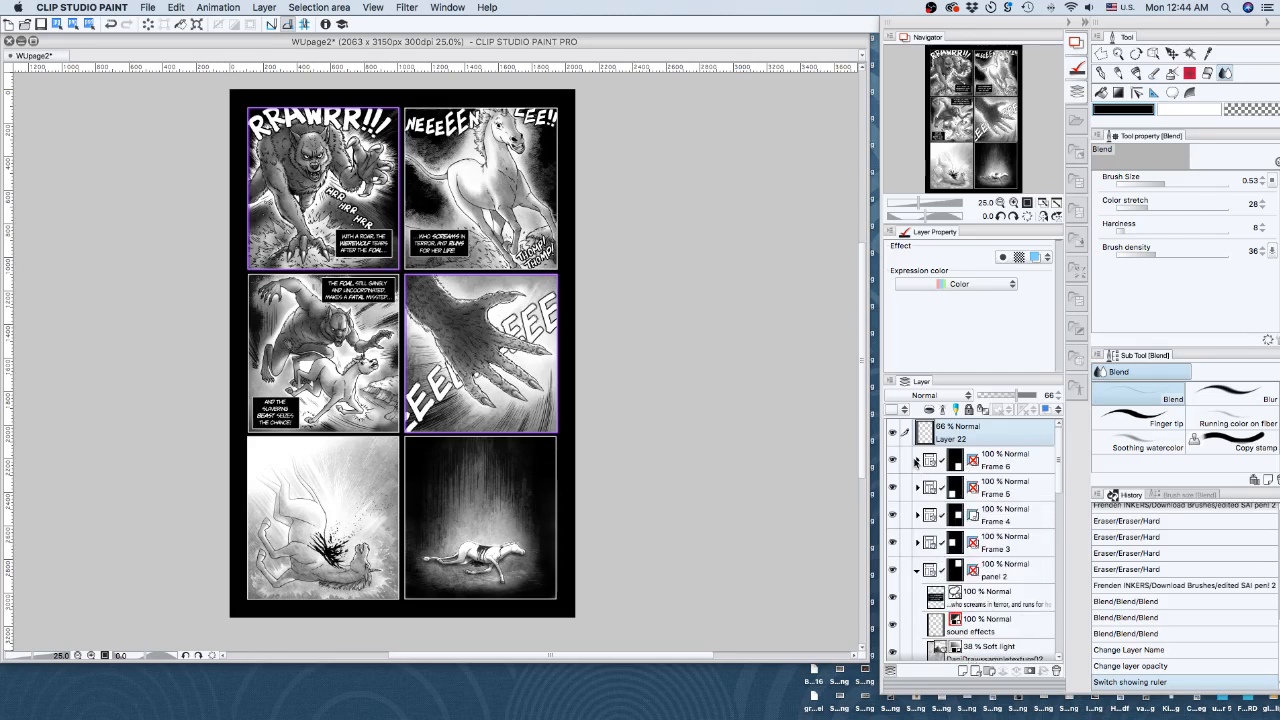
left_click(917, 488)
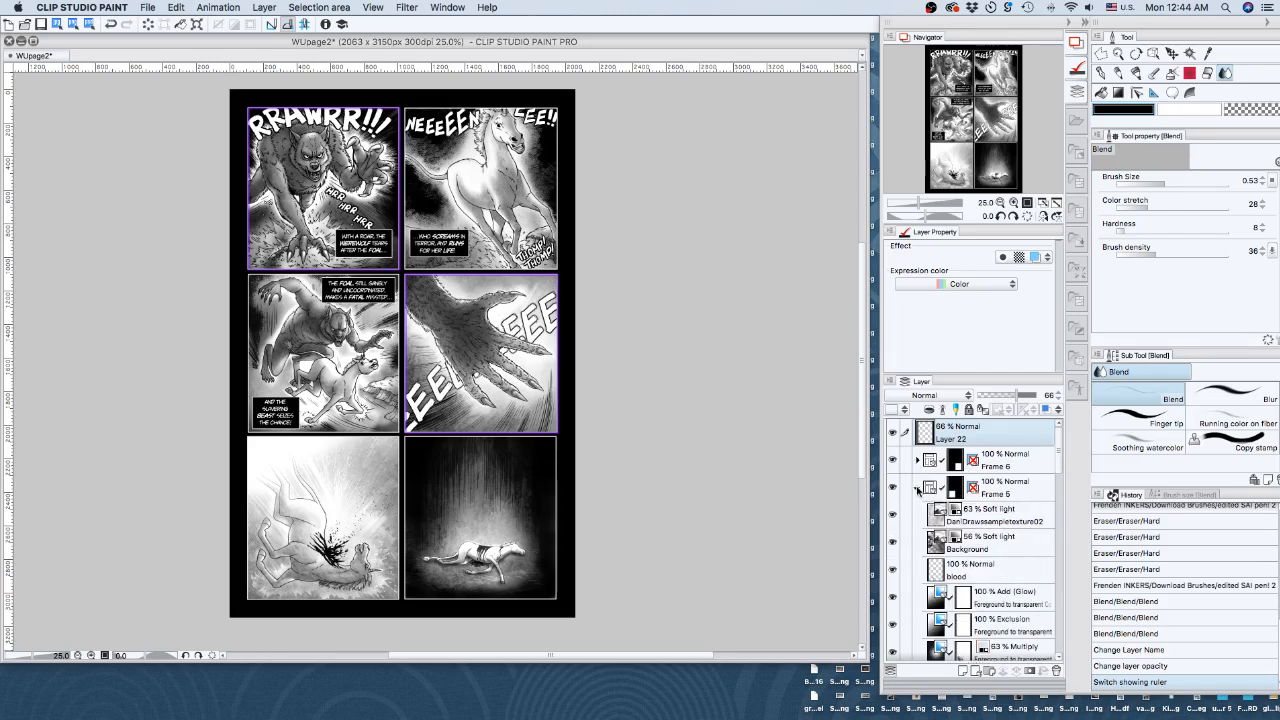
left_click(1006, 510)
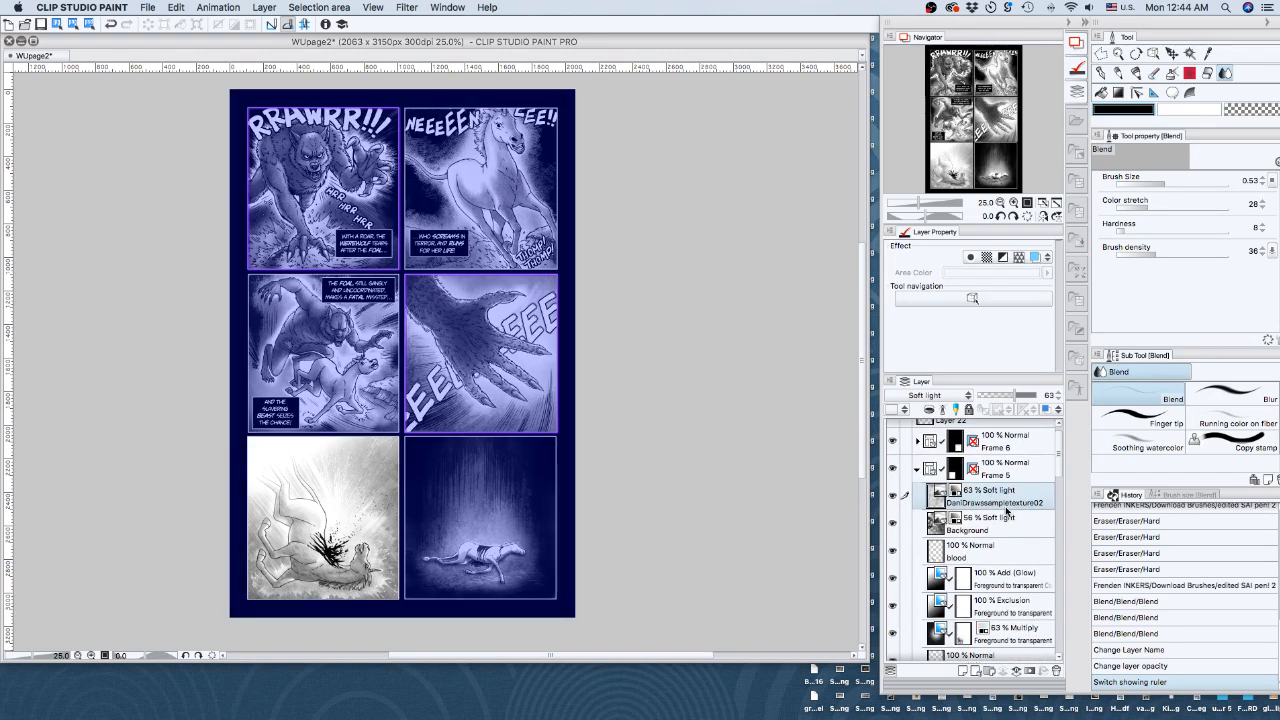
left_click_drag(1060, 451, 1059, 498)
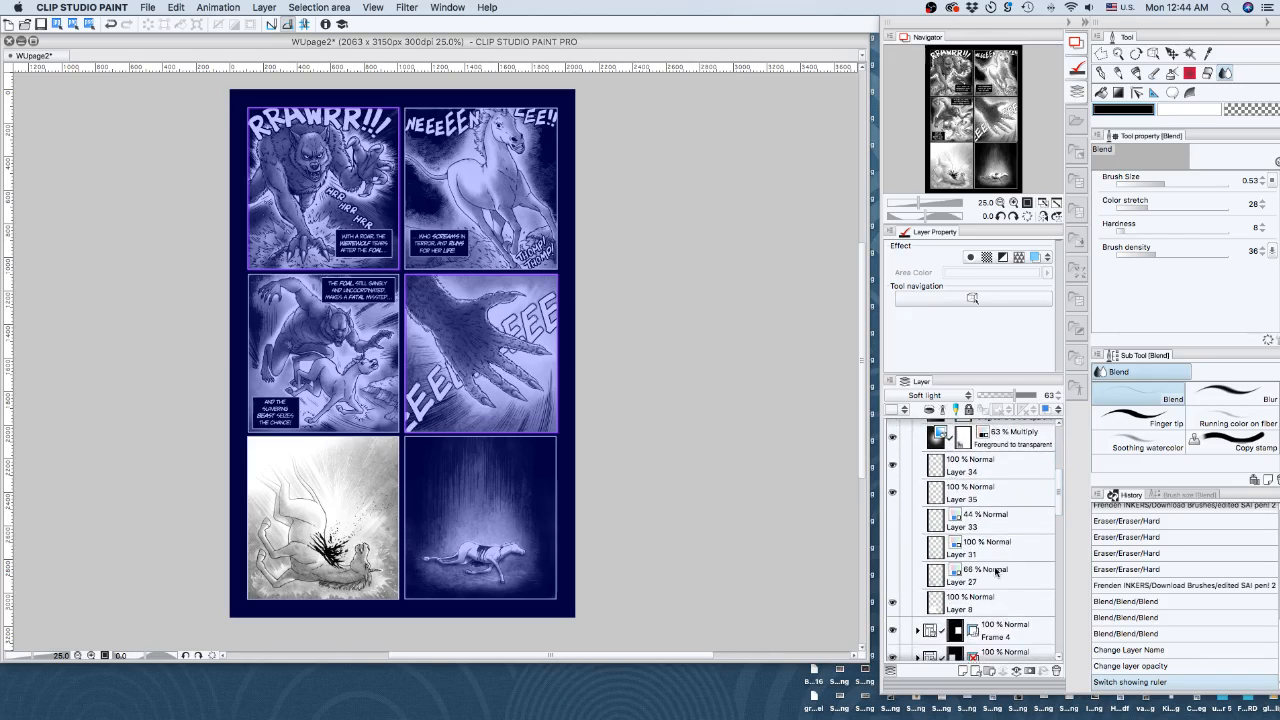
left_click(992, 574, "shift")
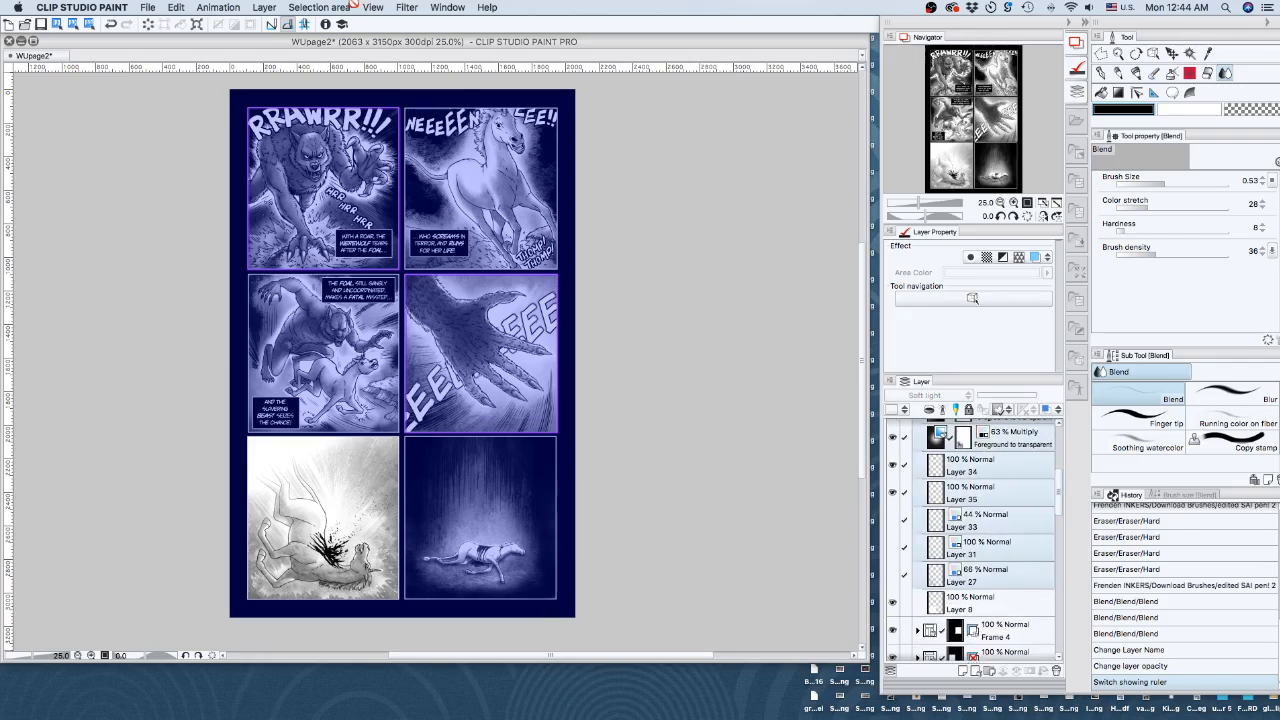
left_click(200, 24)
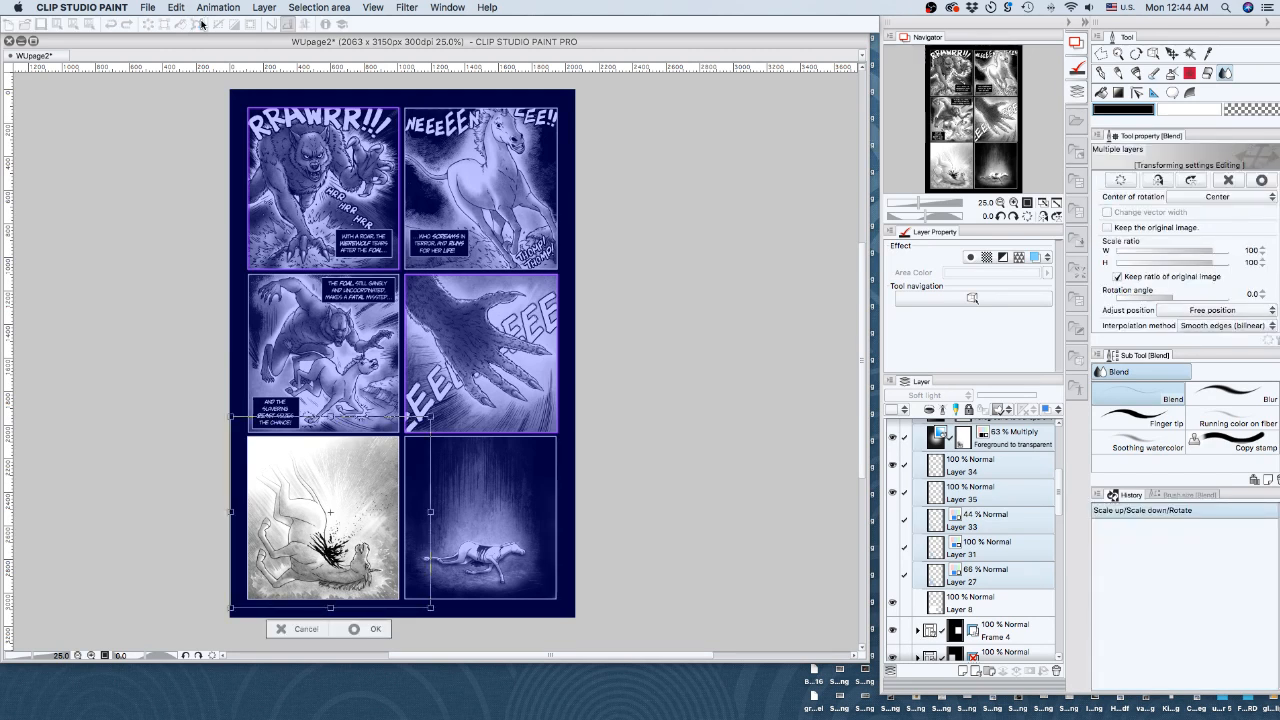
key("Up")
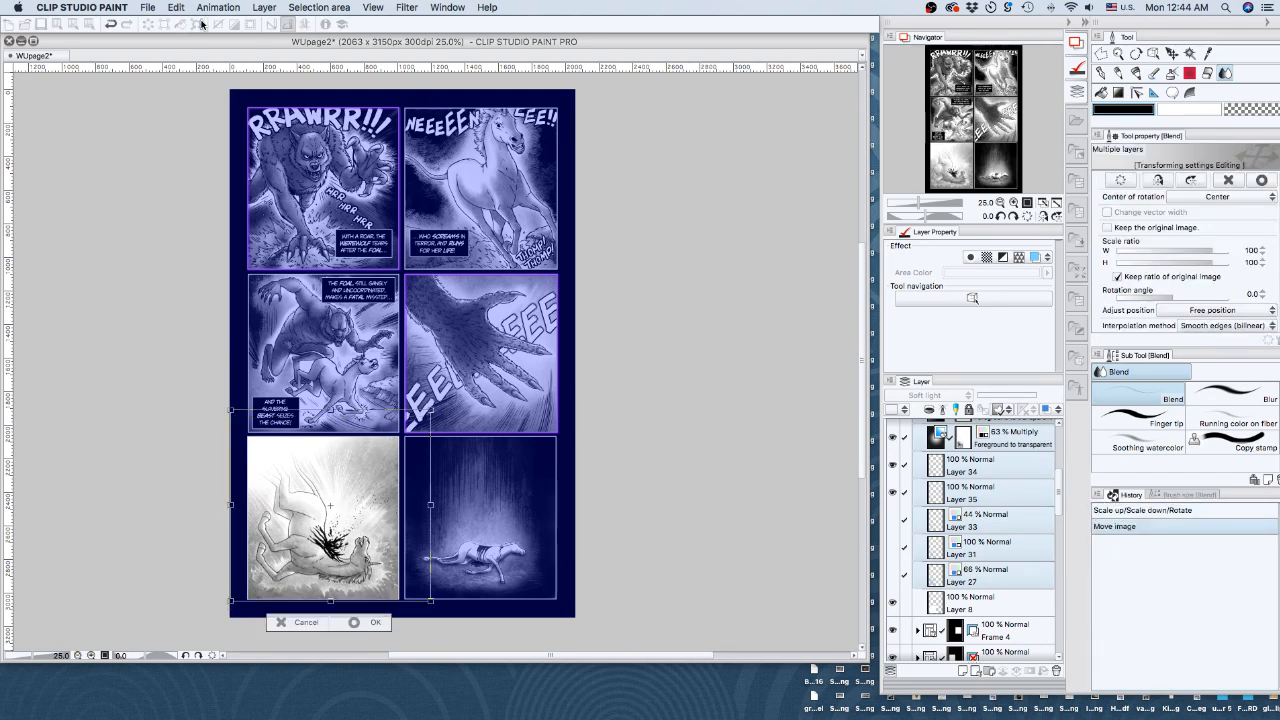
key("Up")
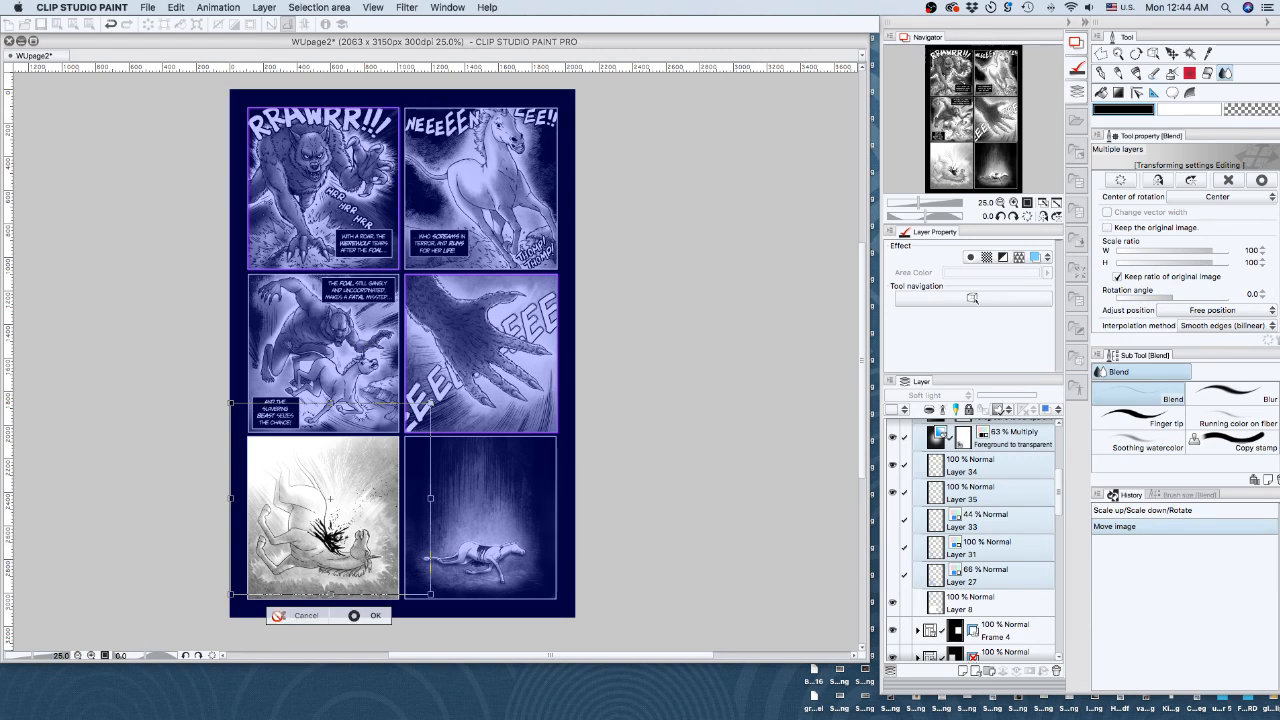
left_click(279, 615)
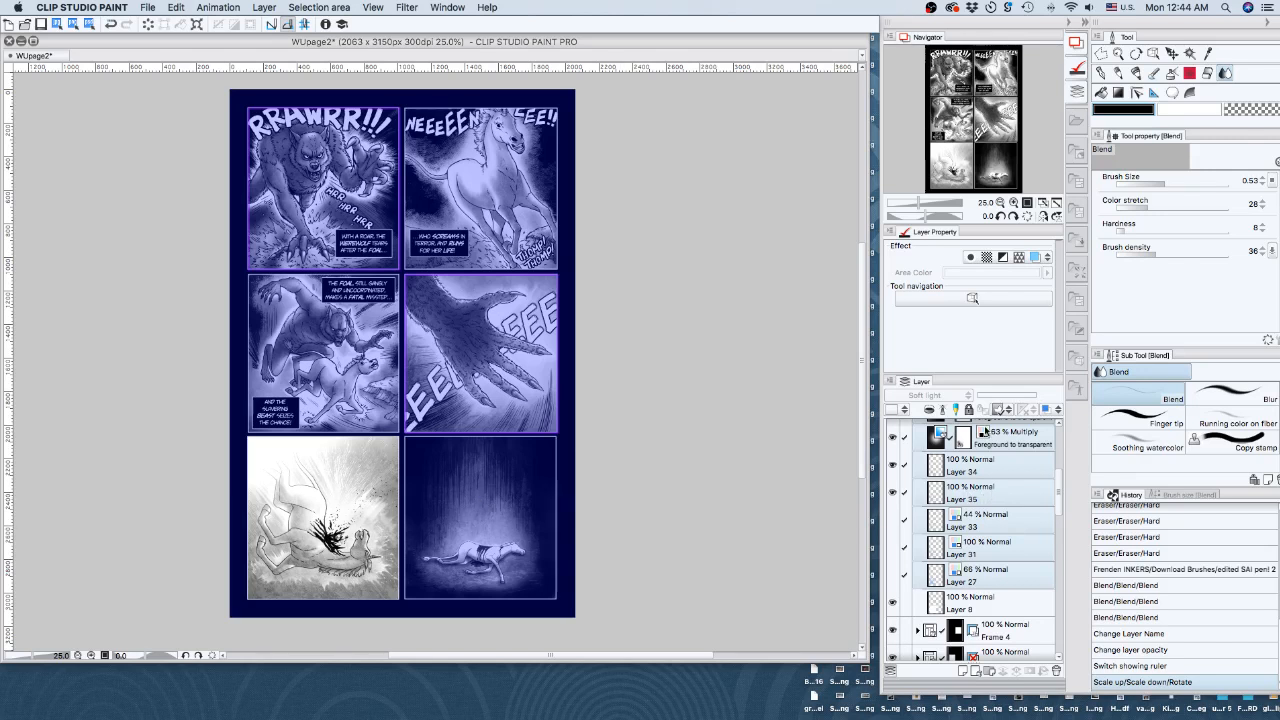
Compare Frame 5 with and without its Multiply gradient layer and lower that layer's opacity to 40%
left_click(894, 438)
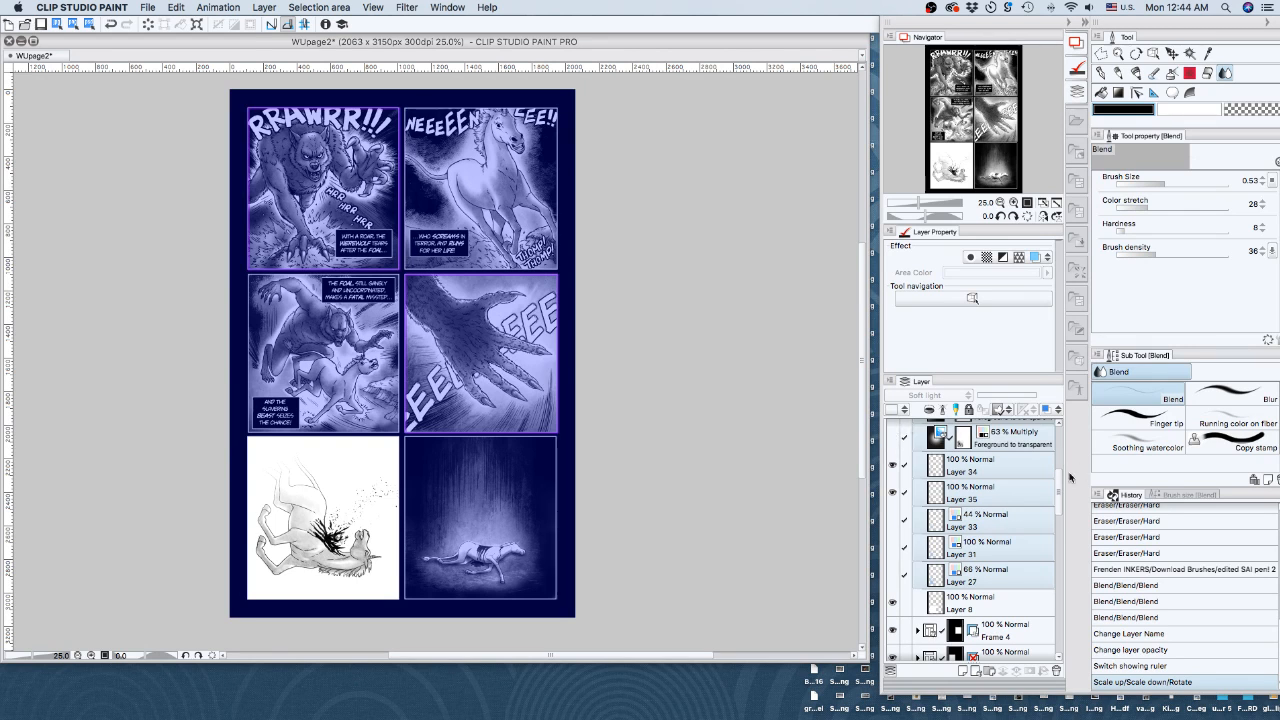
scroll(1058, 458, "up", 3)
scroll(1058, 458, "up", 2)
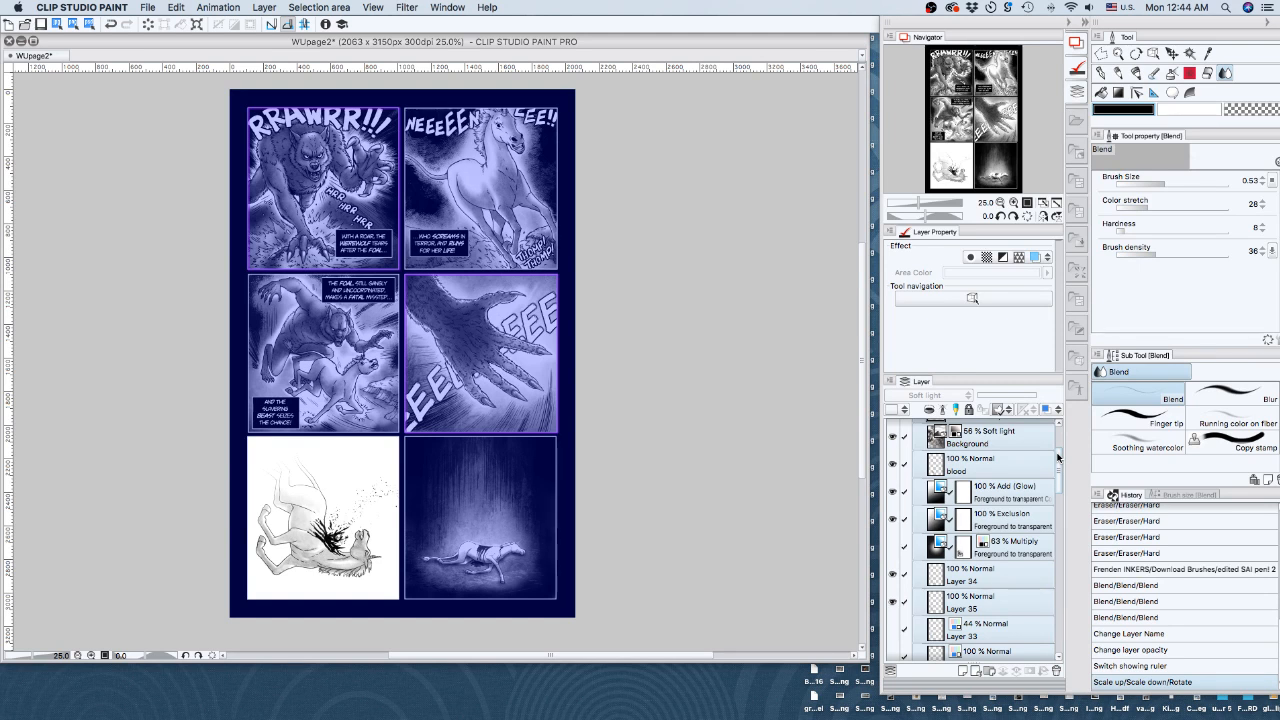
left_click(892, 548)
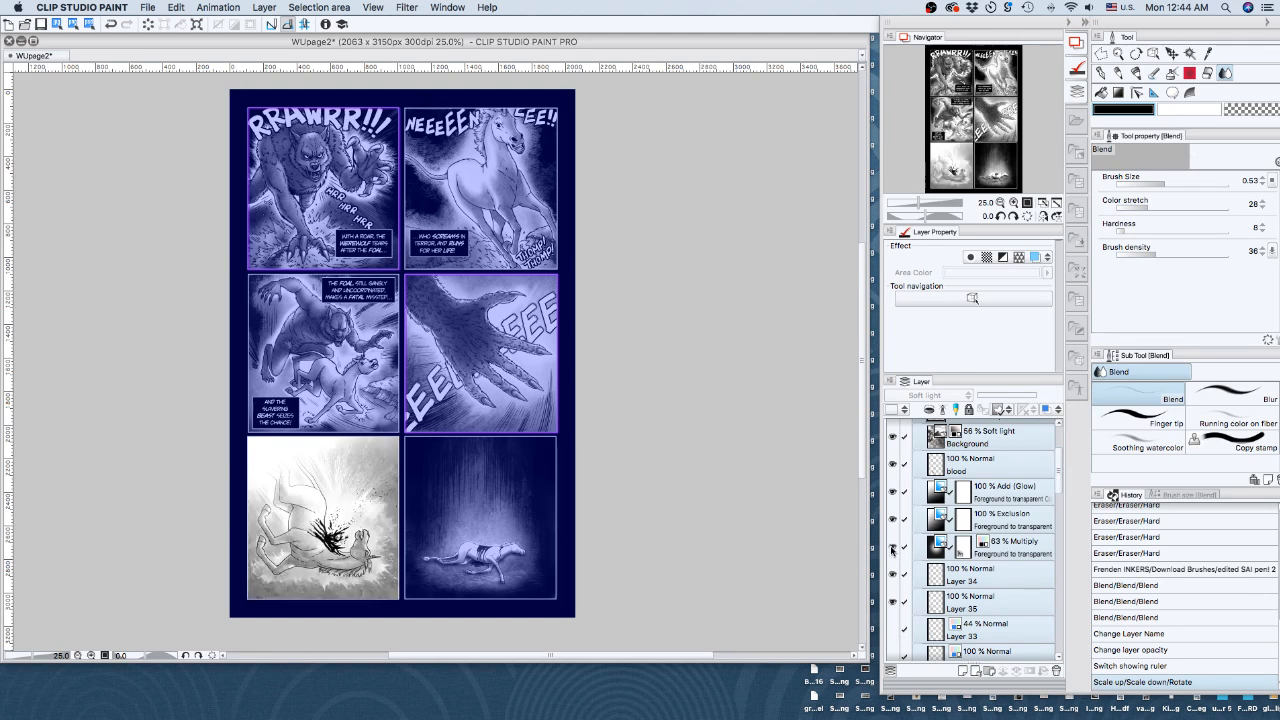
left_click(1018, 553)
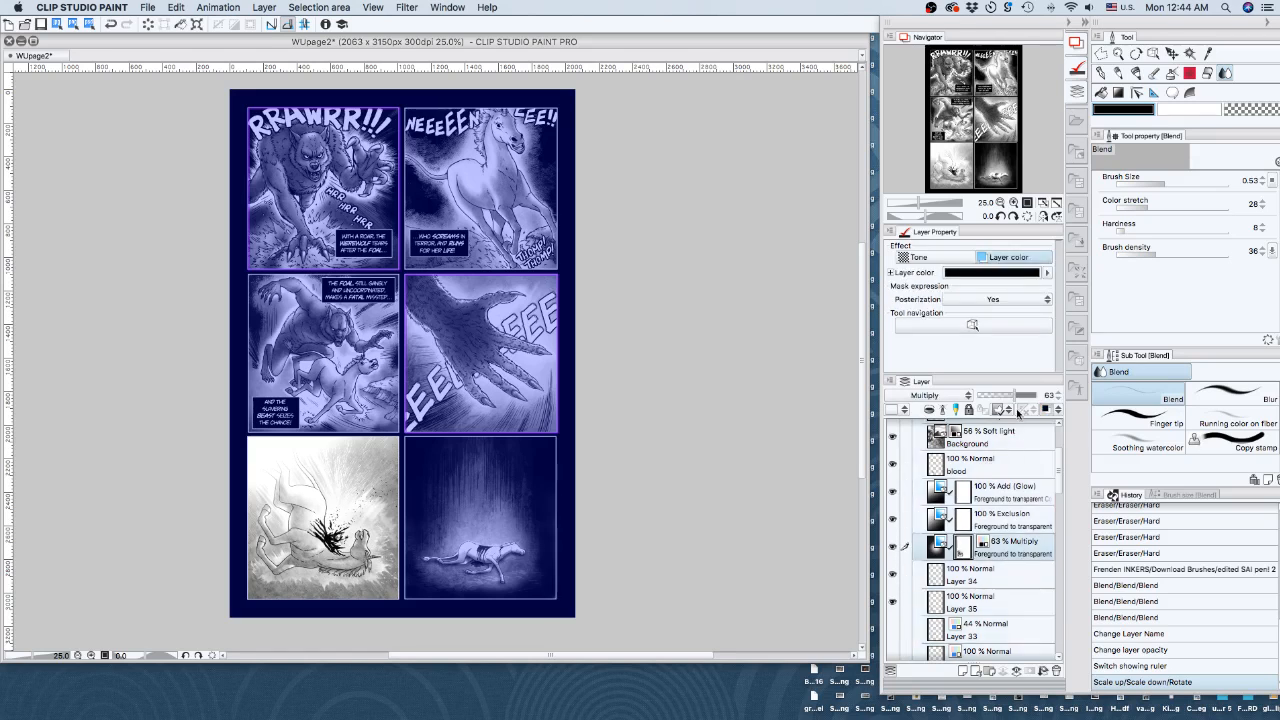
left_click_drag(1017, 396, 992, 396)
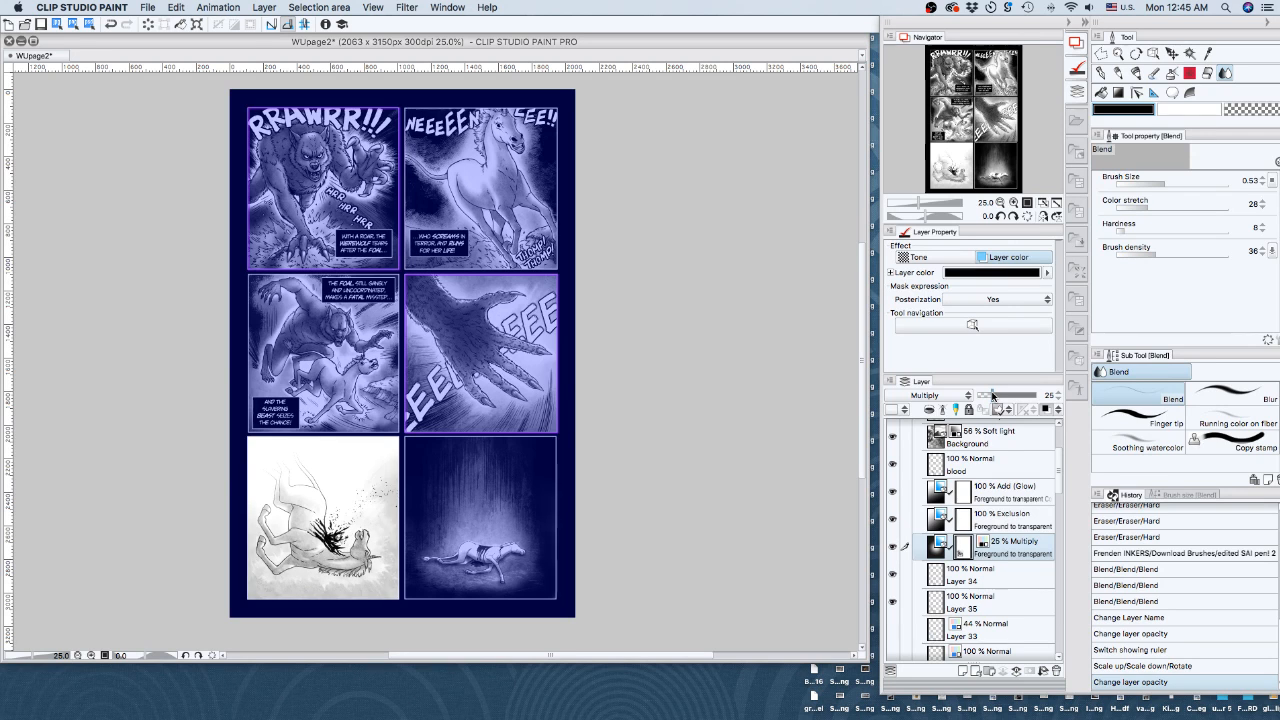
left_click_drag(992, 396, 1000, 396)
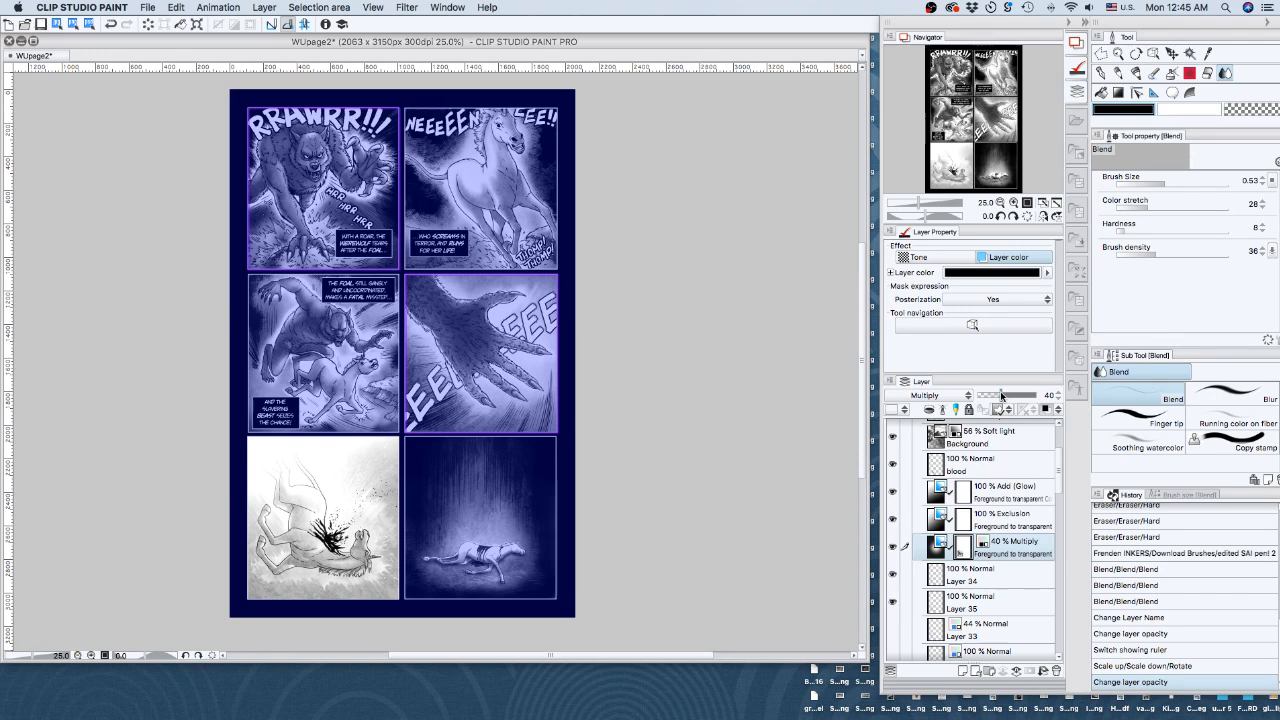
Check the bottom panels in mirrored and normal view, with Frame 5's Multiply gradient layer hidden for comparison
left_click(1014, 202)
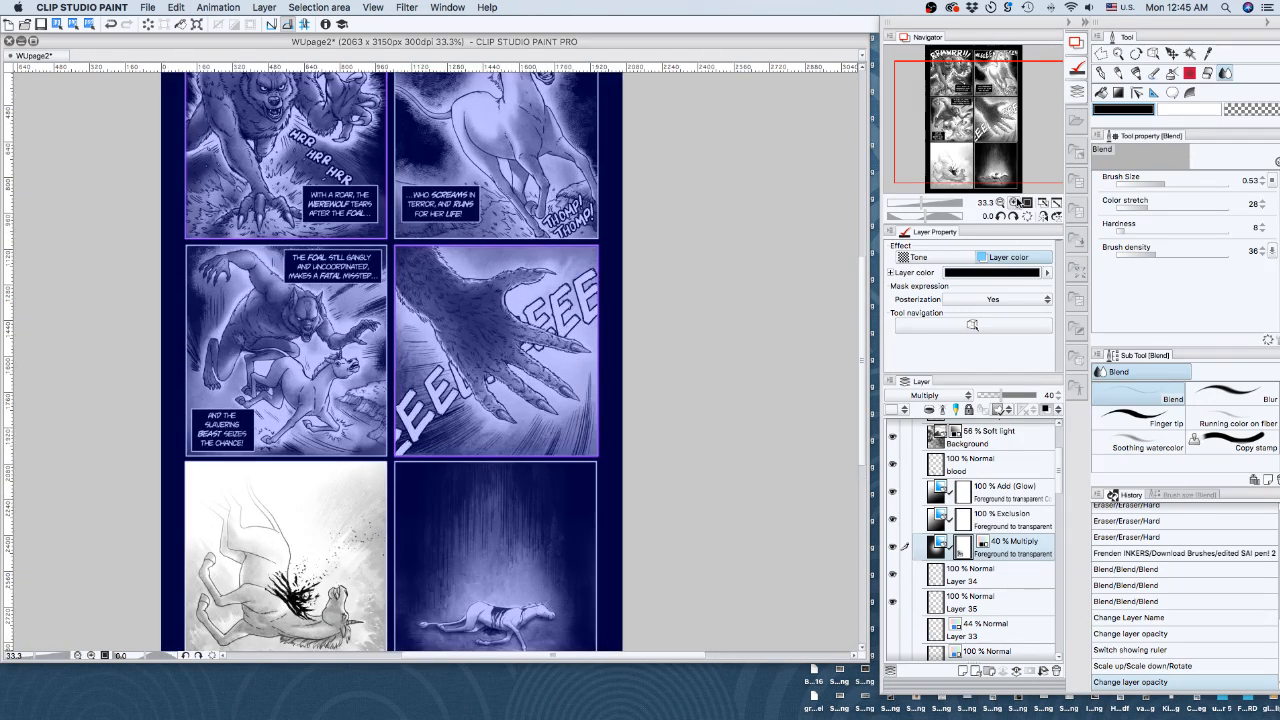
left_click(1044, 216)
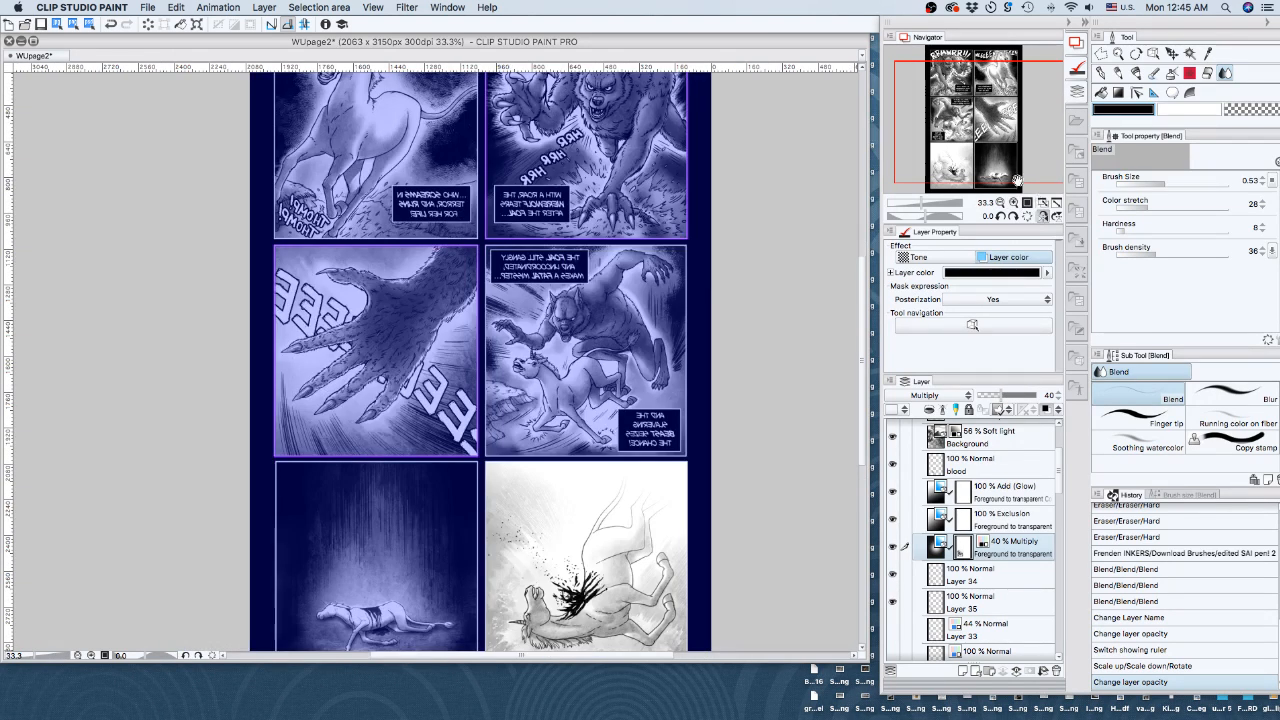
left_click_drag(1012, 170, 1013, 184)
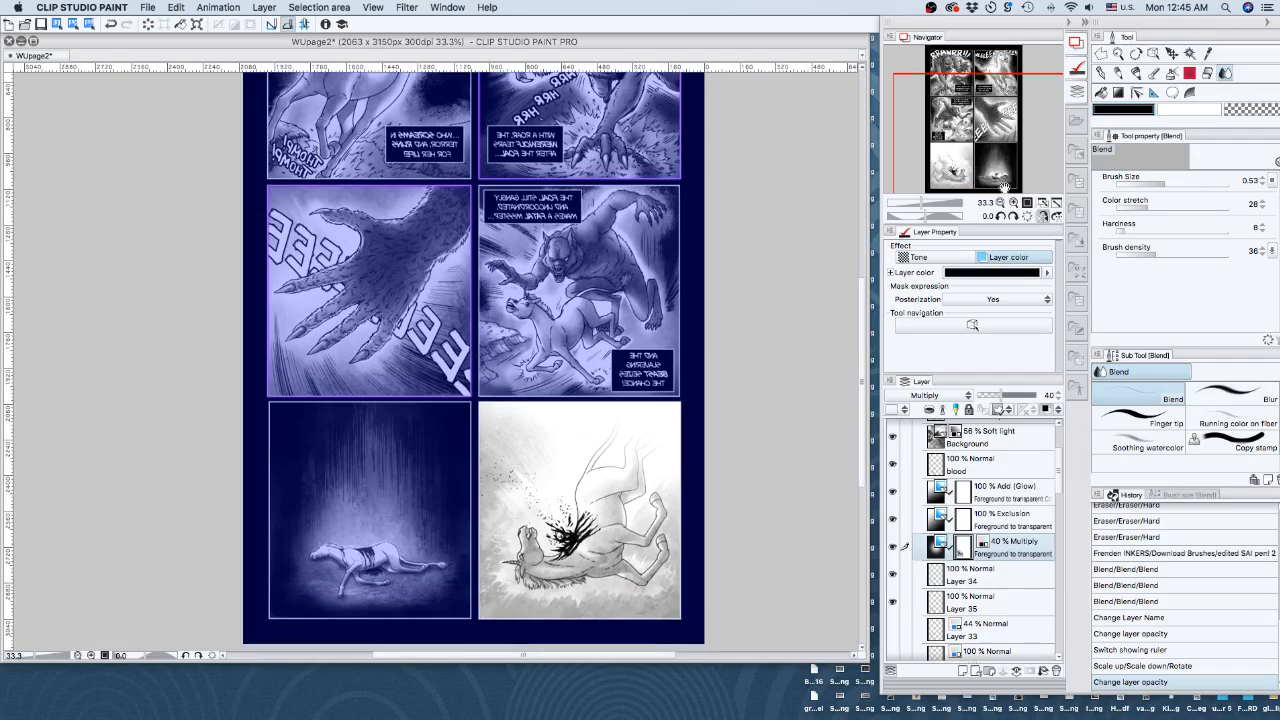
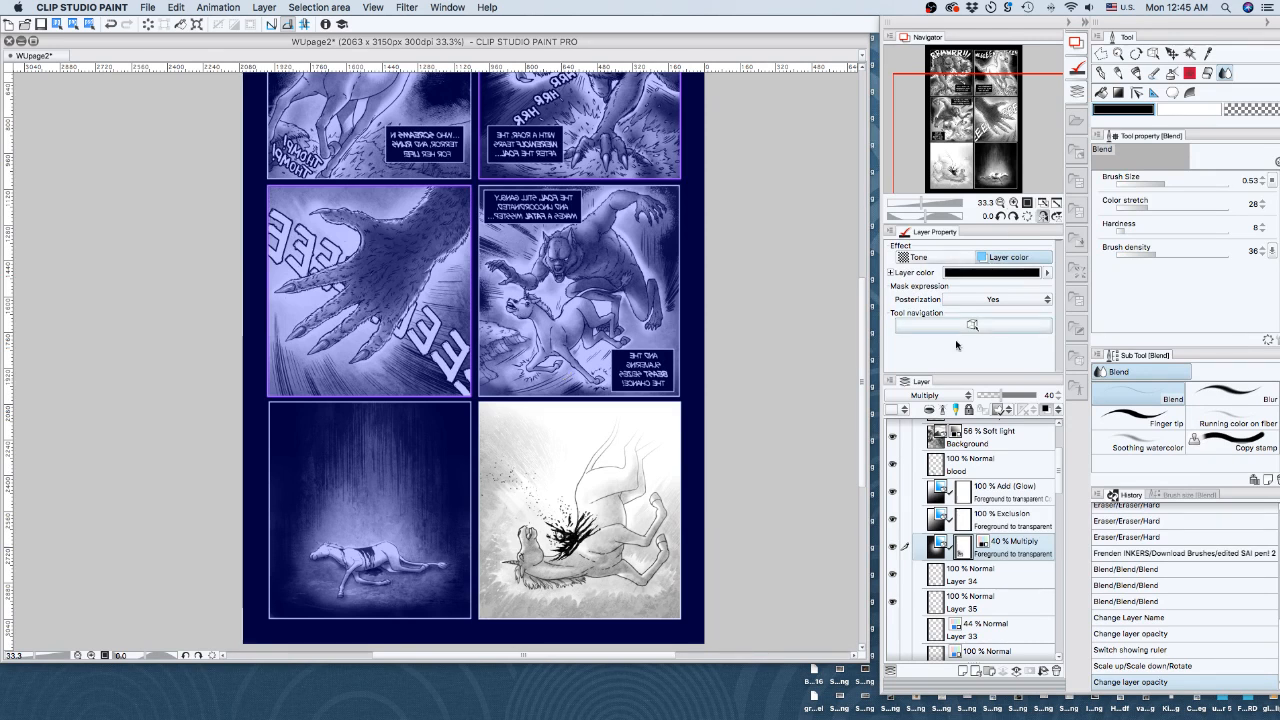
left_click(893, 547)
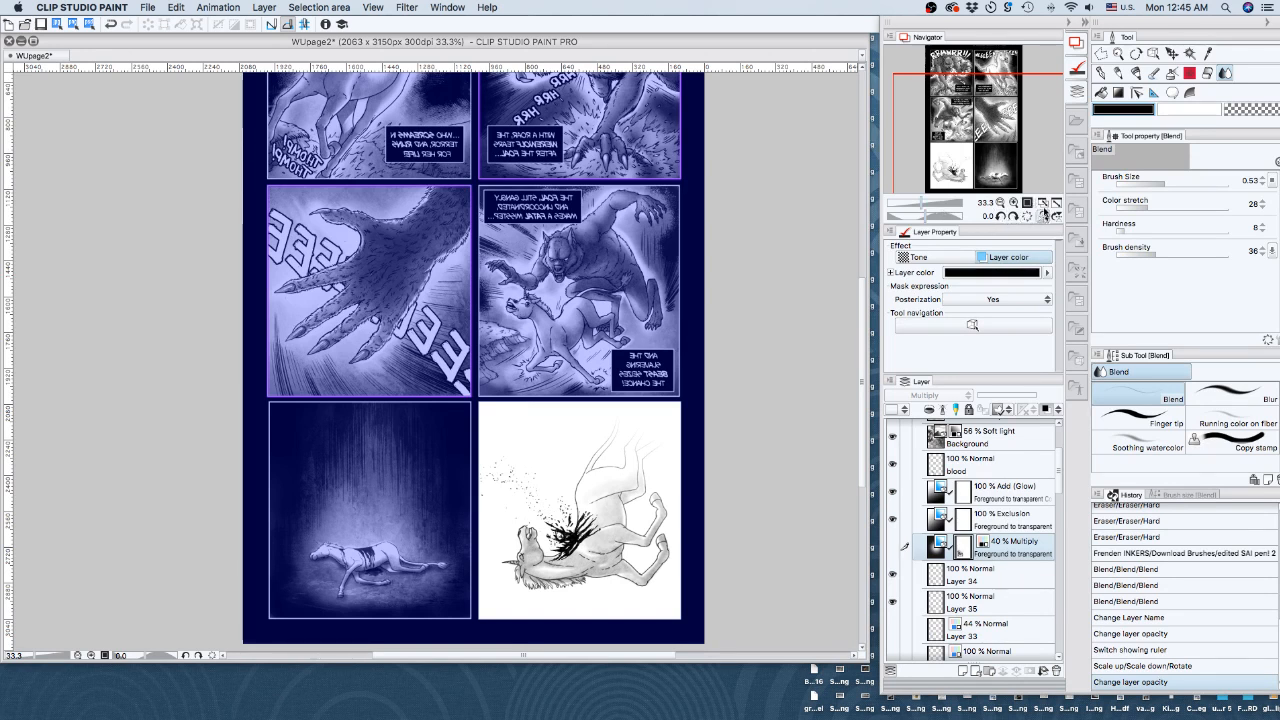
left_click(1044, 214)
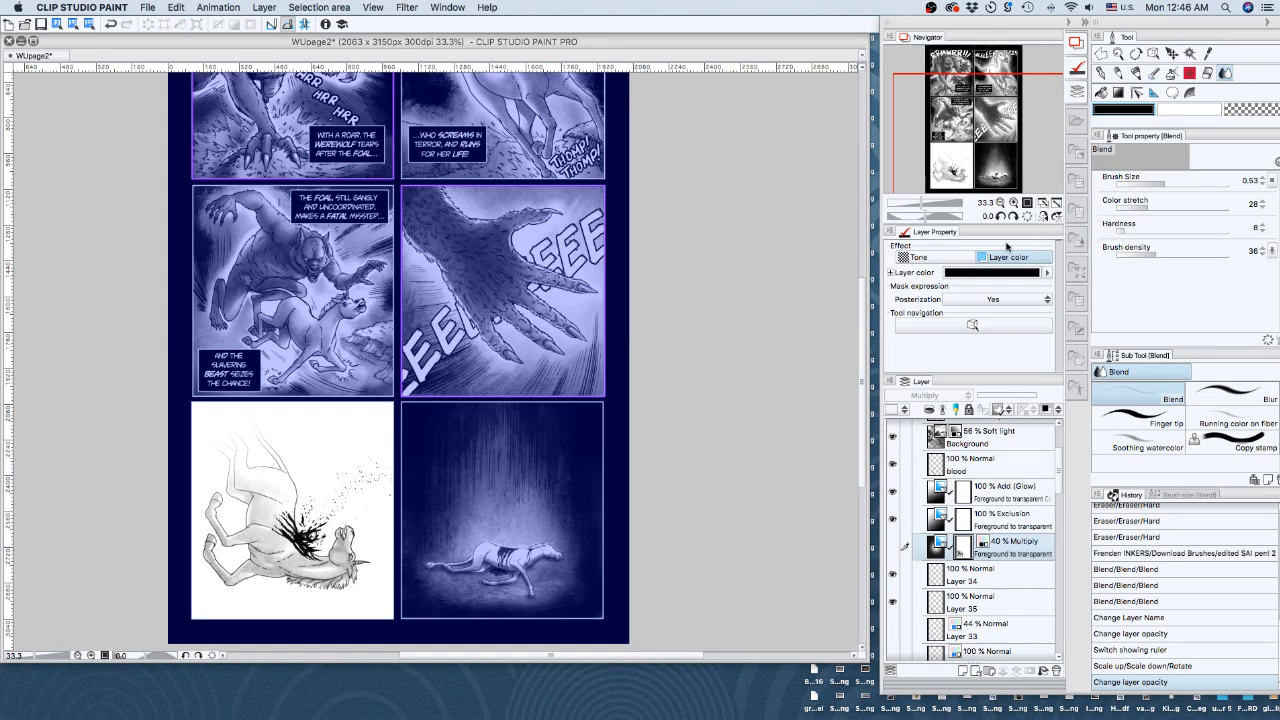
left_click(1001, 202)
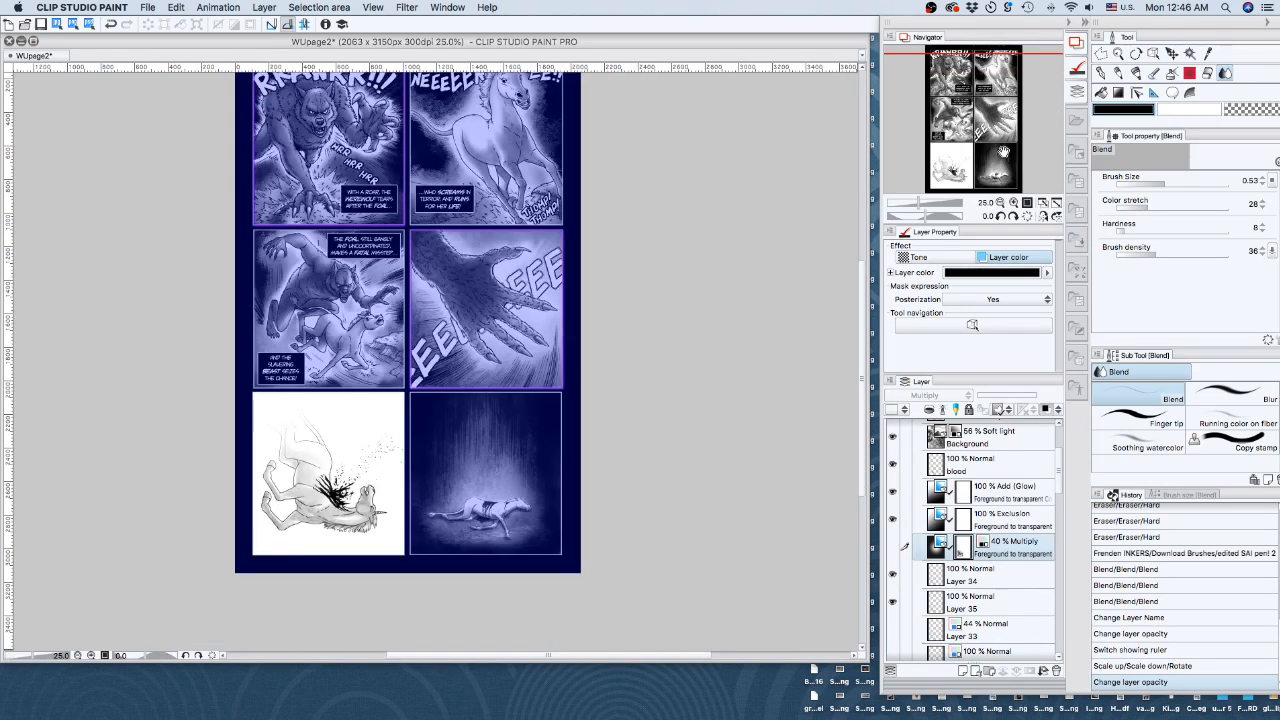
left_click_drag(998, 129, 988, 142)
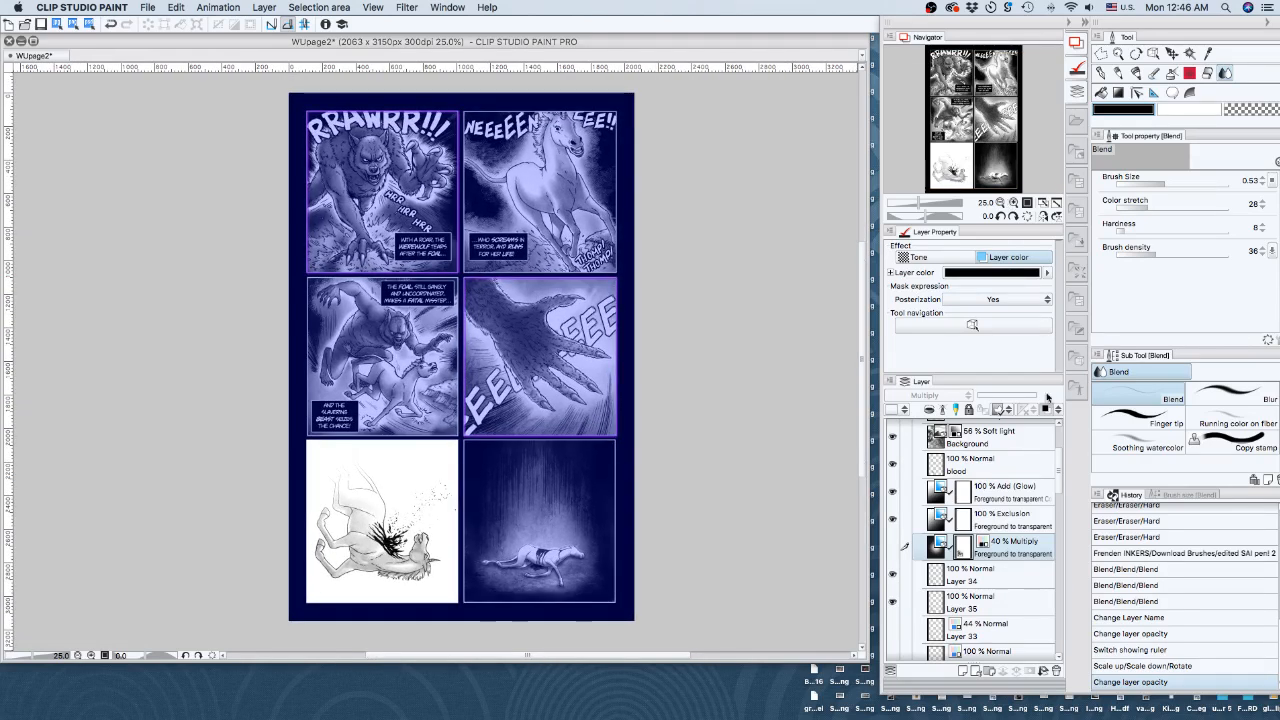
Select Layer 22 to view the page without the mask tint and turn Frame 5's Multiply gradient layer back on
scroll(1059, 468, "up", 3)
left_click(990, 432)
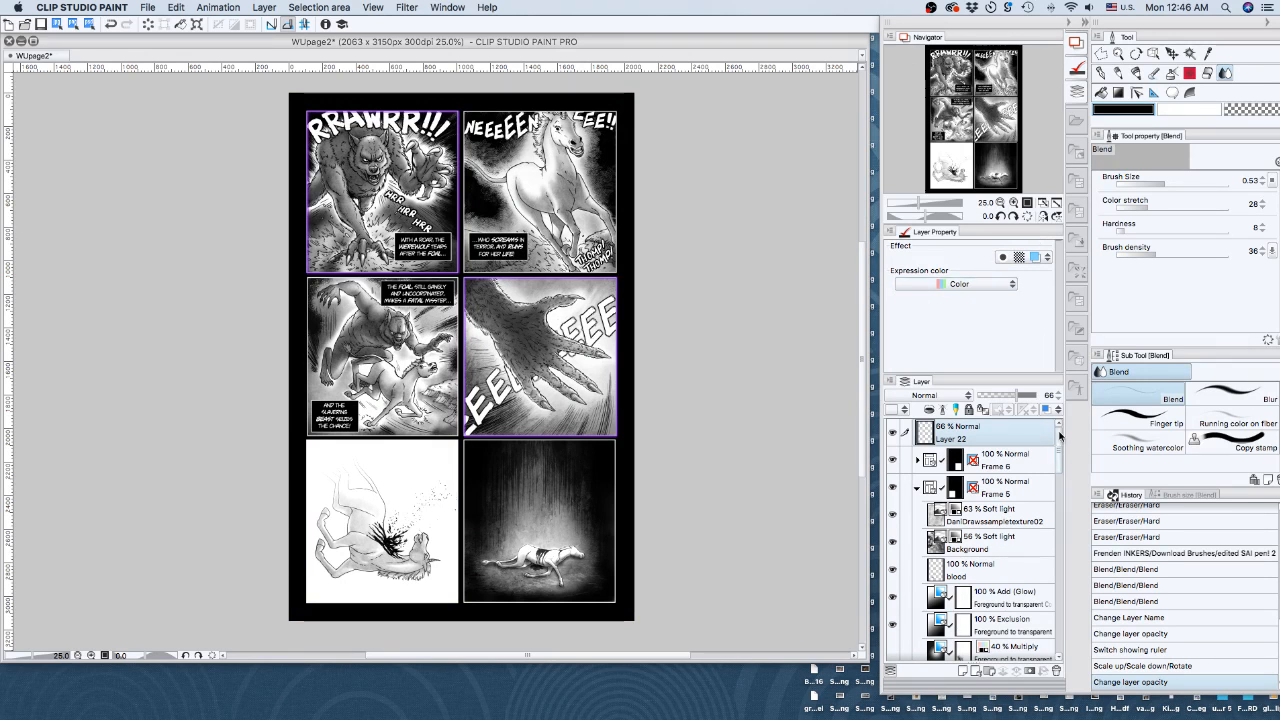
scroll(1062, 462, "down", 5)
scroll(1062, 467, "up", 1)
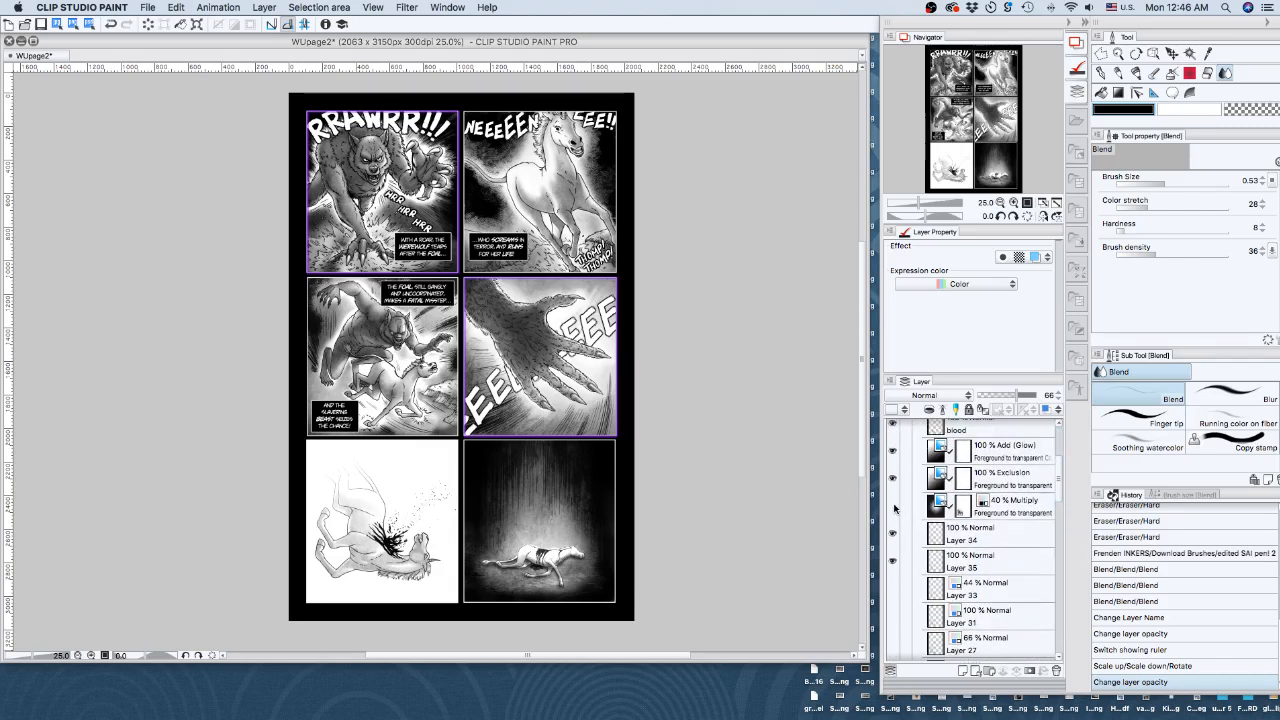
left_click(894, 506)
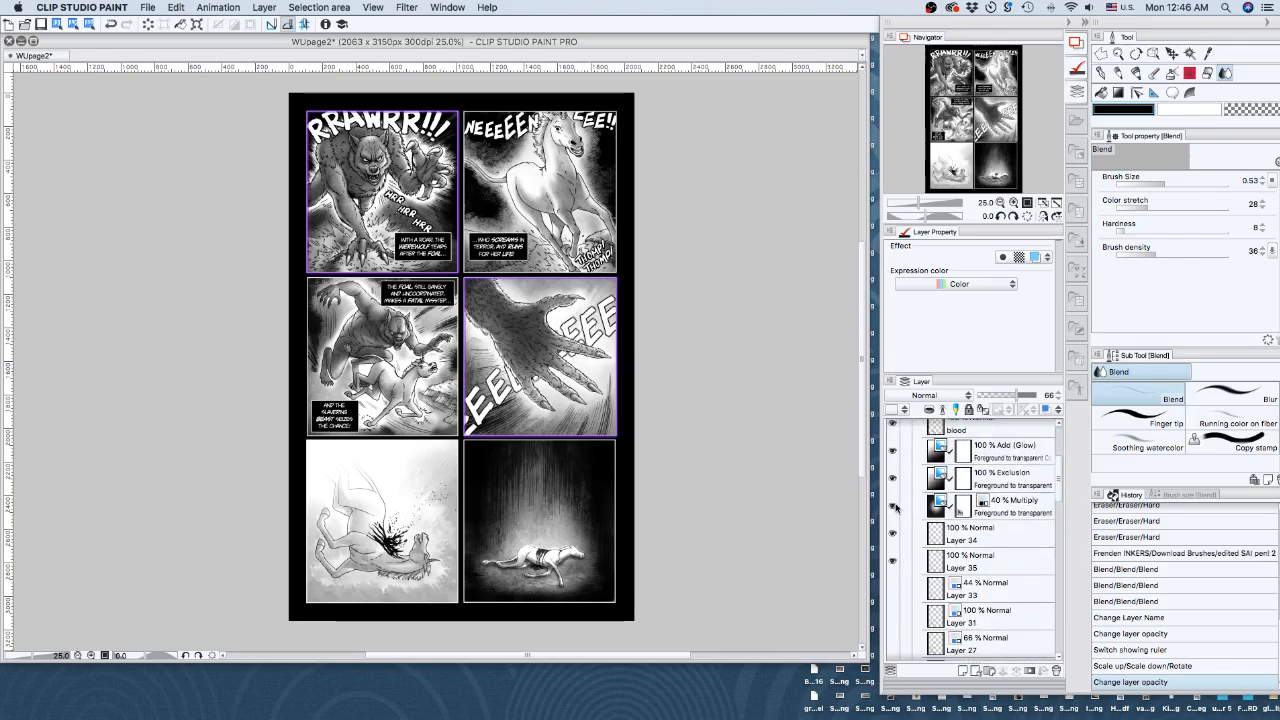
Place the Karyn Paint 1 texture from KARYN'S TEXTURES directly above the Multiply gradient layer in Frame 5
left_click(999, 508)
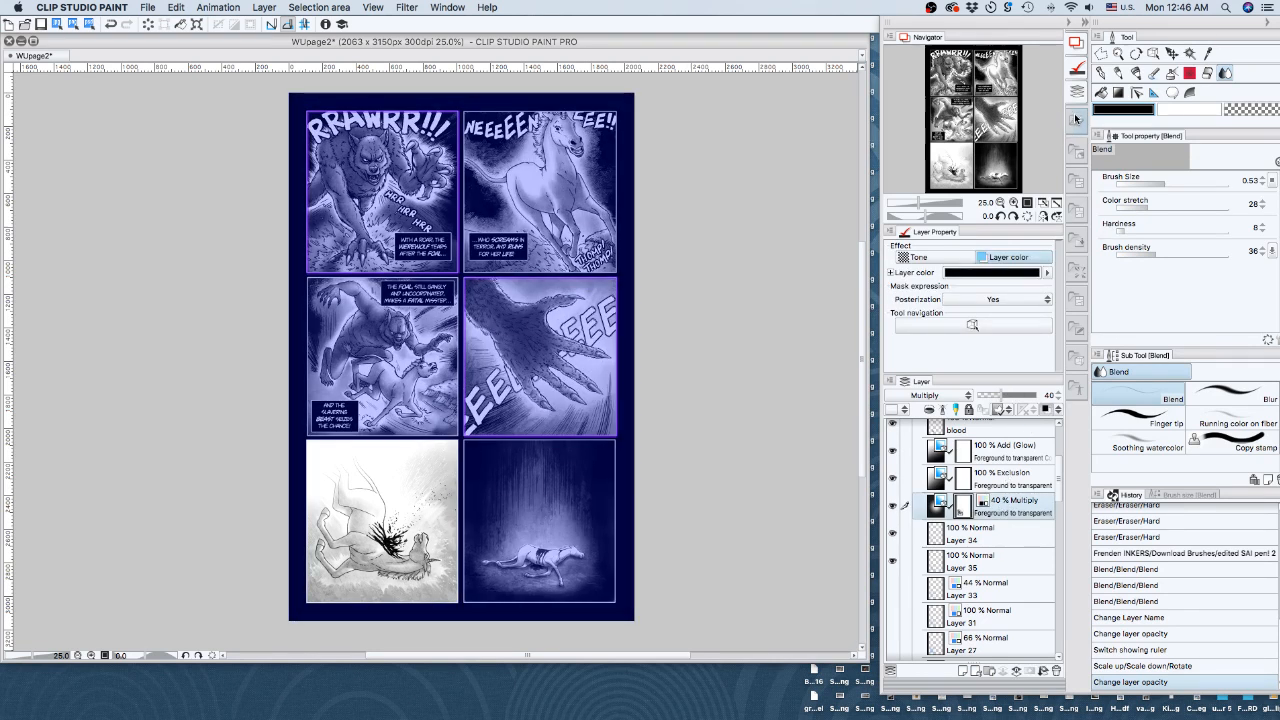
left_click(1076, 115)
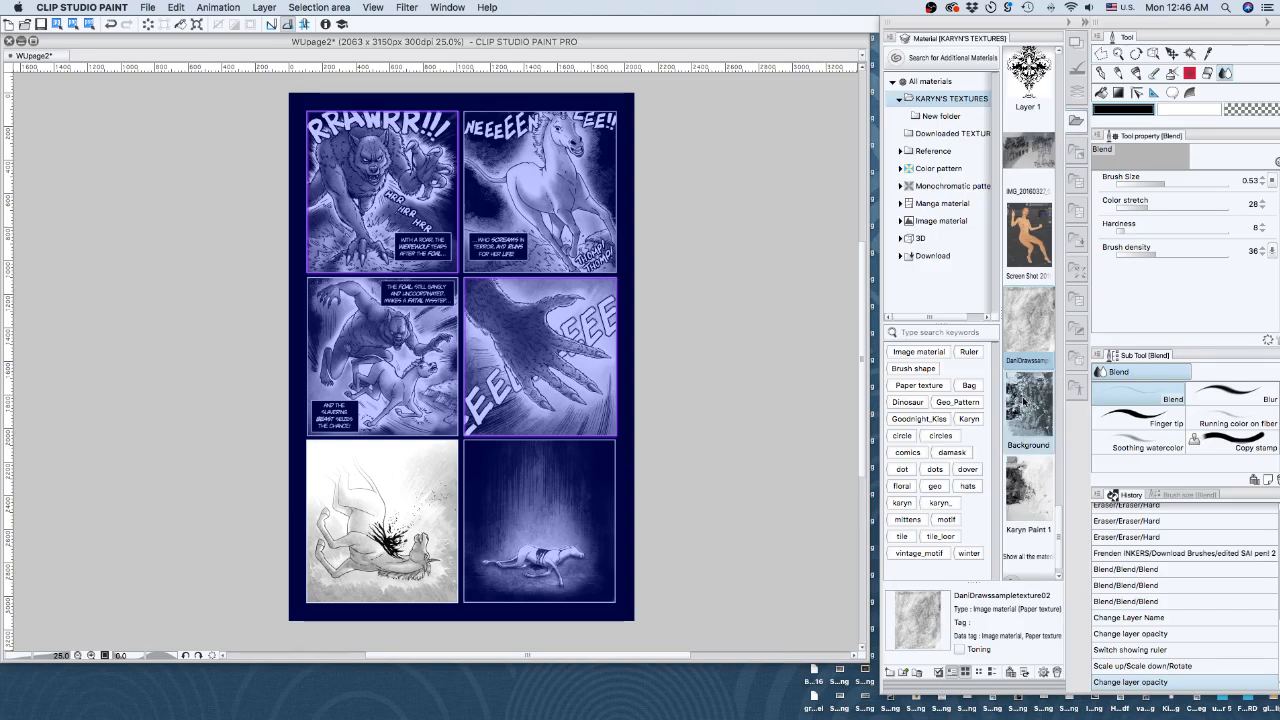
mouse_move(1022, 480)
left_mouse_down()
mouse_move(303, 533)
mouse_move(372, 540)
mouse_move(366, 525)
left_mouse_up()
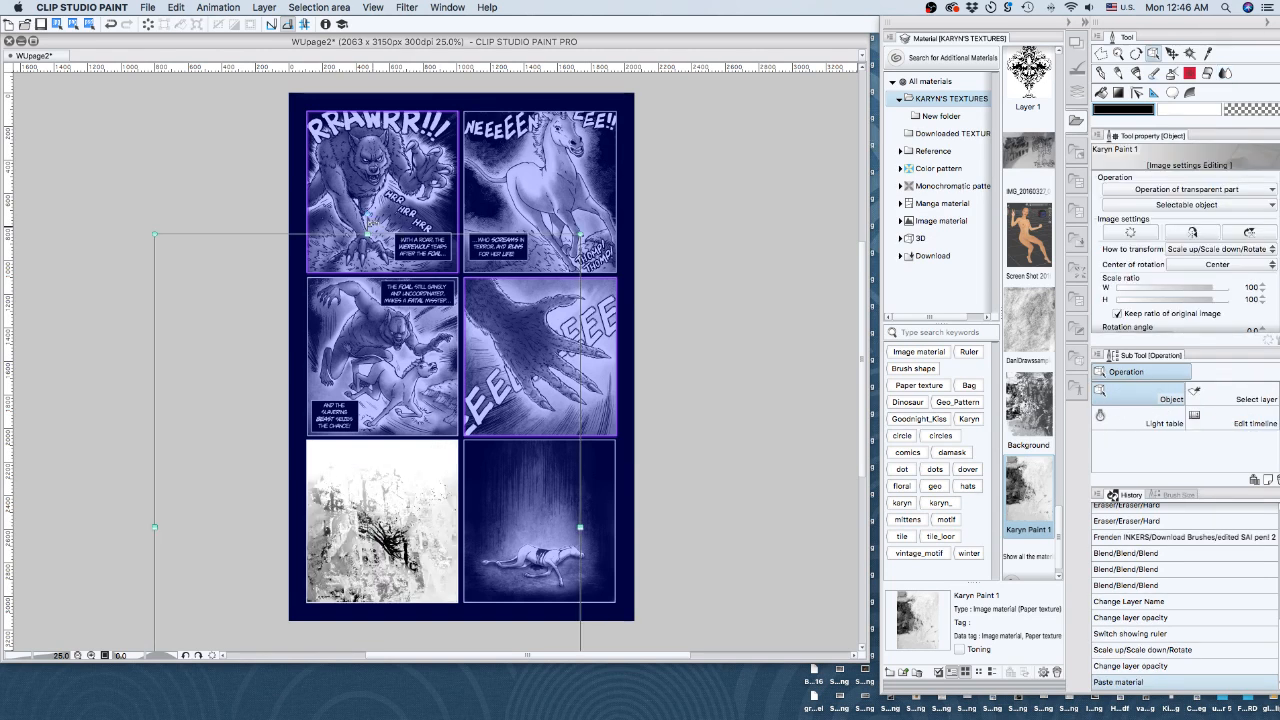
Scale the Karyn Paint 1 texture down to 26%, rotate it about -90° and position it over the lower part of Frame 5
left_click_drag(367, 234, 367, 498)
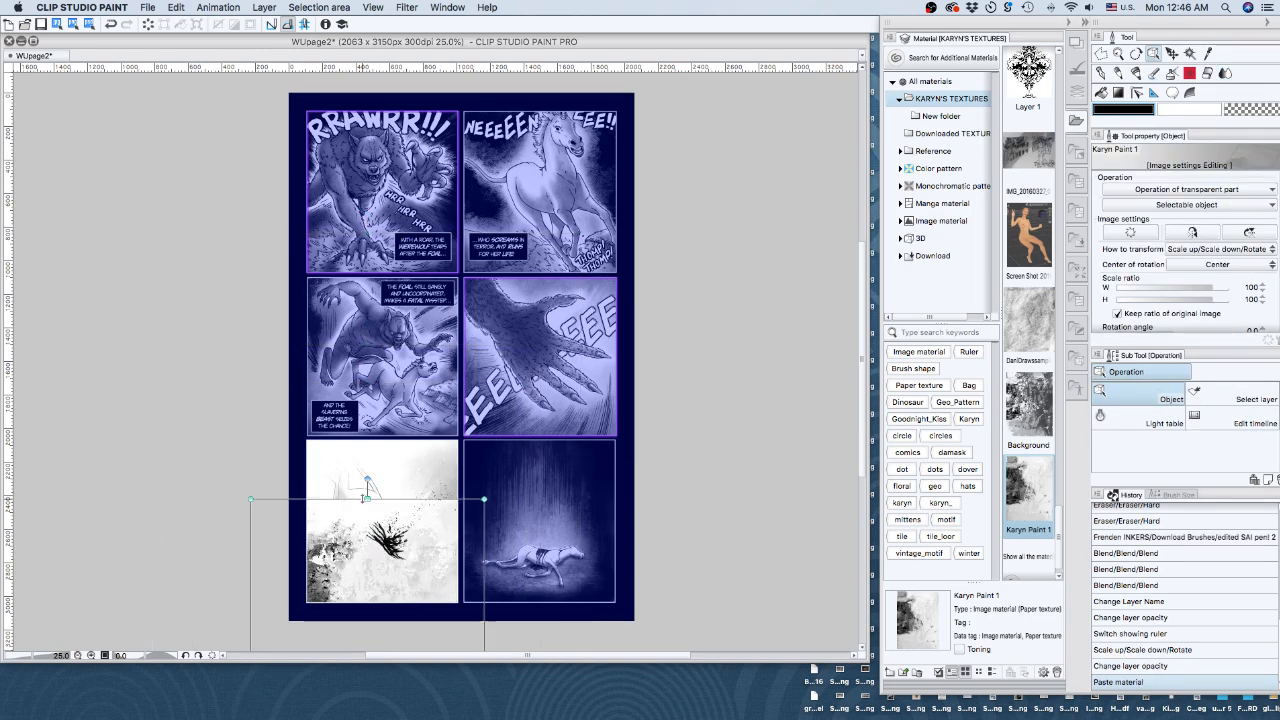
left_click(1076, 91)
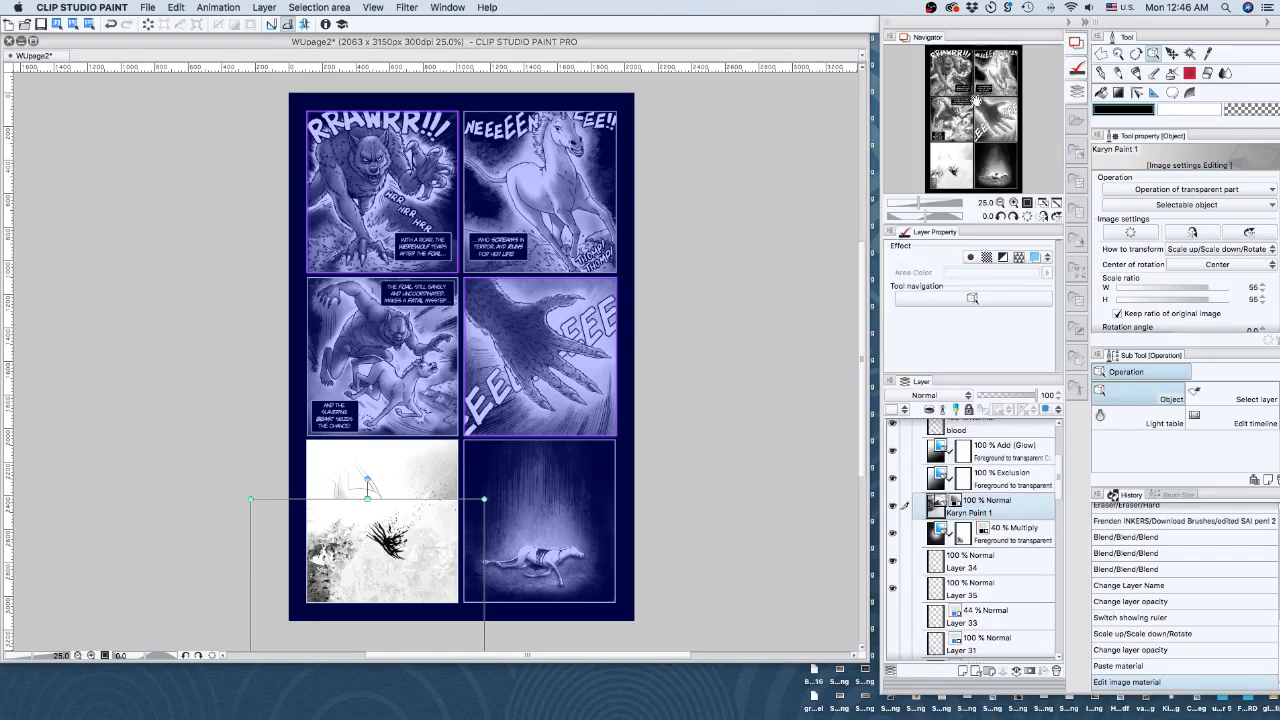
left_click_drag(977, 100, 977, 142)
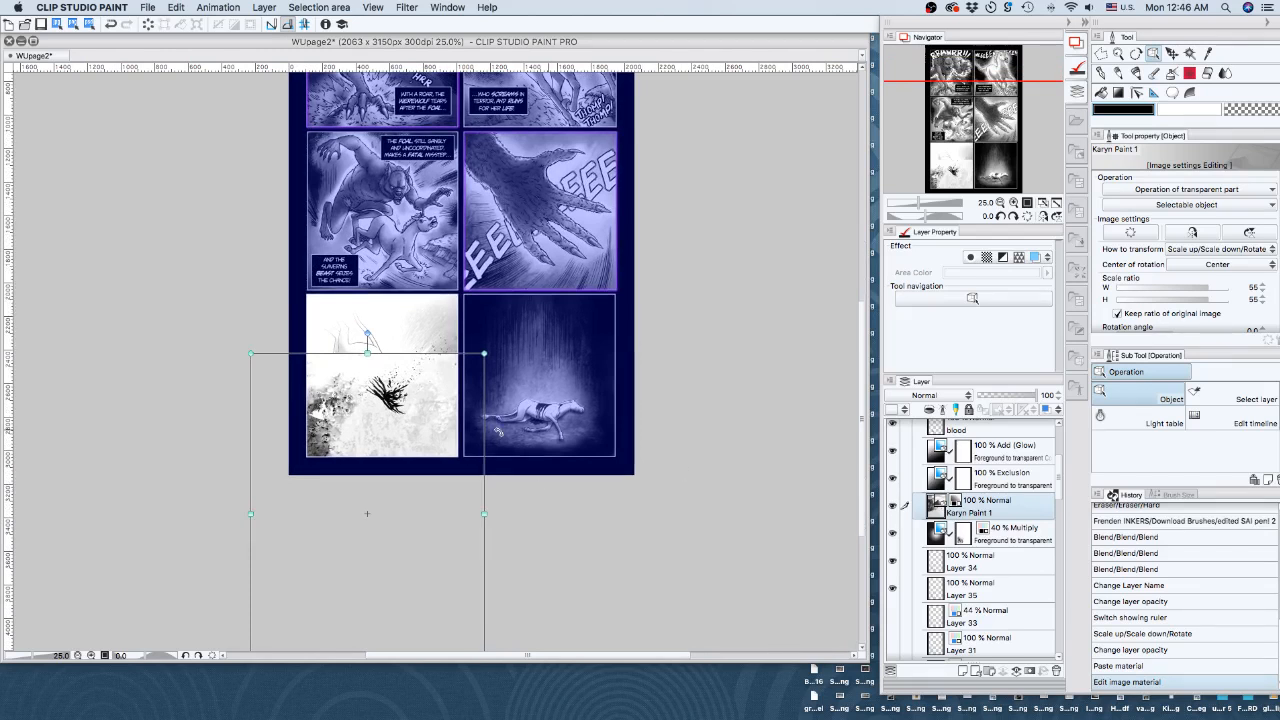
scroll(398, 541, "down", 2)
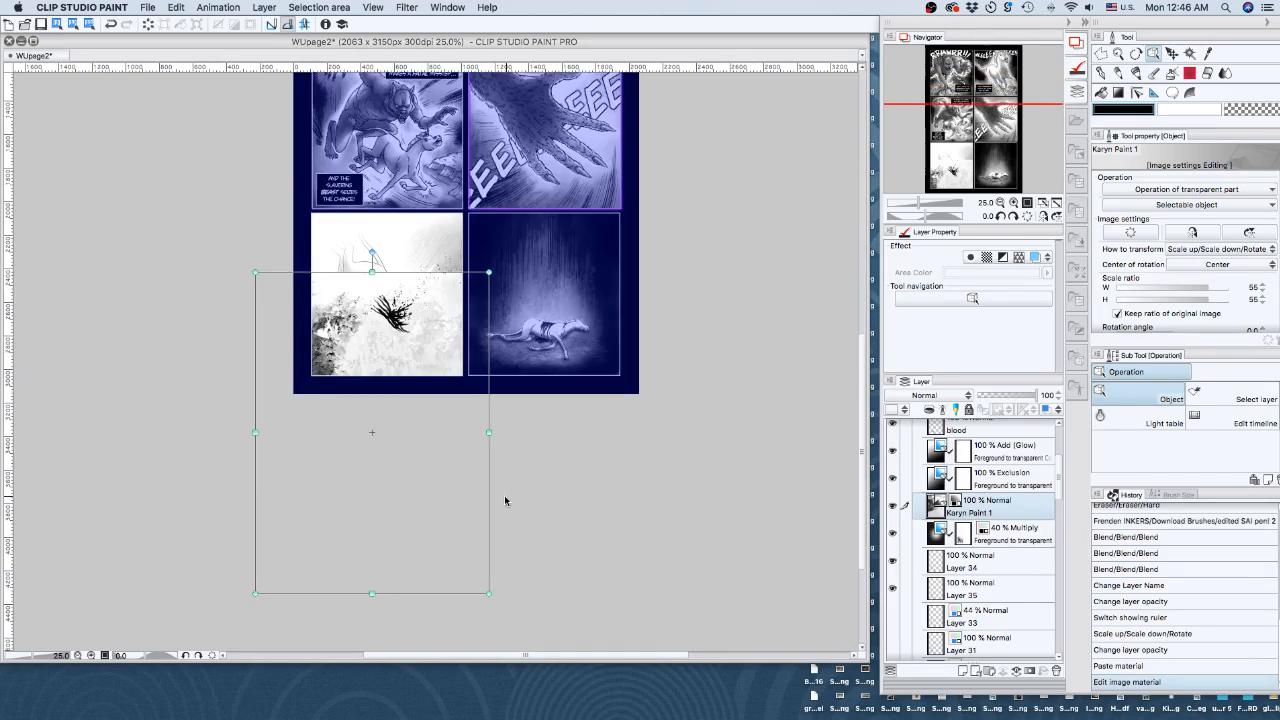
mouse_move(372, 594)
left_mouse_down()
mouse_move(395, 427)
mouse_move(460, 399)
mouse_move(474, 357)
mouse_move(445, 277)
mouse_move(461, 266)
mouse_move(464, 283)
left_mouse_up()
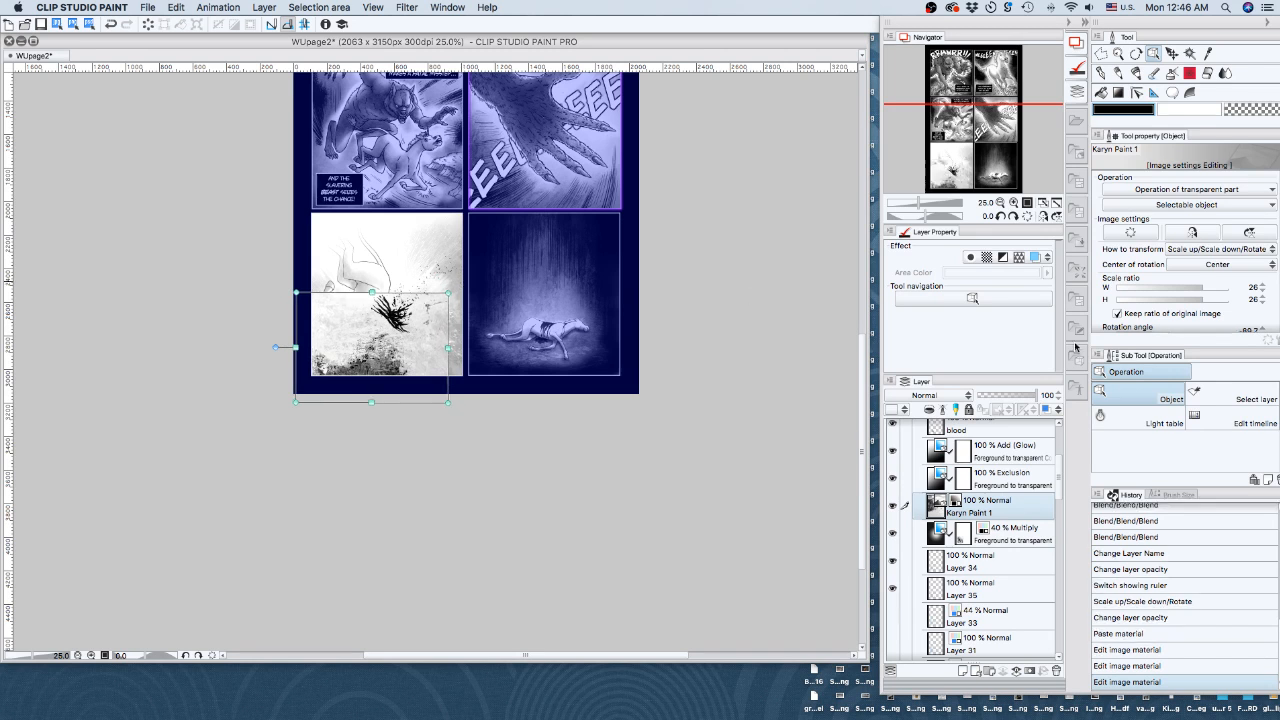
Release the texture's aspect ratio and stretch it across Frame 5 to a scale of W 40 and H 53
left_click(1117, 313)
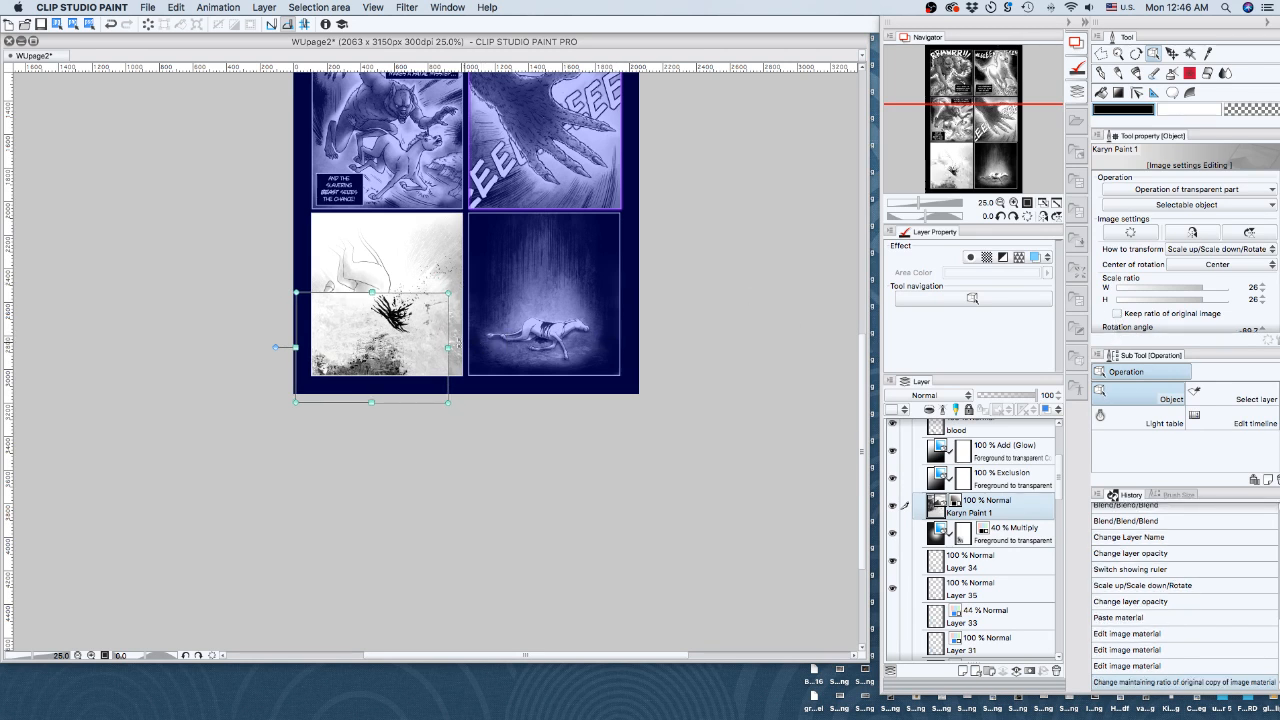
left_click_drag(449, 347, 514, 348)
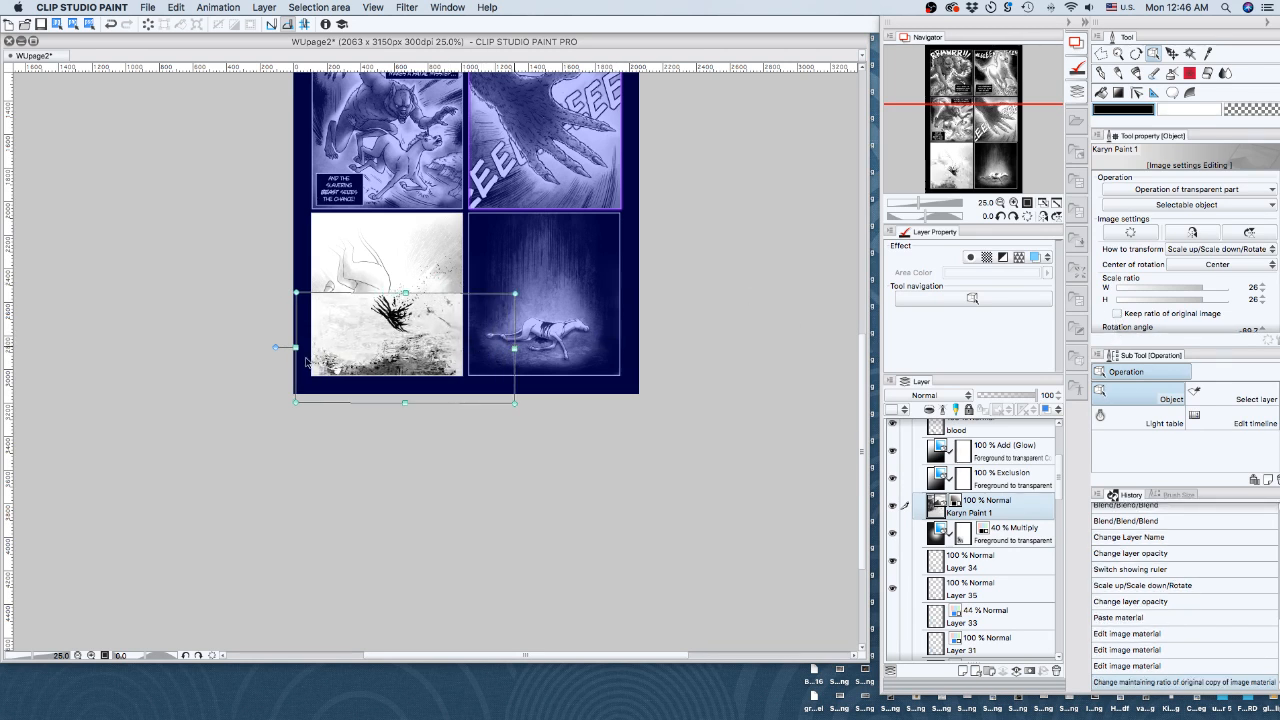
left_click_drag(297, 349, 277, 349)
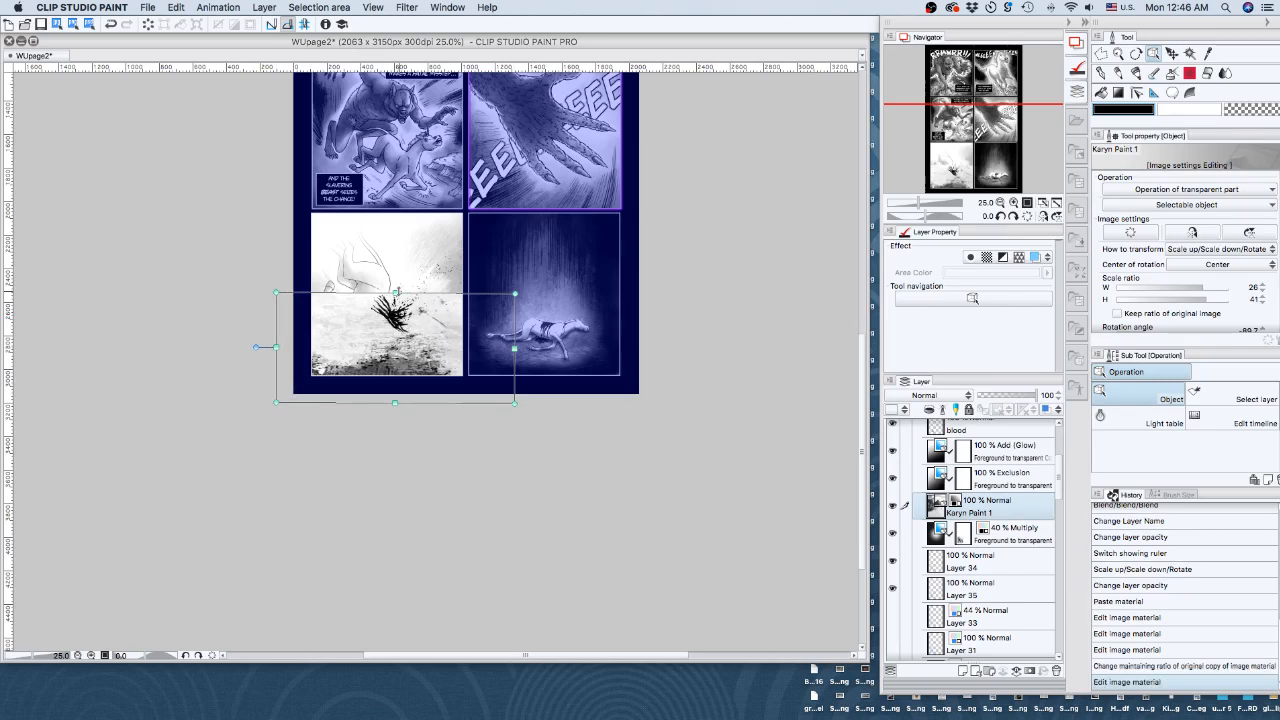
left_click_drag(398, 293, 397, 233)
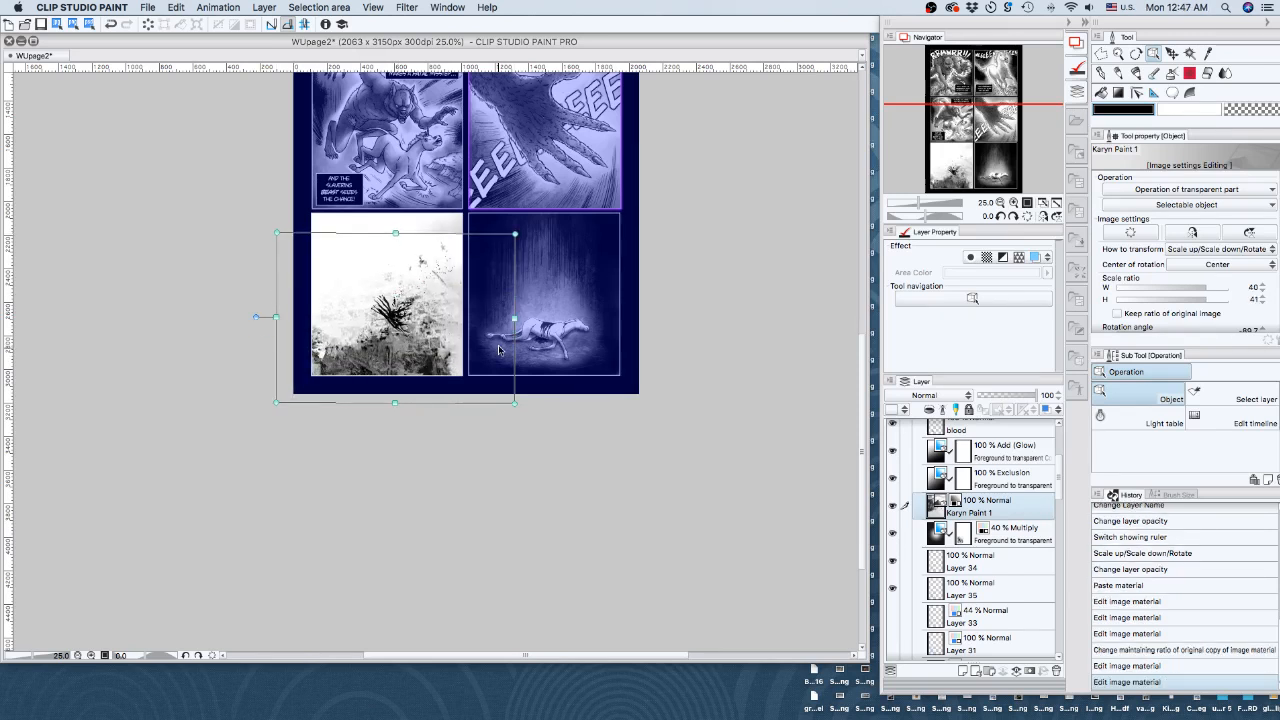
left_click_drag(514, 319, 548, 319)
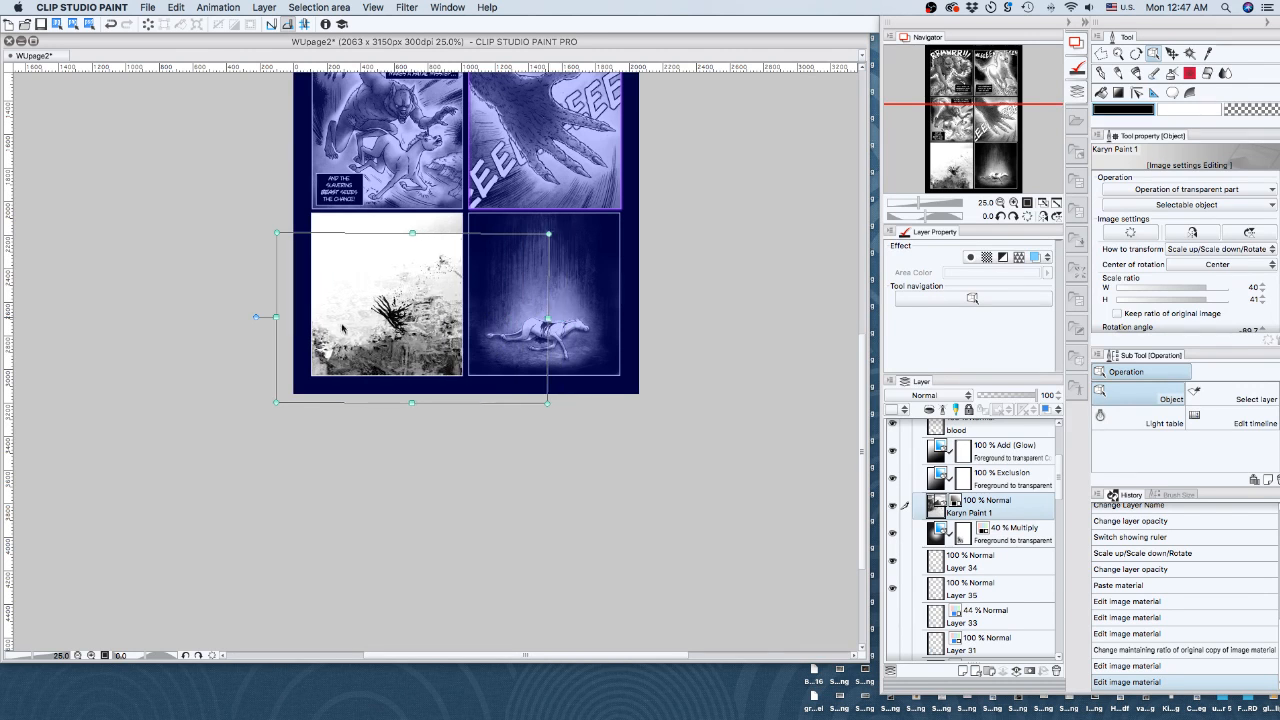
left_click_drag(272, 318, 239, 317)
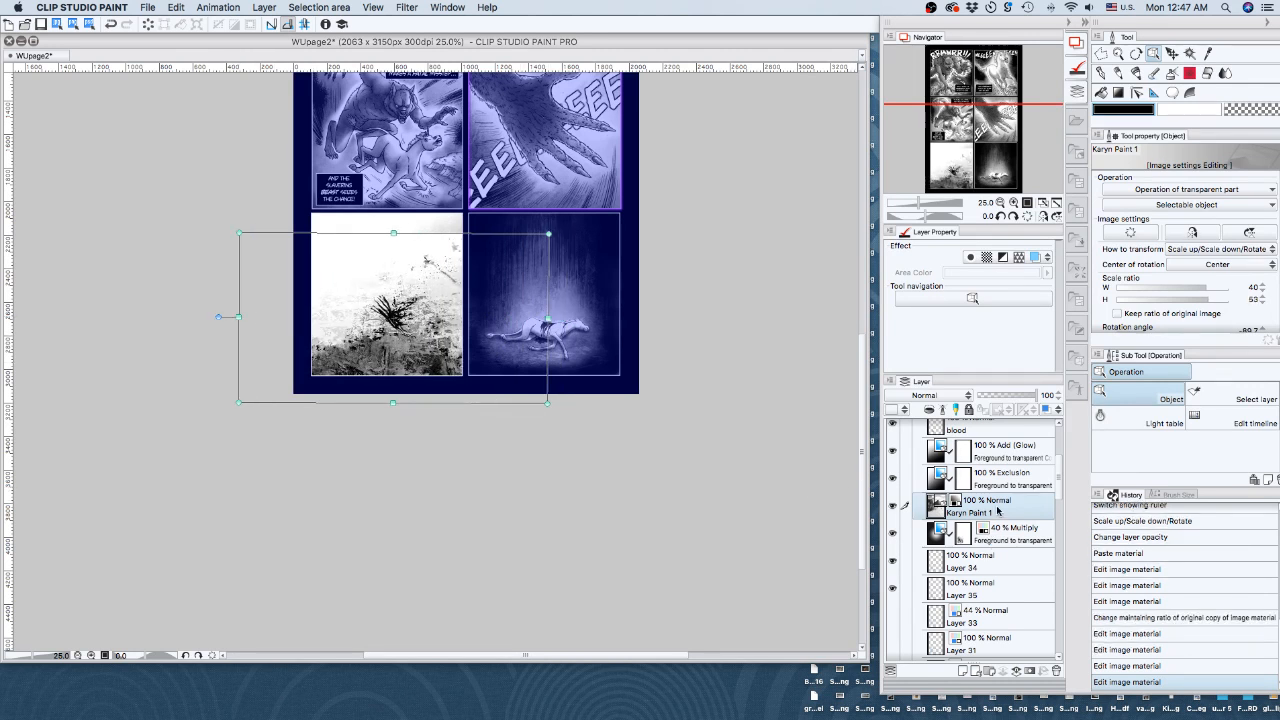
Move the Karyn Paint 1 layer down the Frame 5 stack to between Layer 33 and Layer 31
left_click(944, 396)
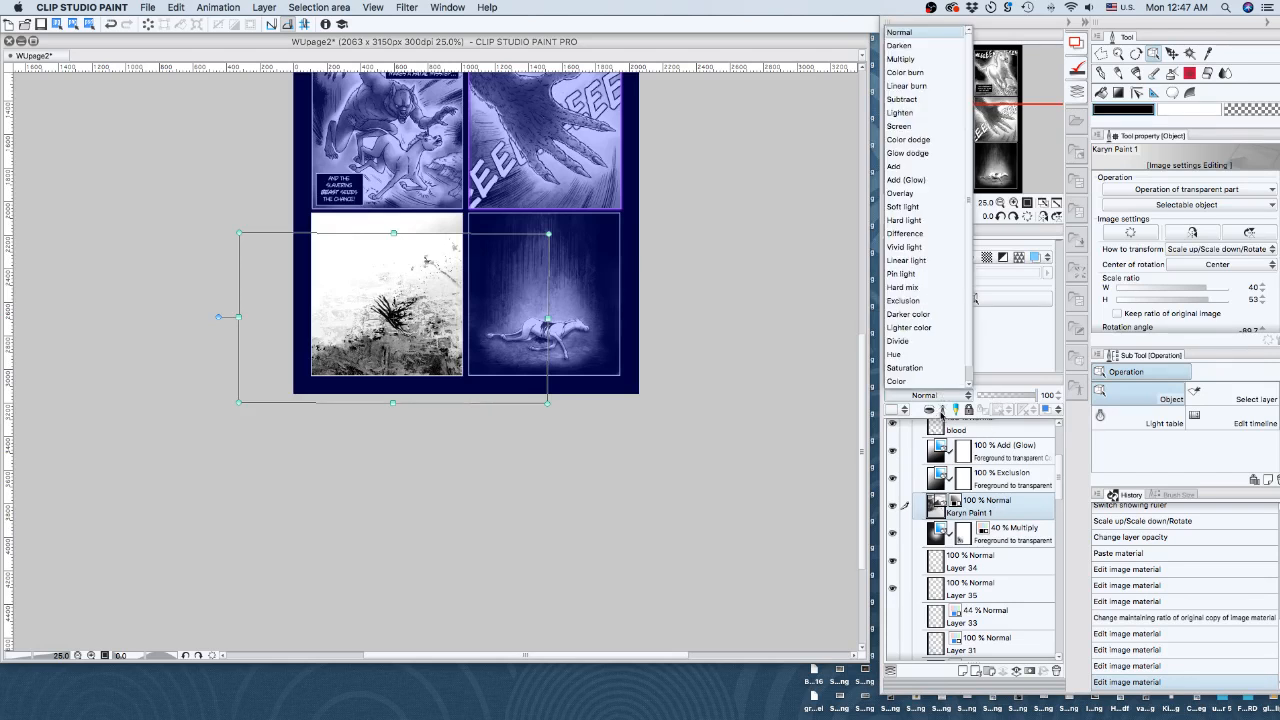
left_click(1002, 512)
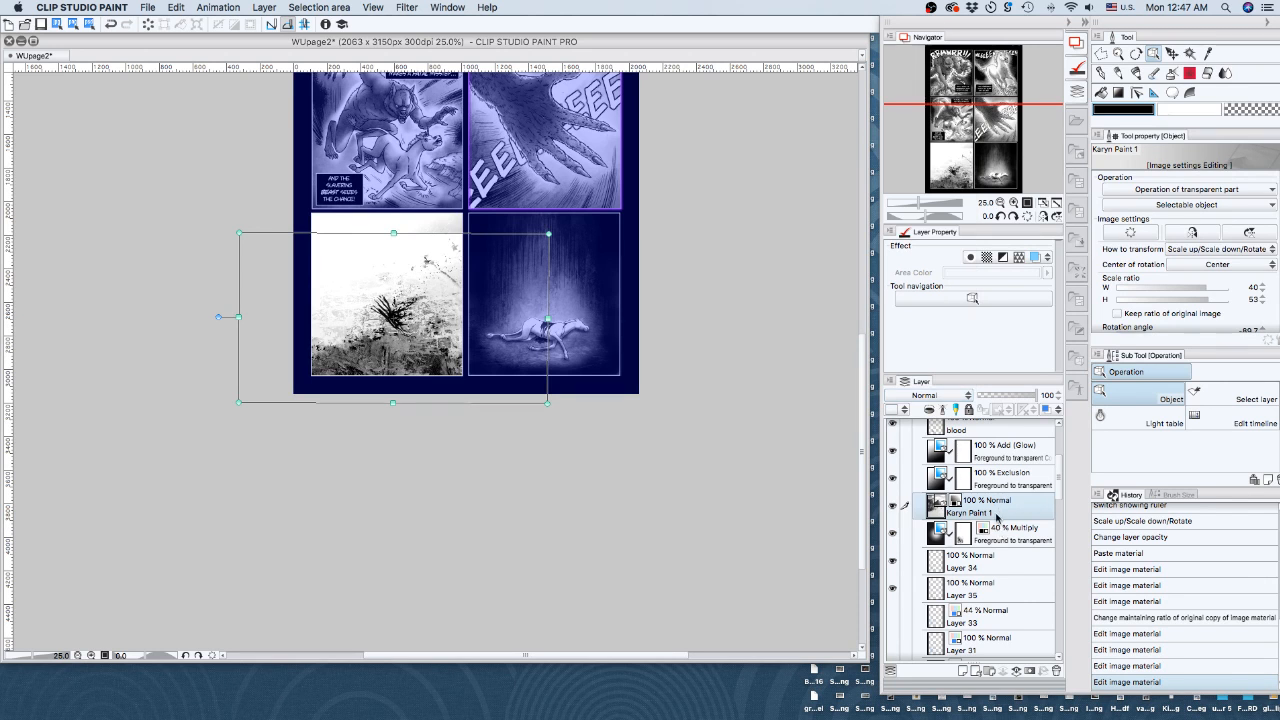
left_click_drag(998, 540, 993, 622)
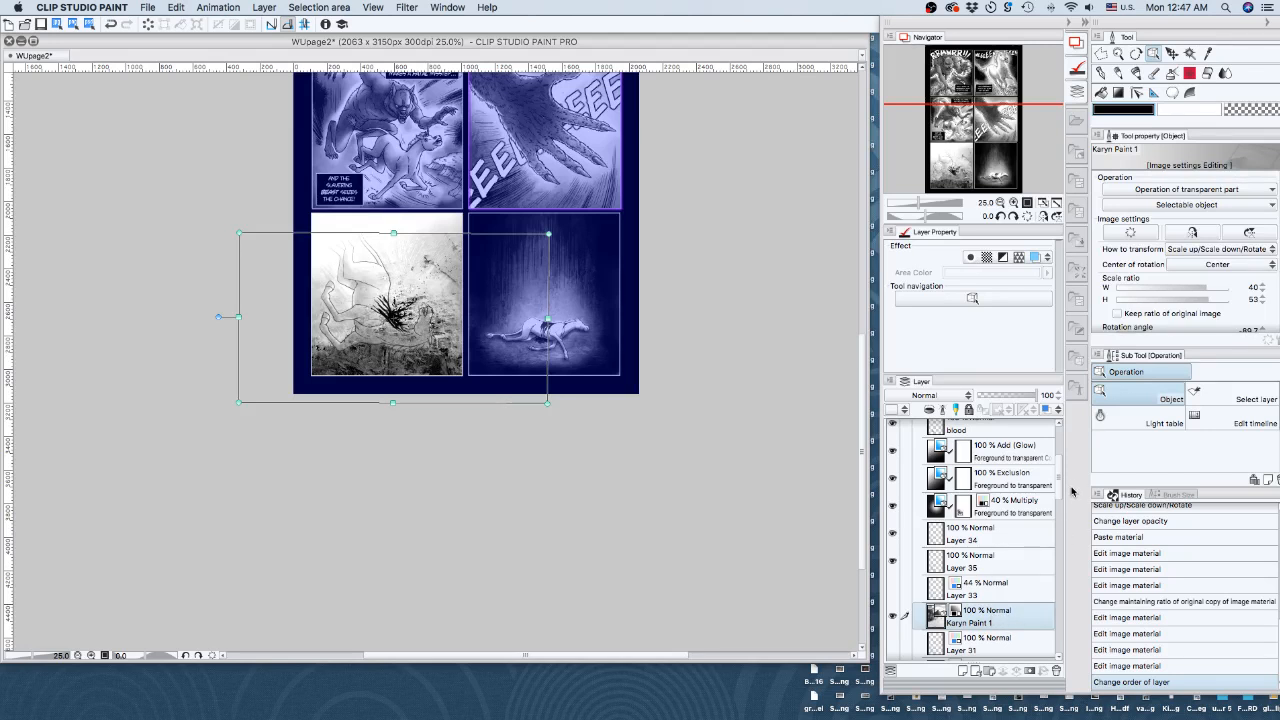
scroll(1060, 496, "down", 3)
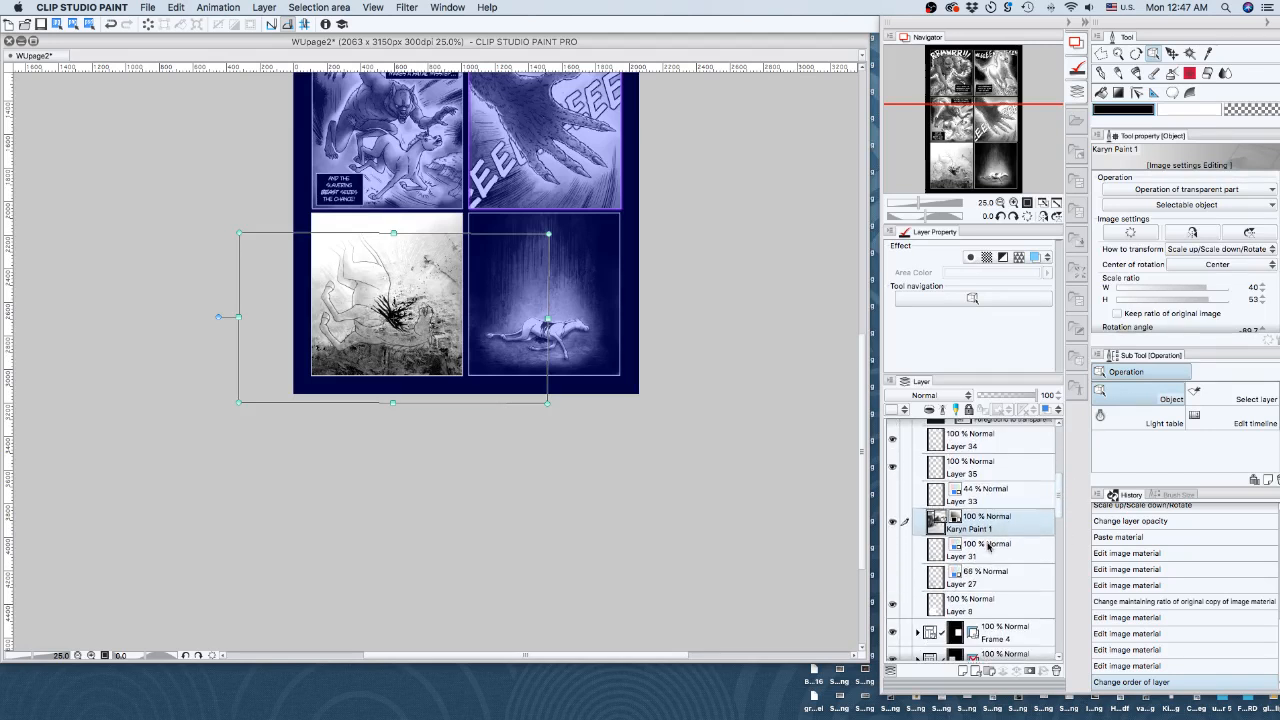
Move the Karyn Paint 1 layer directly above Layer 8 in Frame 5 and lower its opacity to 44%
left_click_drag(994, 524, 983, 591)
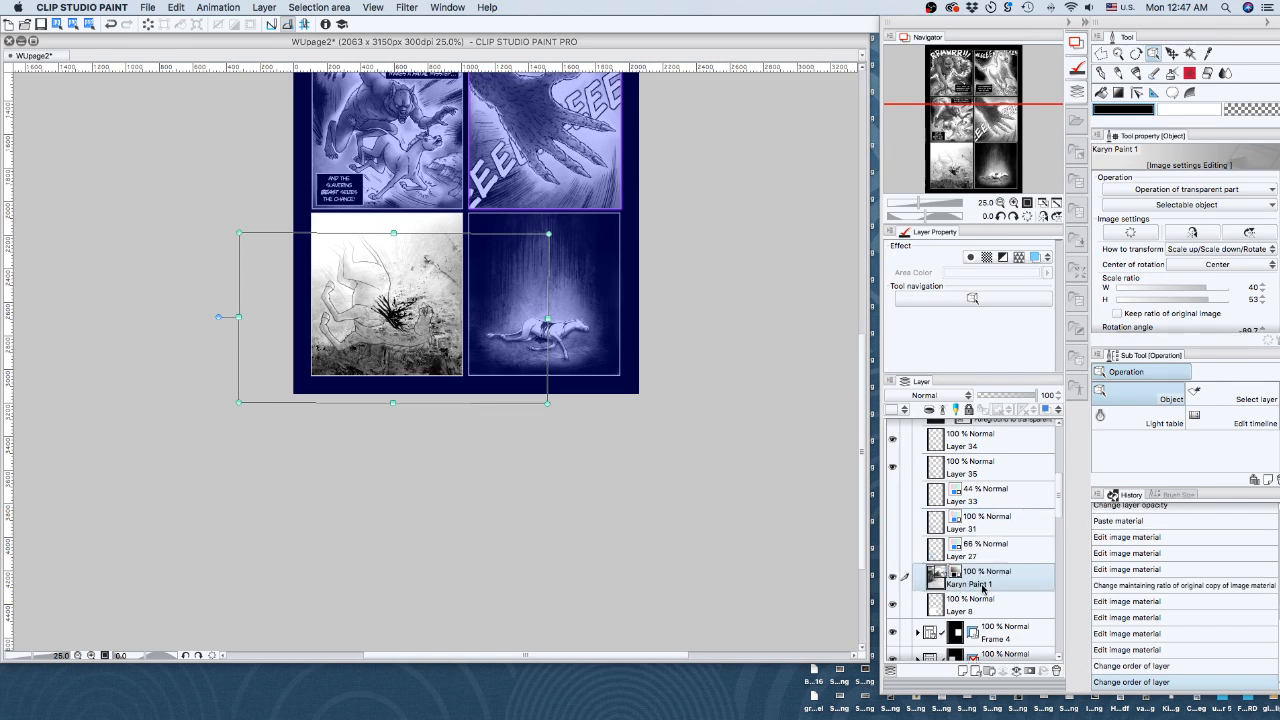
left_click(1005, 396)
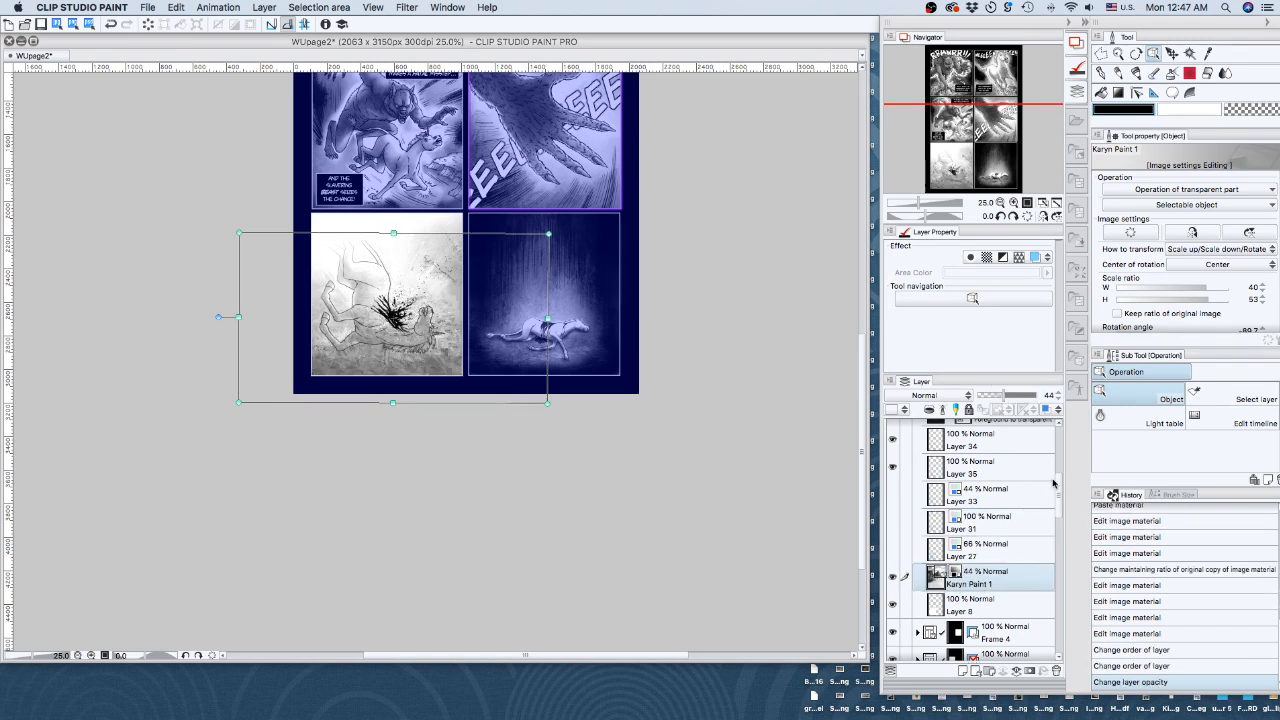
Hide the Multiply gradient layer and reshape the Karyn Paint 1 texture to W 22 and H 76 as a wide ground strip across lower Frame 5
scroll(1055, 485, "up", 4)
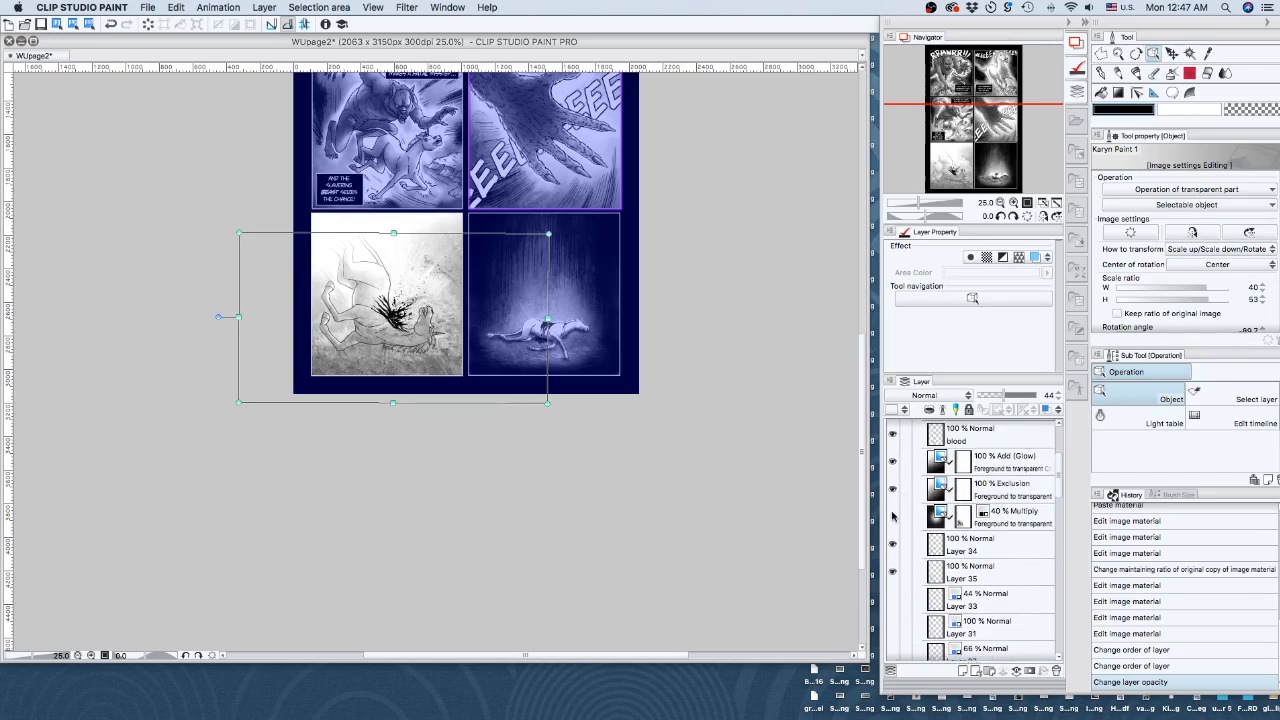
left_click(893, 516)
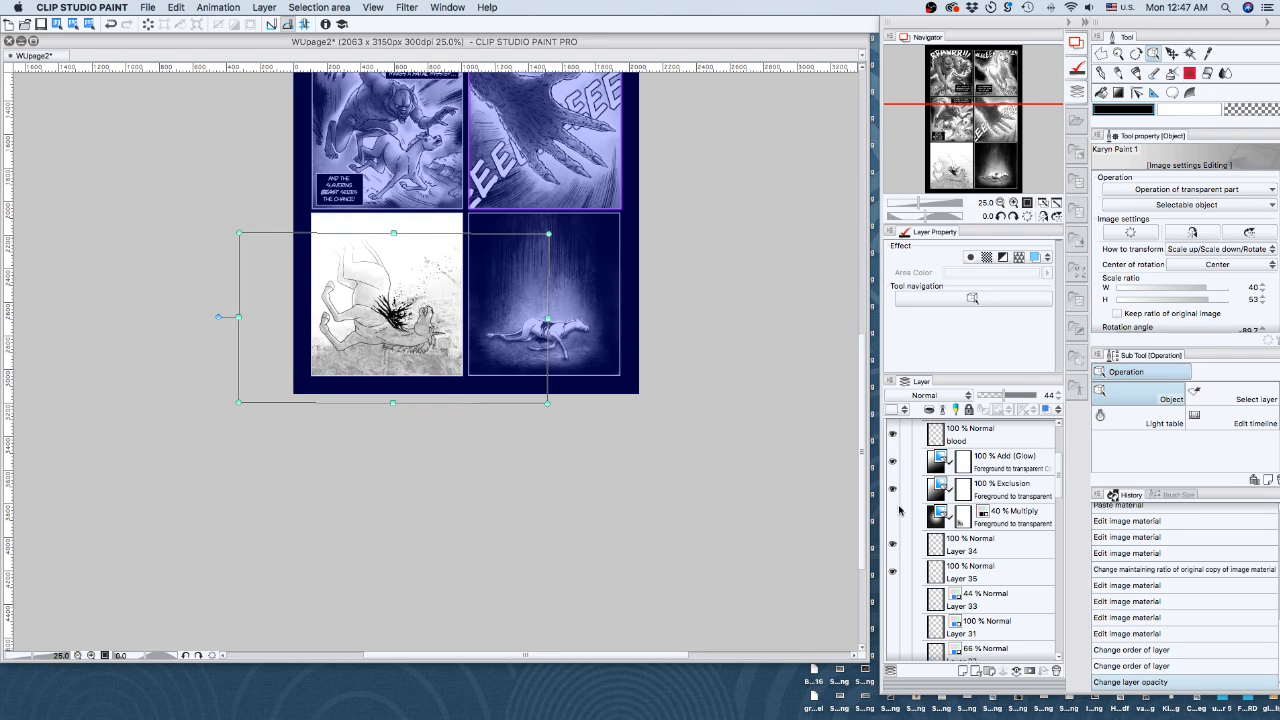
left_click(1014, 202)
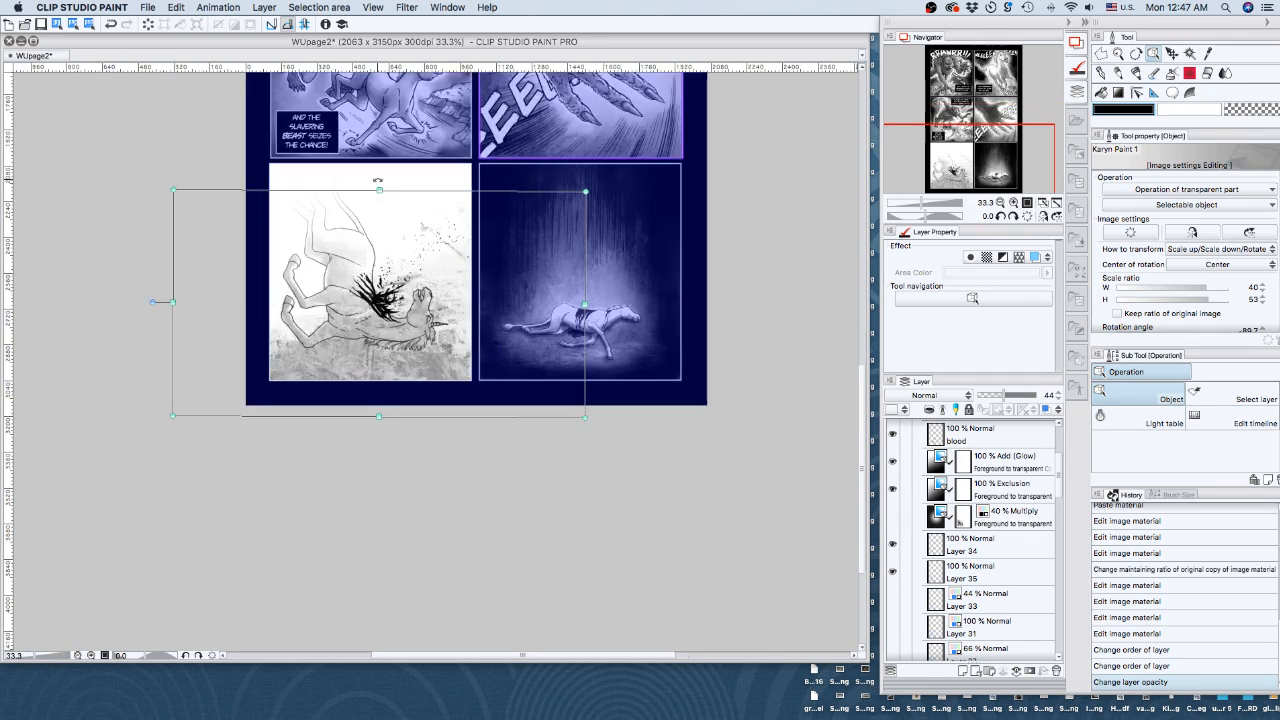
left_click_drag(379, 189, 395, 300)
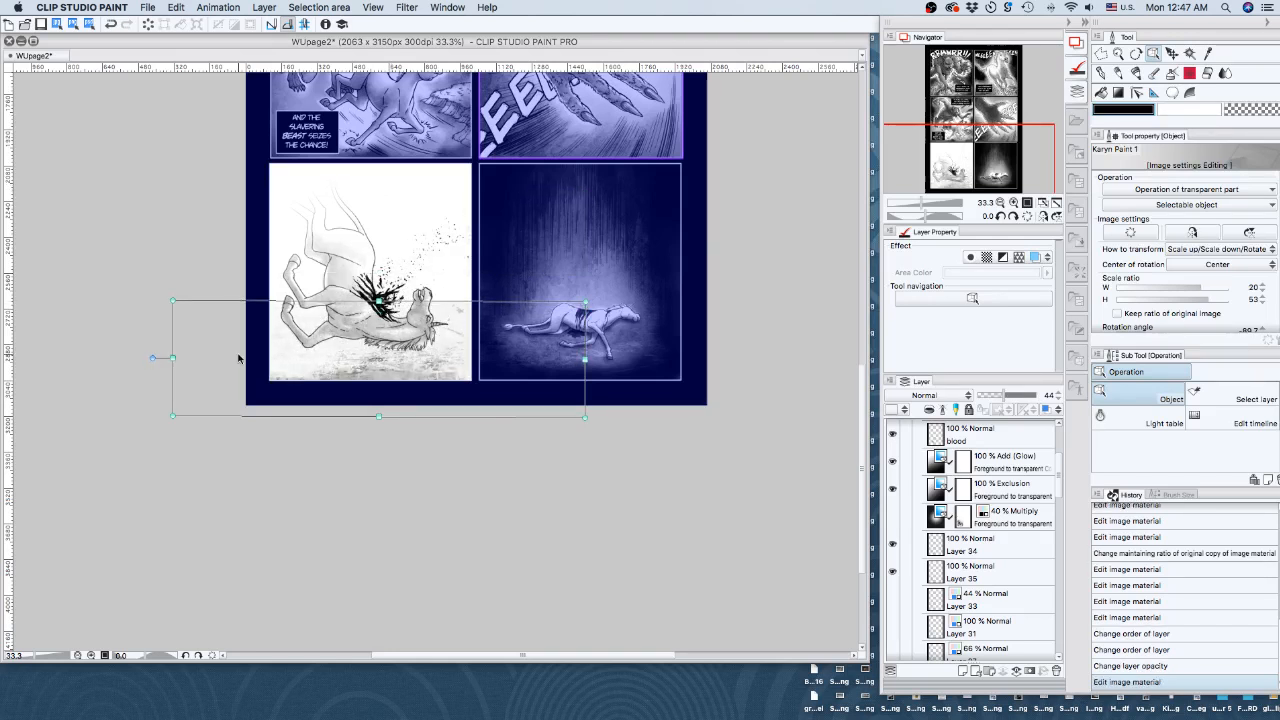
left_click_drag(173, 358, 144, 357)
left_click_drag(584, 358, 630, 357)
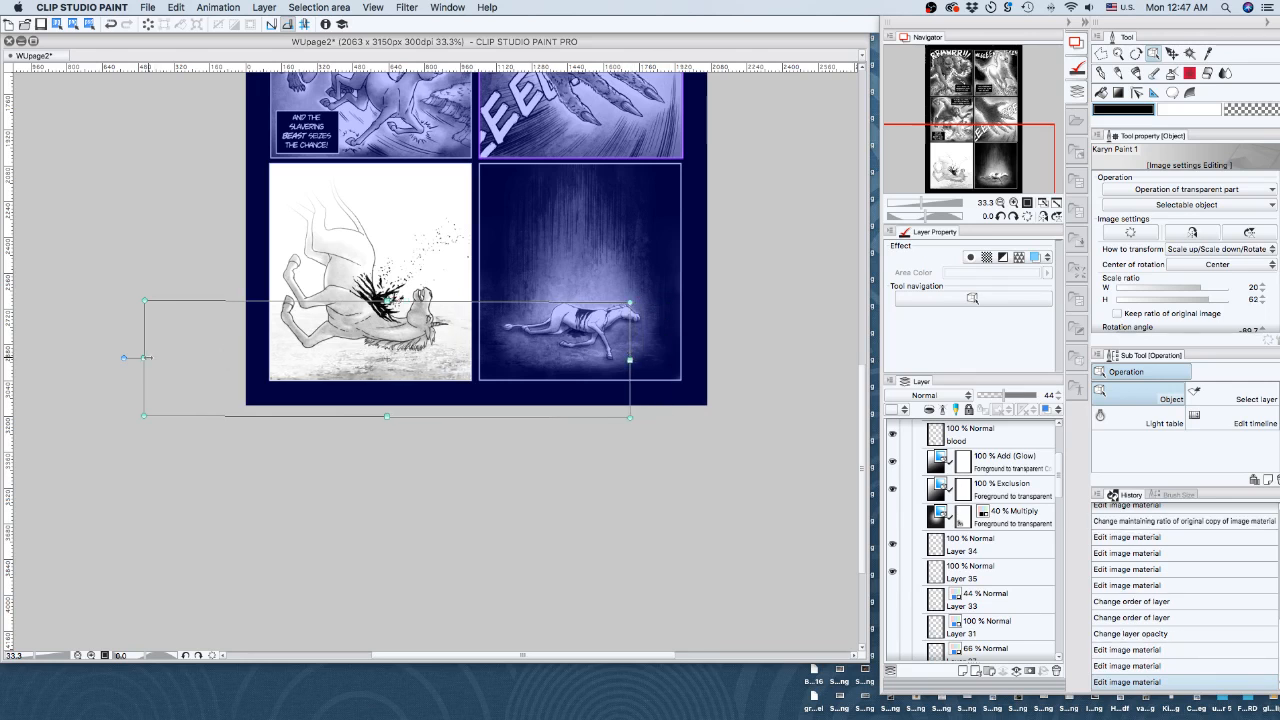
left_click_drag(144, 357, 36, 357)
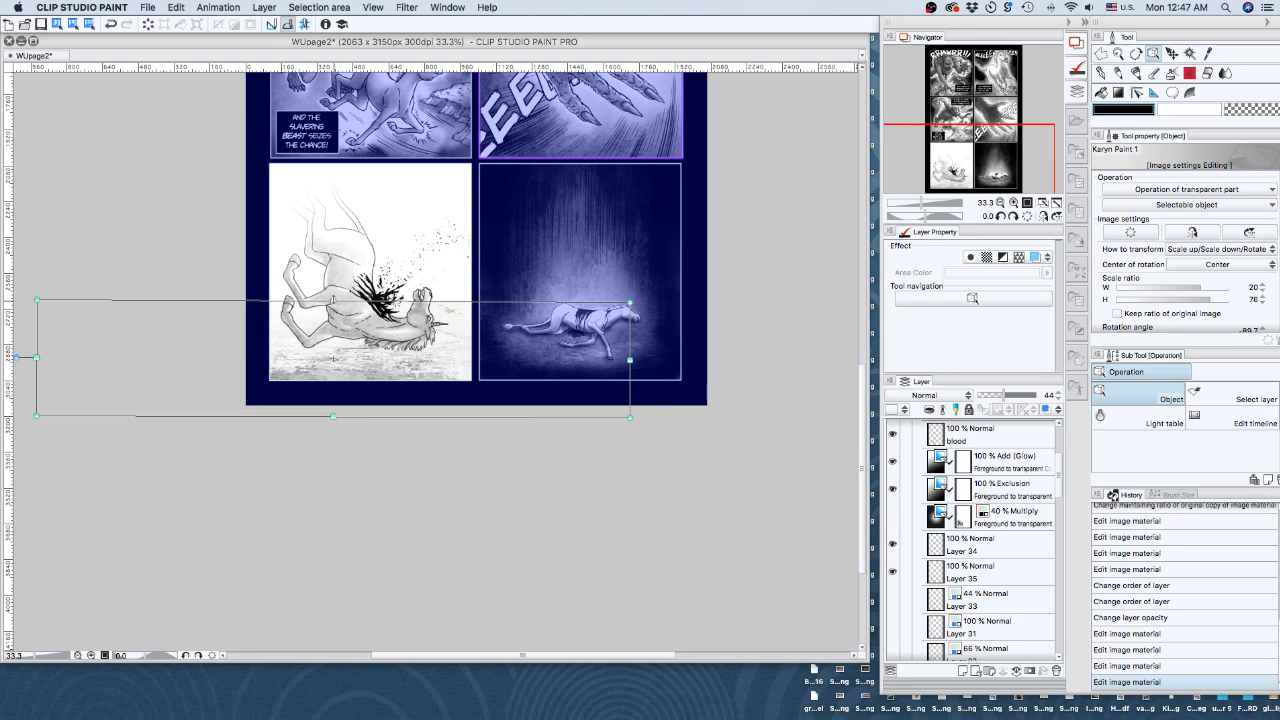
left_click_drag(333, 301, 333, 291)
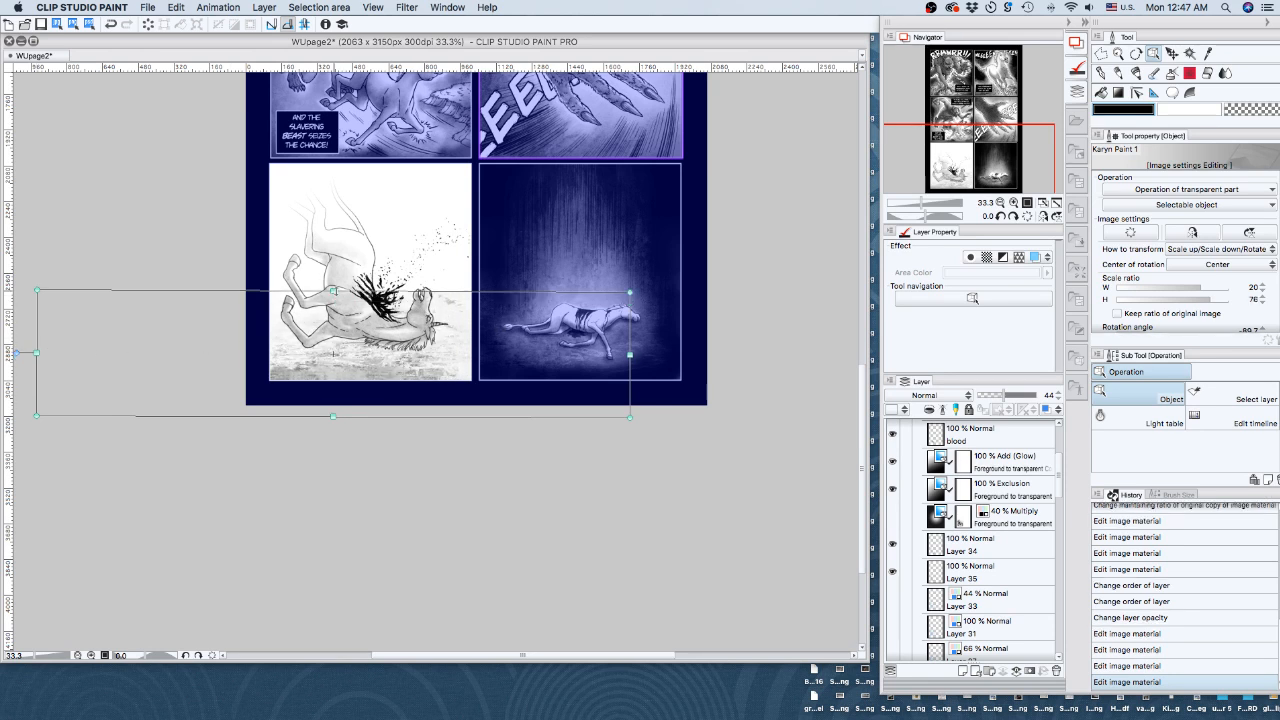
Show Frame 5's Multiply gradient layer again and lower its opacity to 13%
left_click(894, 517)
left_click(894, 517)
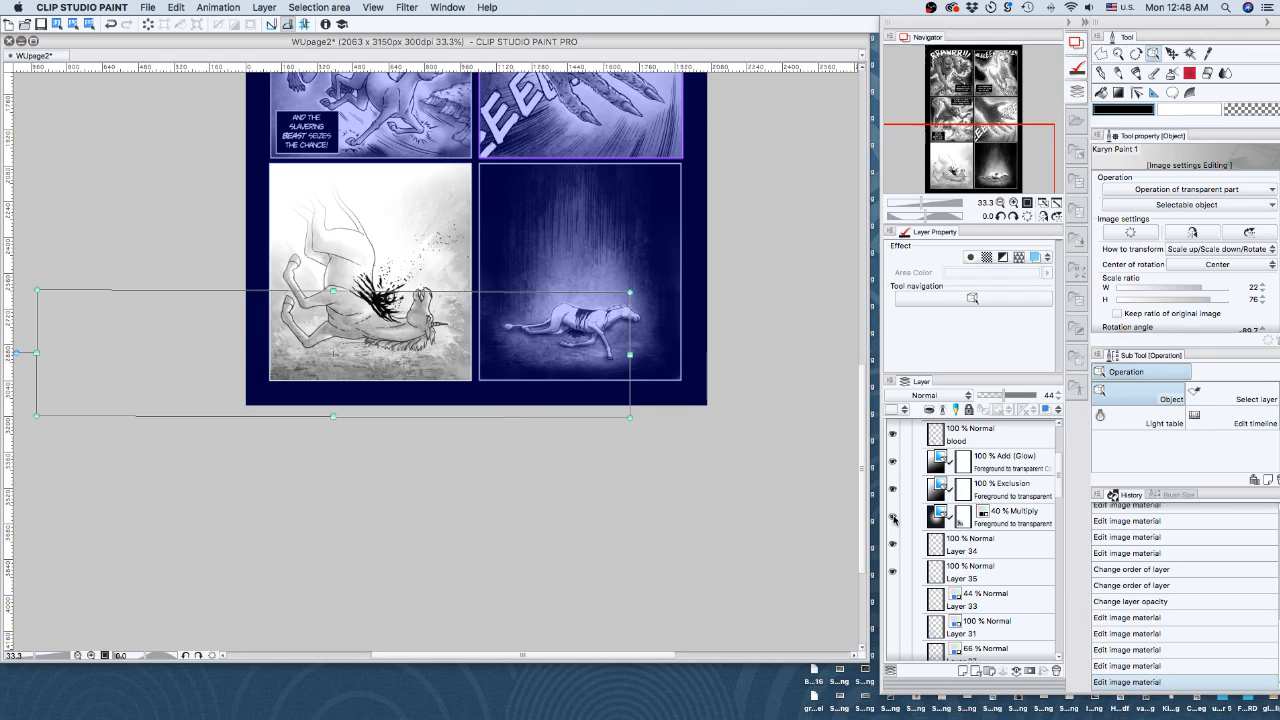
left_click(1012, 515)
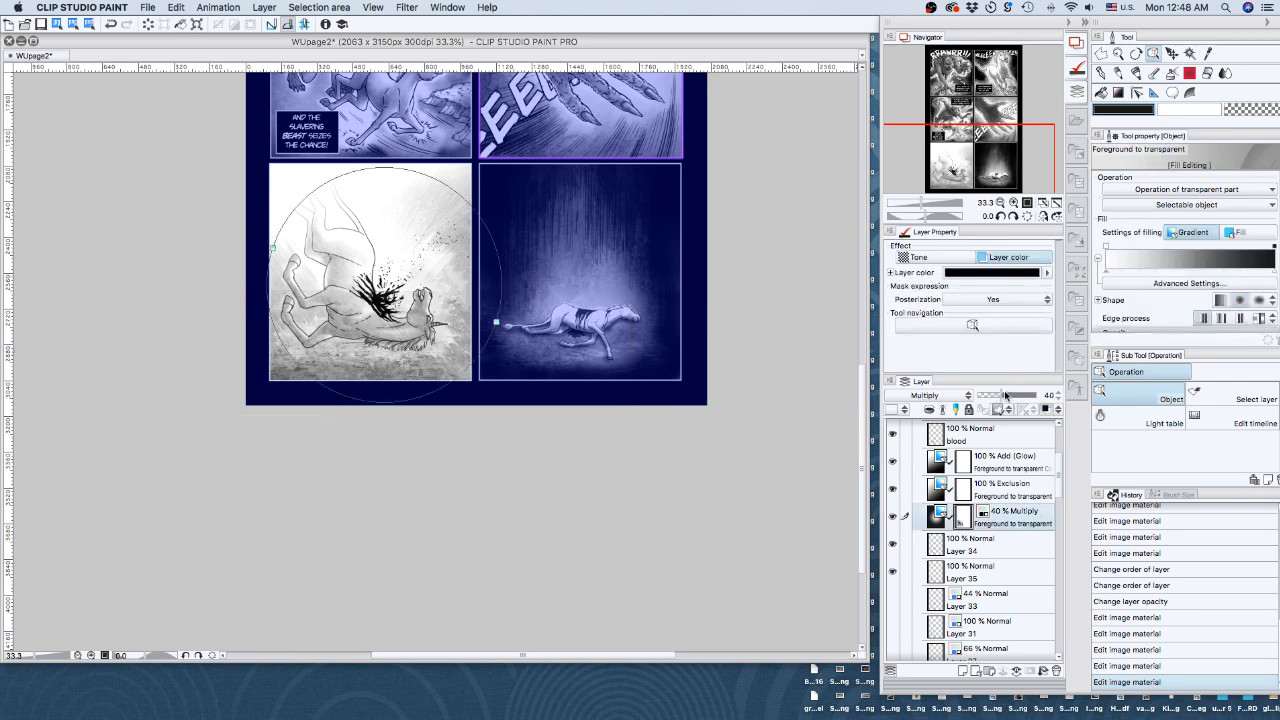
left_click_drag(1003, 397, 985, 396)
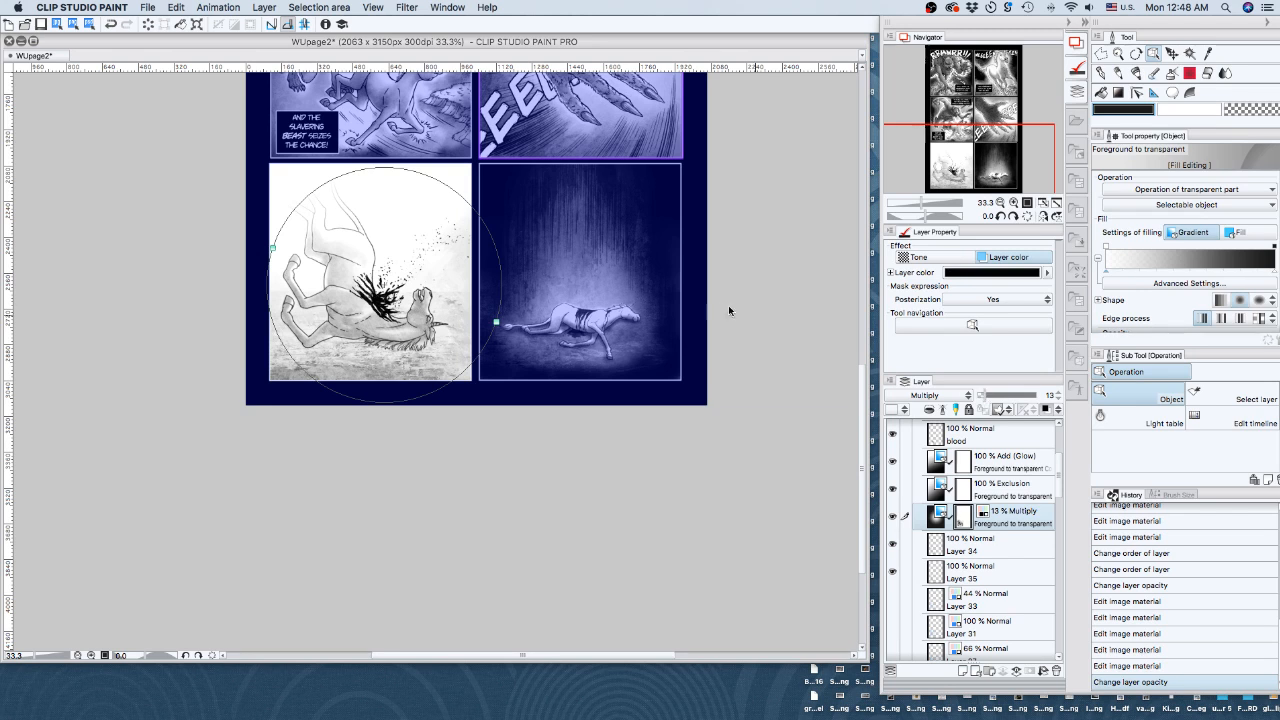
Enlarge the Multiply layer's circular gradient beyond the edges of Frame 5 and set the layer's opacity to 32%
left_click_drag(510, 335, 534, 345)
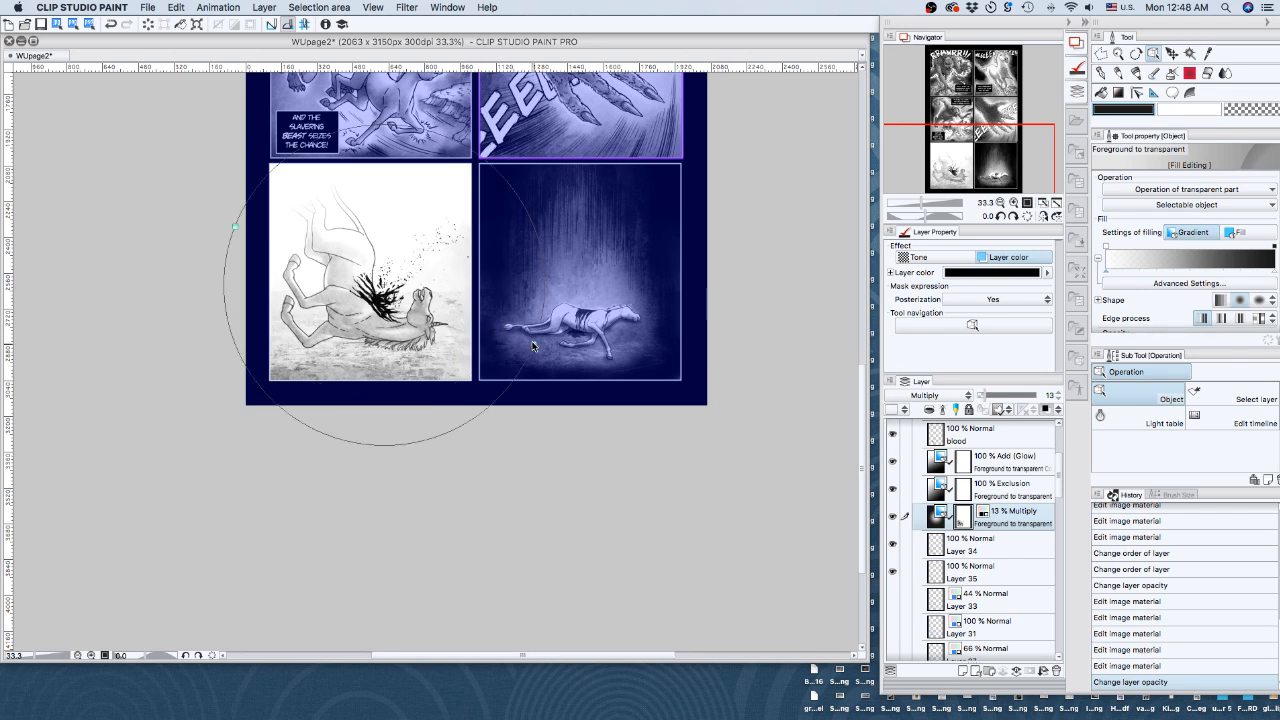
left_click_drag(987, 396, 996, 397)
left_click(1005, 396)
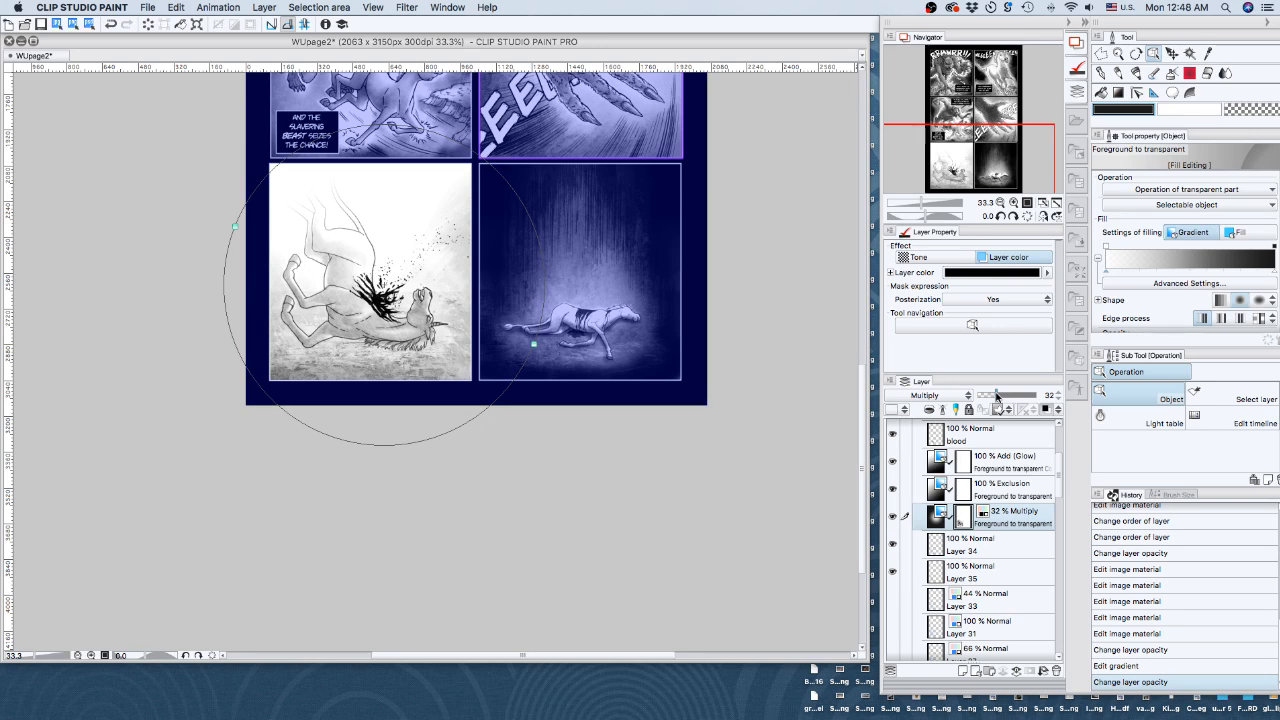
Add a layer mask to the Karyn Paint 1 texture layer in Frame 5
left_click(1013, 202)
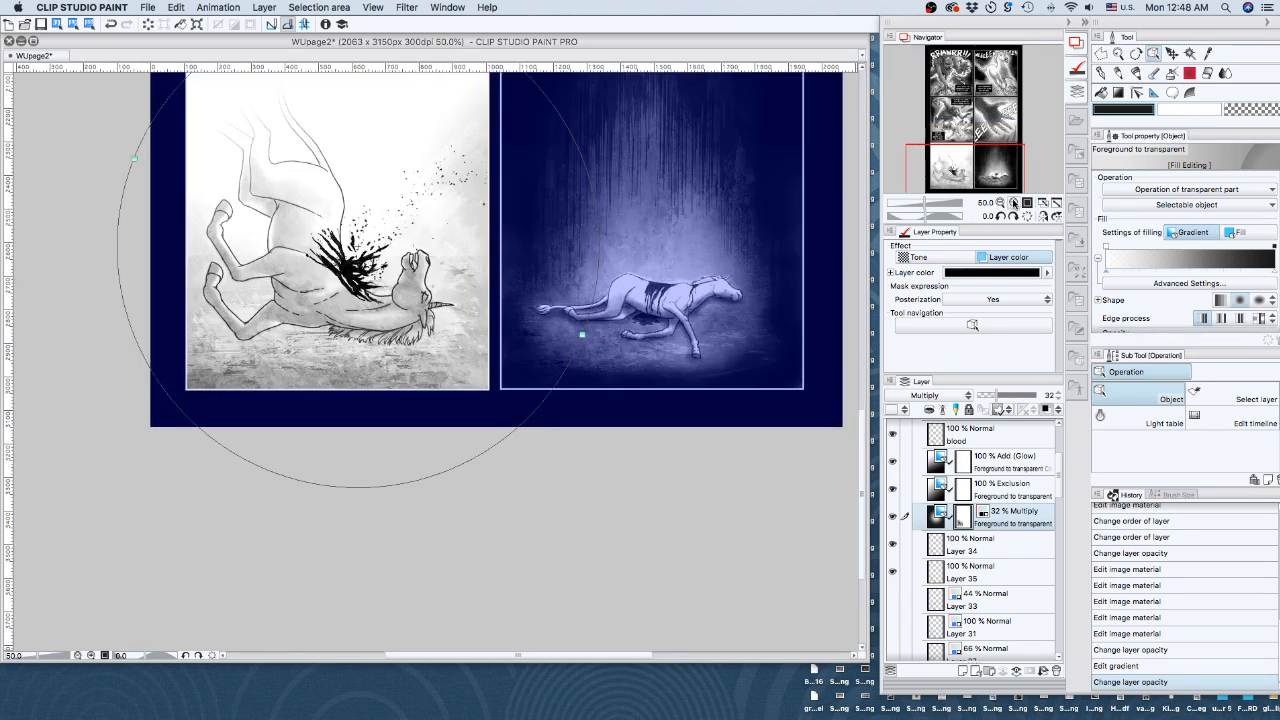
left_click(1013, 202)
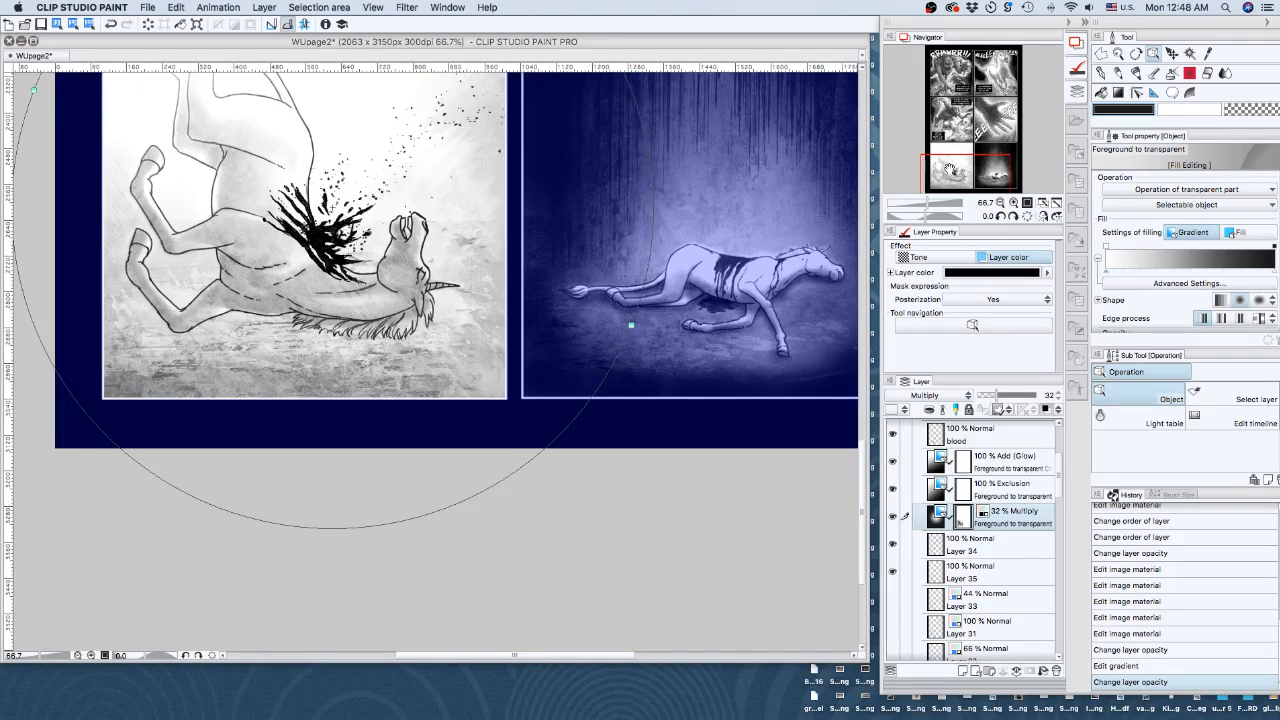
left_click_drag(948, 168, 946, 144)
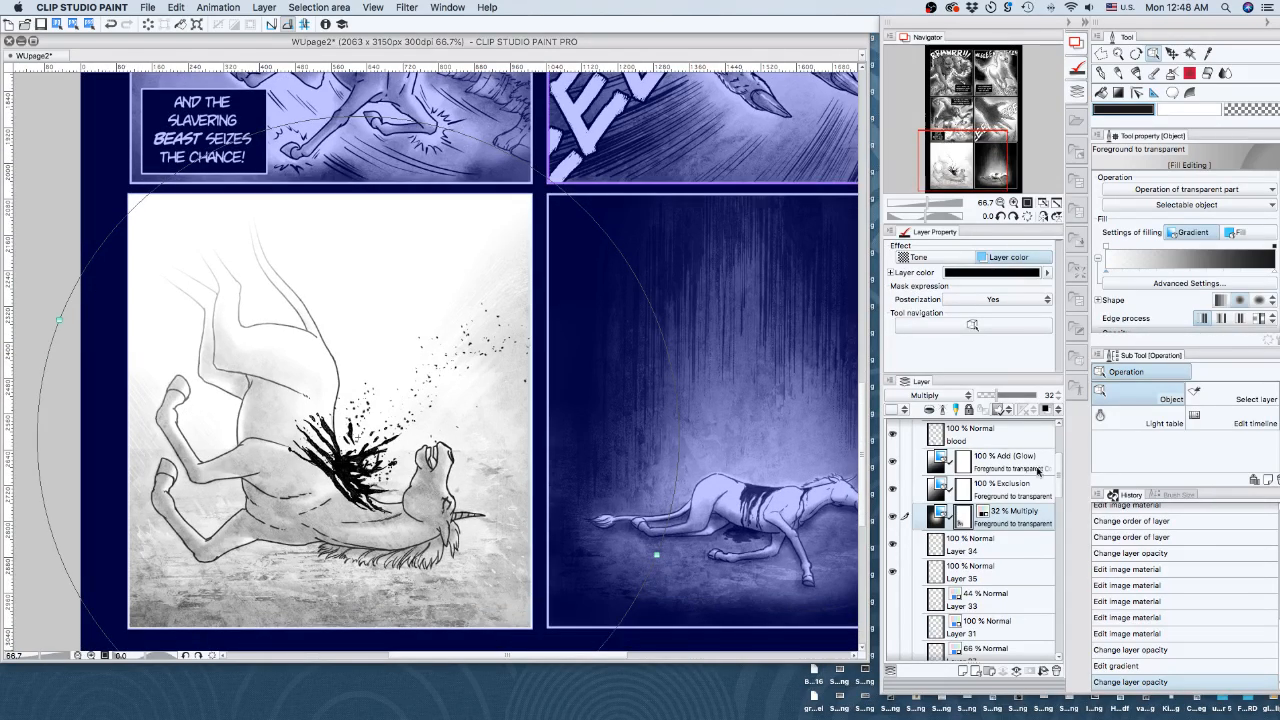
mouse_move(1060, 470)
left_mouse_down()
mouse_move(1061, 511)
mouse_move(1060, 500)
left_mouse_up()
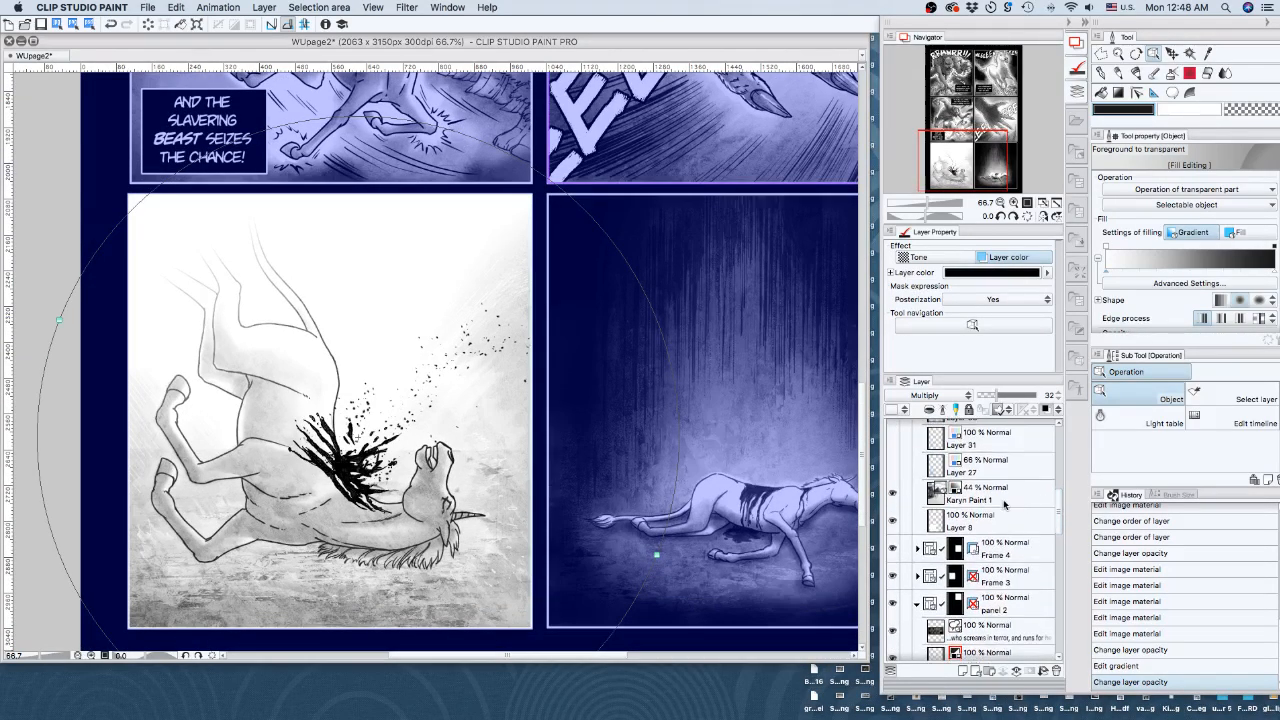
left_click(1005, 495)
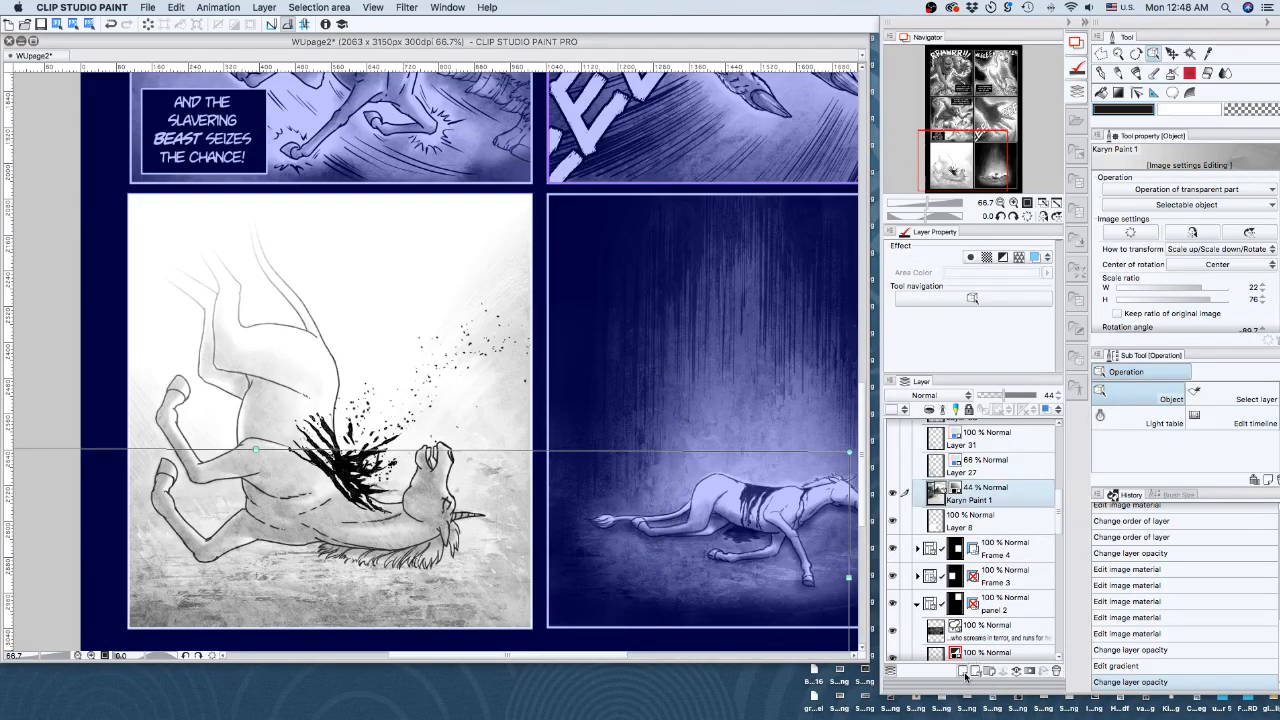
left_click(1029, 670)
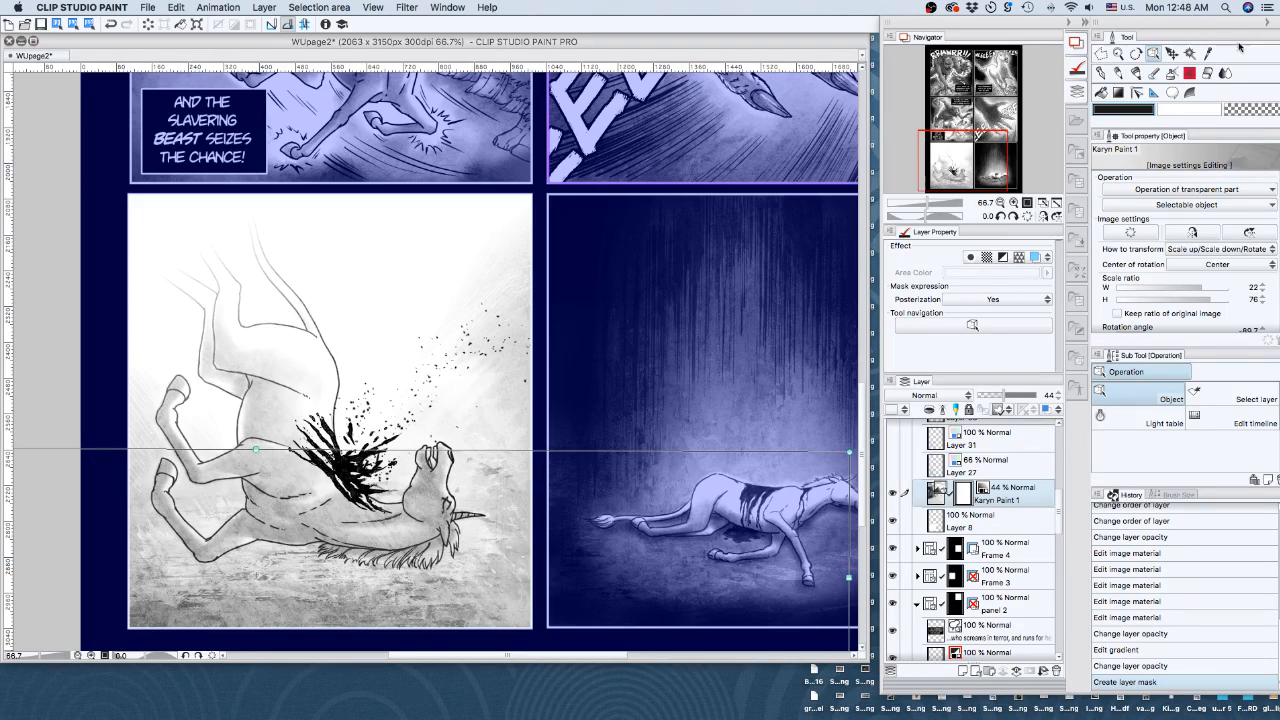
Fade the upper edge of the Karyn Paint 1 texture over the horse's body using the Soft eraser at brush size 8.18
left_click(1225, 74)
left_click(1210, 74)
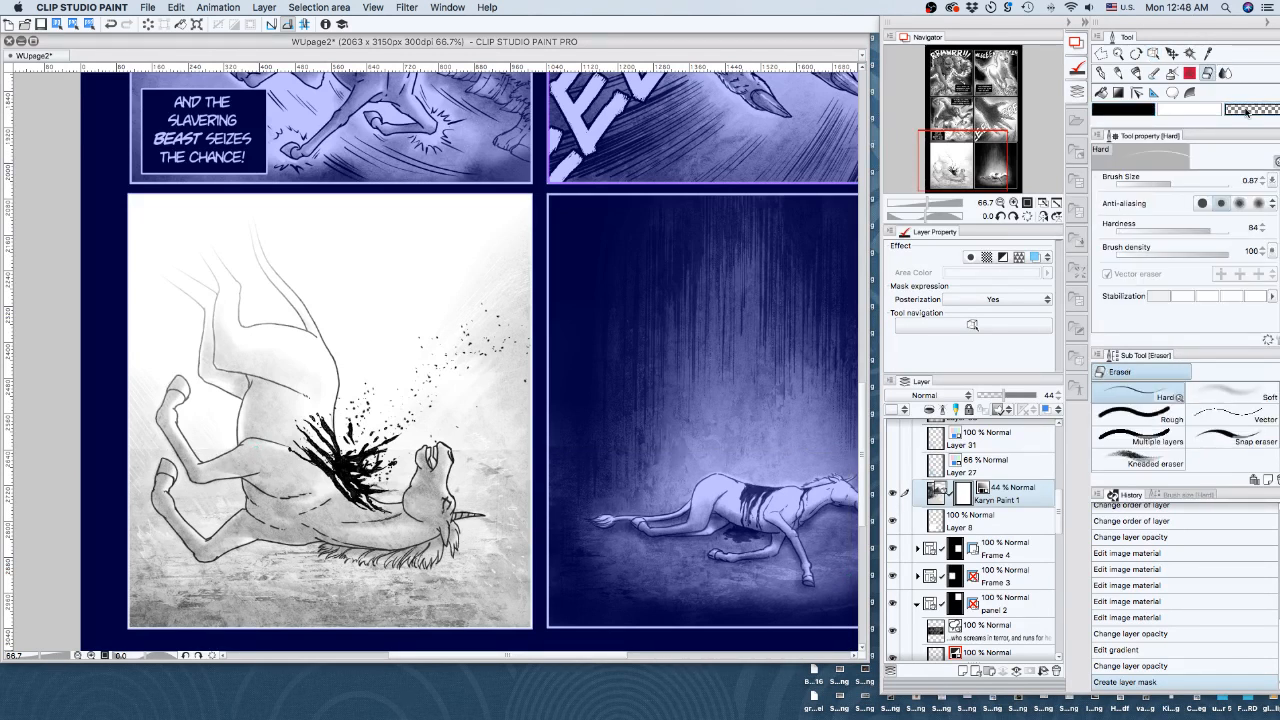
left_click(1228, 397)
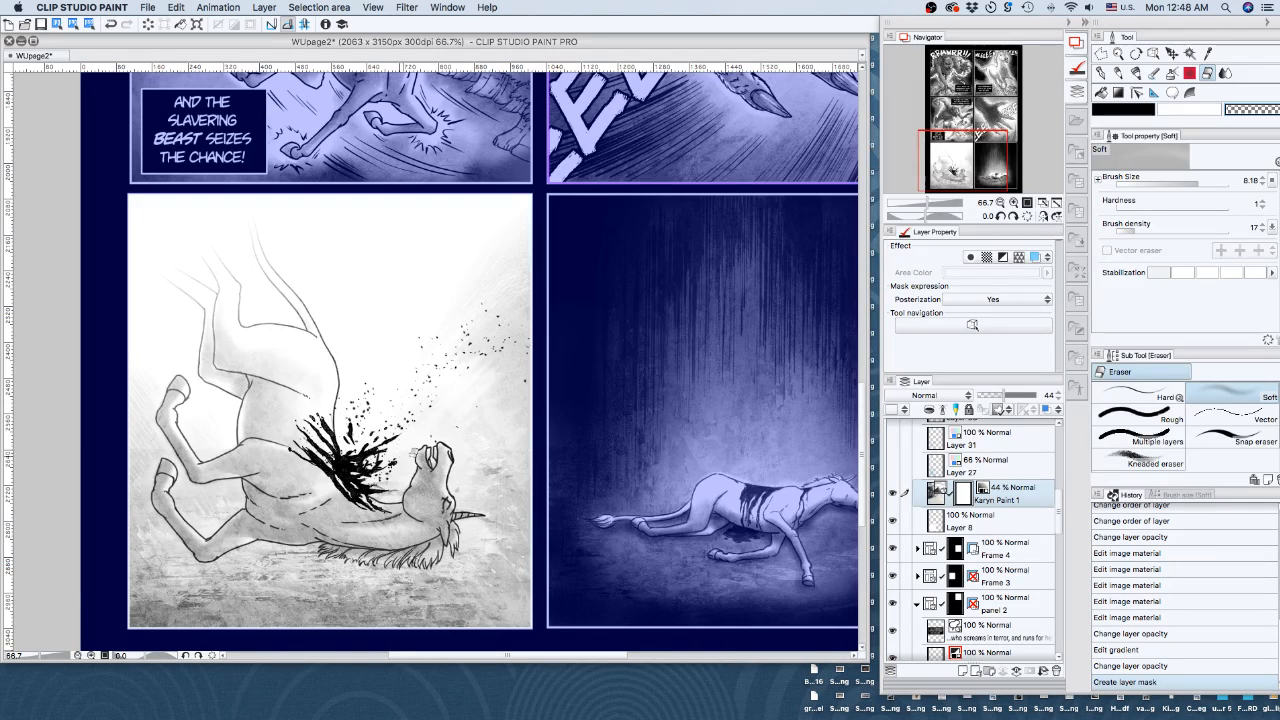
mouse_move(414, 453)
left_mouse_down()
mouse_move(219, 443)
mouse_move(256, 411)
left_mouse_up()
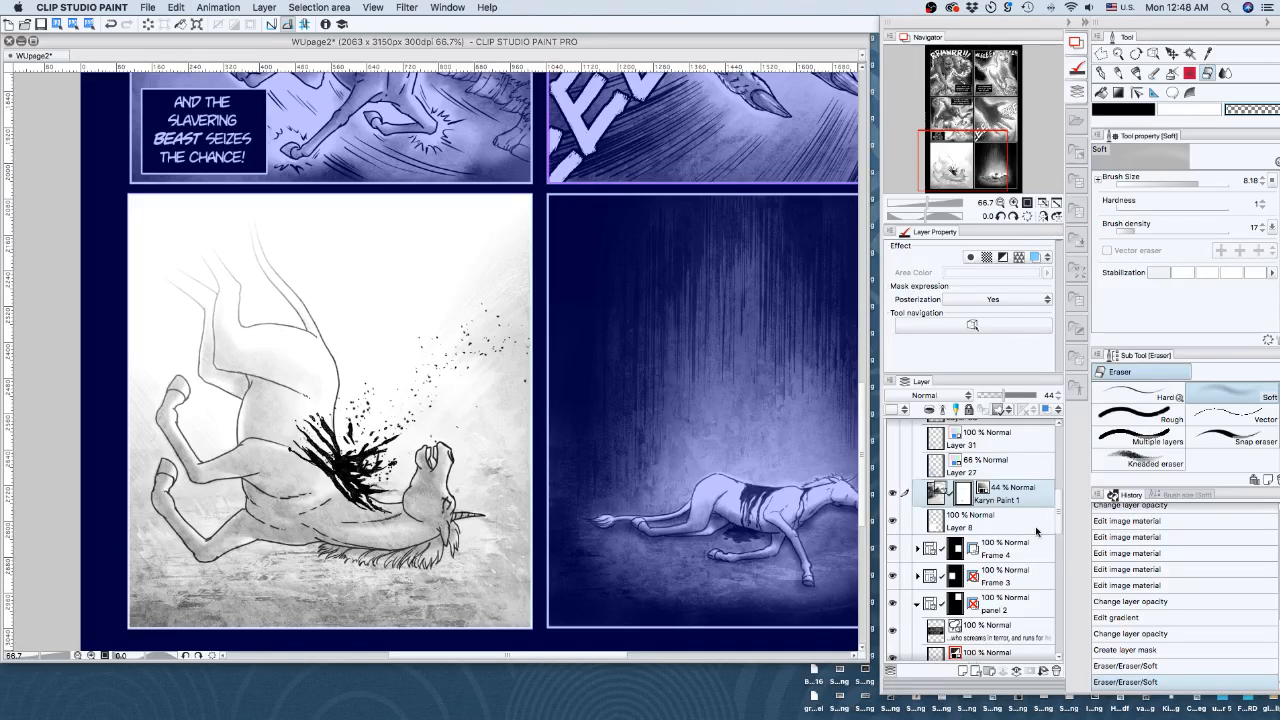
Touch up the Multiply gradient's mask with the Soft airbrush in white at size 1.69 and raise the layer's opacity to 52%
scroll(1037, 531, "up", 5)
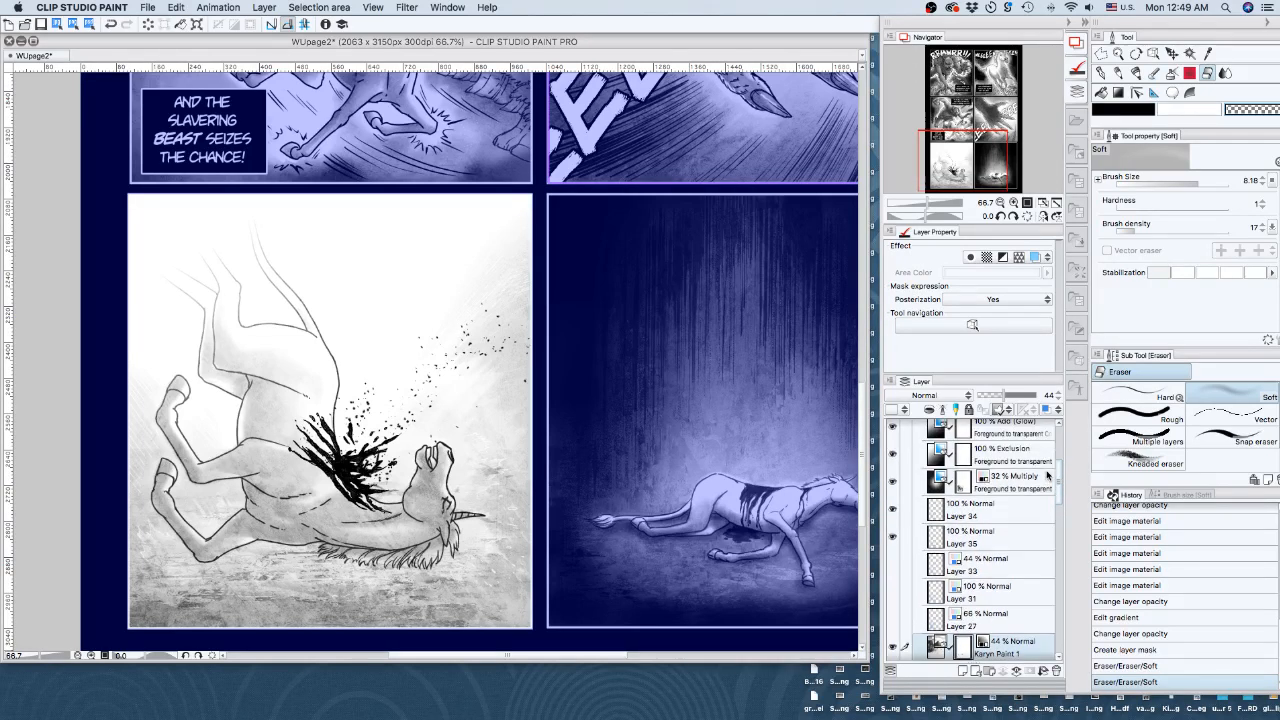
left_click(1047, 476)
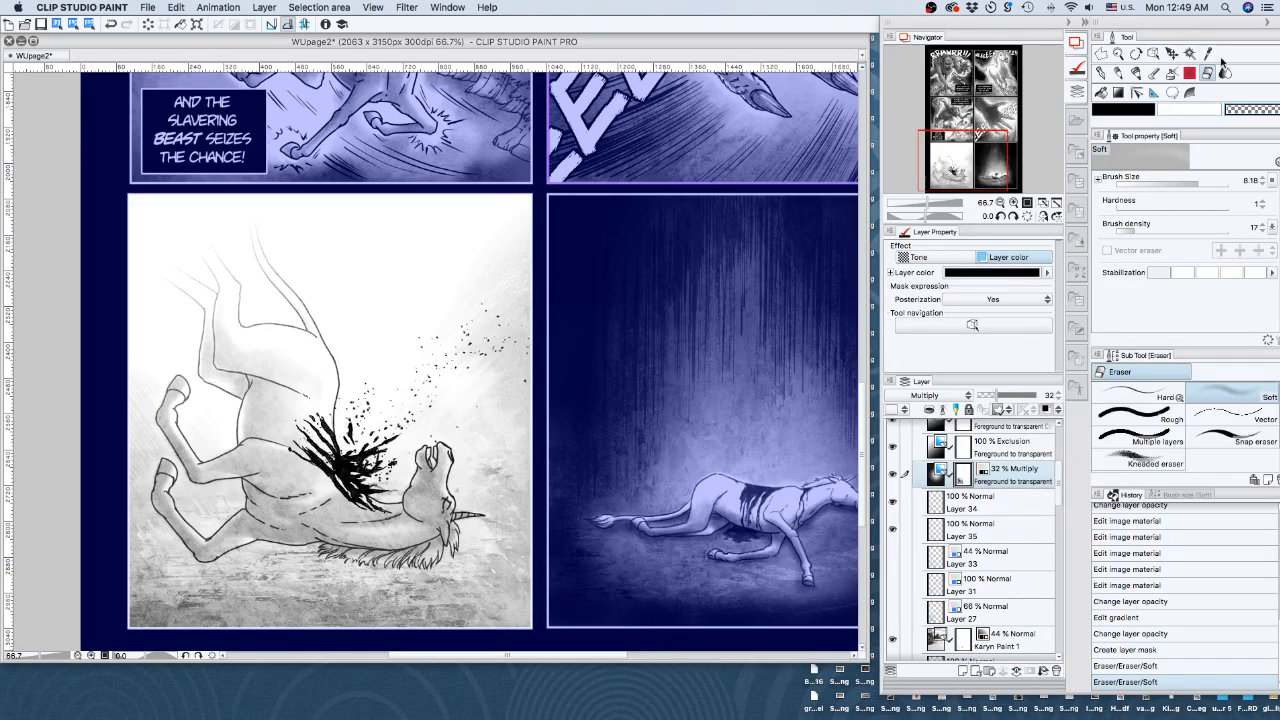
left_click(1172, 73)
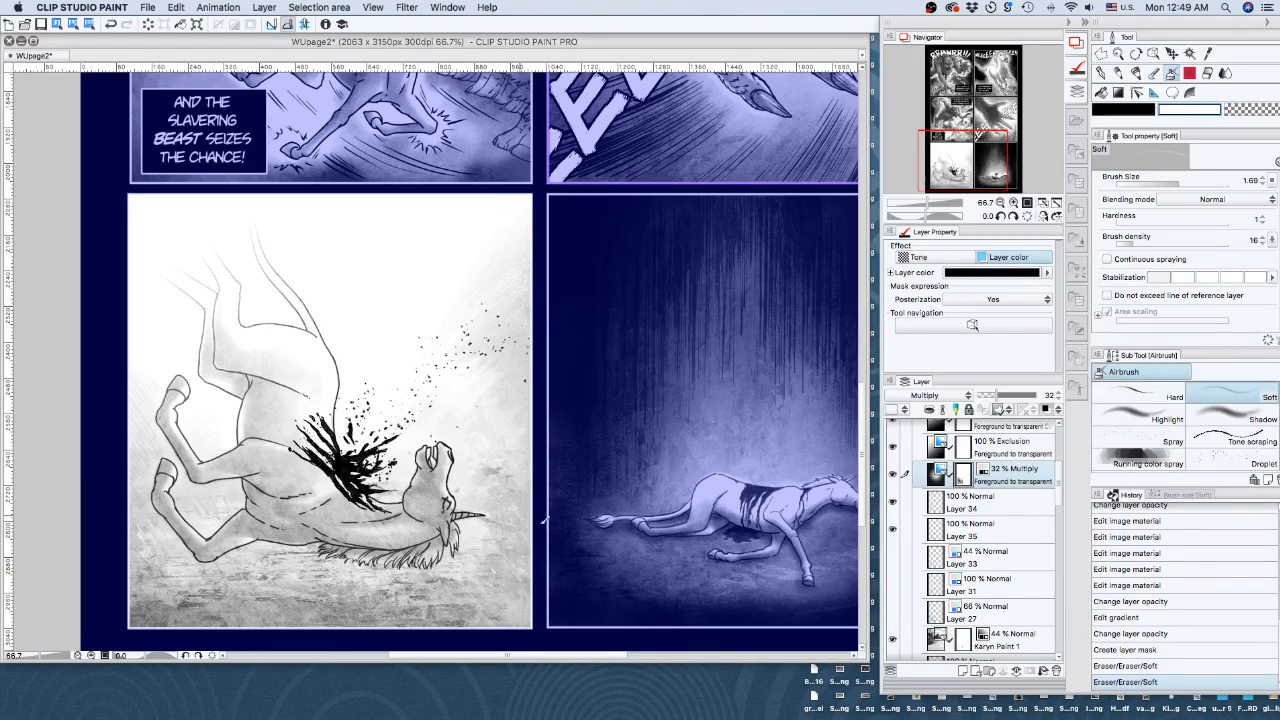
left_click(543, 520)
left_click(996, 398)
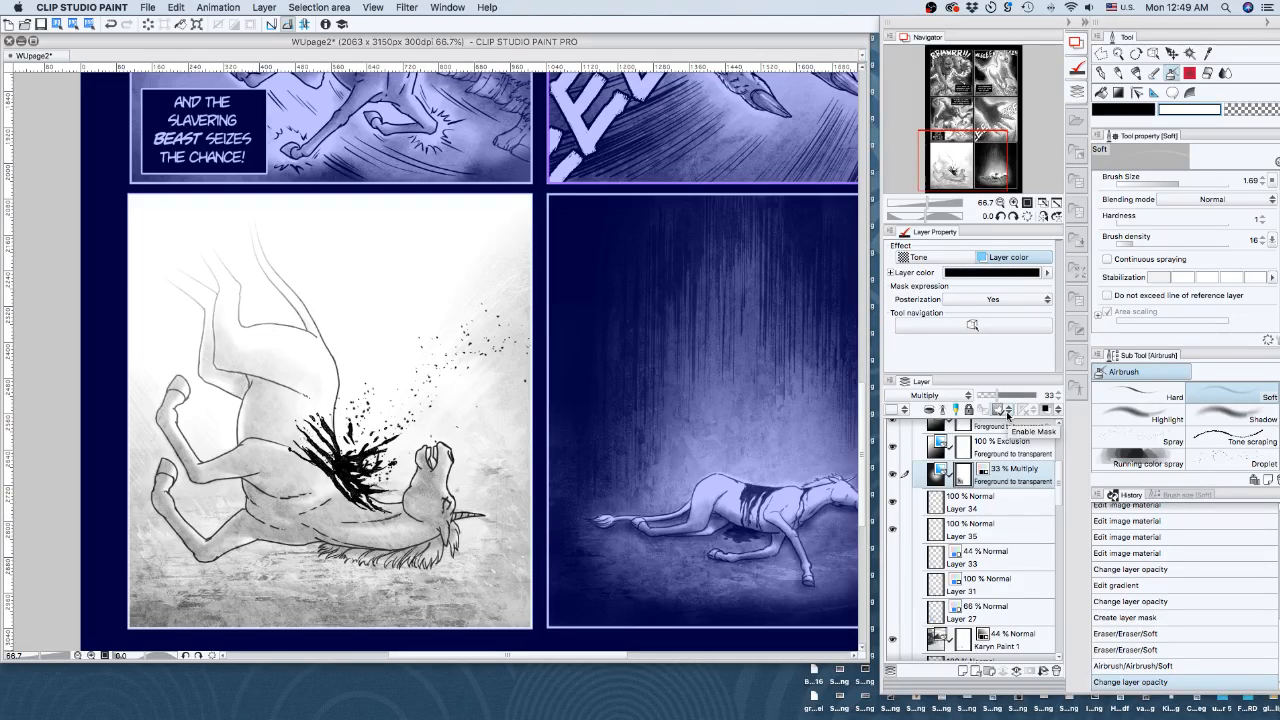
left_click(1016, 397)
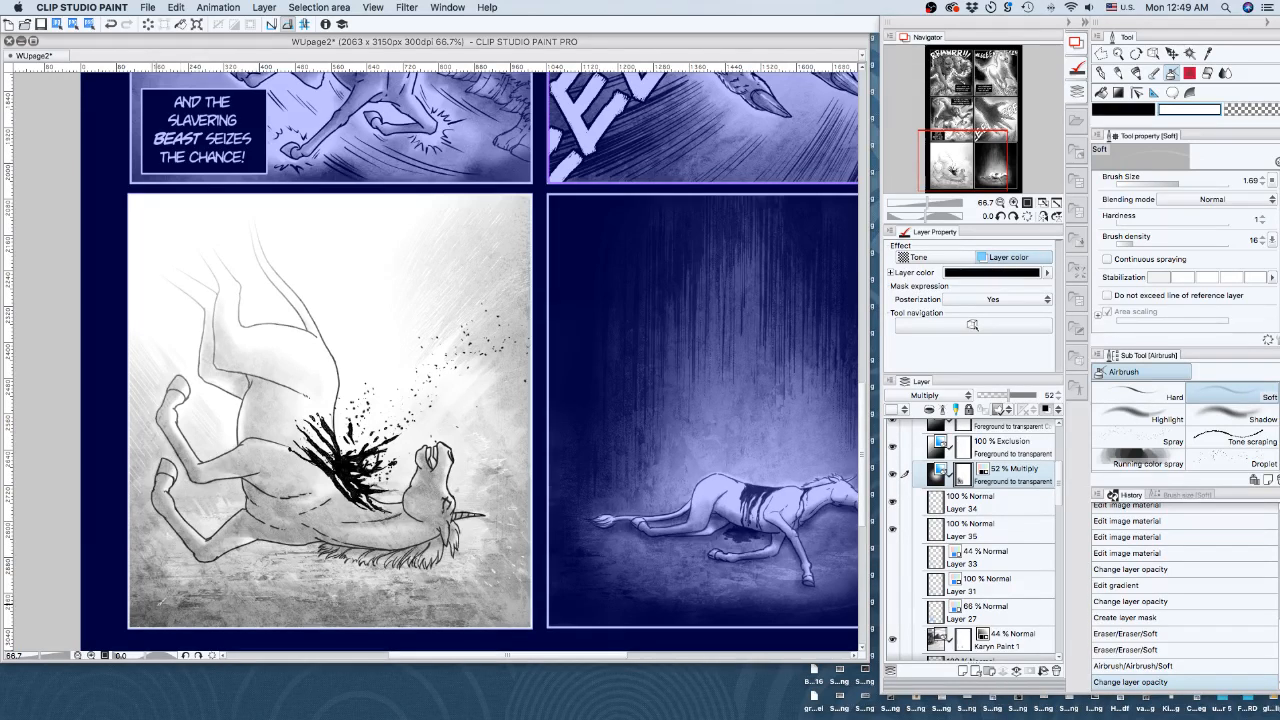
Airbrush the Multiply gradient's mask in white along the right side of Frame 5 and around the horse's lower hooves
left_click(558, 558)
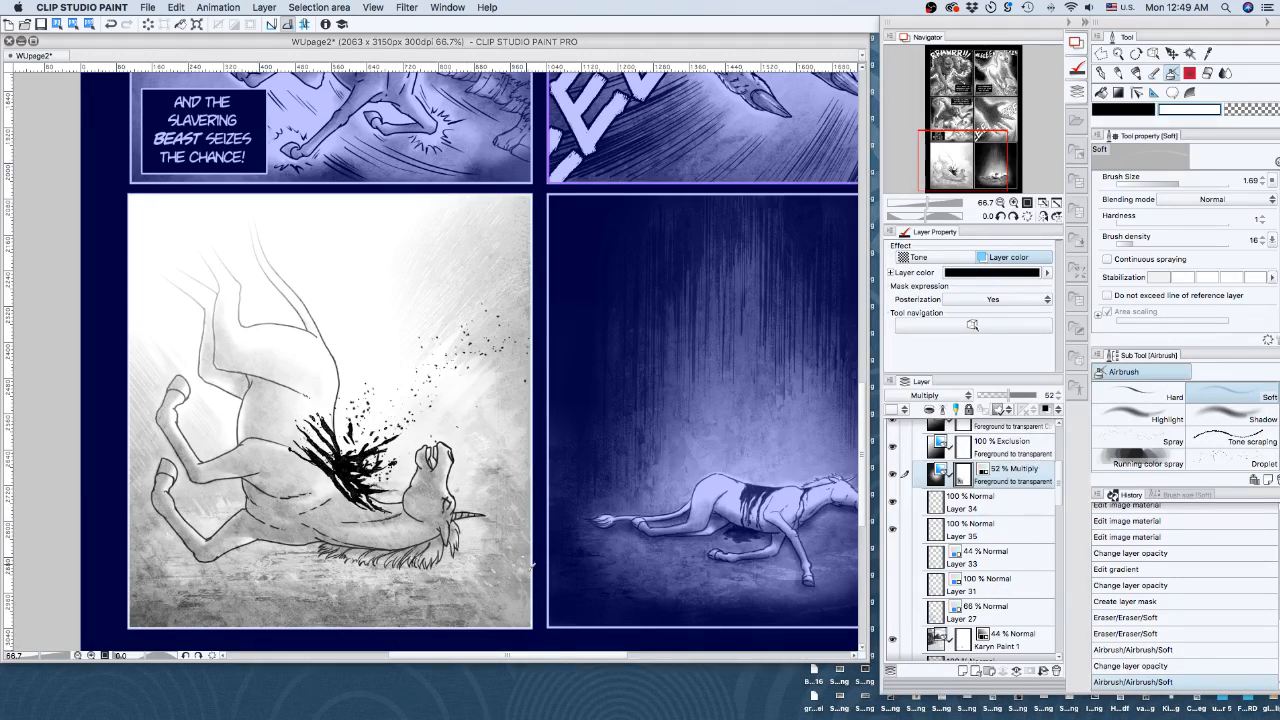
mouse_move(531, 566)
left_mouse_down()
mouse_move(510, 490)
mouse_move(393, 313)
left_mouse_up()
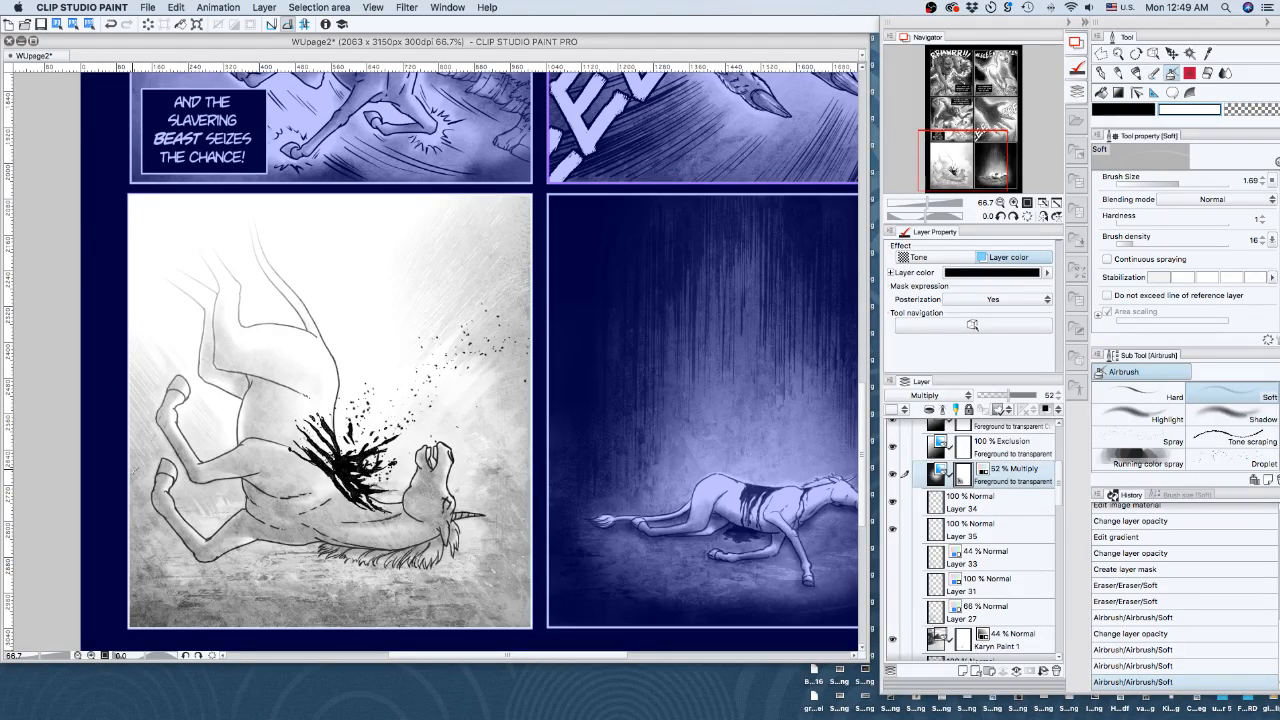
left_click_drag(133, 470, 210, 511)
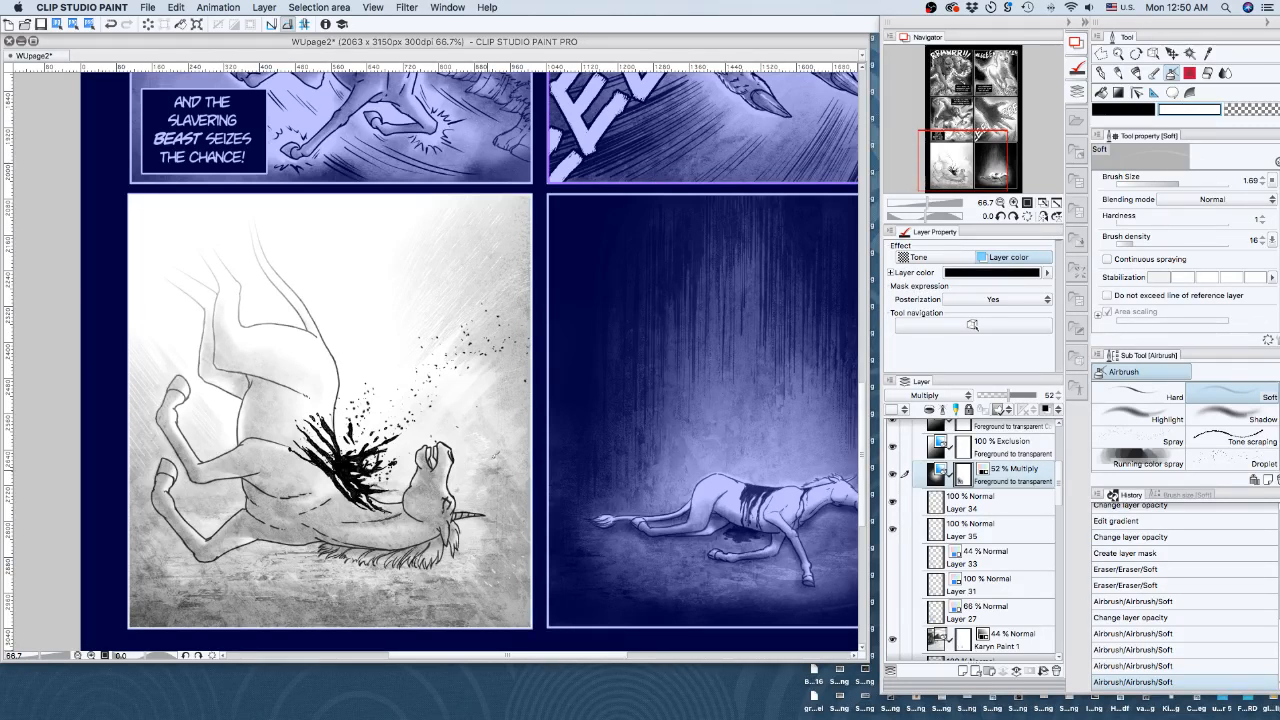
Enlarge the Soft airbrush to size 8.36 and blend the Multiply gradient's mask around the horse's hooves and head
left_click(1193, 183)
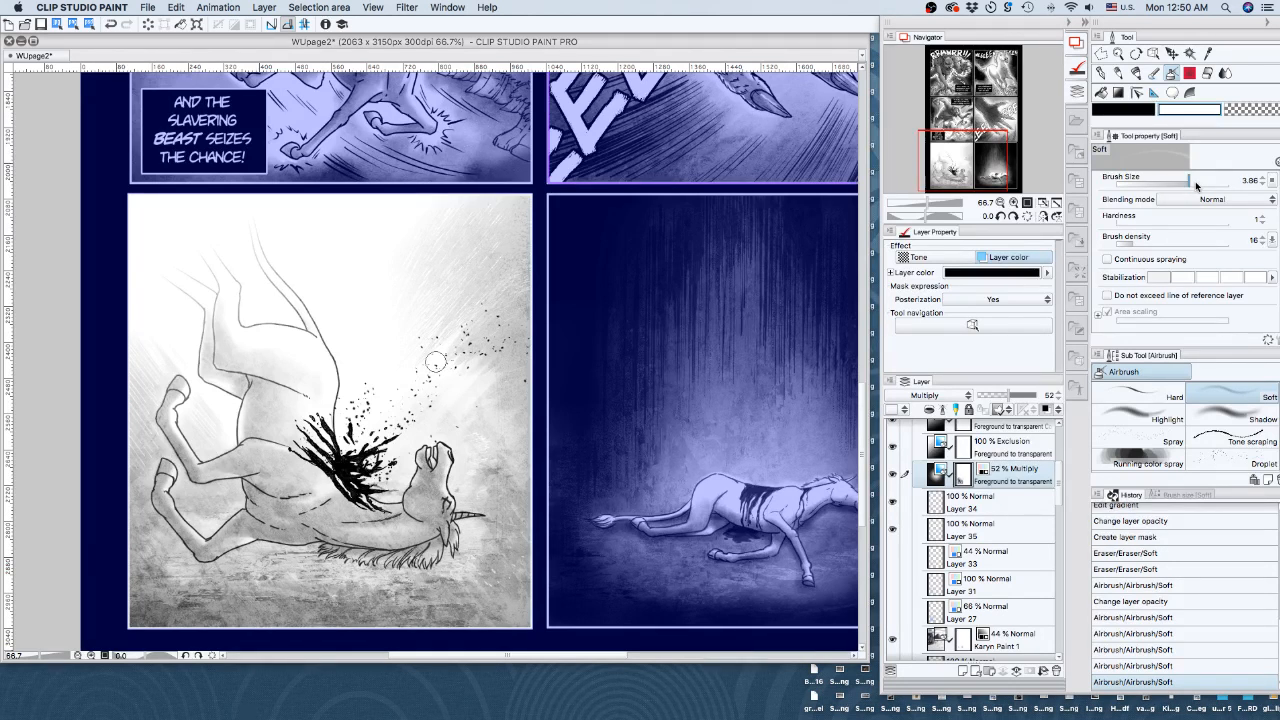
left_click(1198, 183)
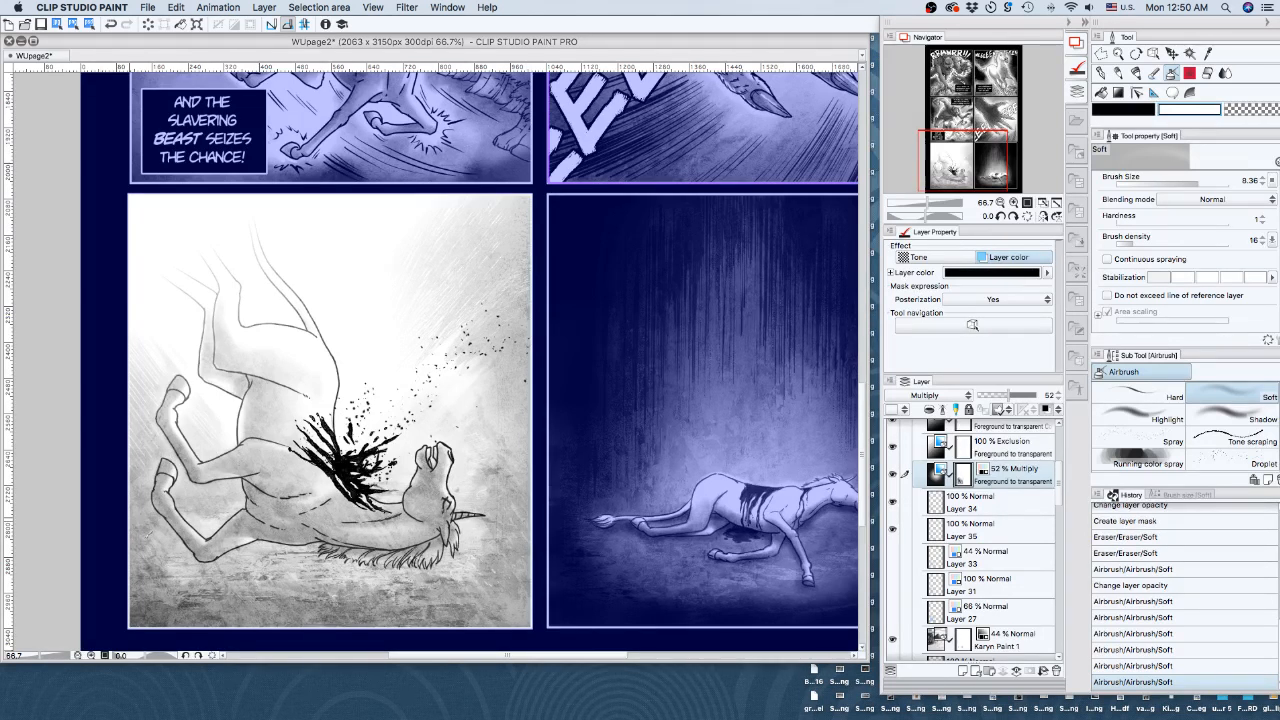
left_click_drag(148, 536, 198, 496)
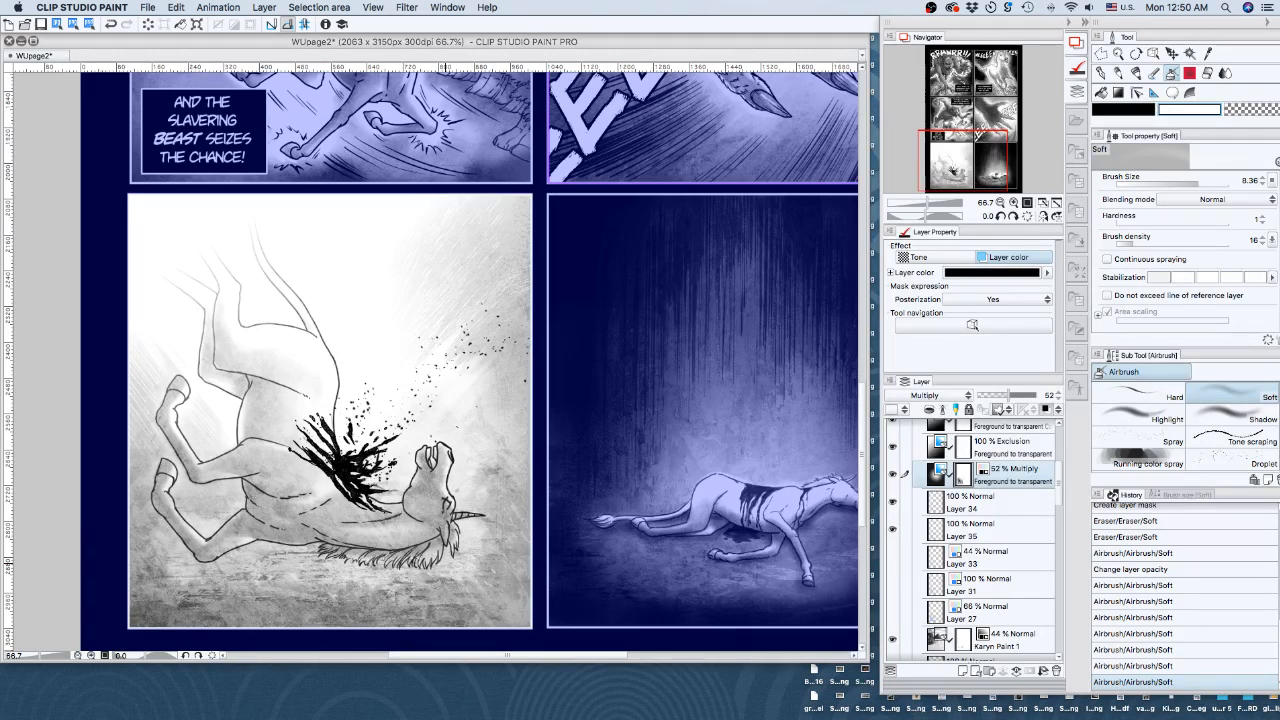
left_click_drag(445, 563, 445, 463)
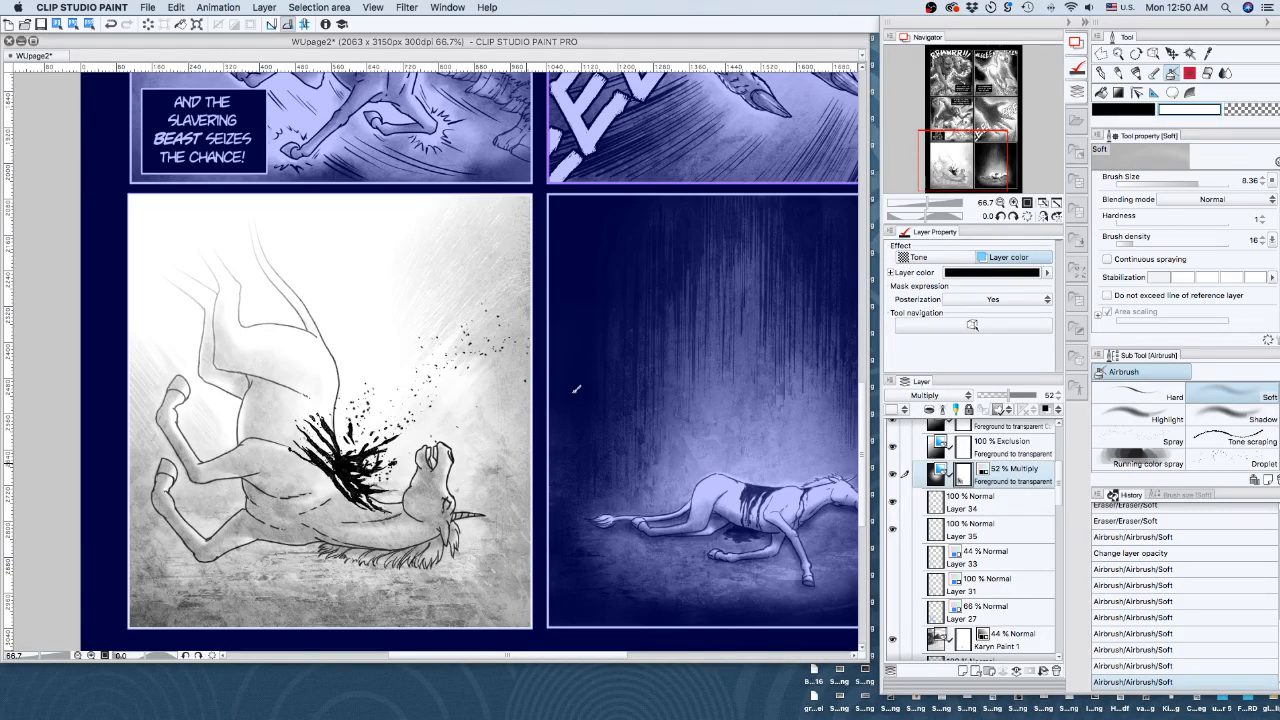
Adjust the Multiply gradient's opacity to 65%, comparing Frame 5 with the Exclusion gradient hidden and shown along the way
left_click(1019, 396)
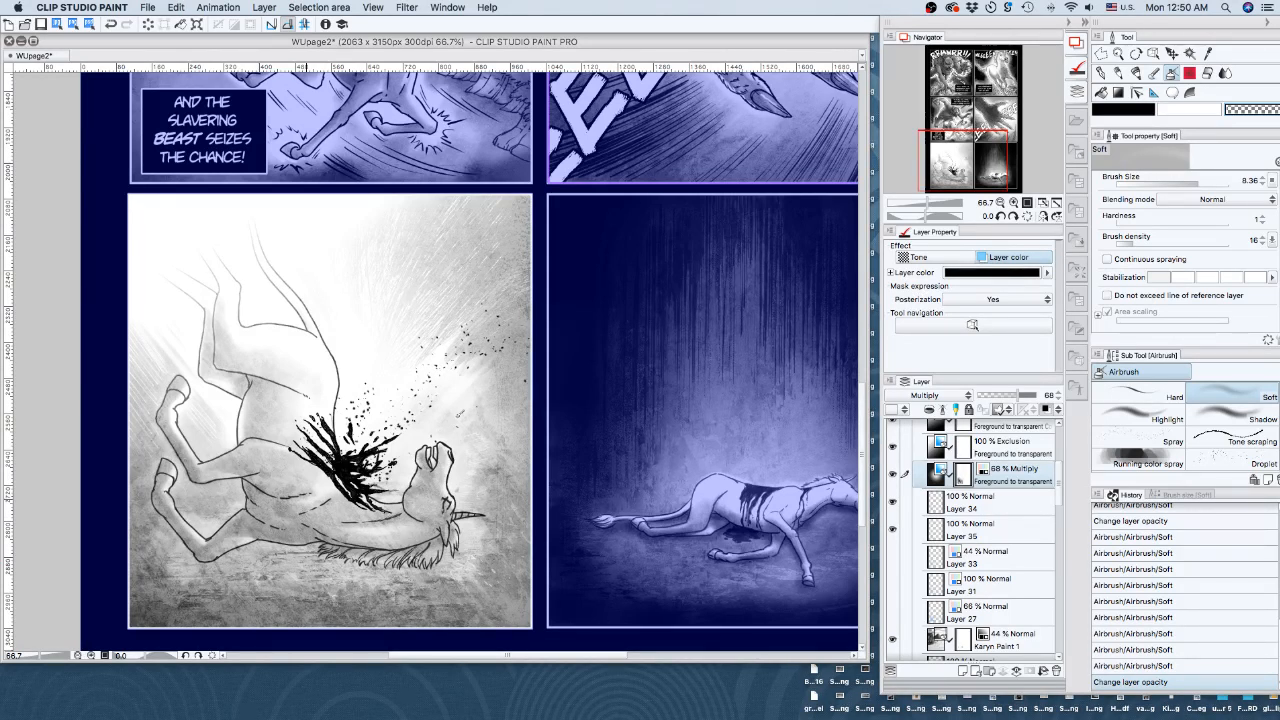
left_click(1018, 396)
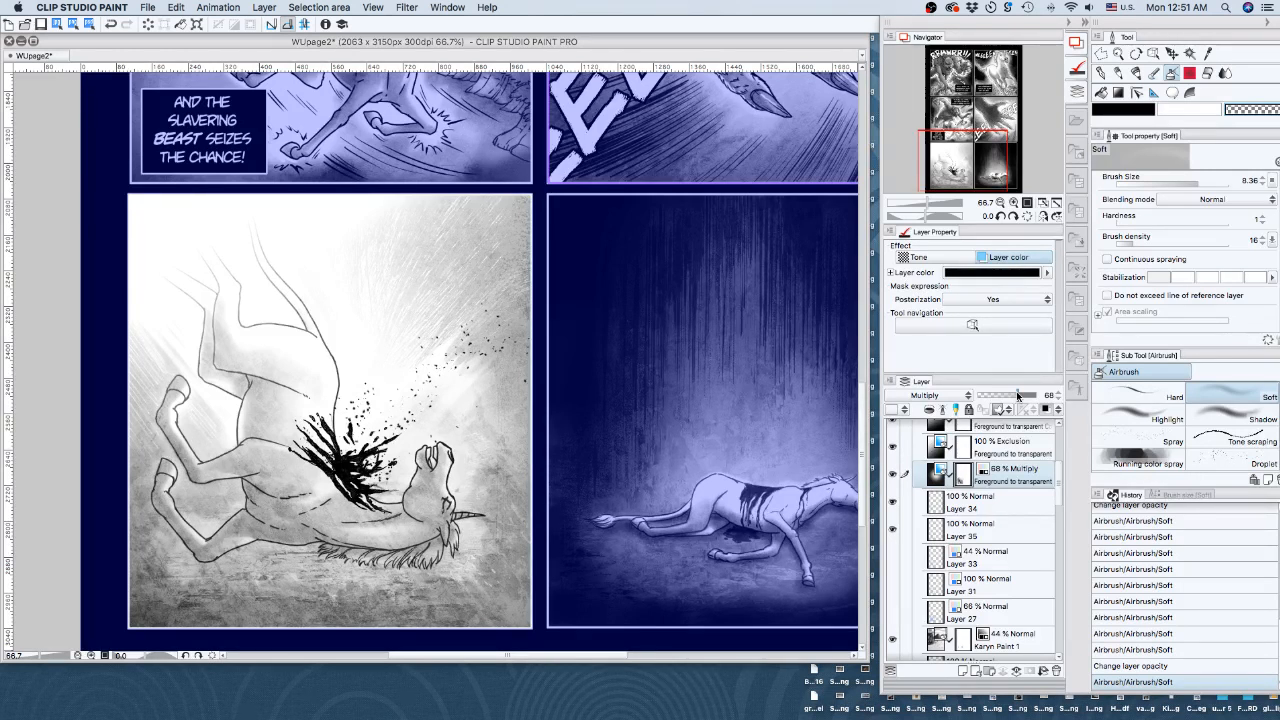
left_click_drag(1018, 397, 1006, 395)
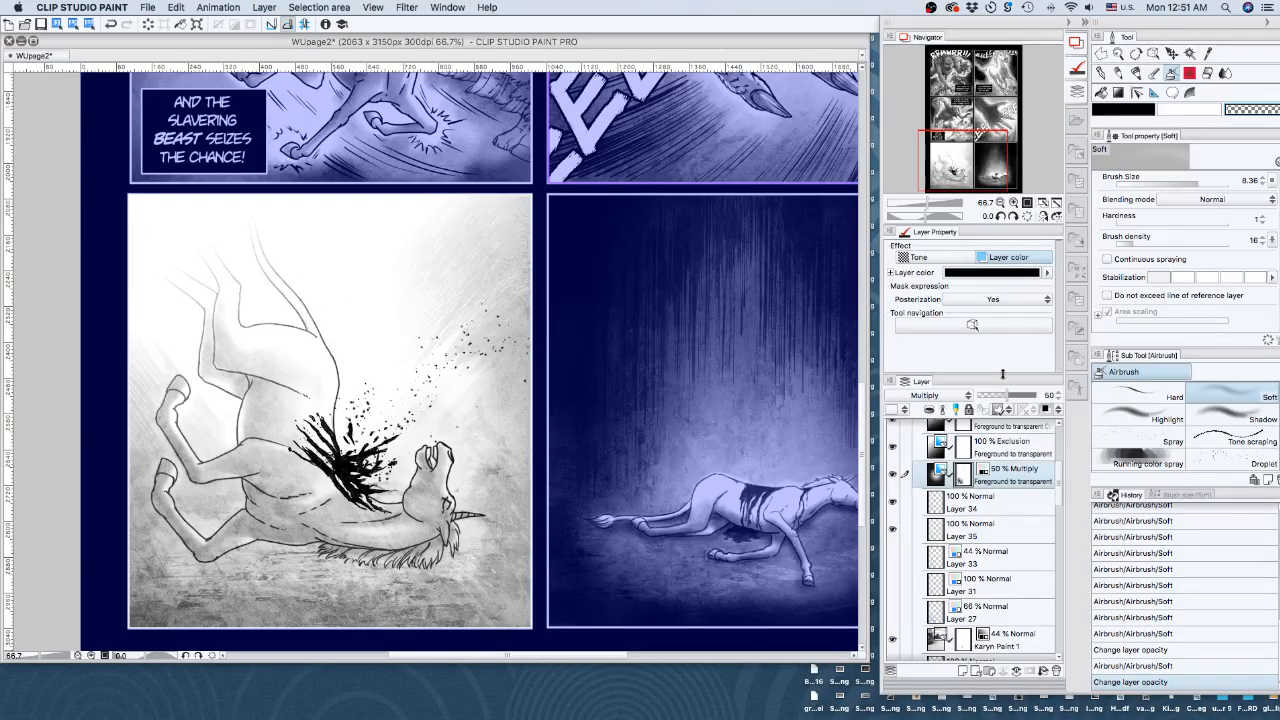
left_click(893, 448)
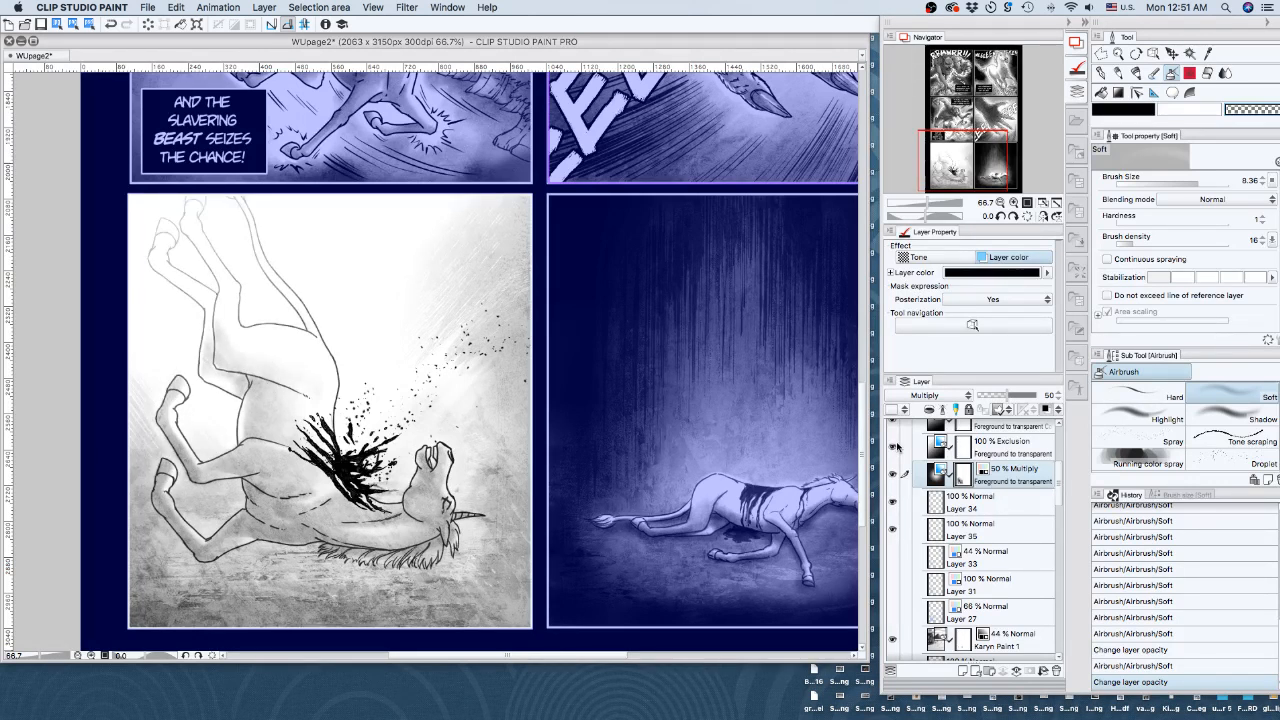
left_click(897, 447)
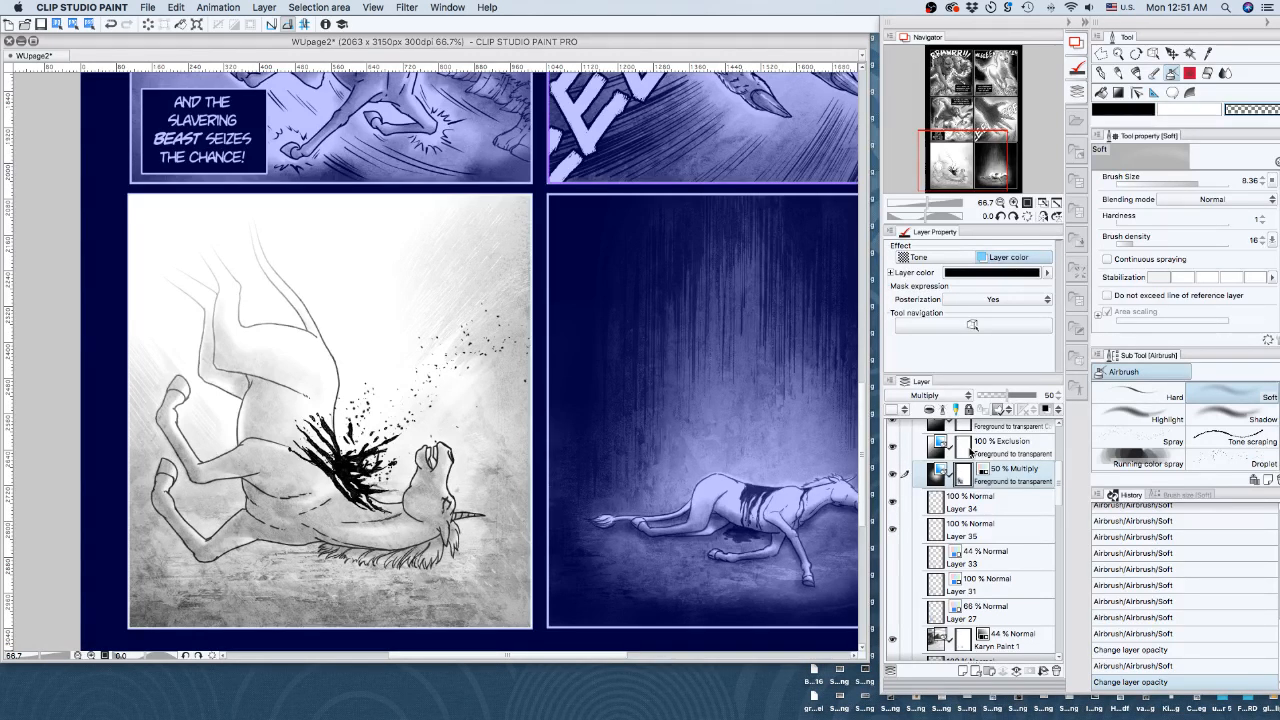
left_click(1003, 396)
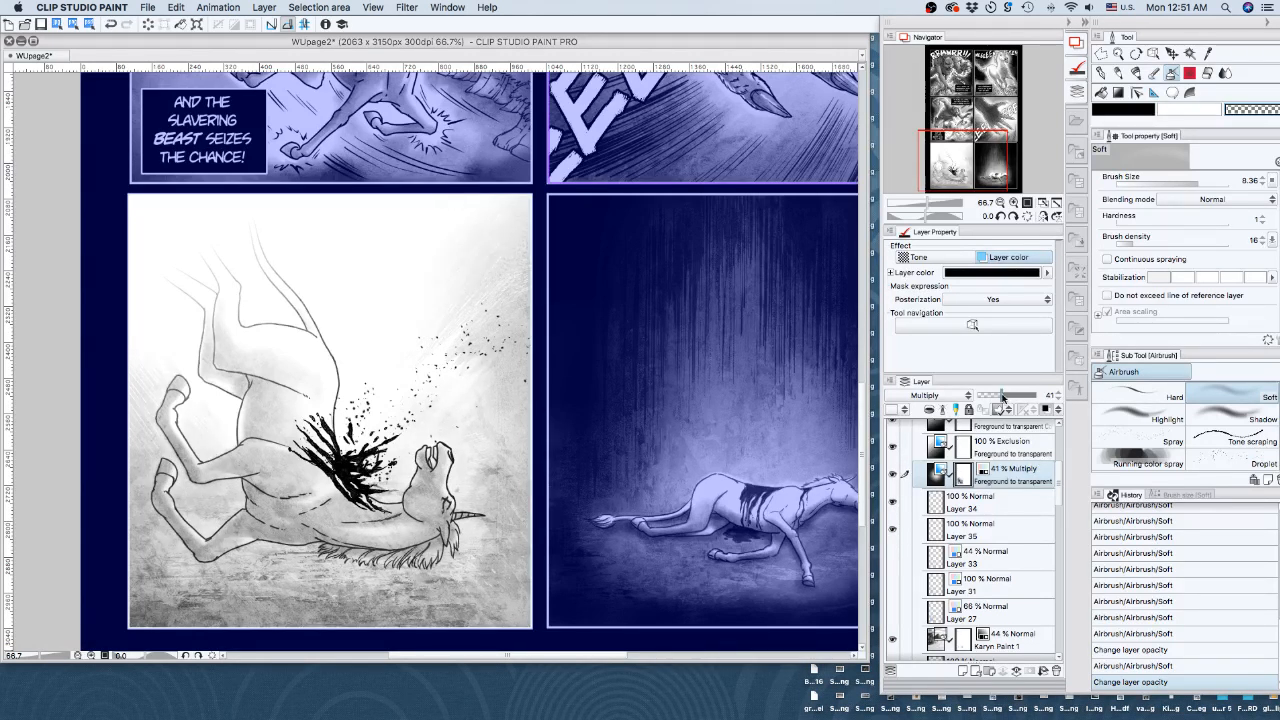
left_click_drag(1003, 396, 1017, 396)
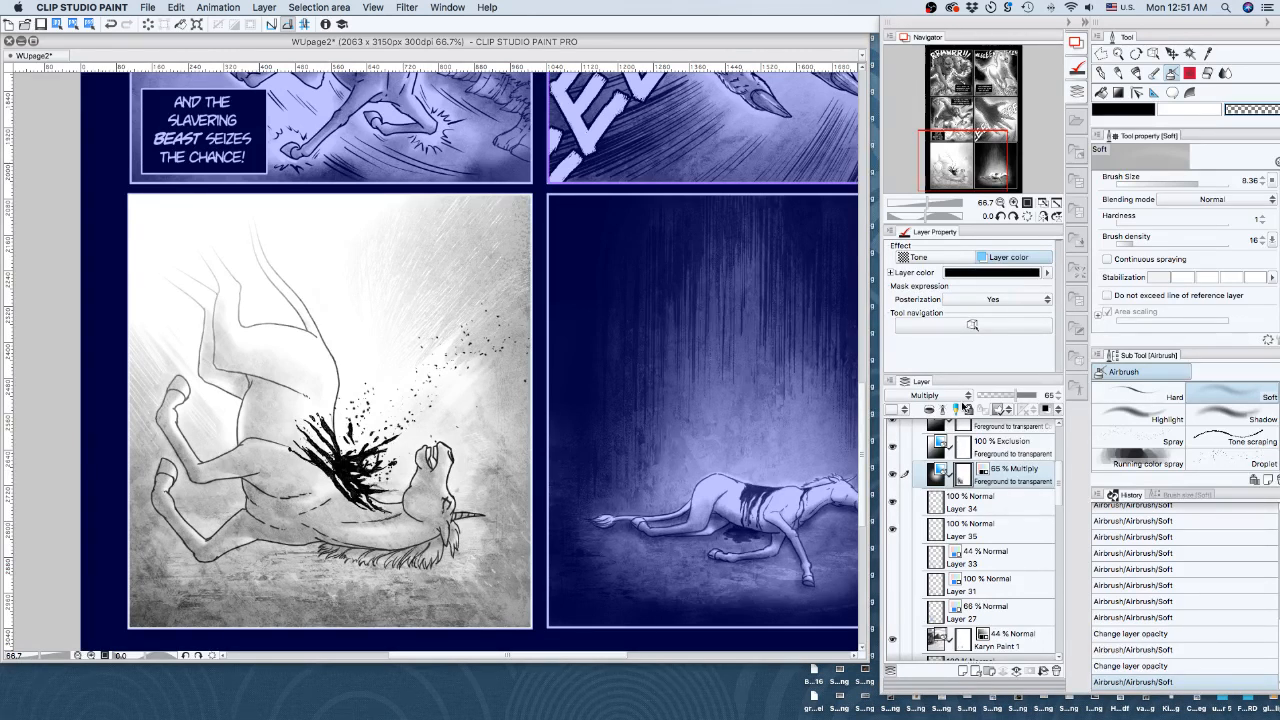
Airbrush the Karyn Paint 1 layer's mask with transparent color beside the horse's head and over its neck
left_click(1012, 640)
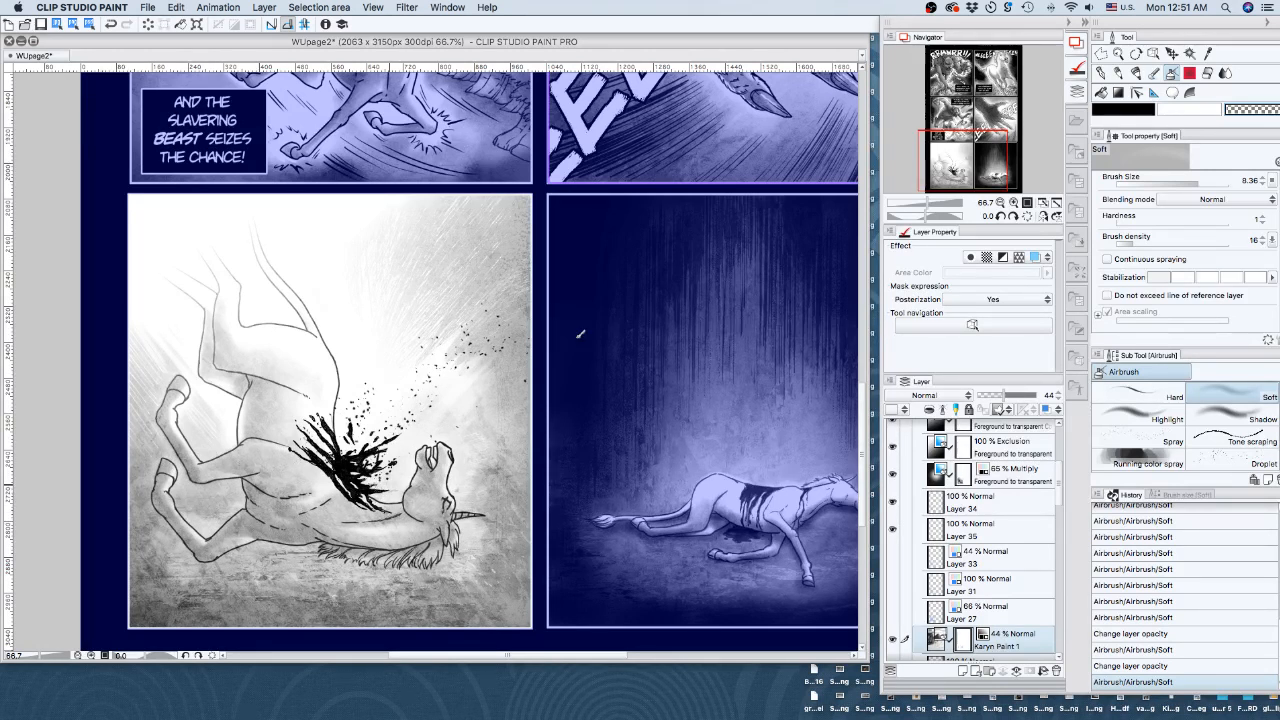
left_click(485, 435)
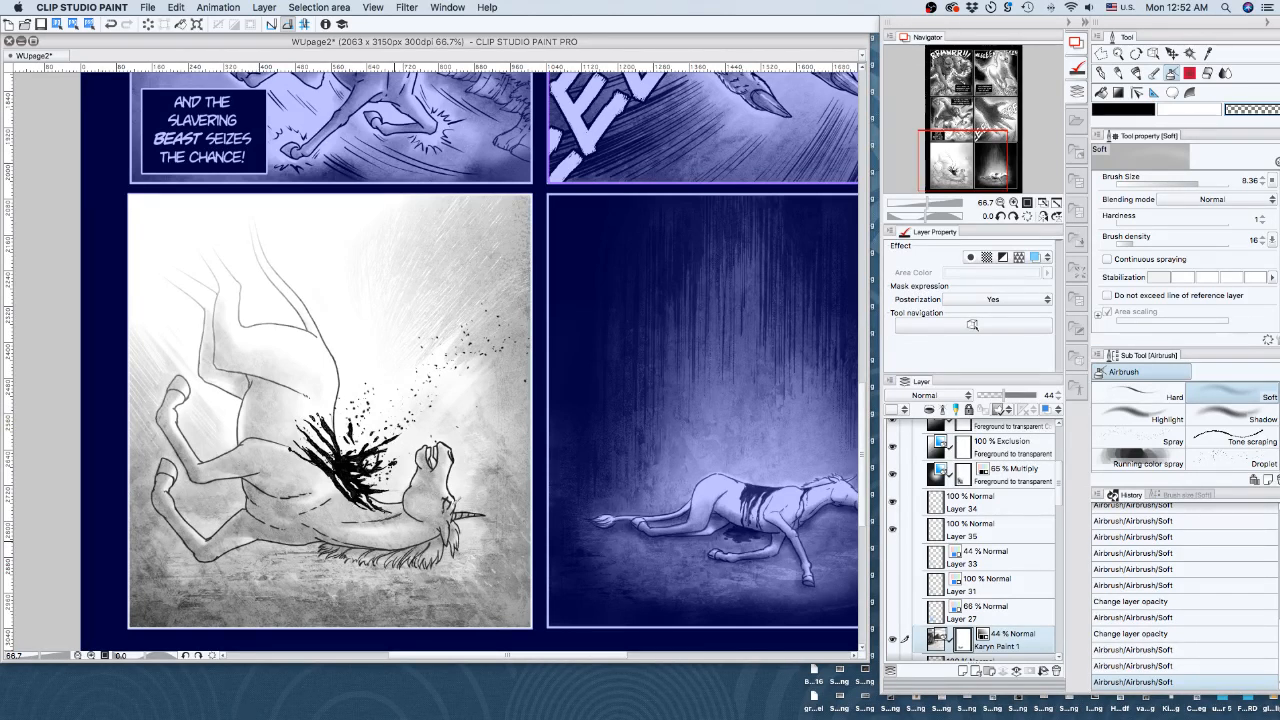
left_click_drag(348, 507, 335, 531)
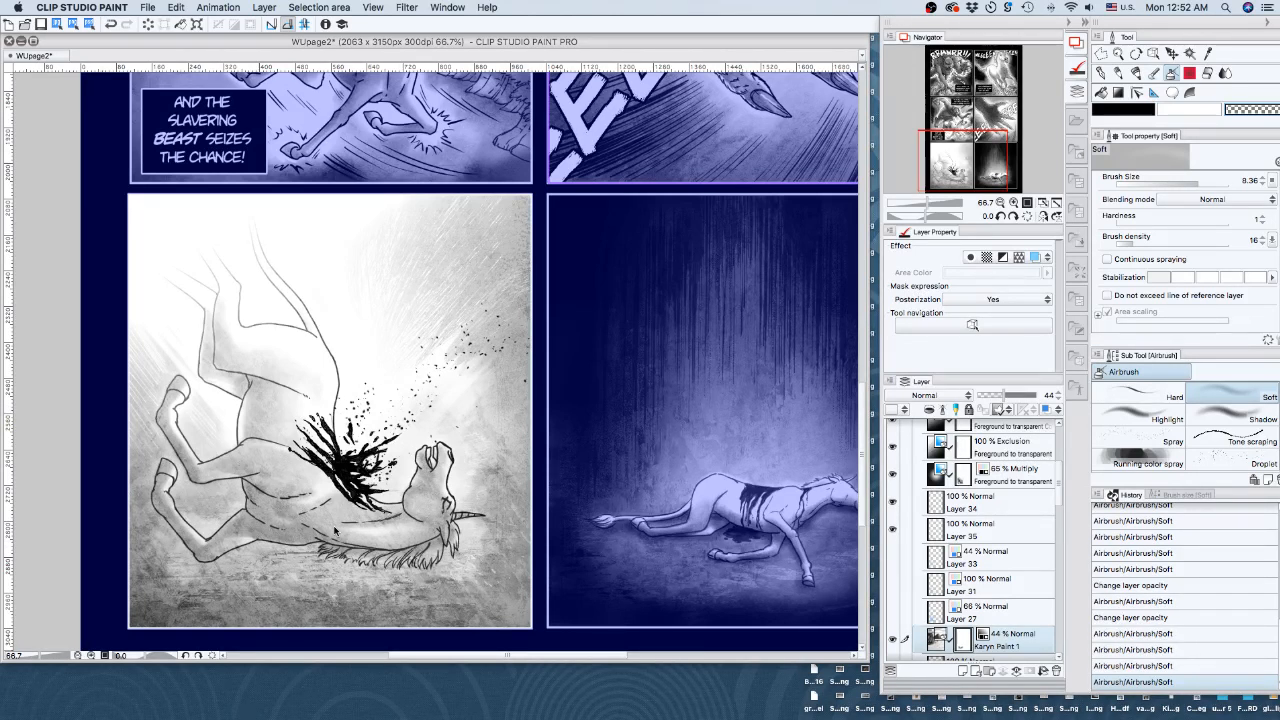
Compare Frame 5 with the Background Soft light texture hidden and shown, and set the DaniDrawssampletexture02 layer's opacity to 52%
left_click(1012, 474)
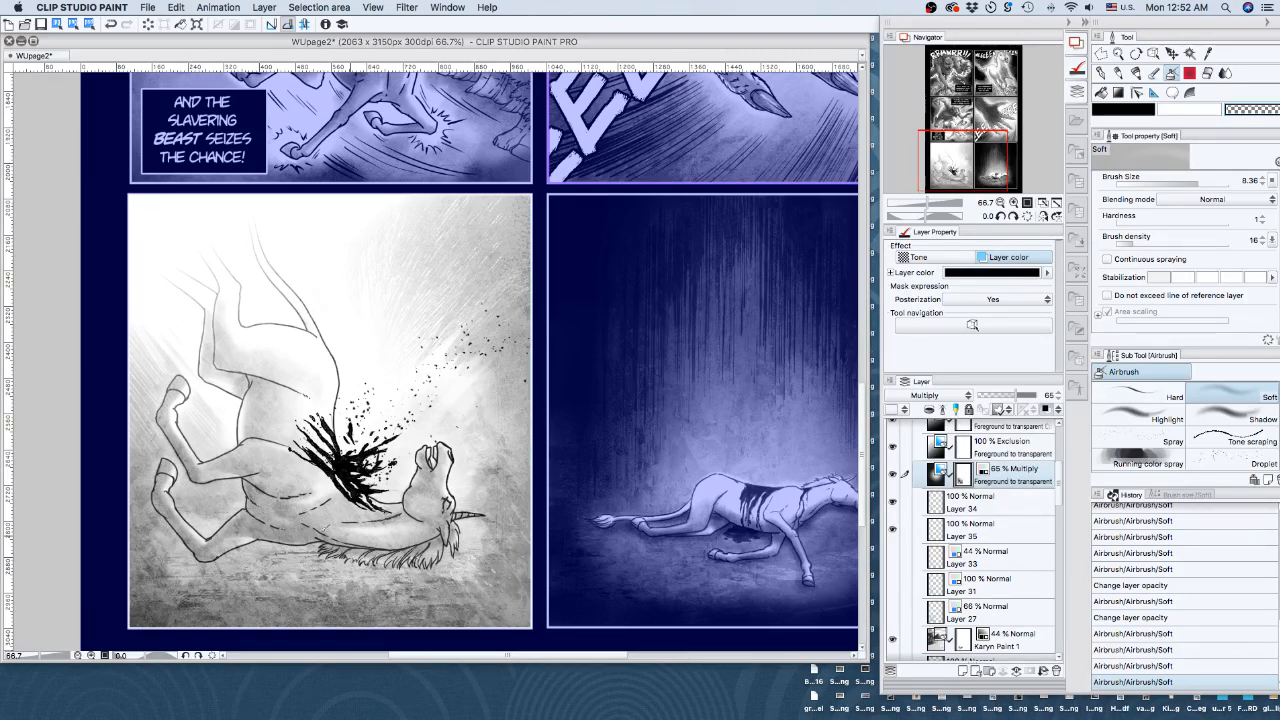
left_click(1010, 447)
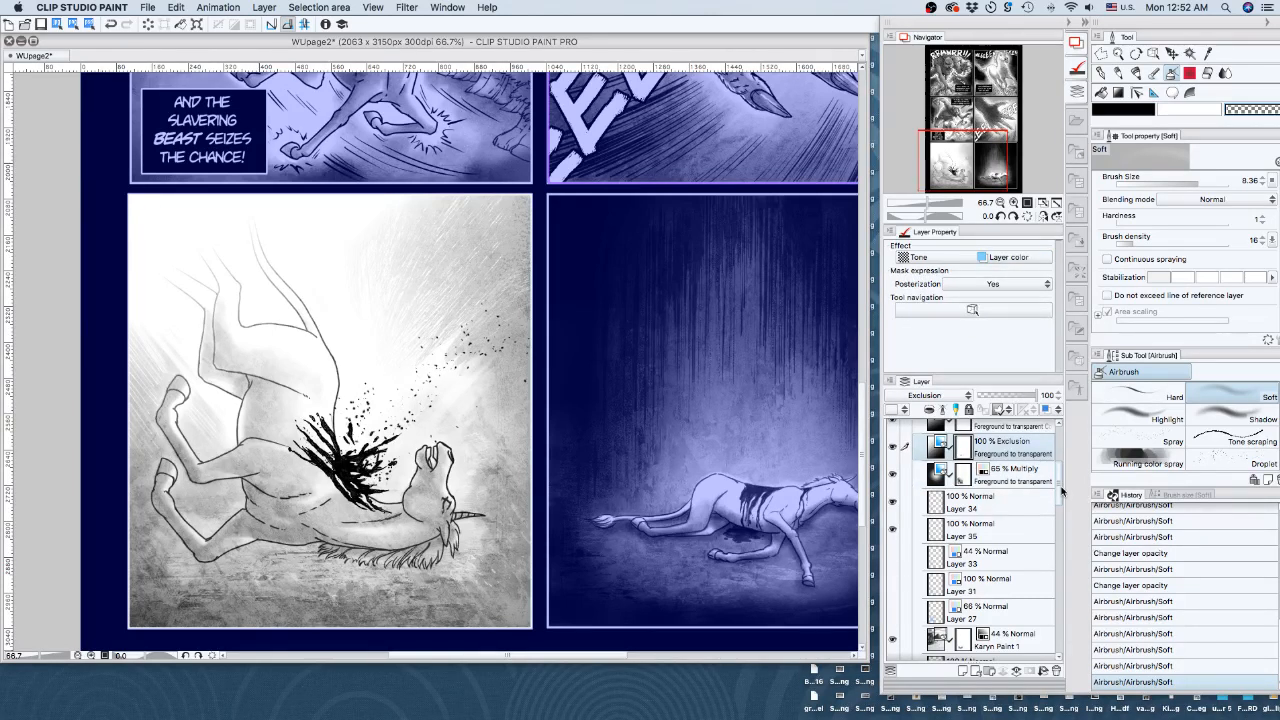
scroll(1062, 490, "up", 3)
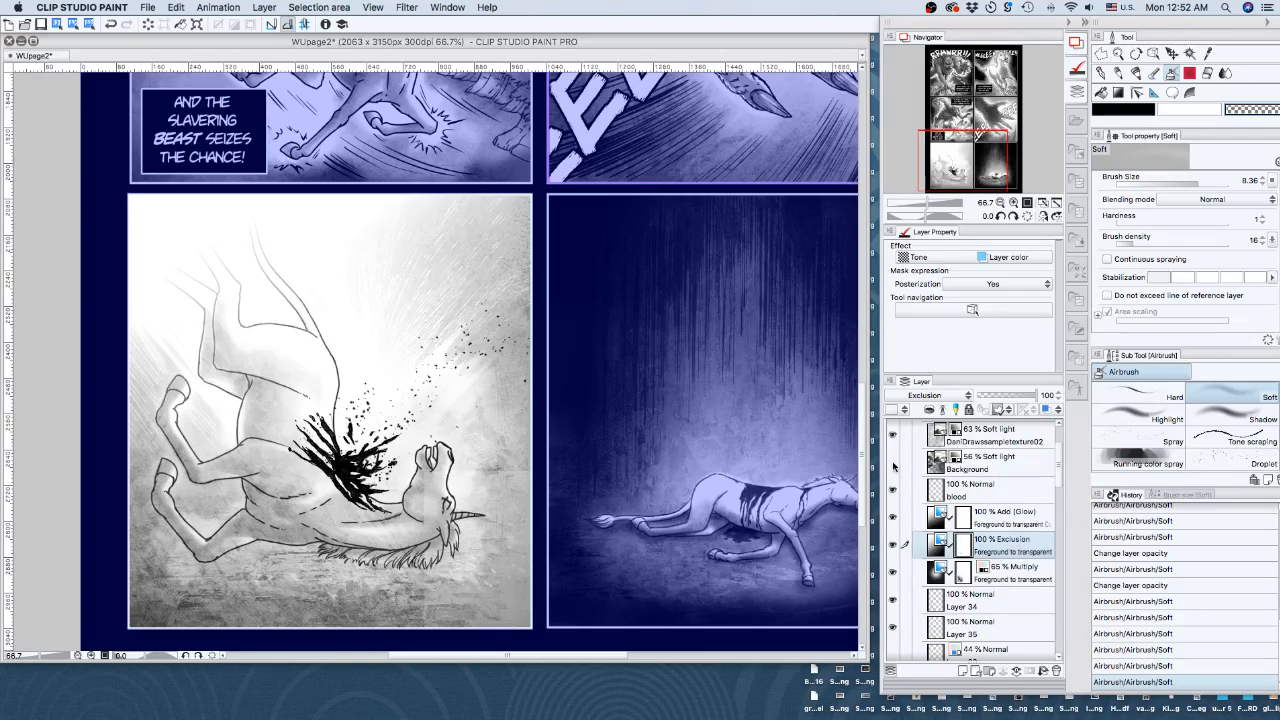
left_click(893, 463)
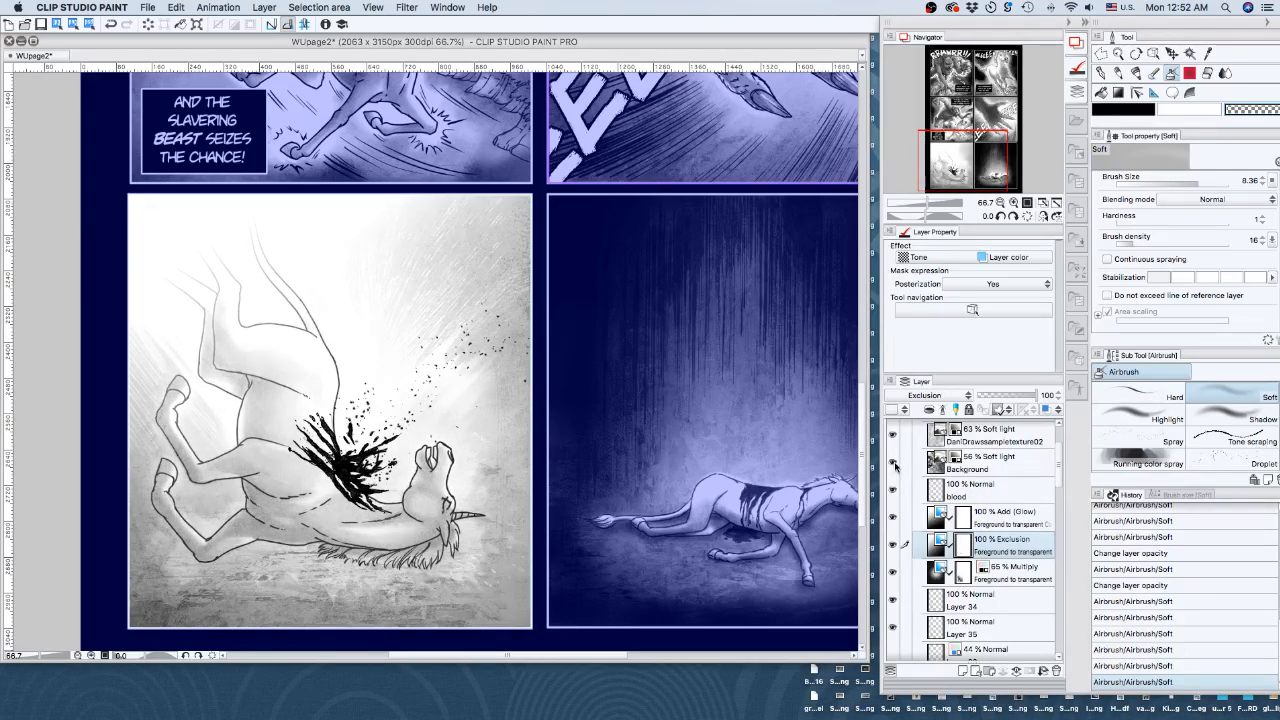
left_click(893, 463)
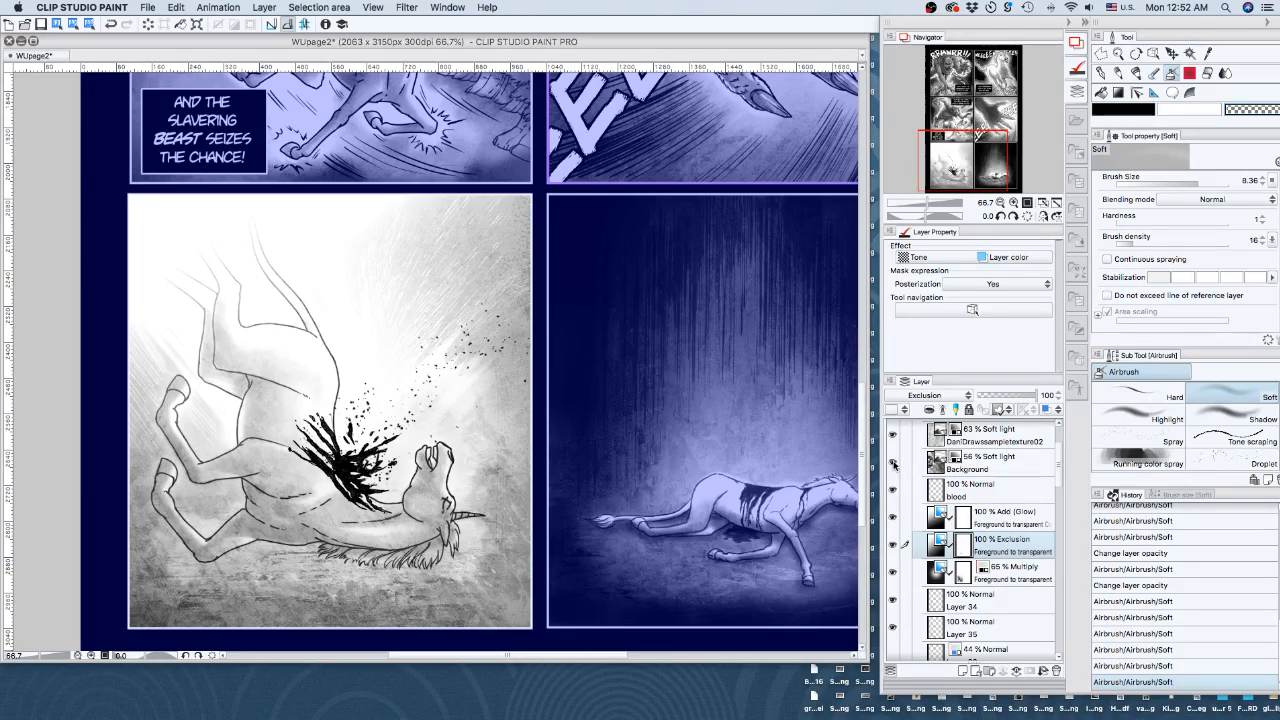
left_click(893, 463)
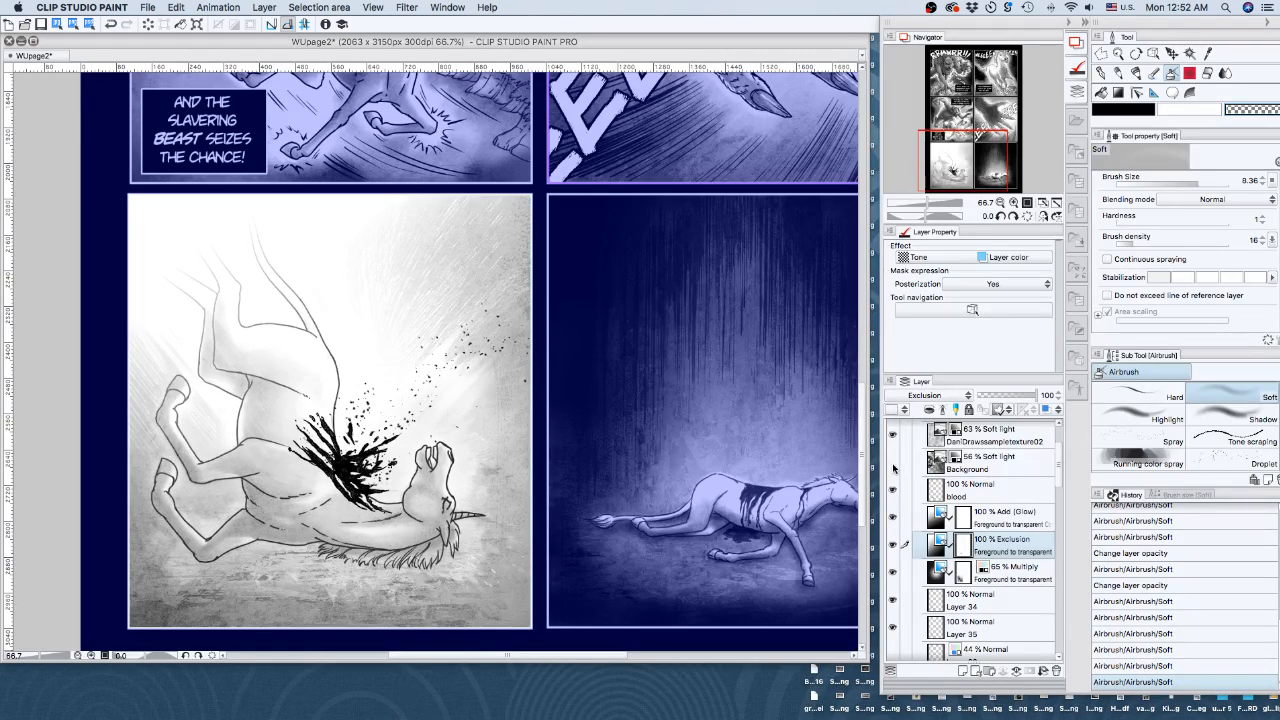
left_click(893, 463)
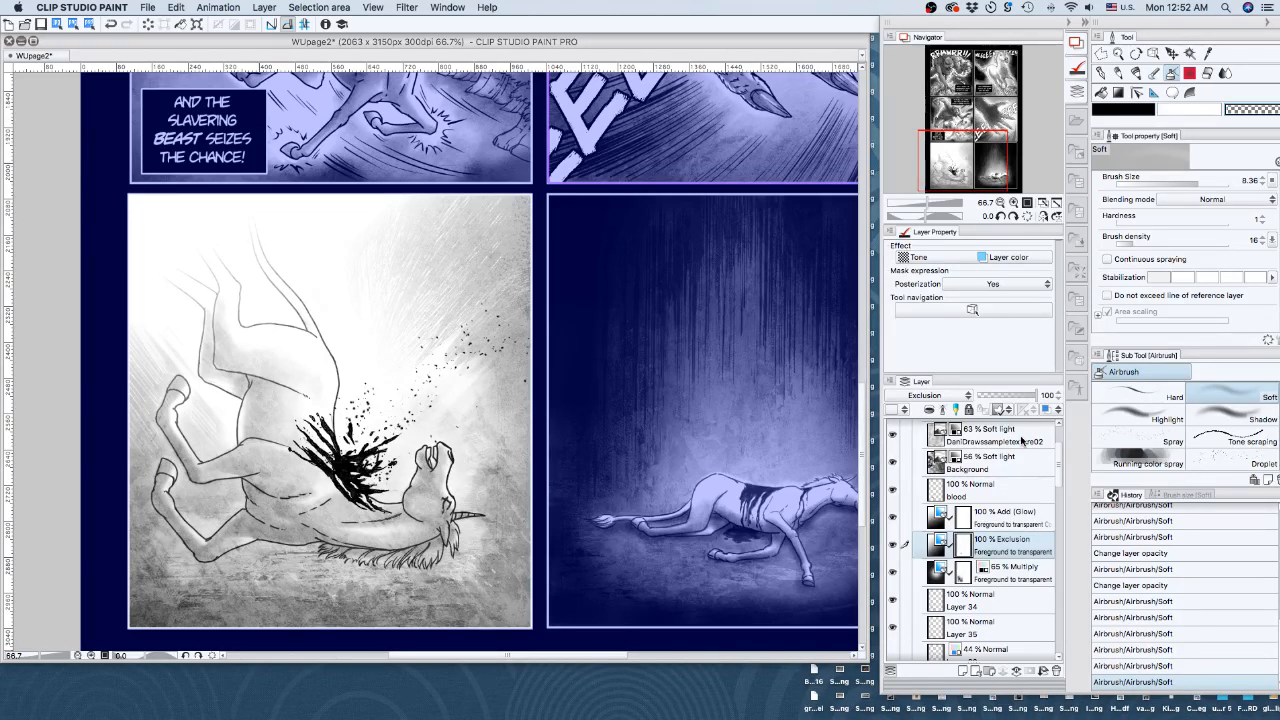
left_click(1021, 440)
left_click(1010, 395)
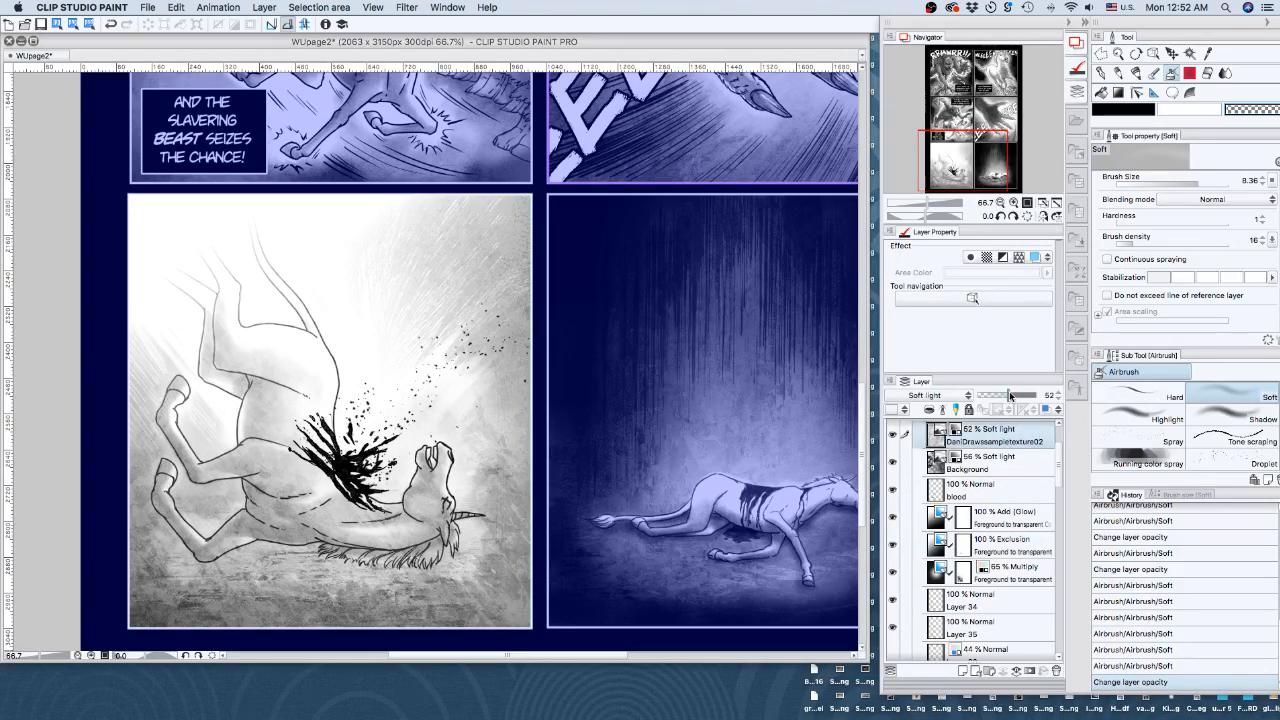
Hide the Background texture and airbrush the Multiply gradient's mask across the ground beneath the horse and around its lower legs
left_click(898, 463)
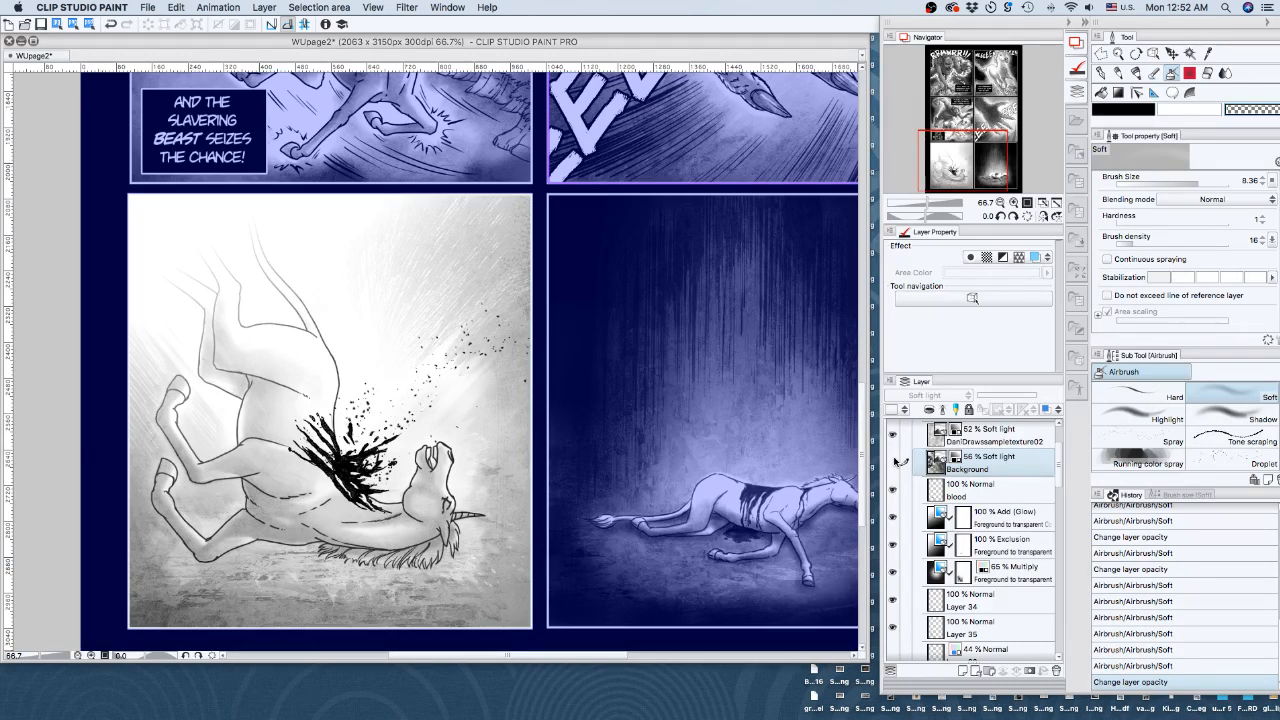
left_click(962, 572)
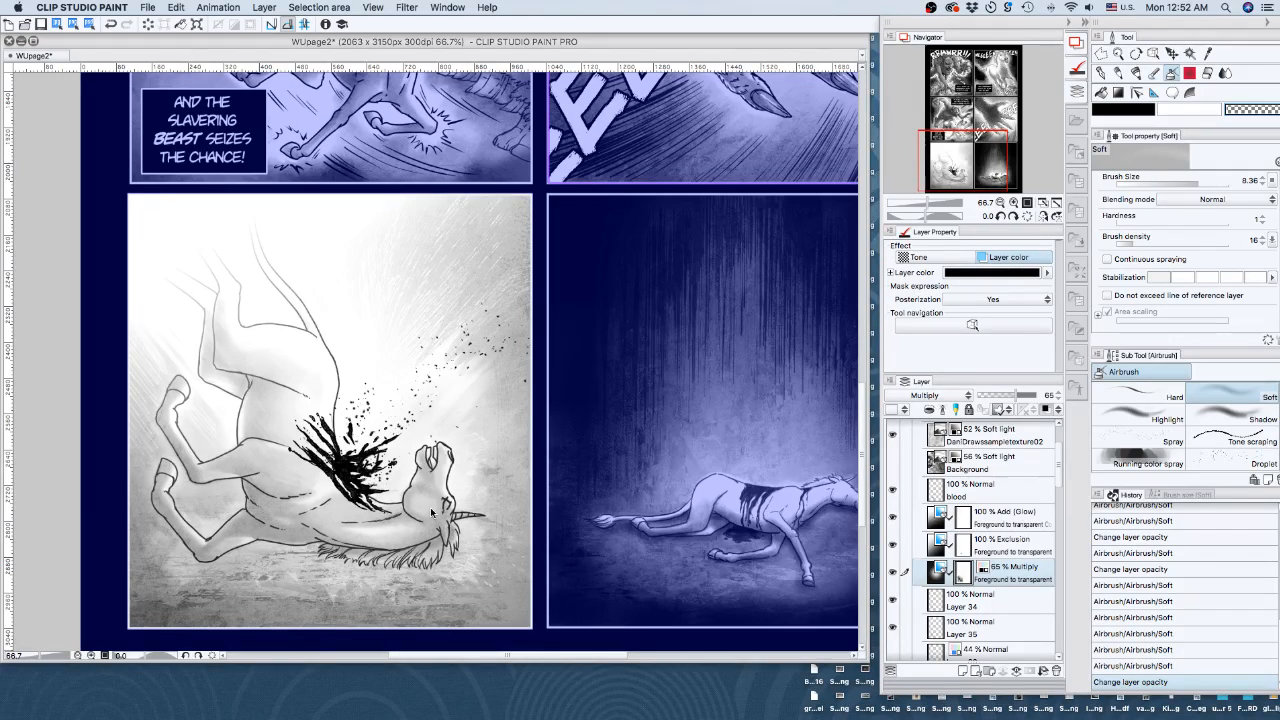
mouse_move(448, 530)
left_mouse_down()
mouse_move(505, 600)
mouse_move(170, 546)
left_mouse_up()
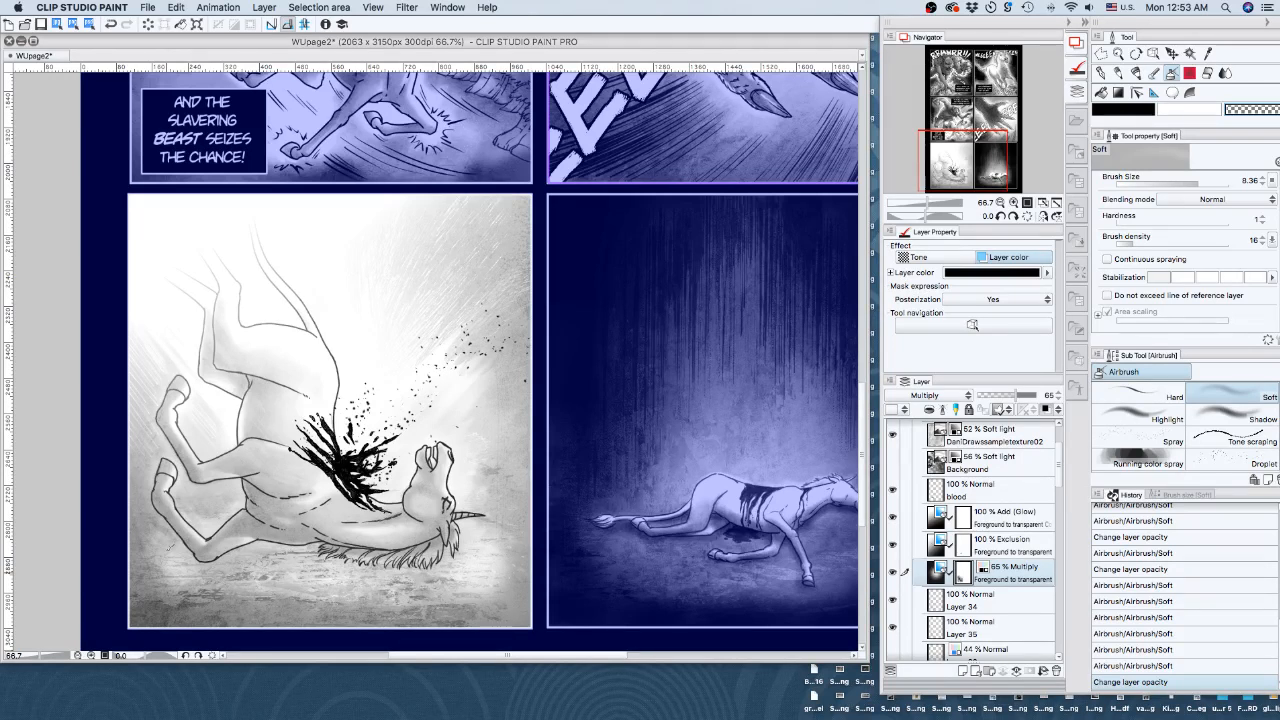
left_click_drag(420, 594, 503, 548)
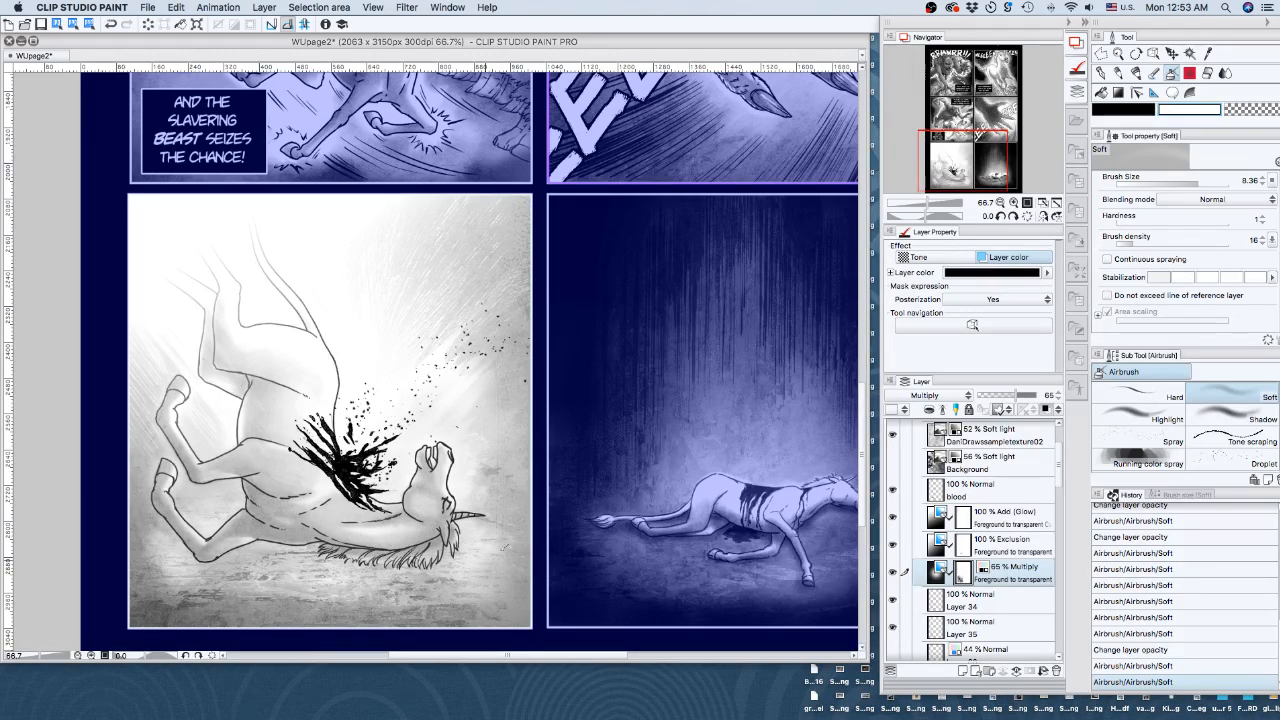
left_click_drag(500, 550, 128, 543)
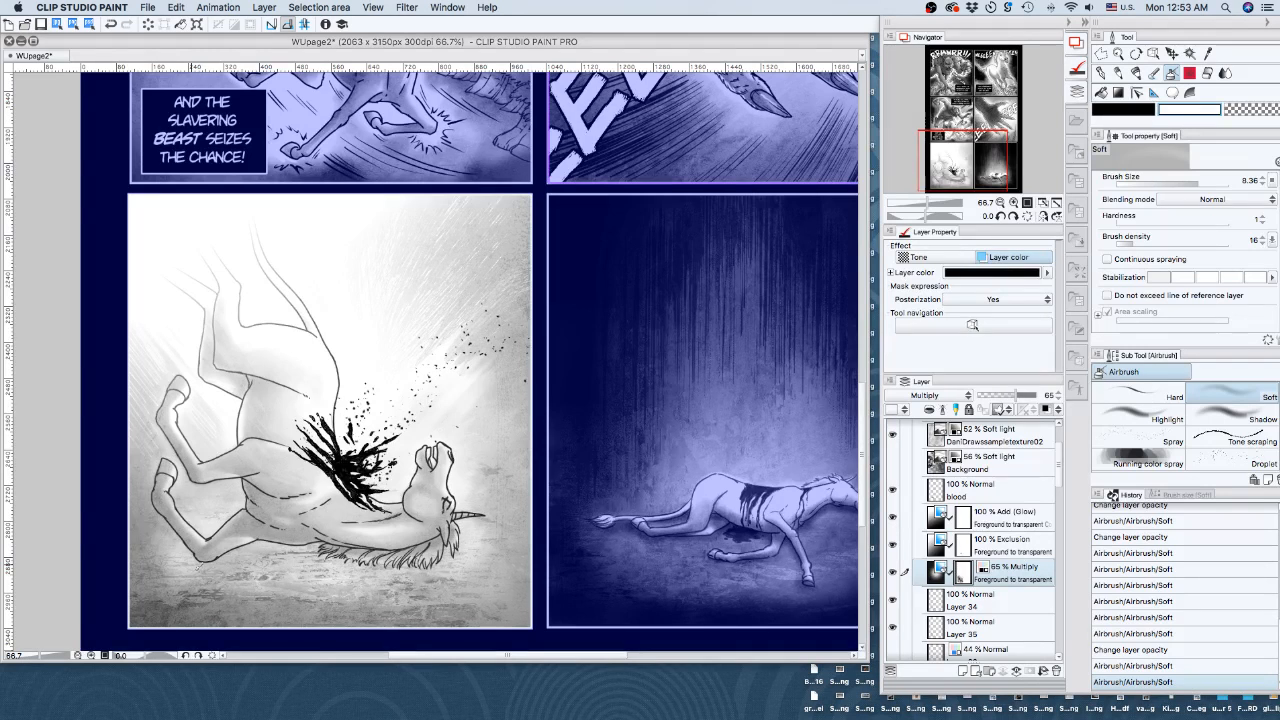
left_click_drag(172, 560, 192, 578)
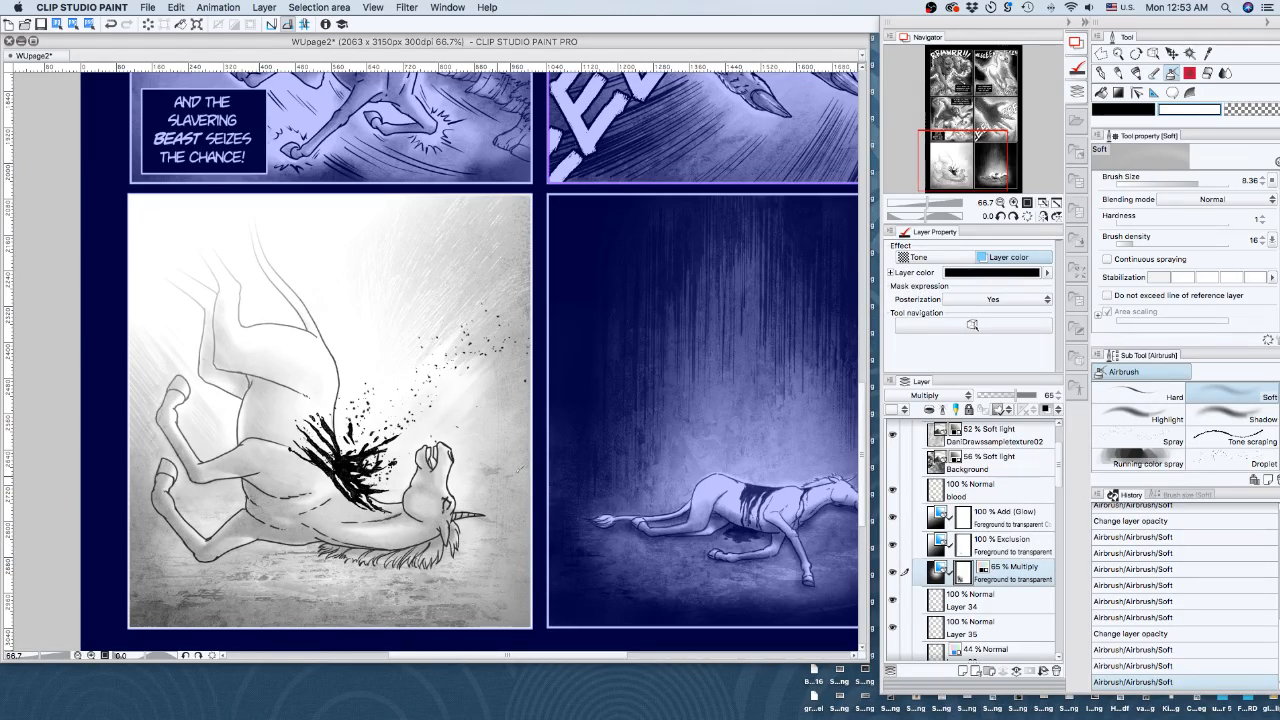
left_click_drag(215, 505, 175, 575)
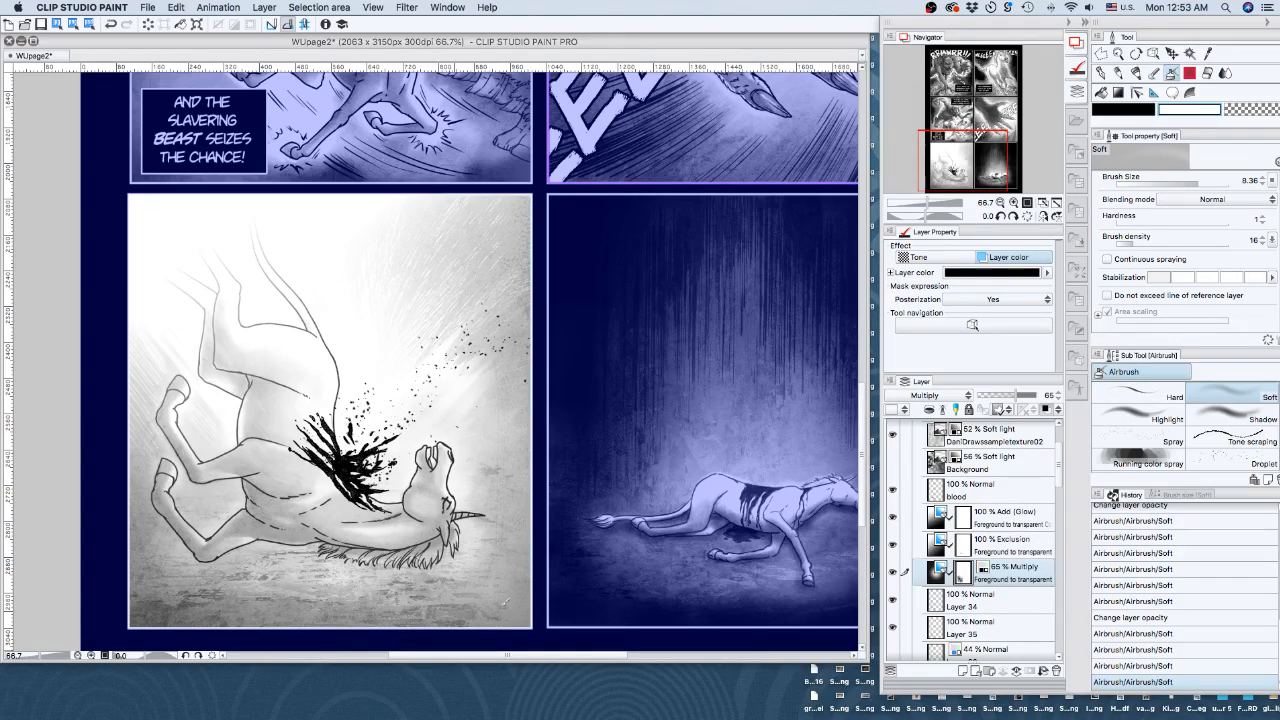
left_click_drag(505, 602, 165, 540)
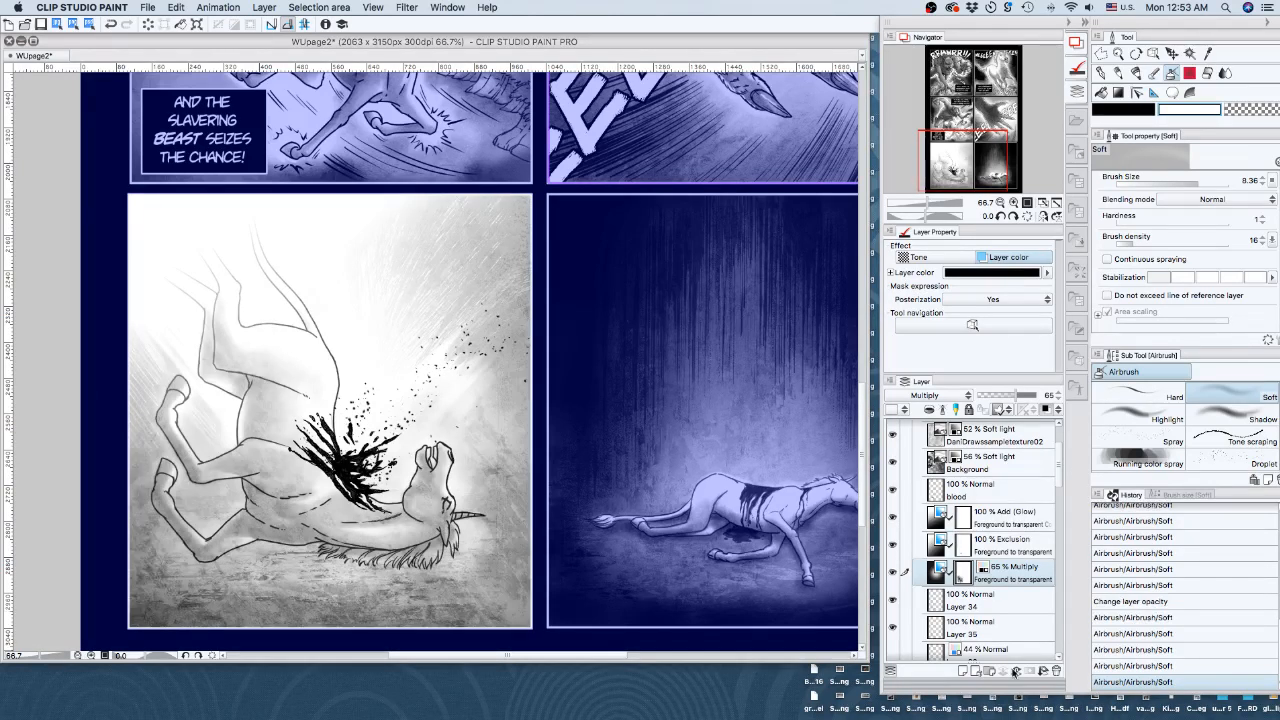
Add a layer mask to the Background Soft light texture and airbrush it with transparent color over the horse's head, lower legs and horn area
left_click(995, 462)
left_click(1029, 671)
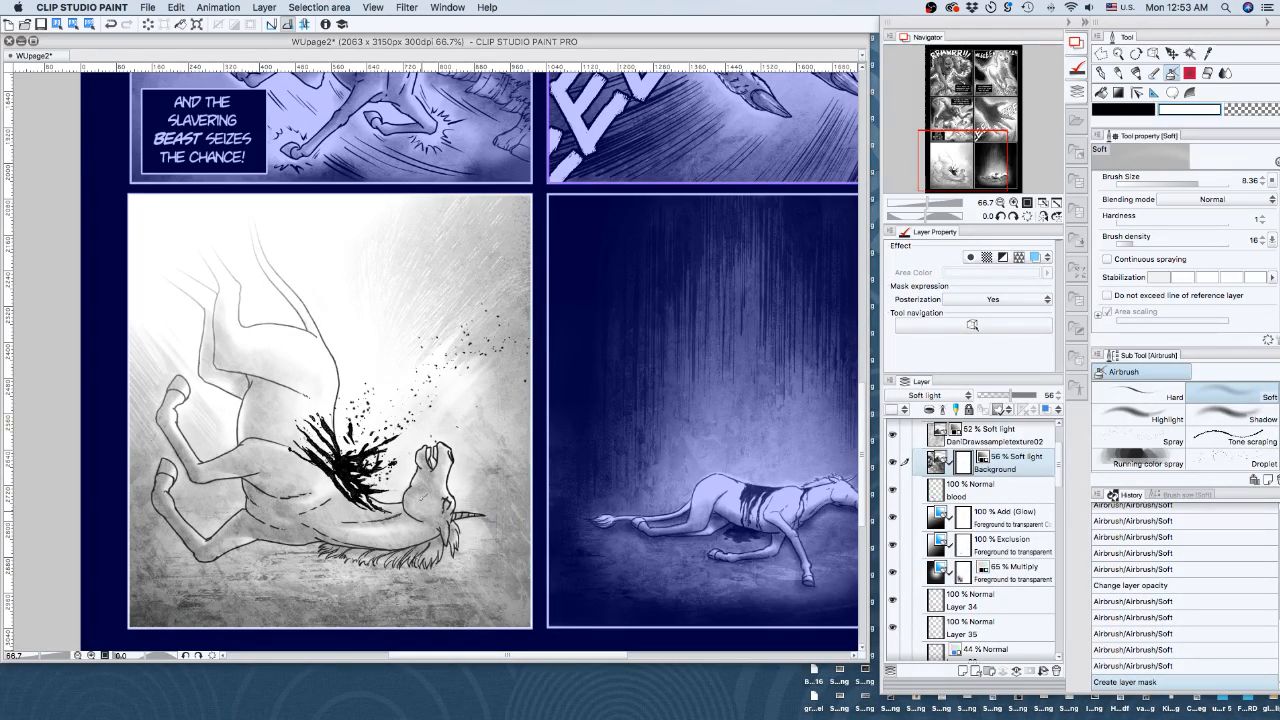
key("c")
left_click(422, 498)
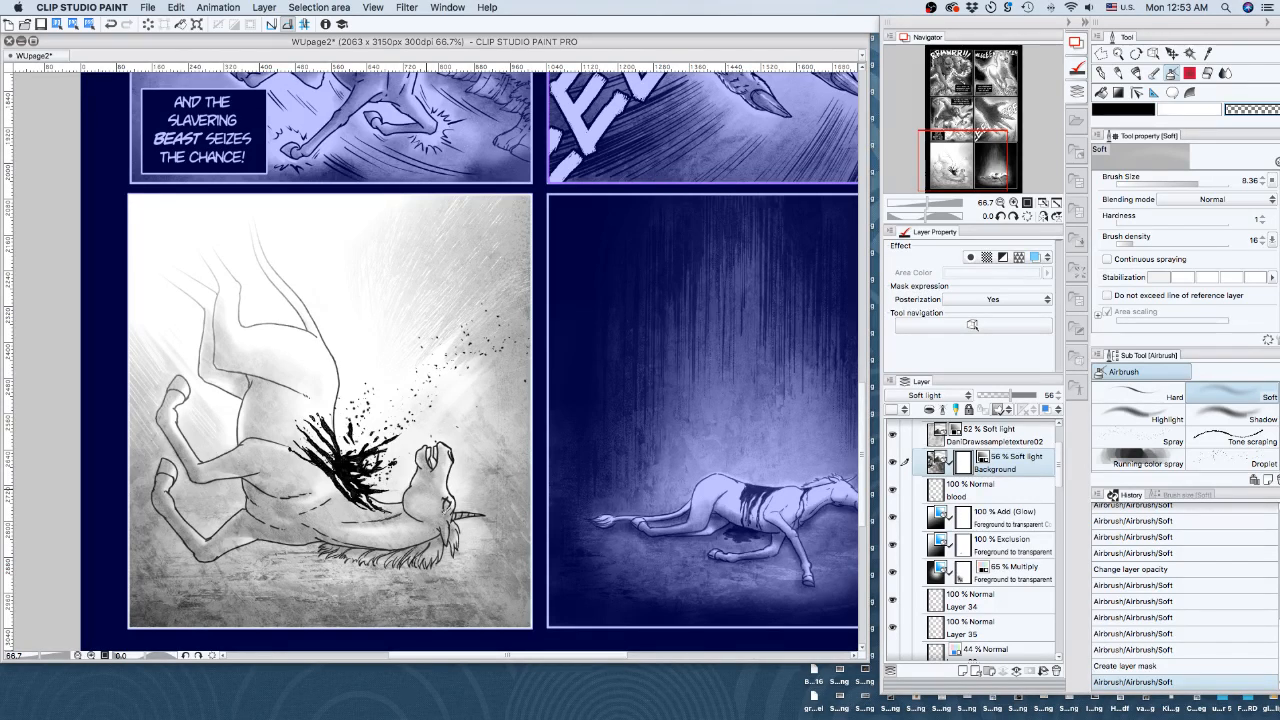
left_click(229, 475)
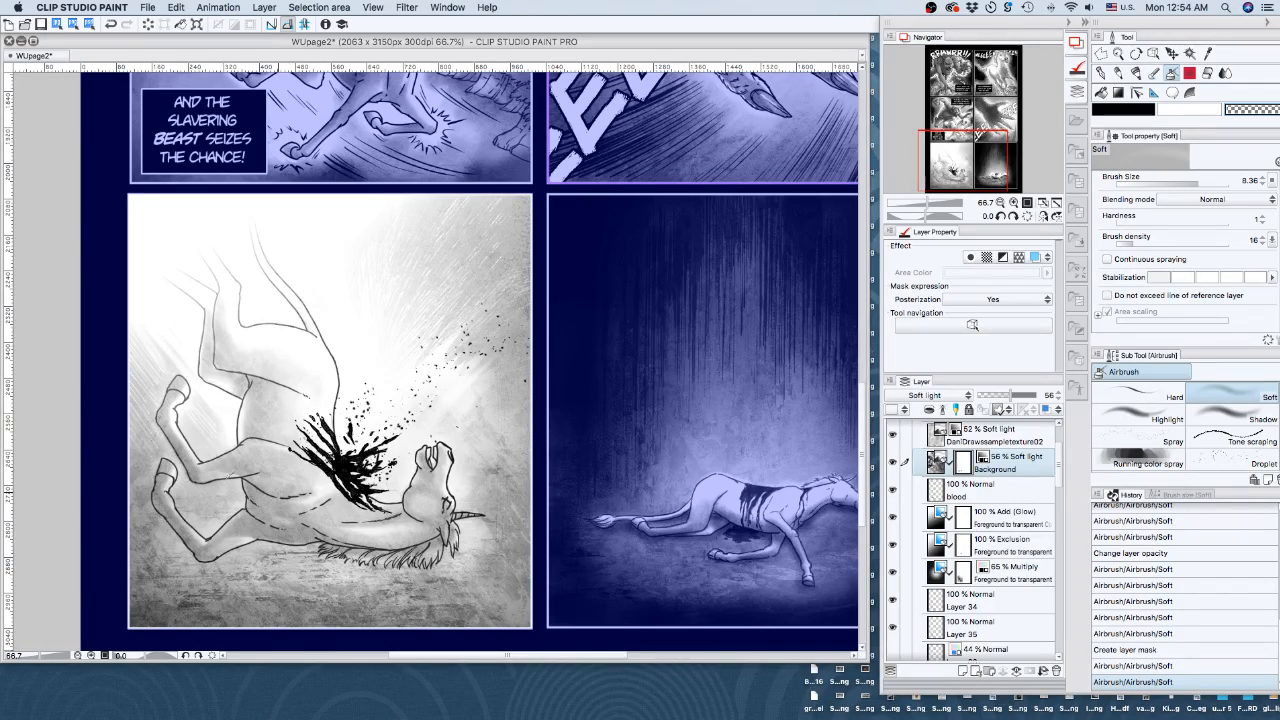
left_click_drag(484, 506, 500, 530)
left_click_drag(486, 506, 498, 530)
left_click_drag(488, 508, 498, 528)
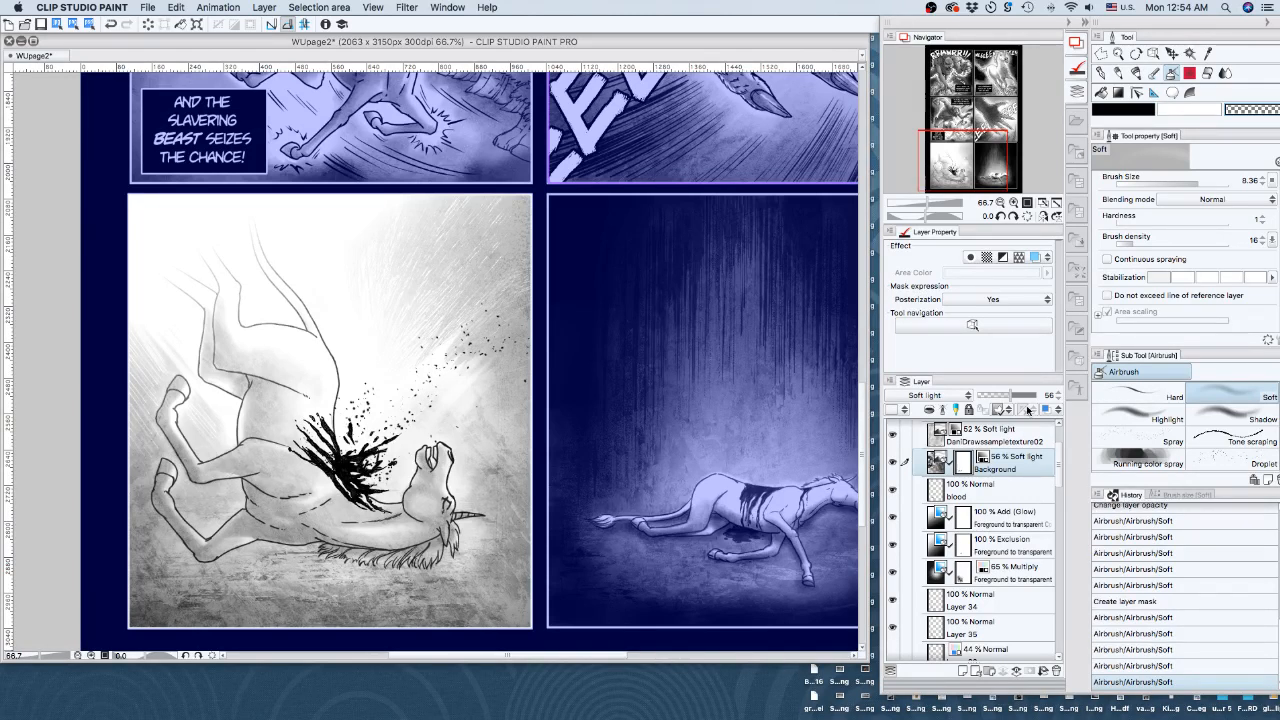
Select Layer 22 above the frame folders and save the WUpage2 file
left_click(1003, 435)
left_click(1000, 203)
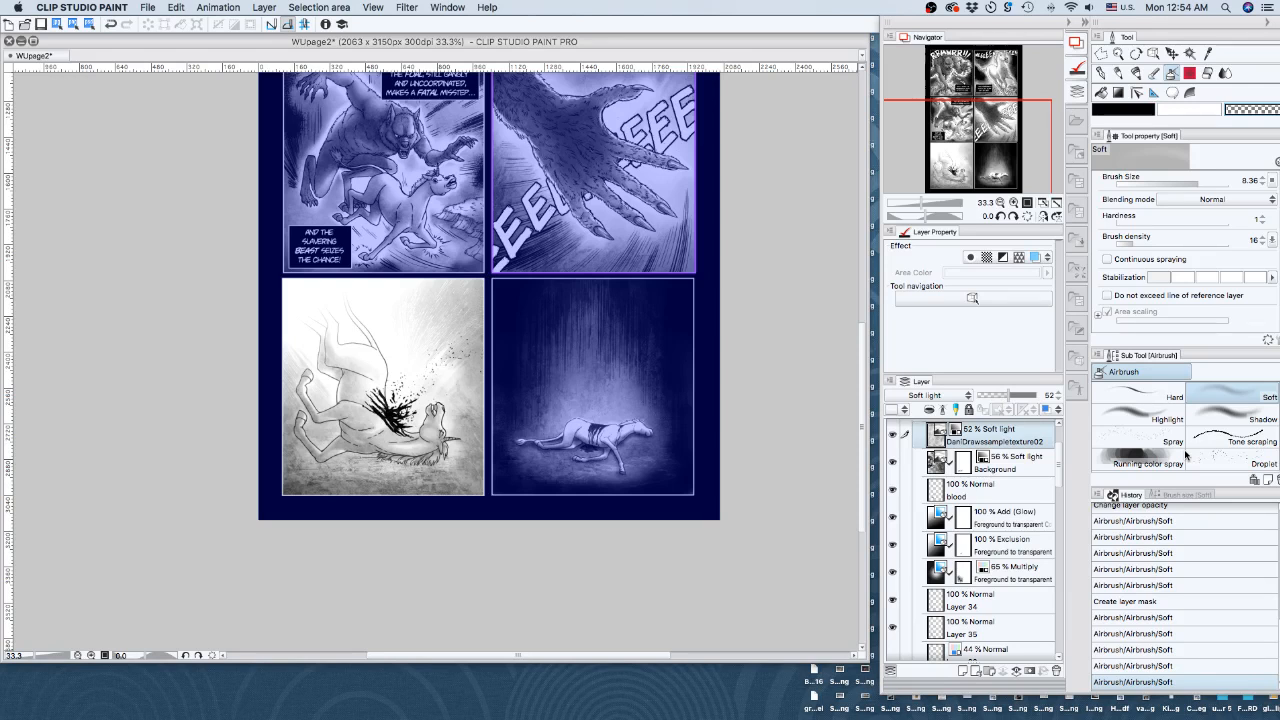
scroll(1000, 500, "up", 2)
left_click(1015, 435)
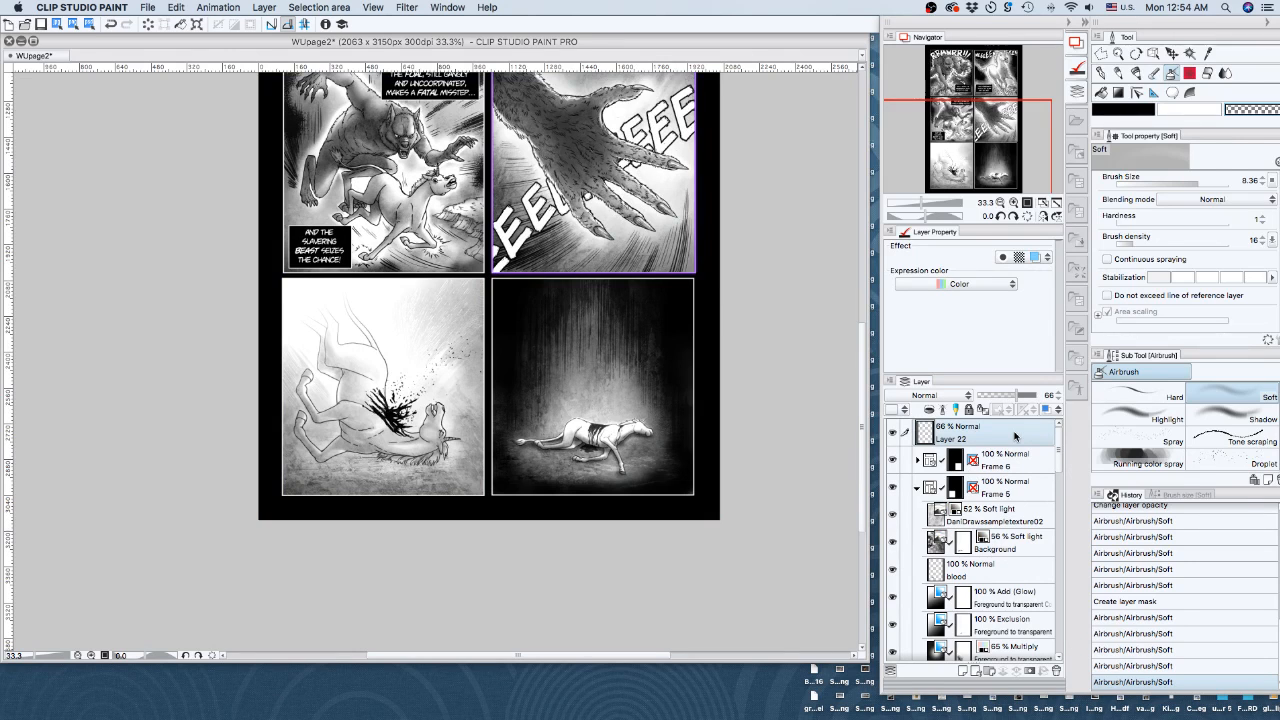
left_click(141, 9)
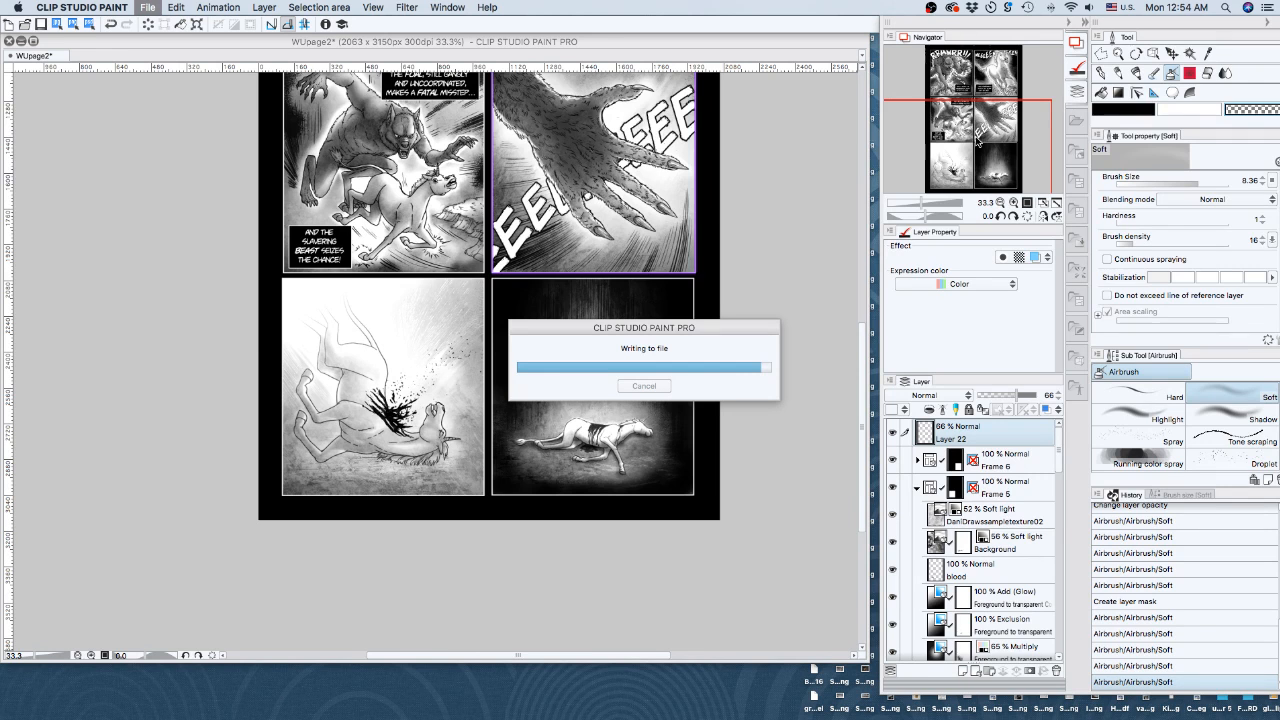
Review the whole comic page at 25% zoom with all palettes hidden
left_click_drag(978, 142, 993, 118)
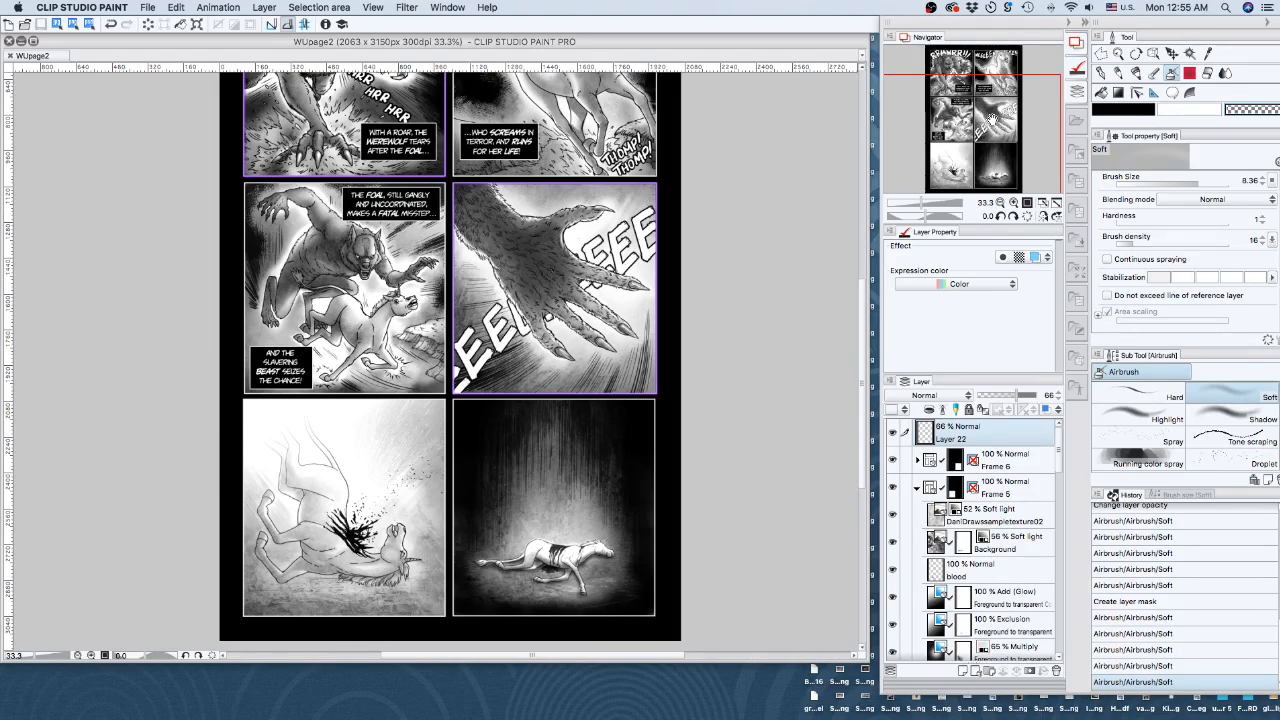
left_click(1001, 202)
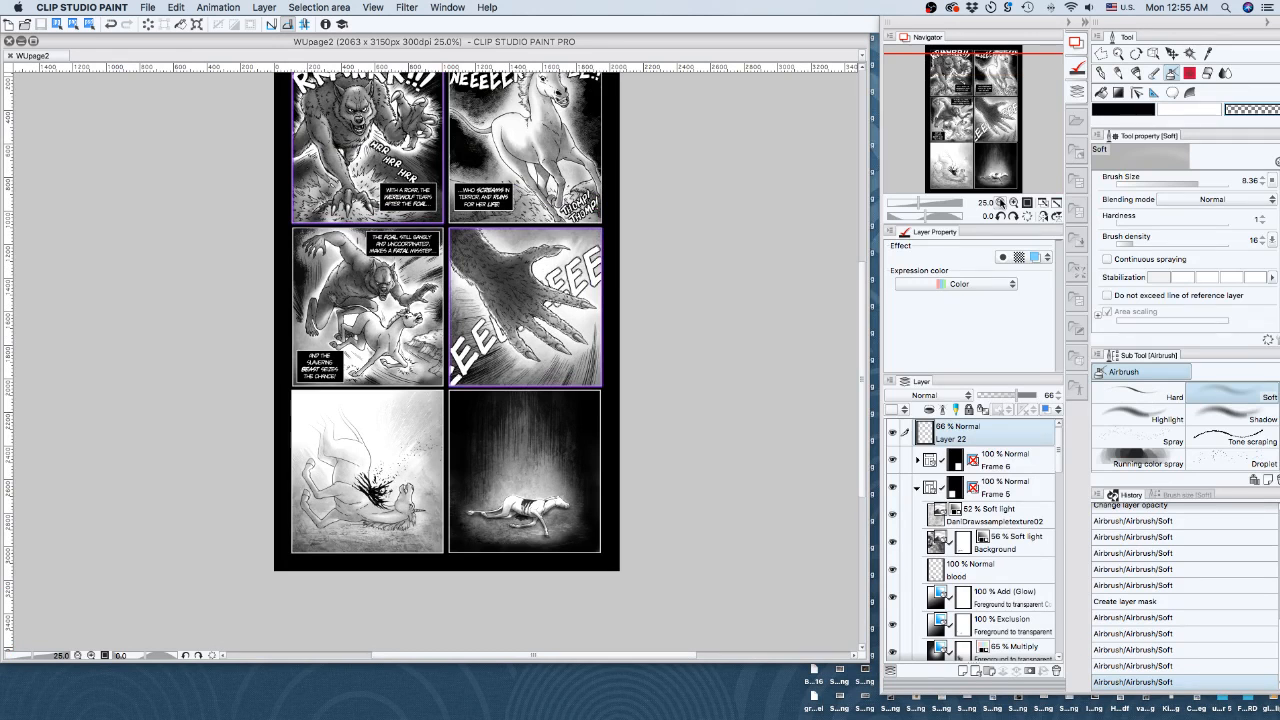
left_click(972, 119)
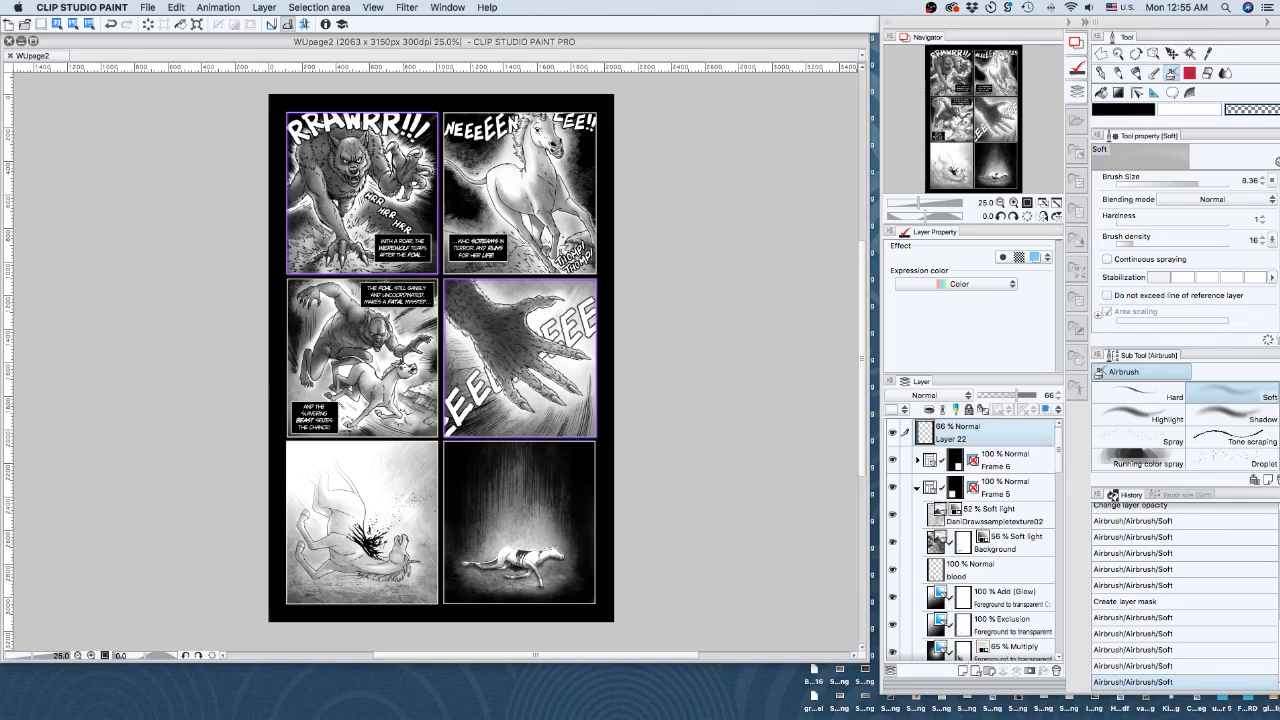
key("Tab")
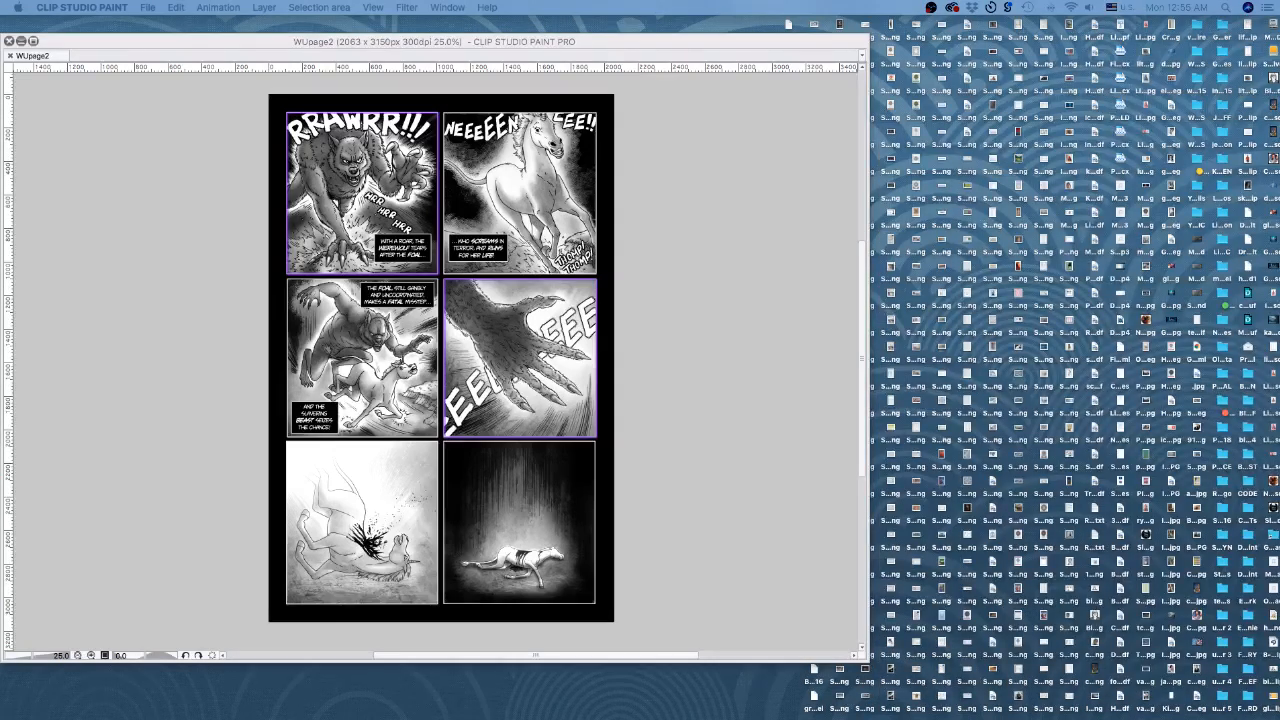